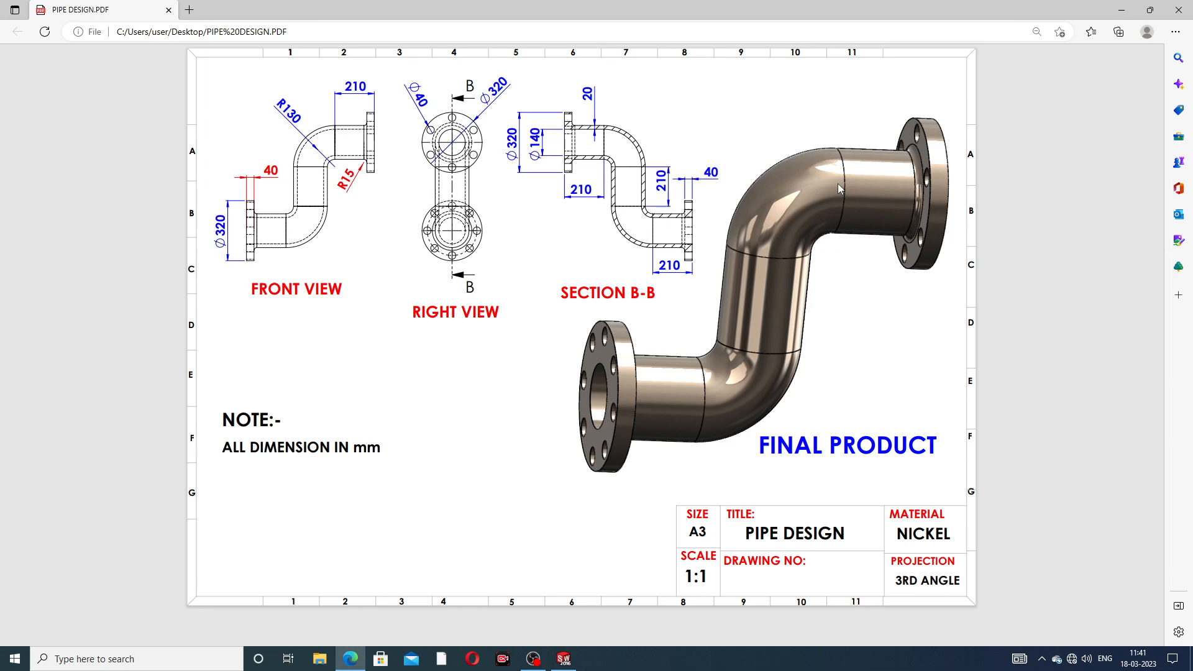
# - Switch to SOLIDWORKS and examine the finished flanged pipe model from several angles, including the isometric view
pyautogui.click(573, 659)
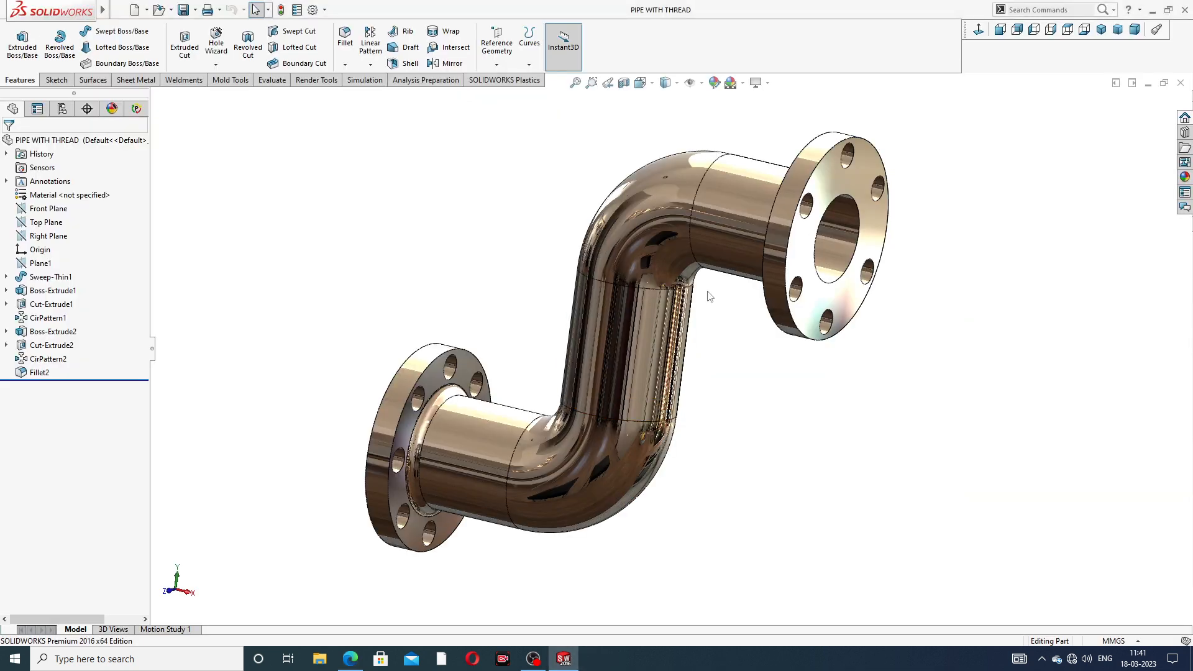
pyautogui.moveTo(732, 365); pyautogui.dragTo(854, 271, button='middle')
pyautogui.scroll(-2, 653, 325)
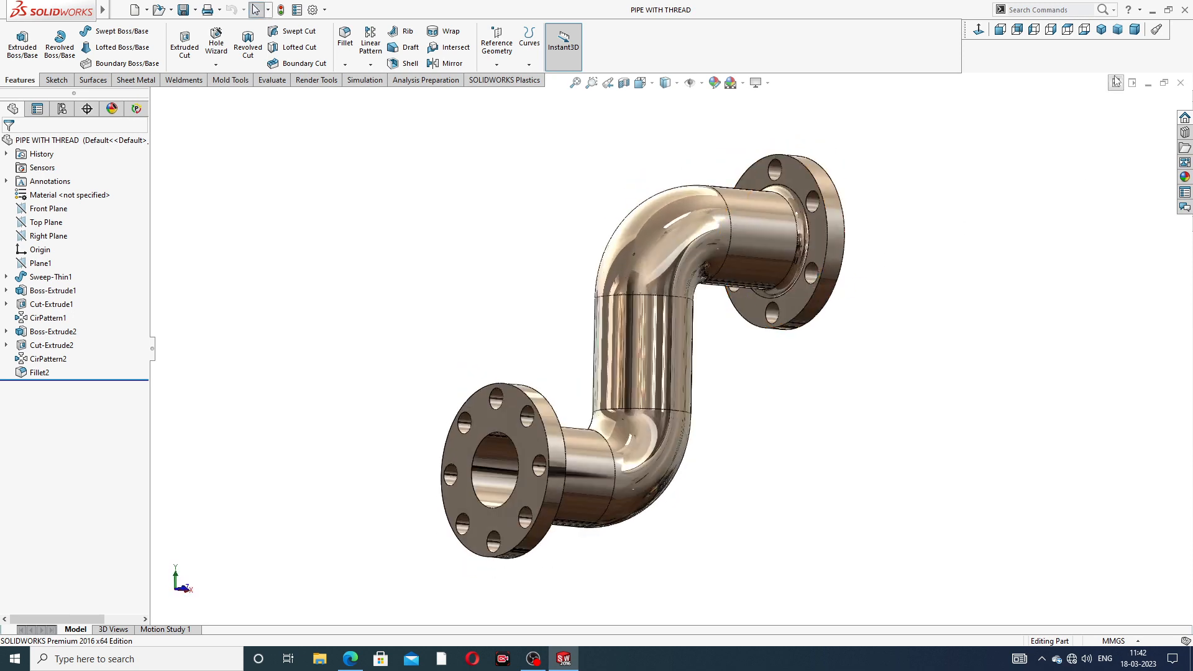
pyautogui.click(1101, 30)
pyautogui.scroll(-4, 751, 354)
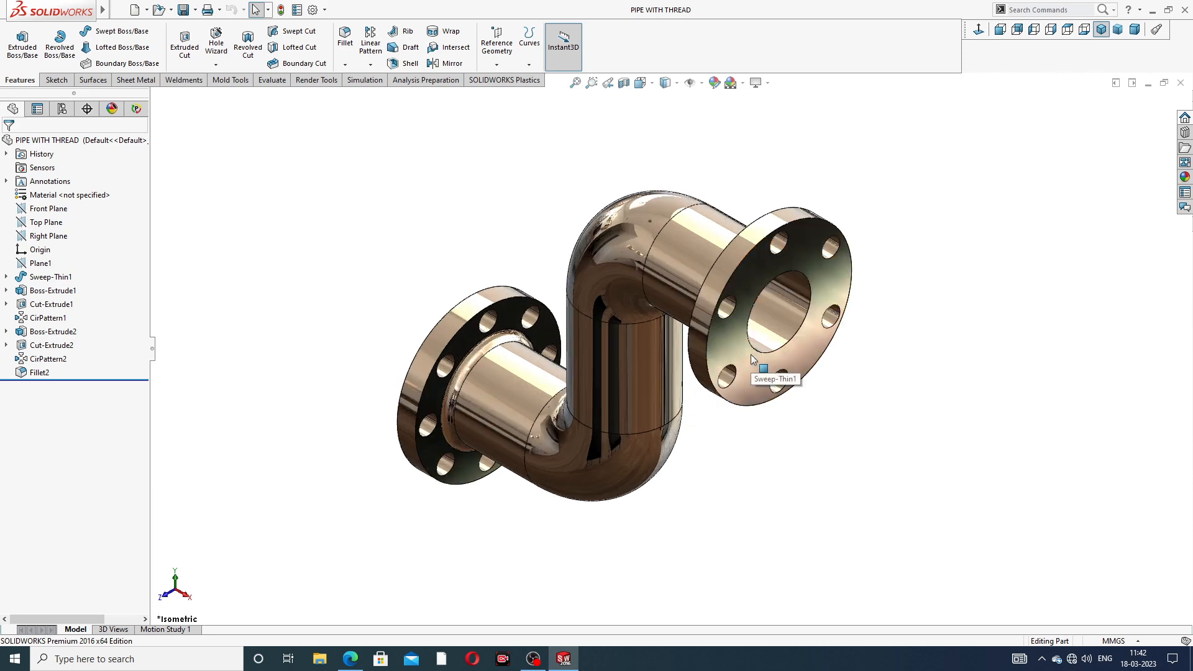
pyautogui.moveTo(770, 274); pyautogui.dragTo(857, 351, button='middle')
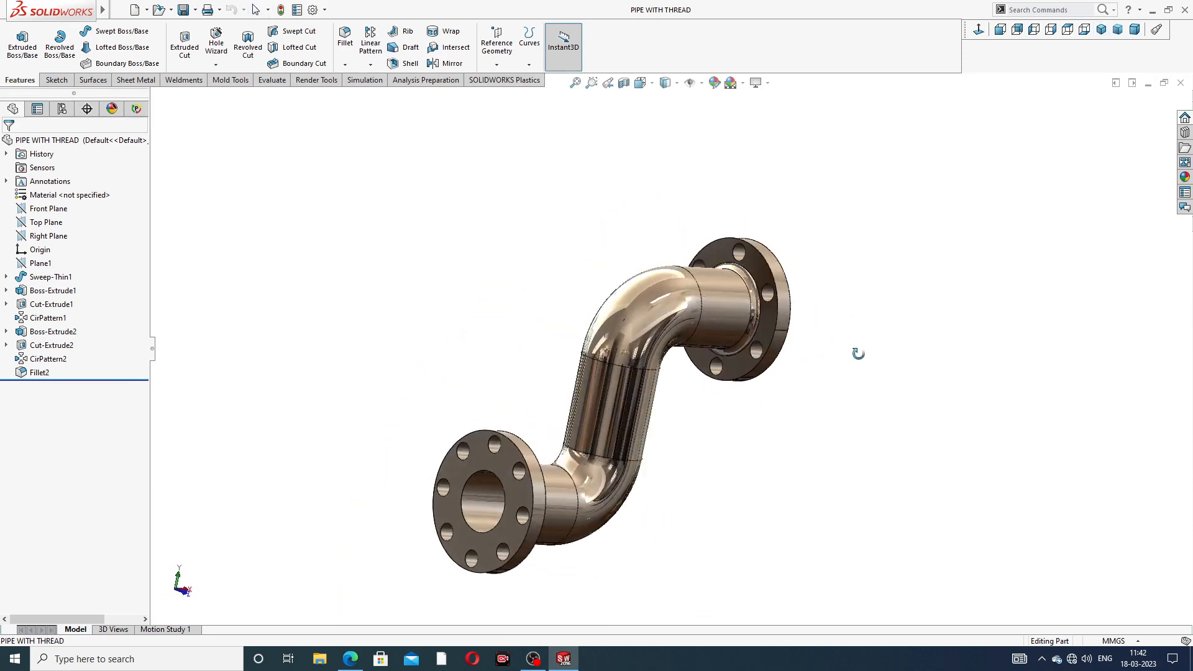
pyautogui.scroll(-5, 584, 454)
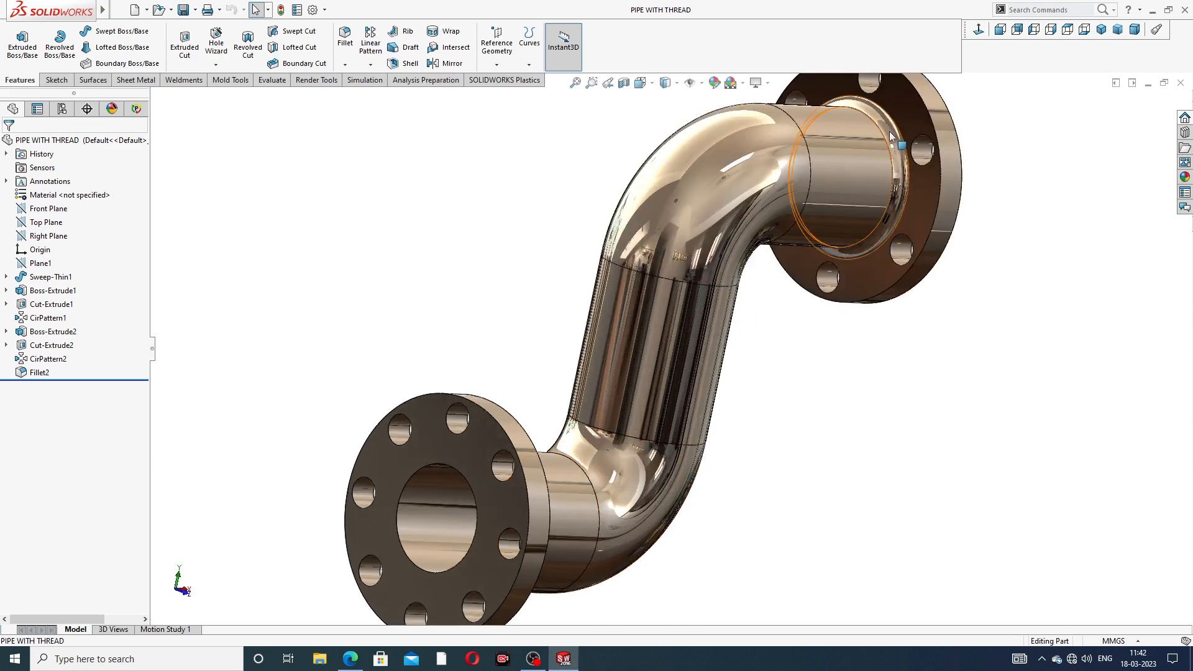
pyautogui.scroll(4, 644, 363)
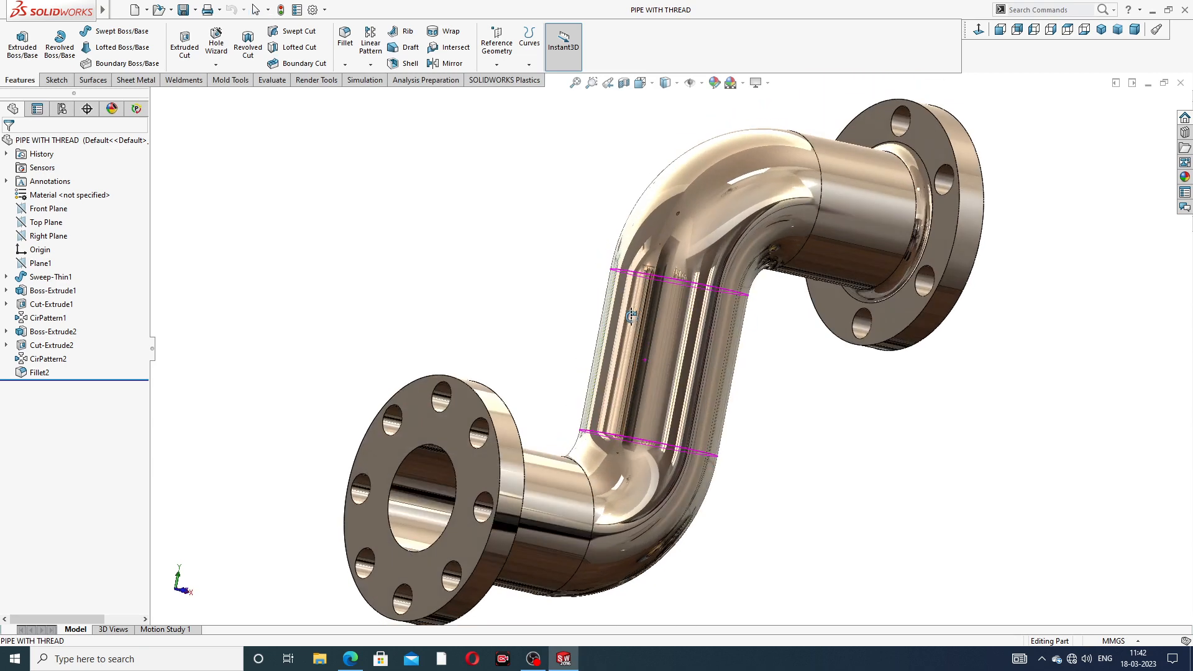
pyautogui.moveTo(591, 442); pyautogui.dragTo(730, 272, button='middle')
pyautogui.scroll(-1, 733, 261)
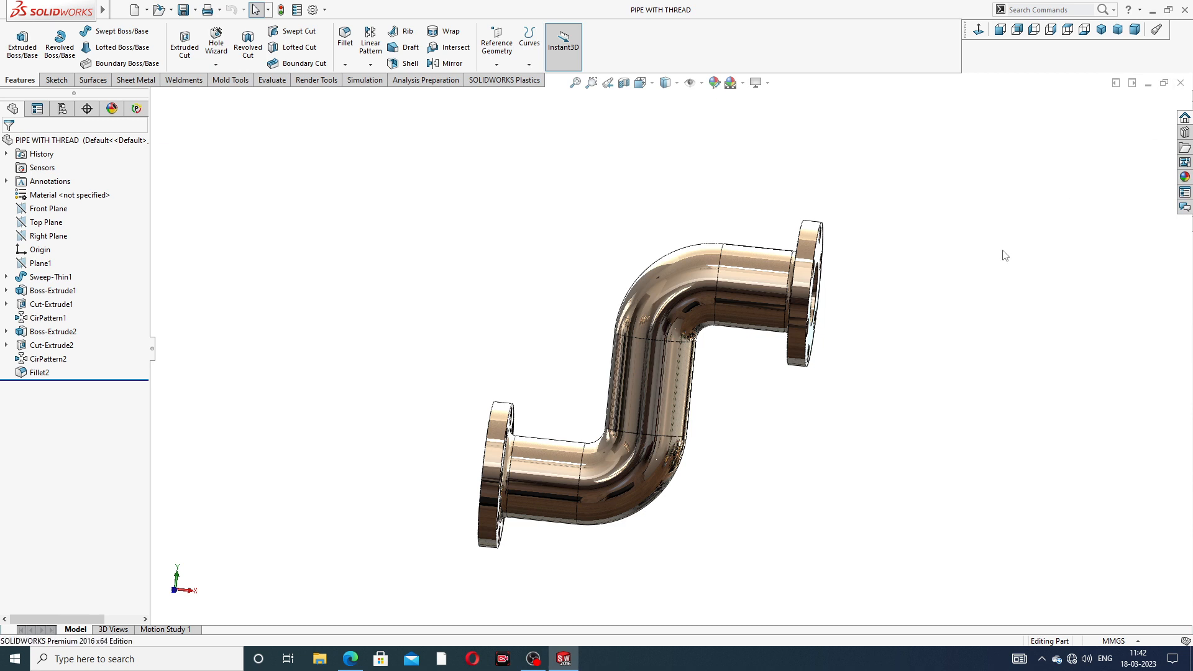
# - Close the finished pipe model and create a new part document
pyautogui.click(1179, 83)
pyautogui.click(134, 11)
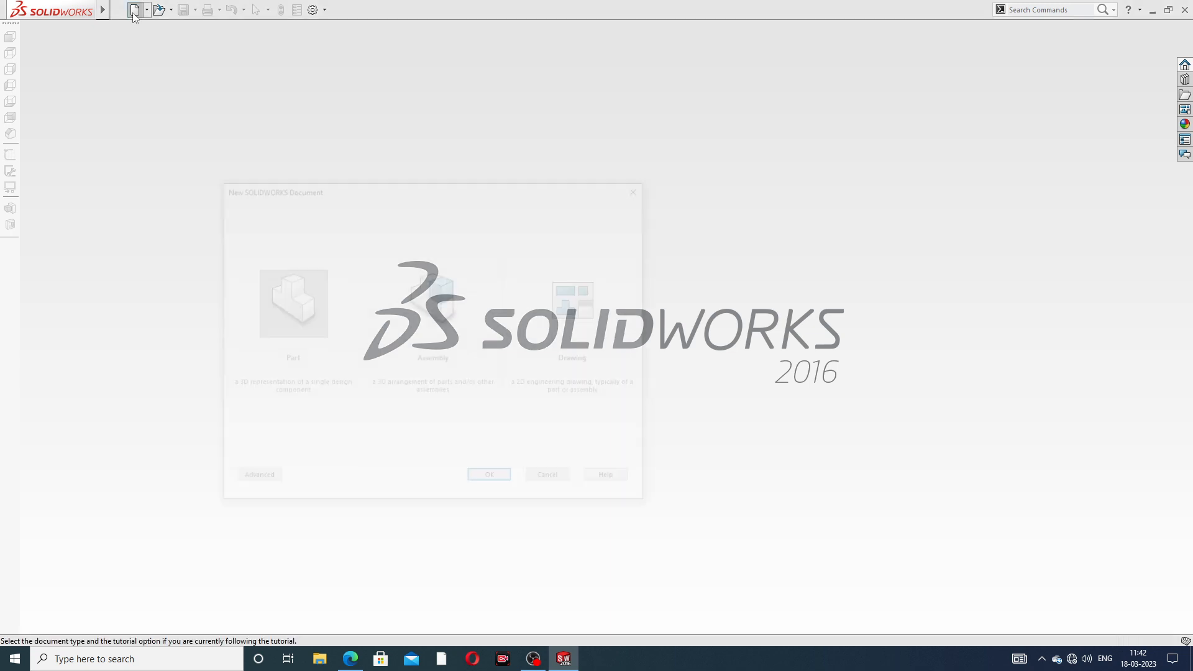
pyautogui.click(491, 480)
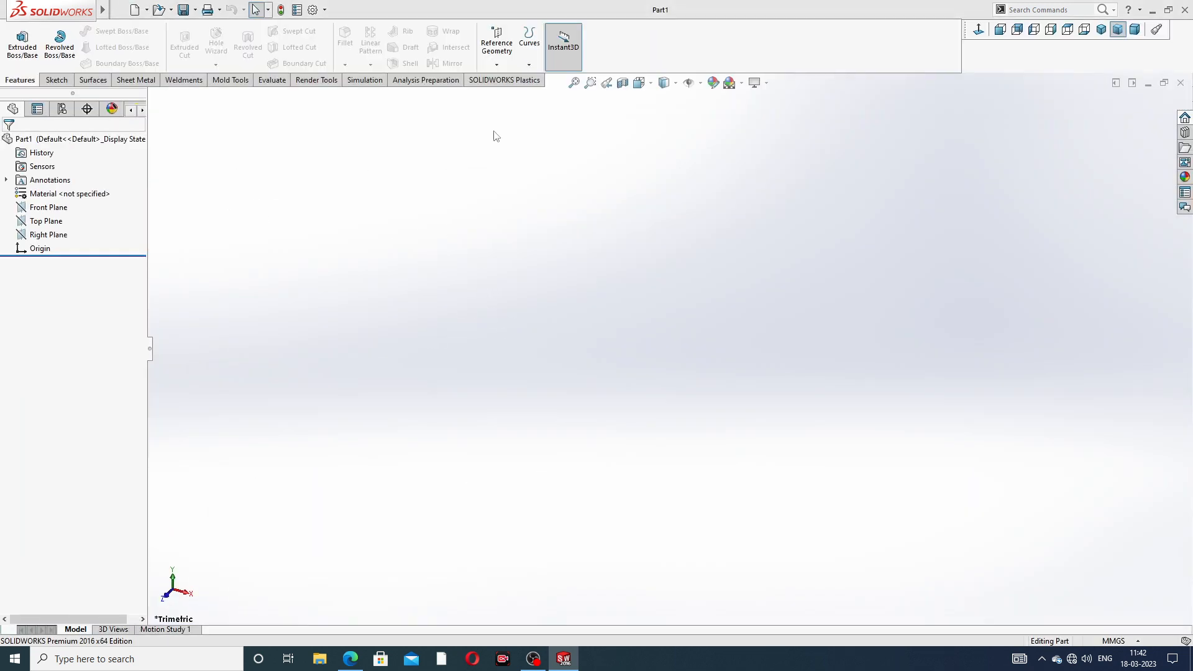
# - Raise the document's shaded and wireframe image quality resolutions into the high red zone and accept the settings
pyautogui.click(314, 10)
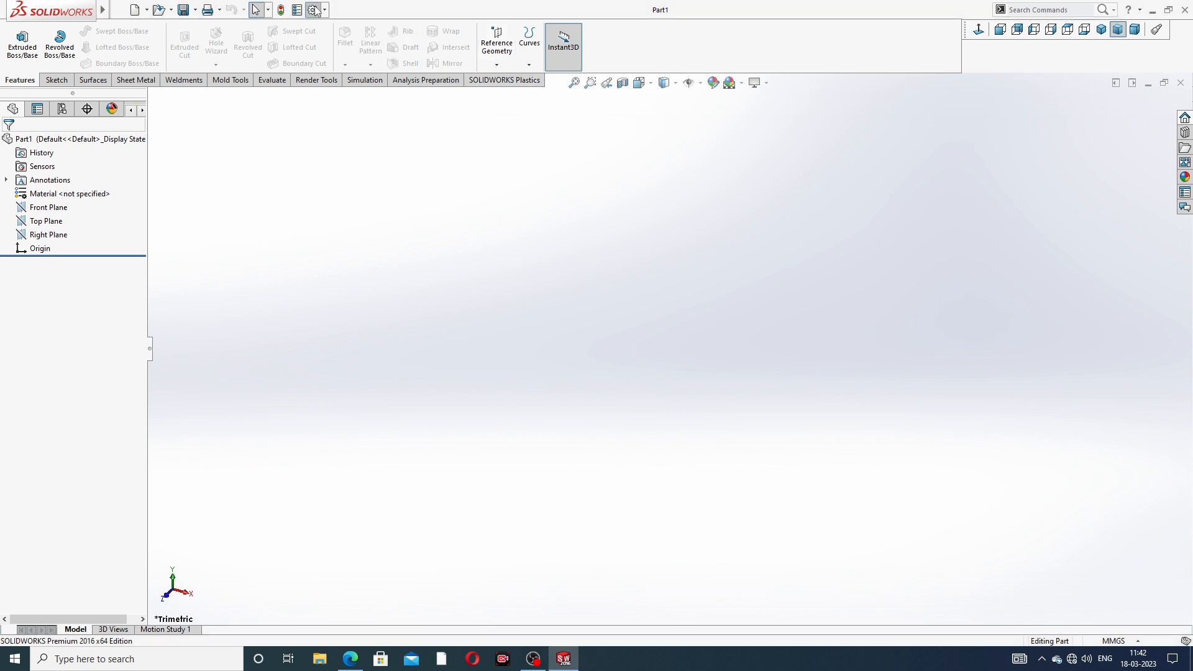
pyautogui.click(429, 122)
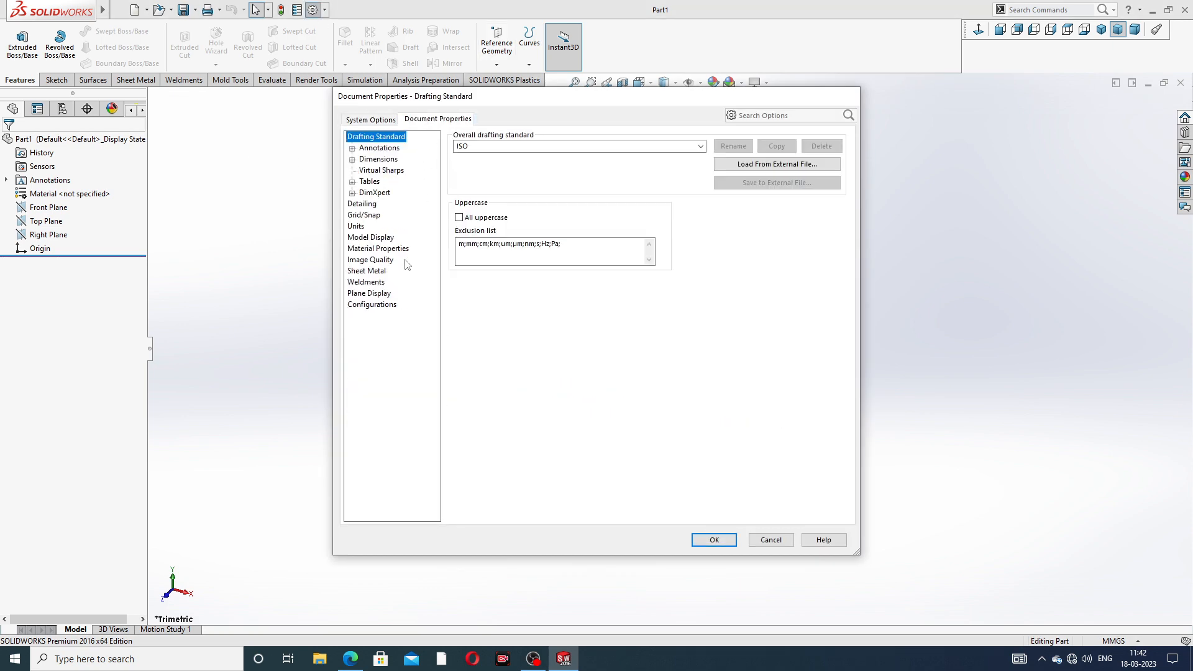
pyautogui.click(375, 260)
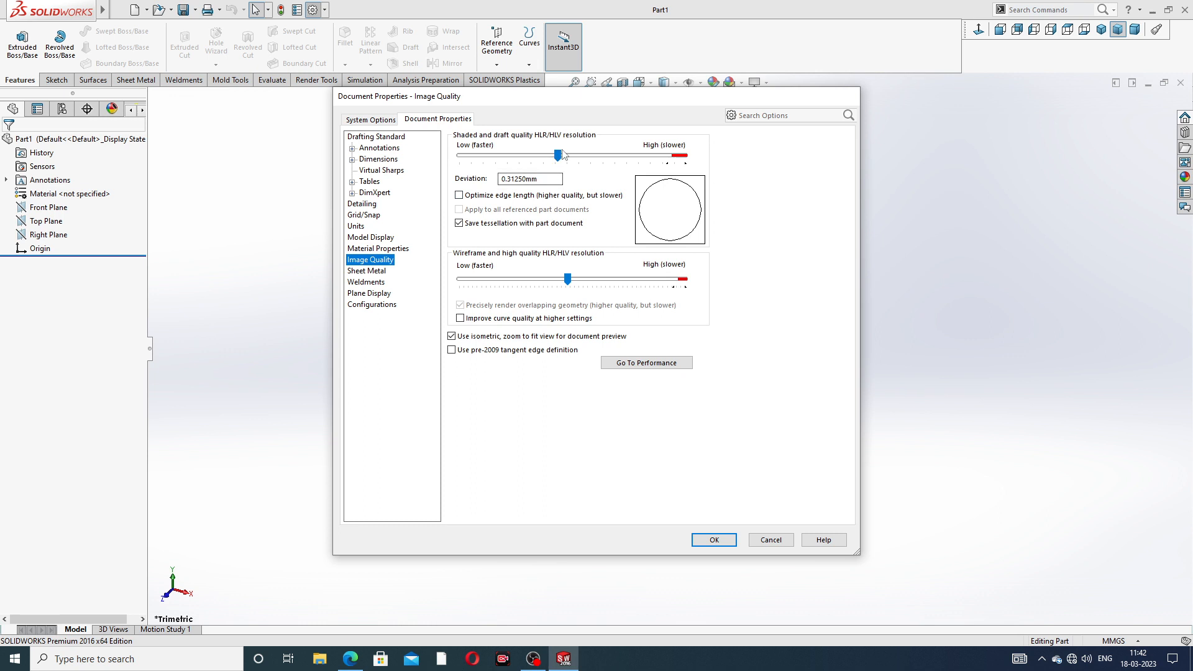
pyautogui.moveTo(562, 154); pyautogui.dragTo(681, 155)
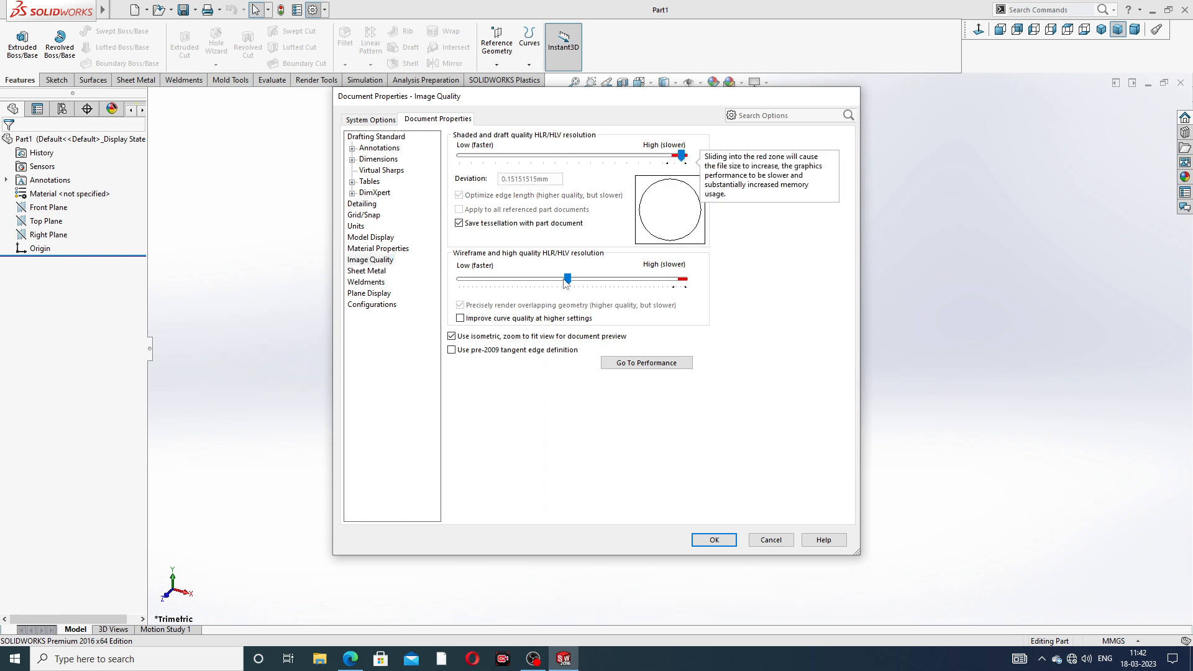
pyautogui.moveTo(565, 280); pyautogui.dragTo(684, 280)
pyautogui.click(714, 540)
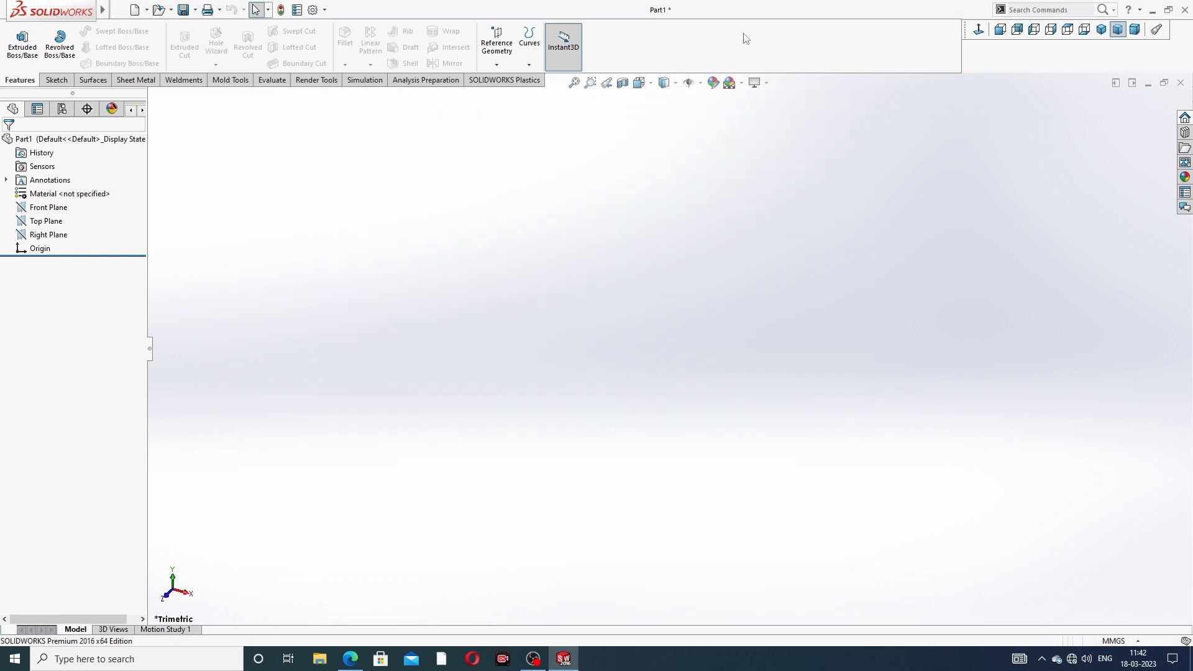
# - Apply the Plain White scene to the new part
pyautogui.click(732, 82)
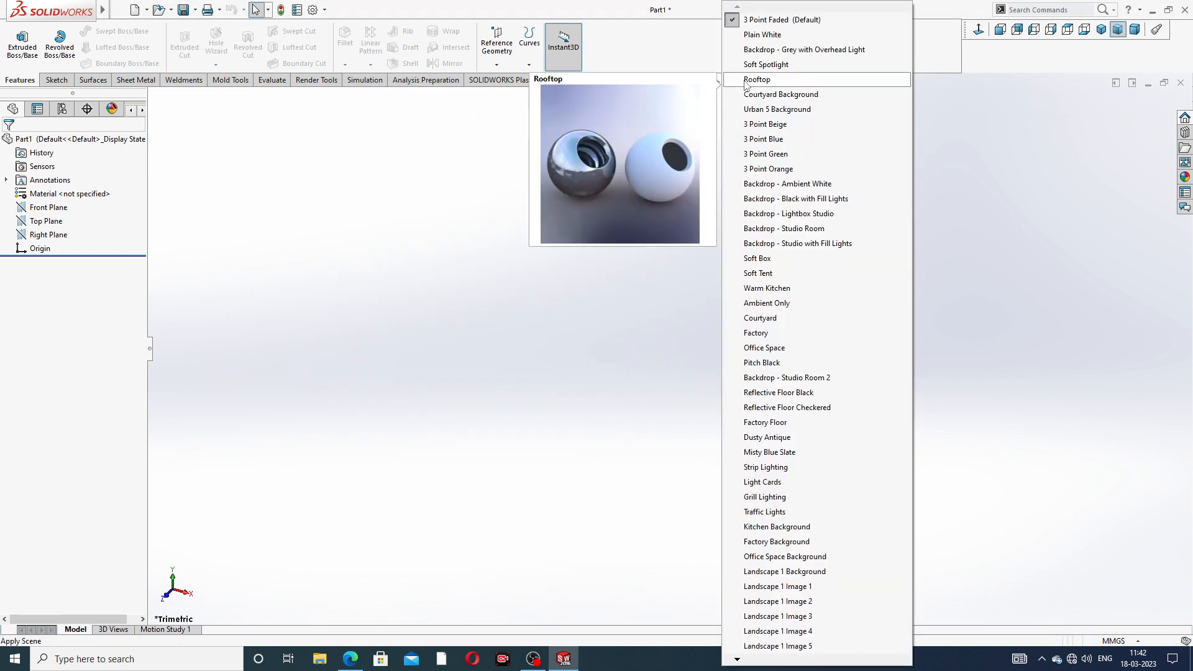
pyautogui.click(763, 35)
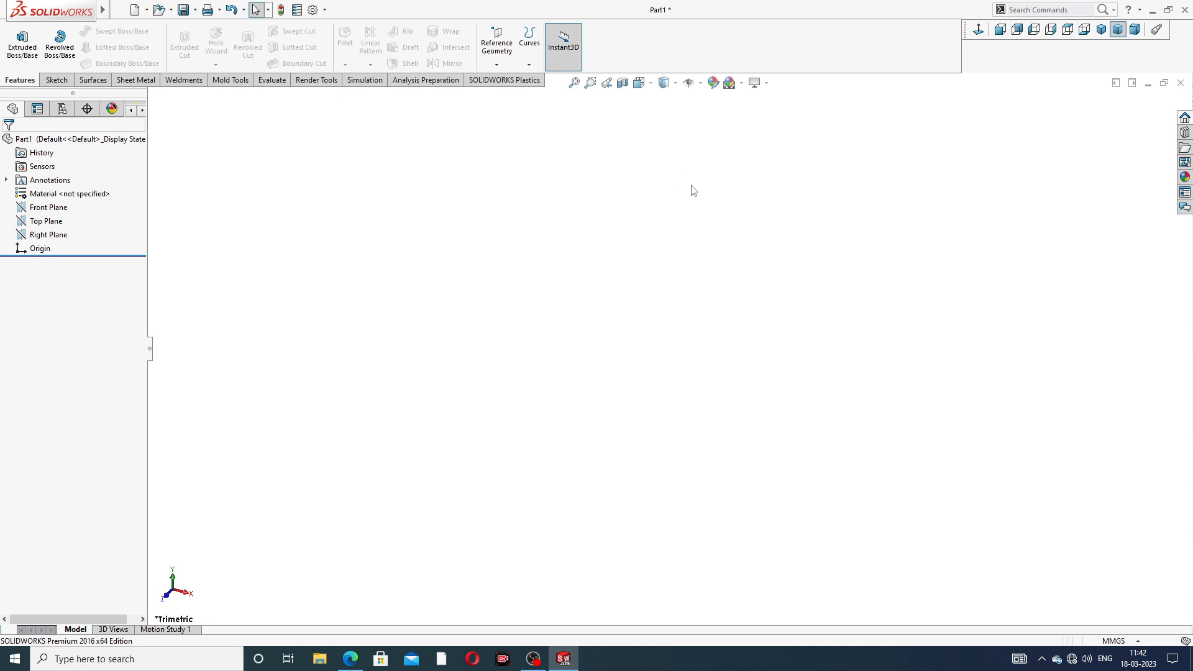
pyautogui.hotkey('ctrl', 's')
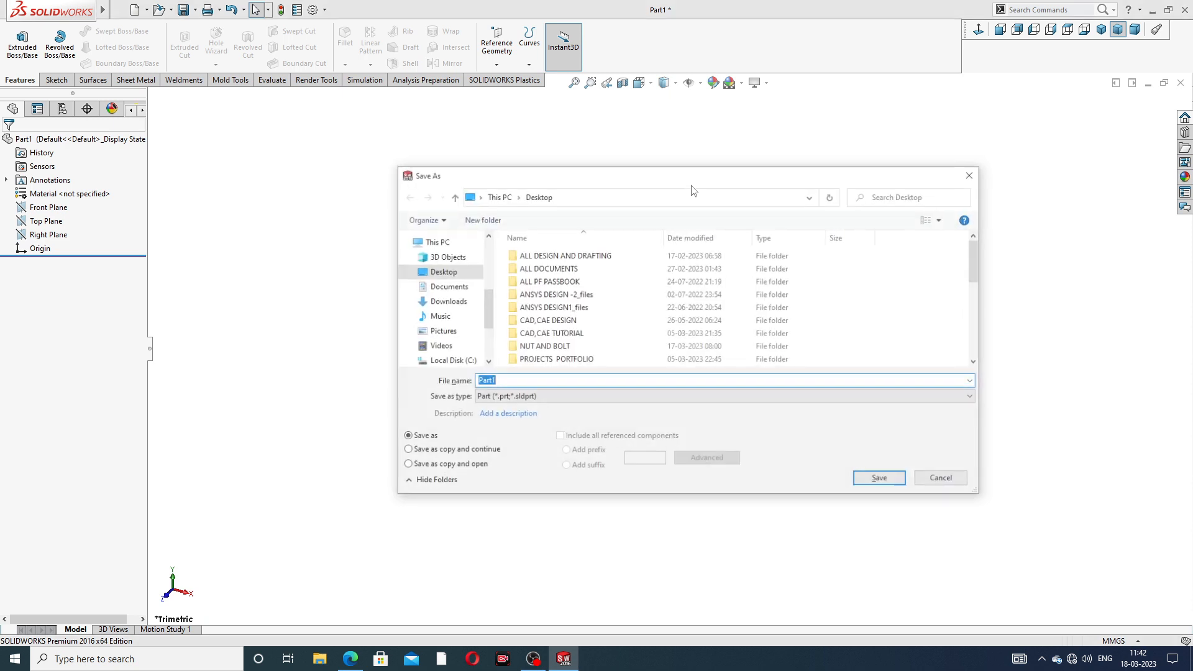
pyautogui.click(972, 174)
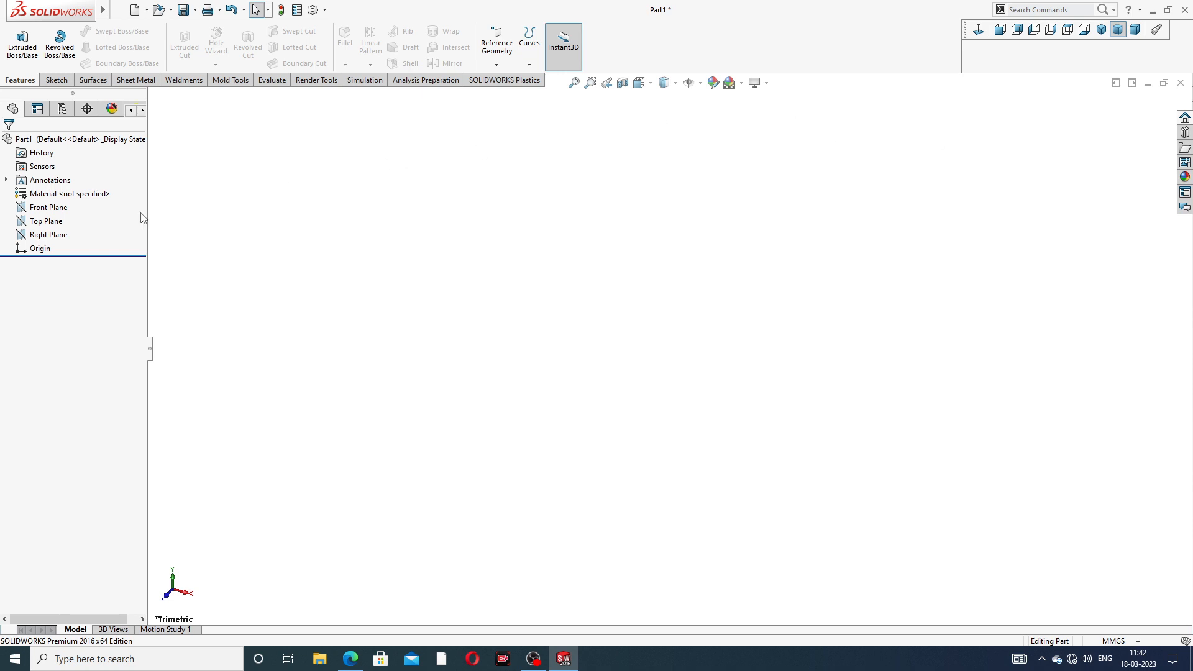
# - Start a sketch on the Front Plane and check the pipe dimensions in the PIPE DESIGN PDF drawing
pyautogui.click(56, 211)
pyautogui.click(65, 194)
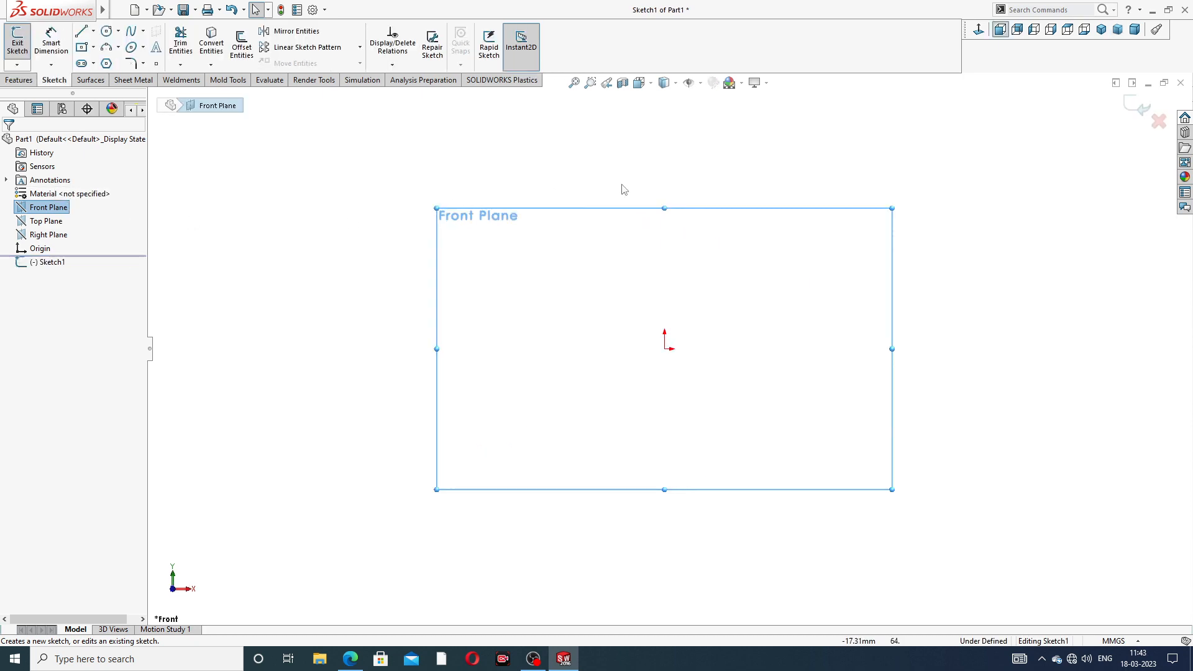
pyautogui.click(351, 657)
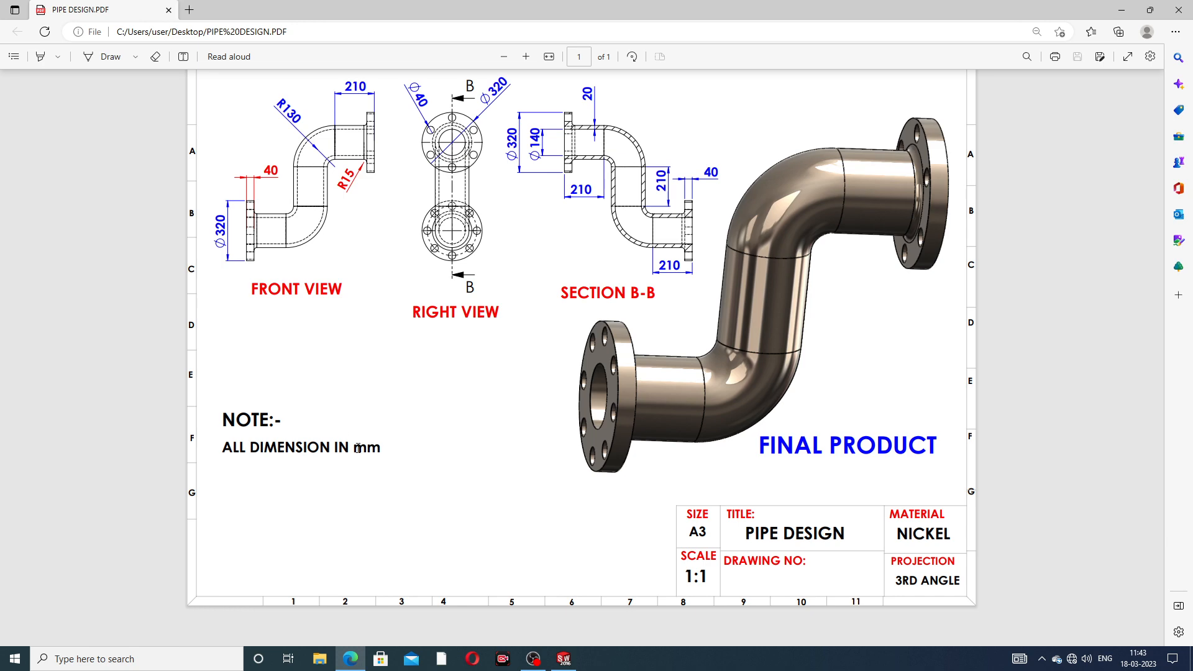
pyautogui.click(350, 657)
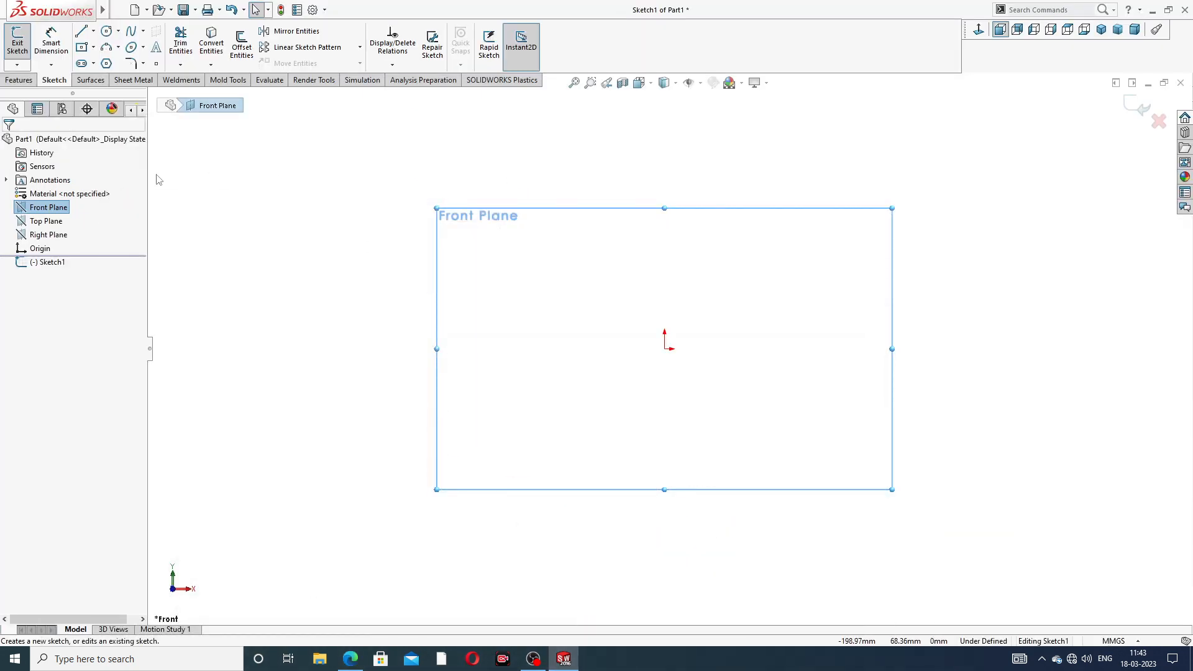
# - Sketch a vertical line about 37 mm up from the origin, continued by a tangent arc of about 37 mm radius and a rightward horizontal line
pyautogui.click(81, 31)
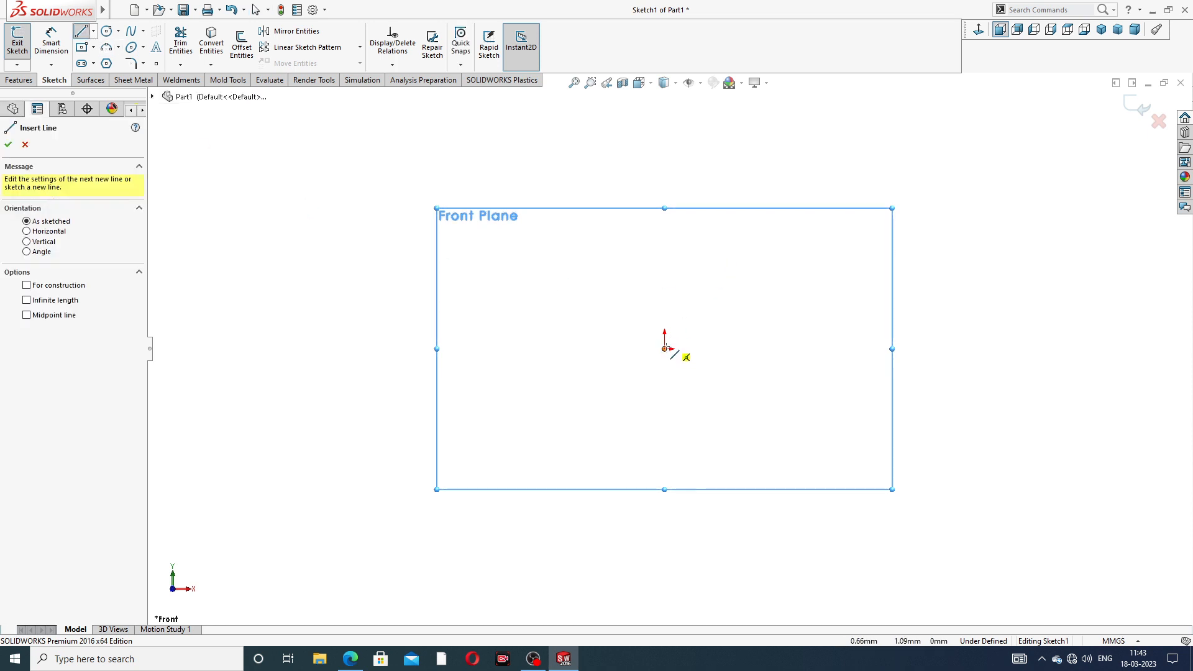
pyautogui.click(665, 348)
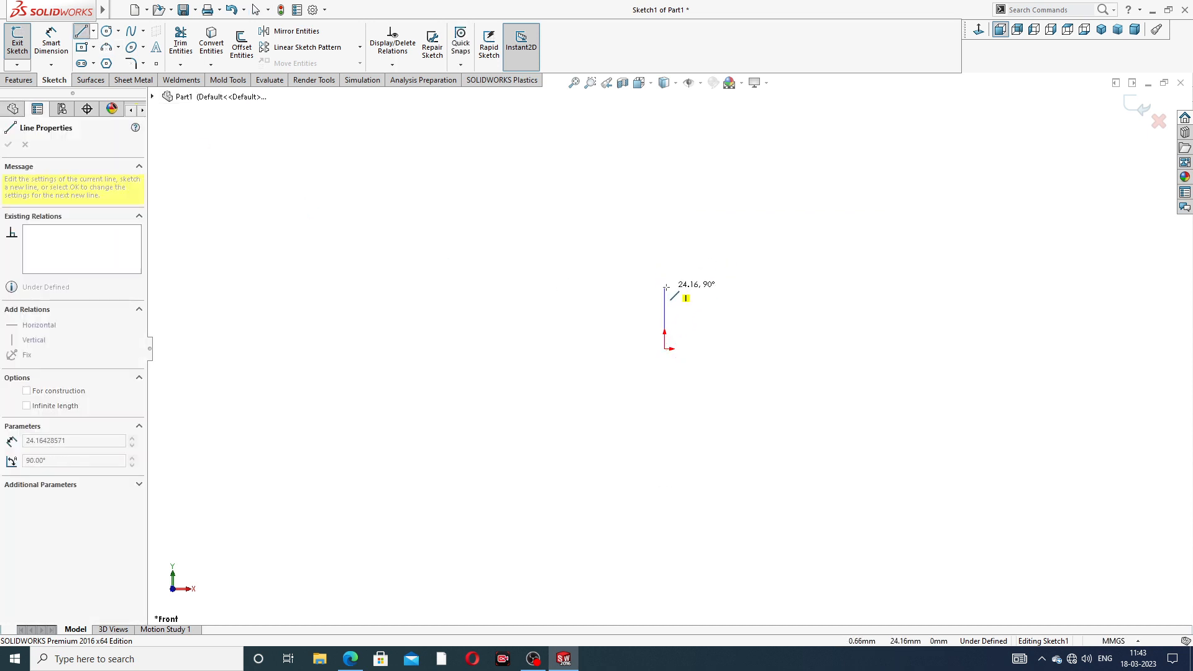
pyautogui.click(665, 255)
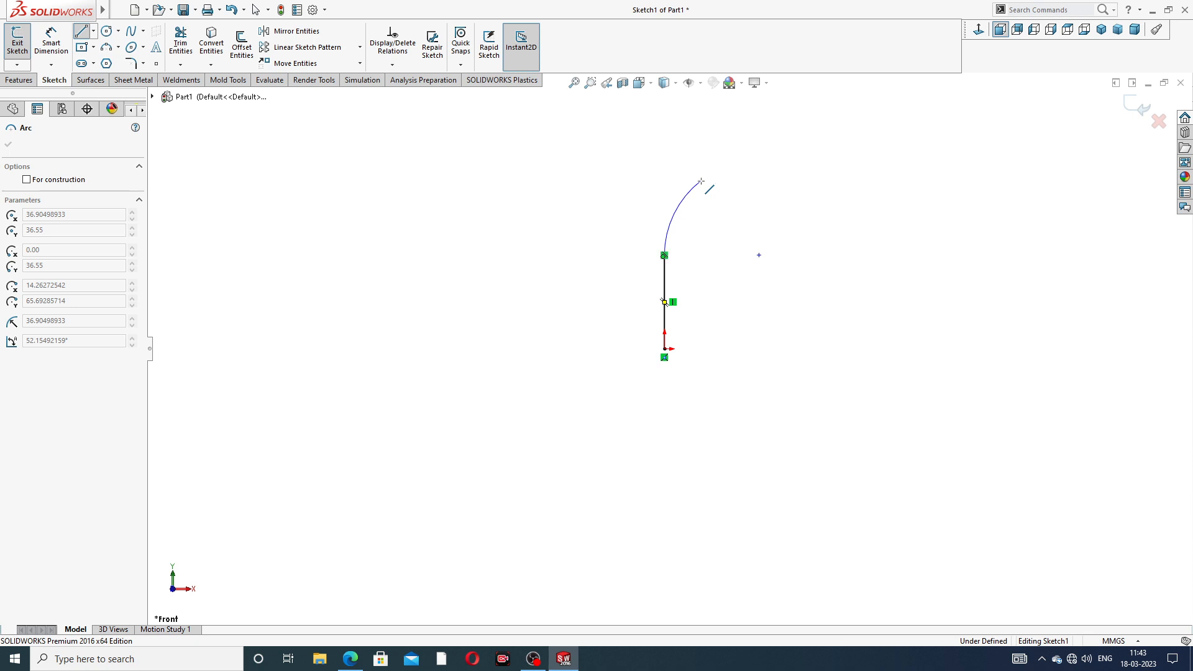
pyautogui.click(701, 180)
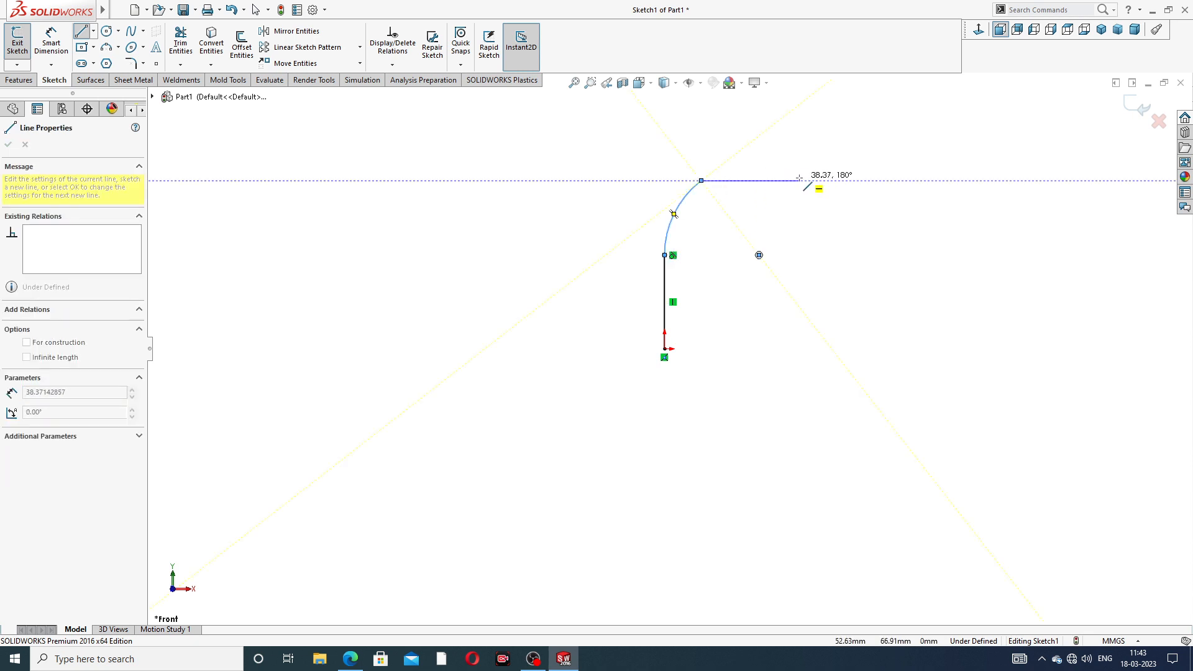
pyautogui.click(805, 181)
pyautogui.rightClick(853, 128)
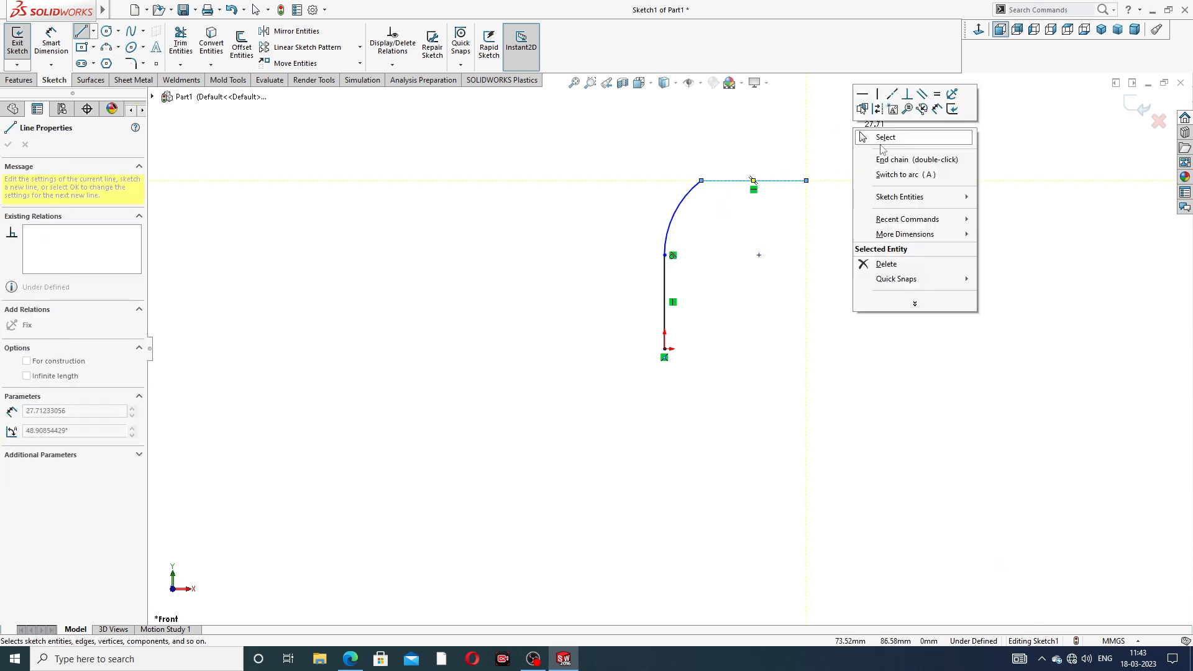
pyautogui.click(884, 139)
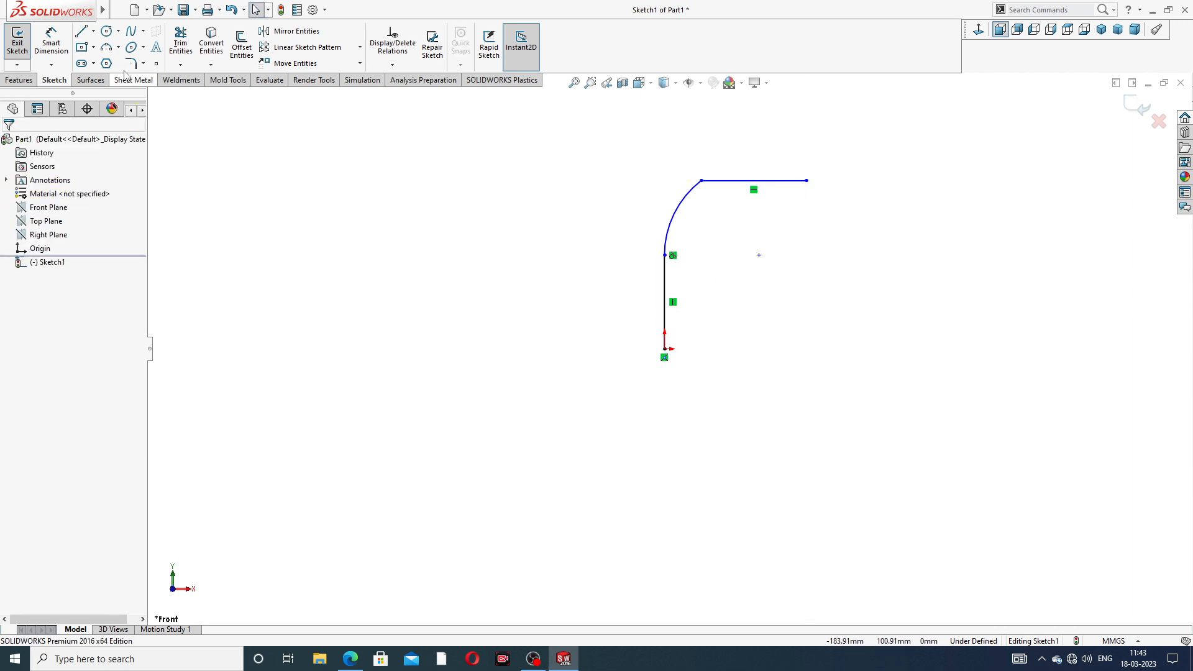
# - Sketch a tangent arc curving down and left from the origin, continued by a horizontal line to the left
pyautogui.click(84, 33)
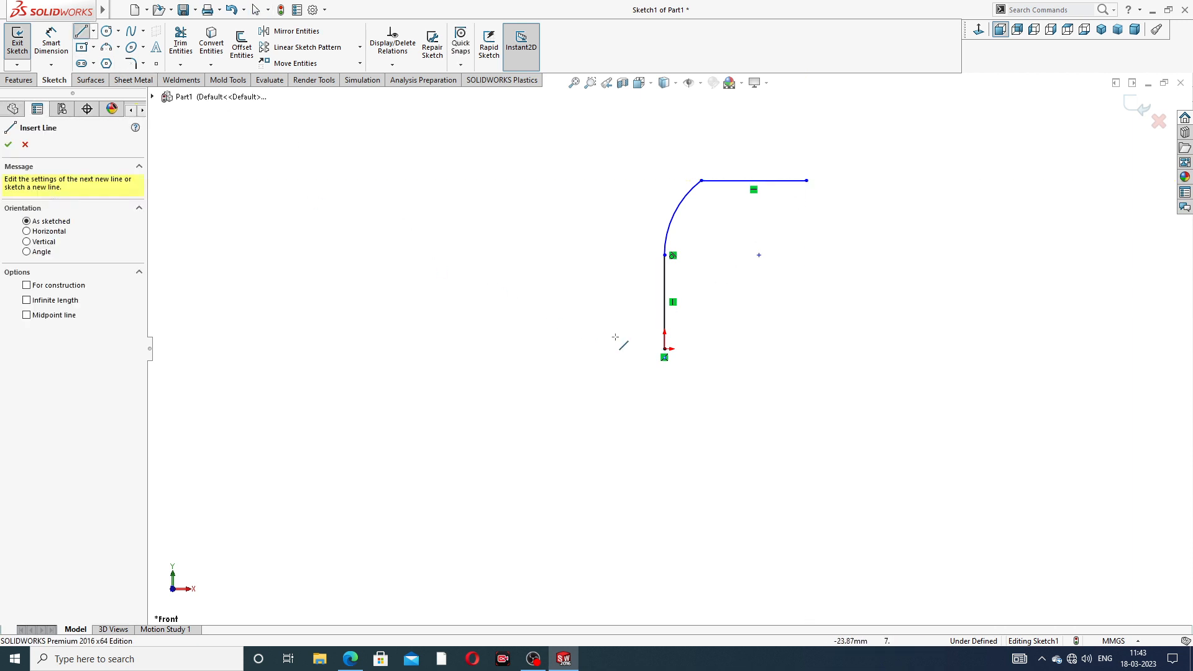
pyautogui.click(664, 349)
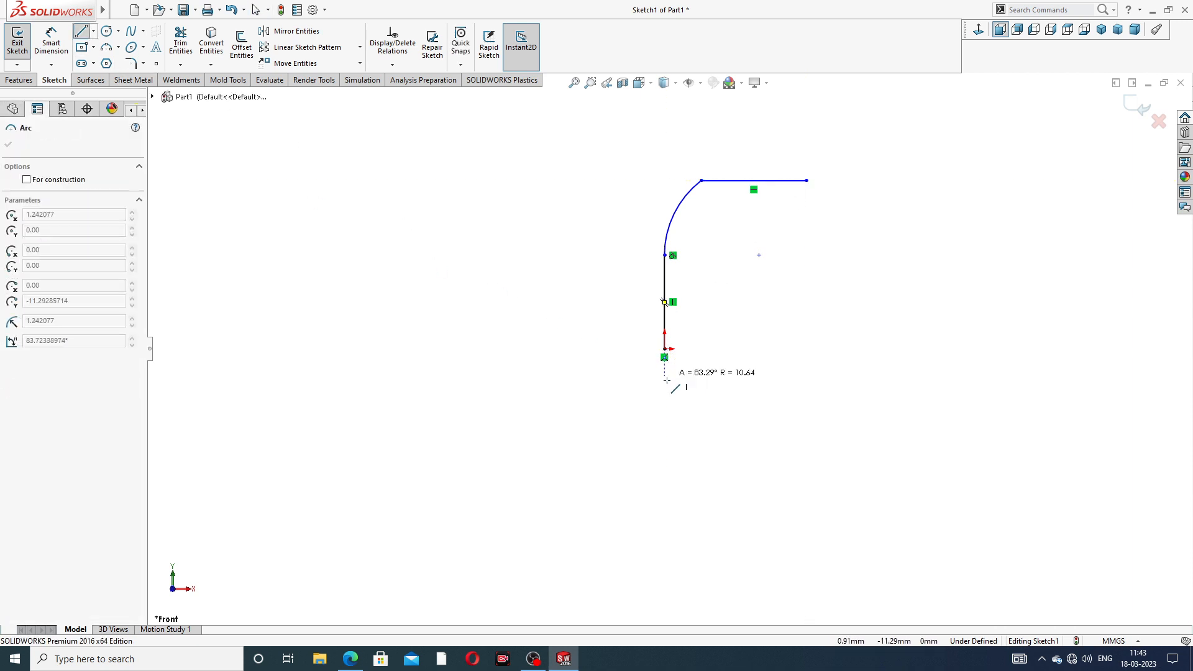
pyautogui.click(590, 434)
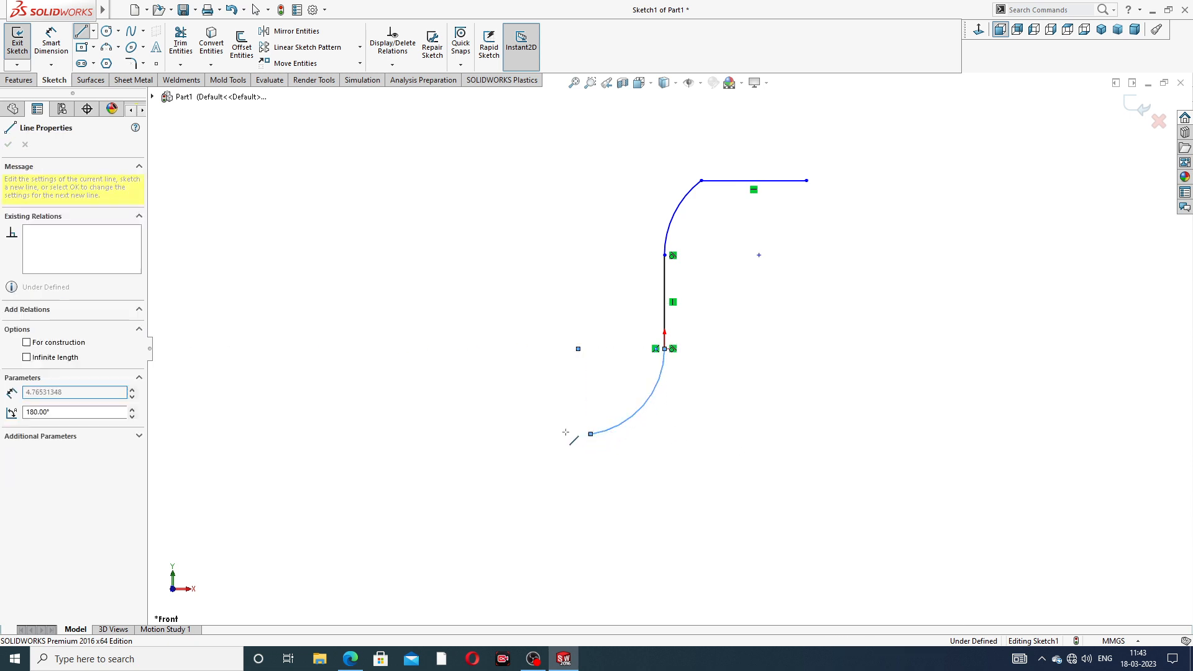
pyautogui.click(458, 433)
pyautogui.rightClick(474, 378)
pyautogui.click(499, 385)
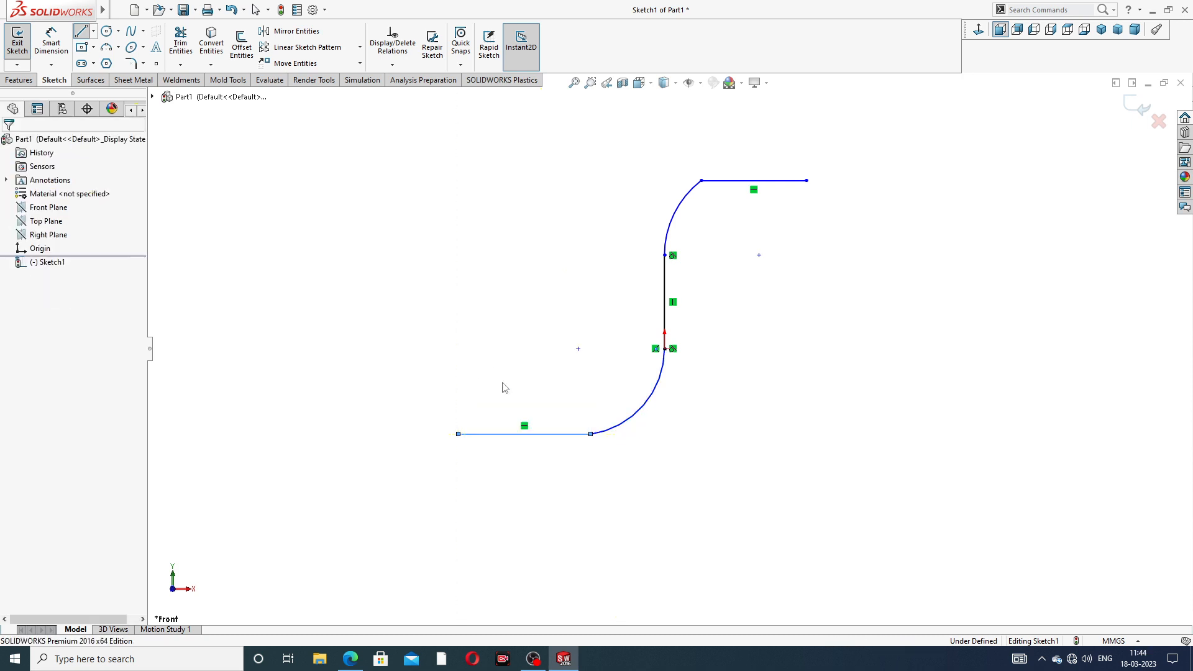
# - Make both arcs tangent to their adjoining horizontal lines and stretch the upper horizontal line to about 43 mm
pyautogui.click(703, 181)
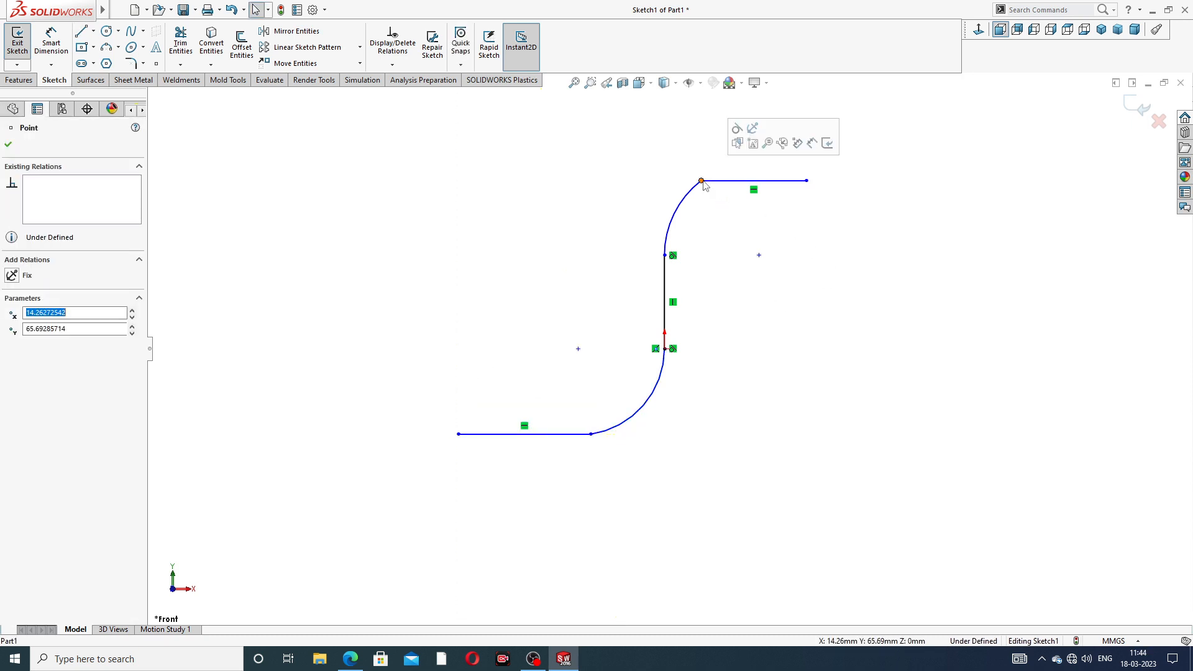
pyautogui.click(736, 128)
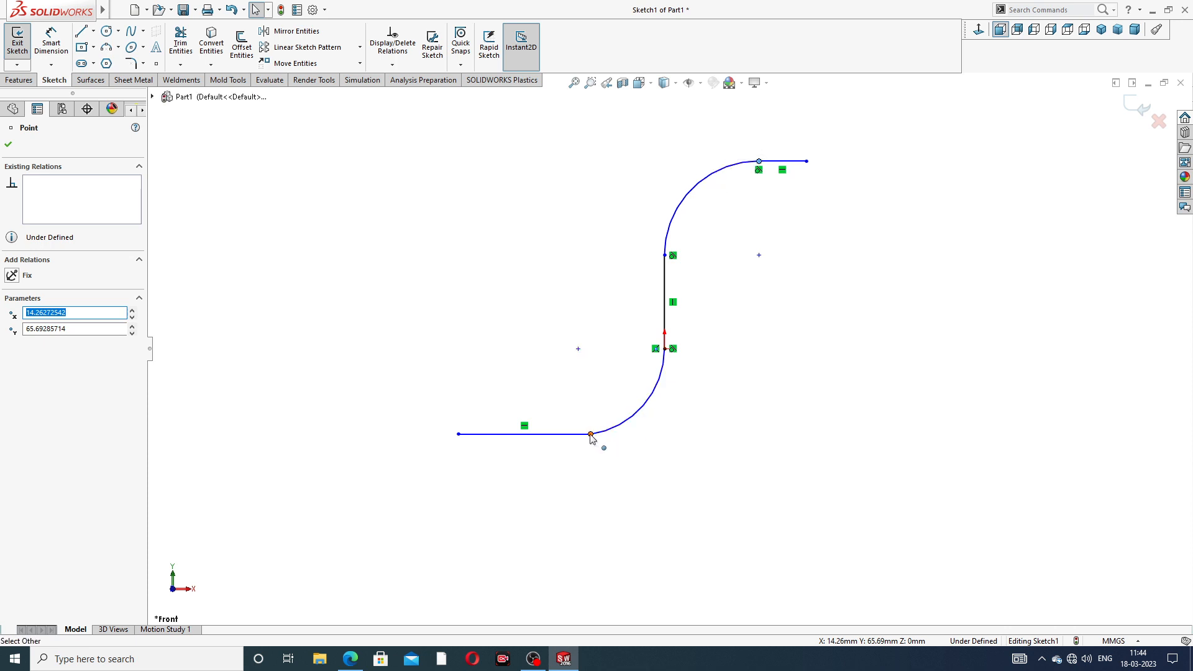
pyautogui.click(629, 394)
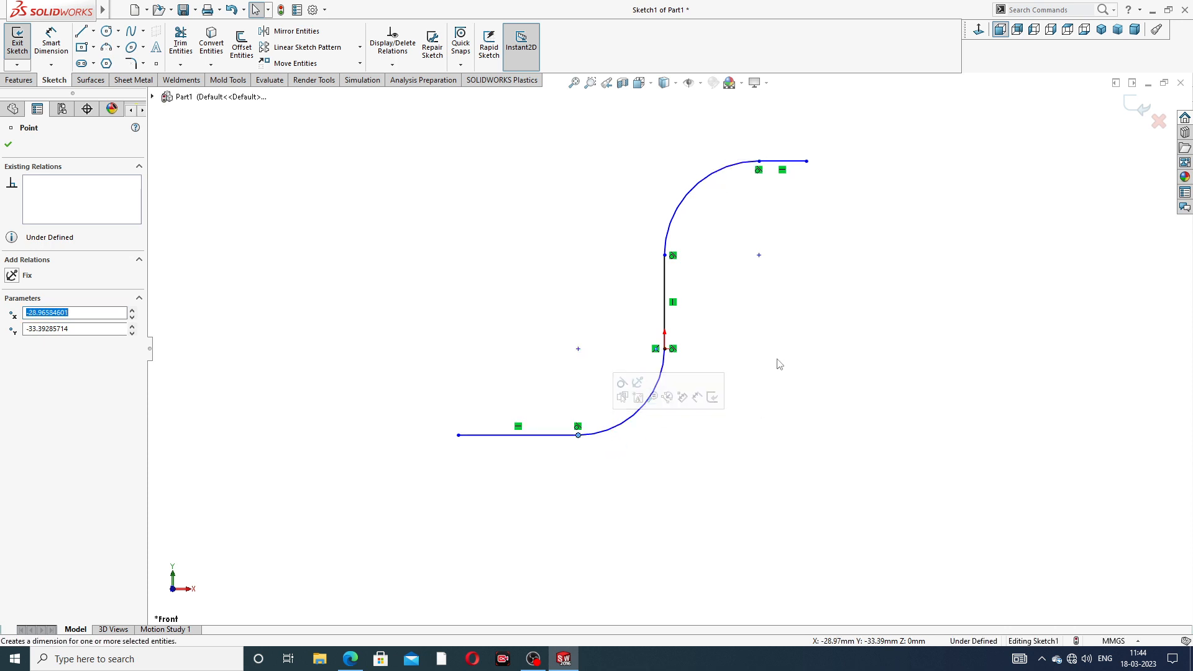
pyautogui.click(788, 346)
pyautogui.moveTo(806, 161); pyautogui.dragTo(867, 162)
pyautogui.click(845, 165)
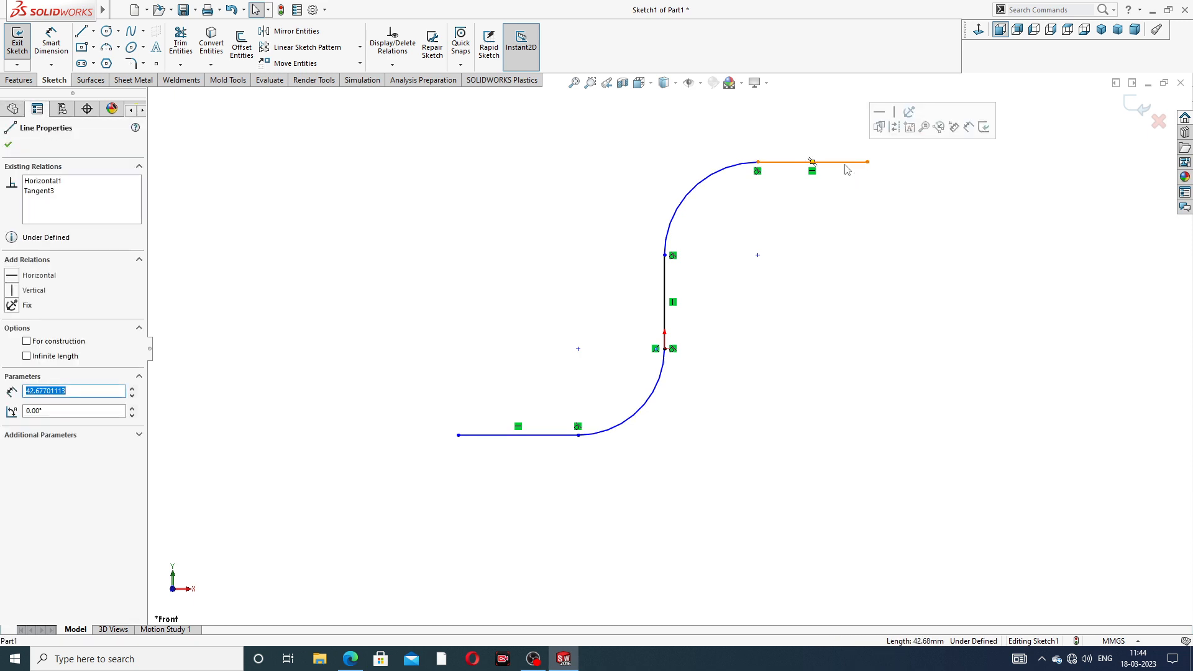
# - Make the upper horizontal, vertical and lower horizontal lines of the path equal in length
pyautogui.keyDown('ctrl'); pyautogui.click(664, 292); pyautogui.keyUp('ctrl')
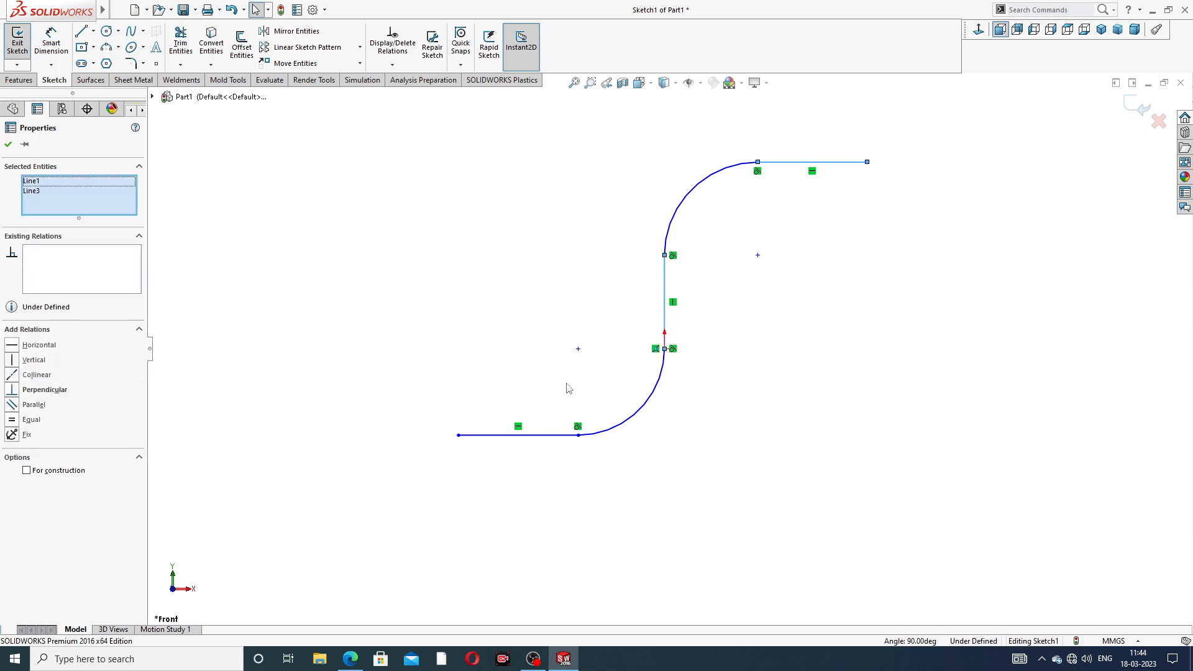
pyautogui.keyDown('ctrl'); pyautogui.click(515, 435); pyautogui.keyUp('ctrl')
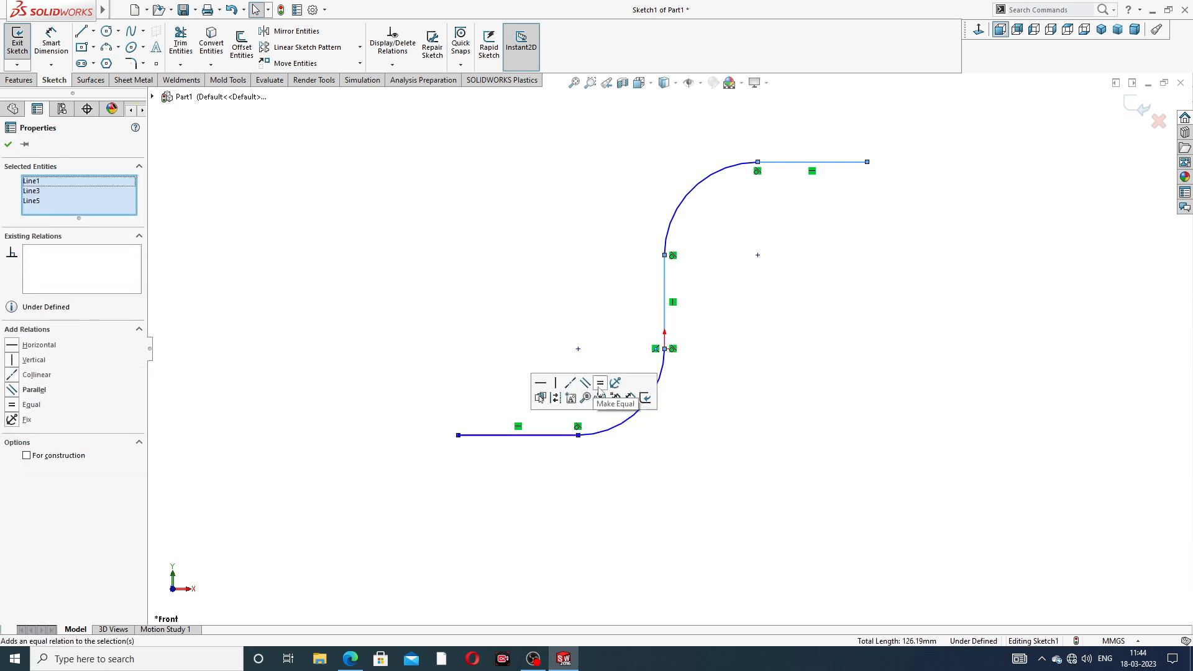
pyautogui.click(600, 383)
pyautogui.press('Escape')
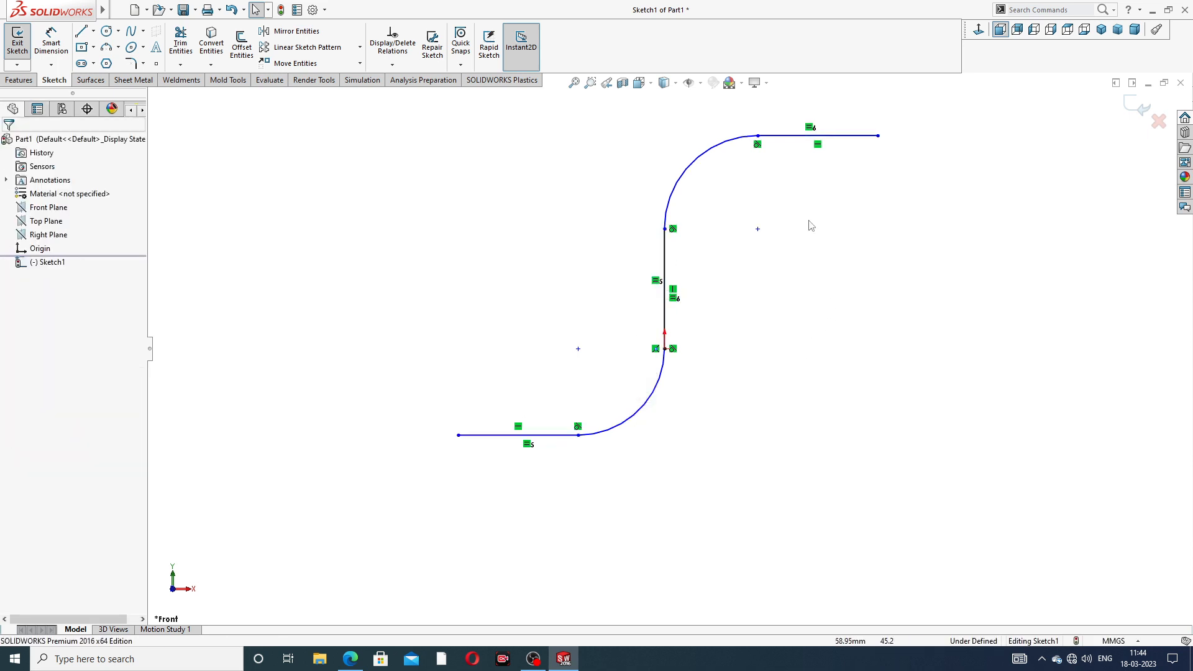
# - Make the upper and lower arcs of the path equal in radius
pyautogui.click(693, 163)
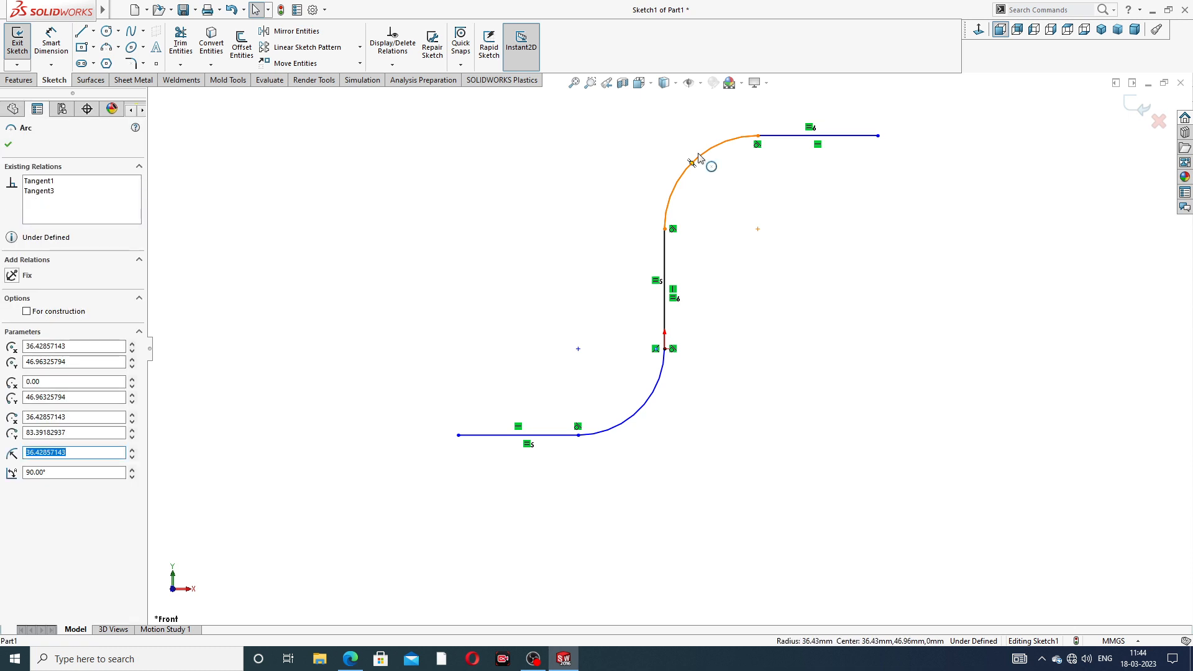
pyautogui.keyDown('ctrl'); pyautogui.click(670, 392); pyautogui.keyUp('ctrl')
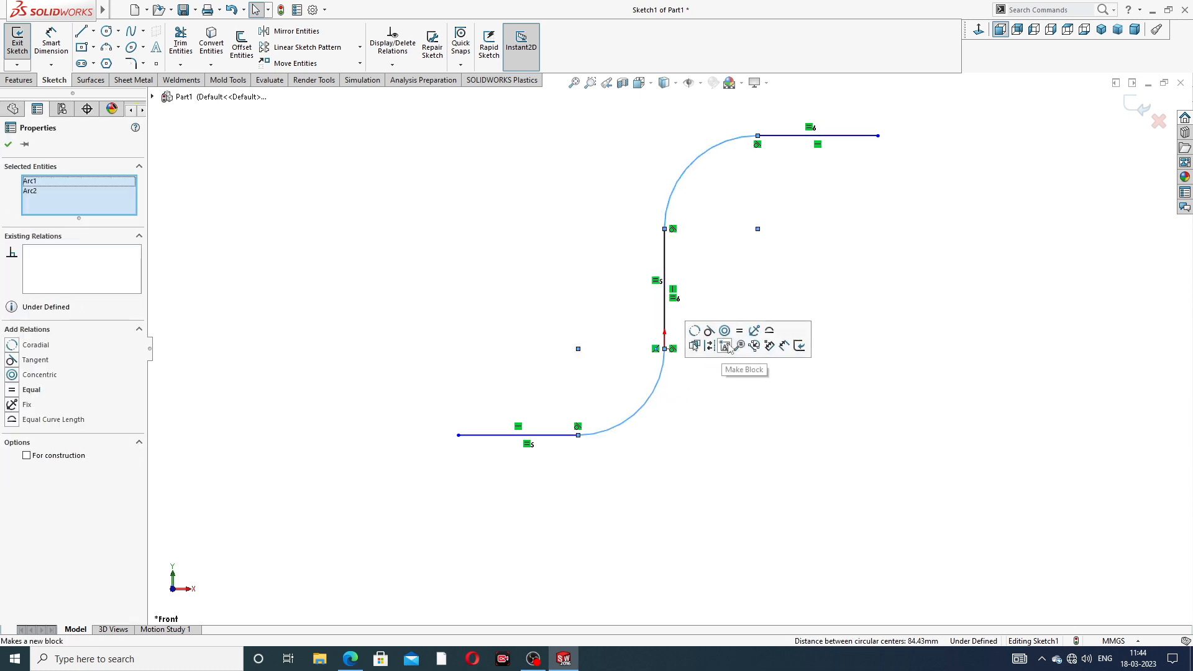
pyautogui.click(738, 332)
pyautogui.press('Escape')
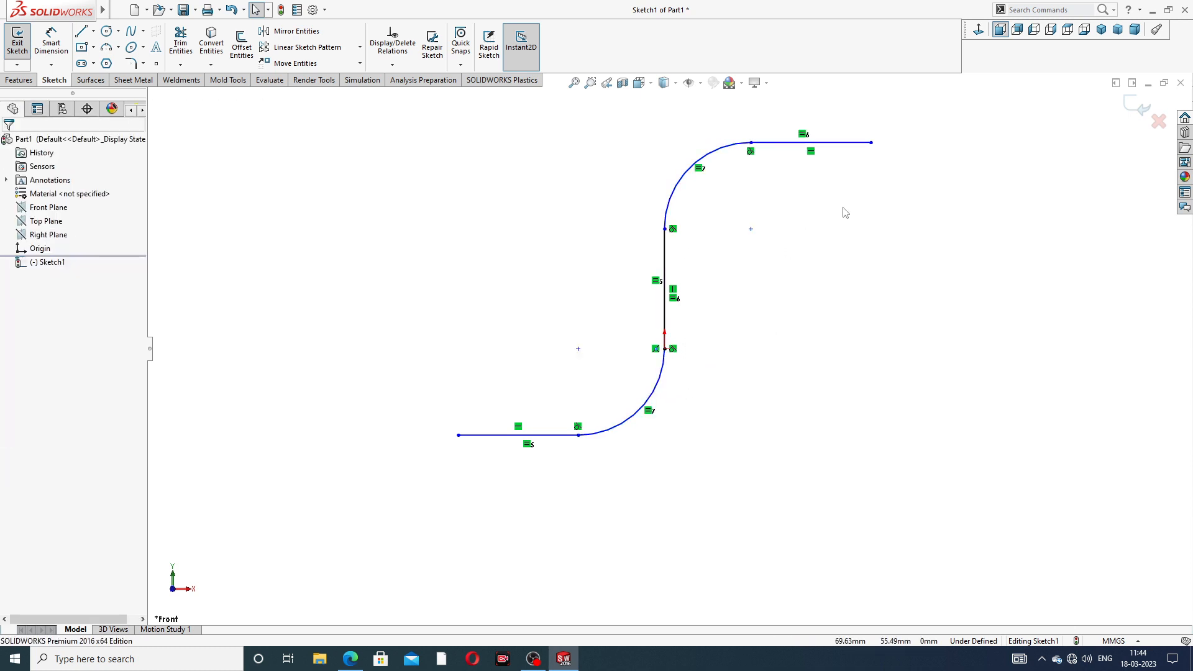
# - Check the pipe lengths in the PIPE DESIGN PDF and dimension the upper horizontal line to 210 mm
pyautogui.scroll(-2, 743, 259)
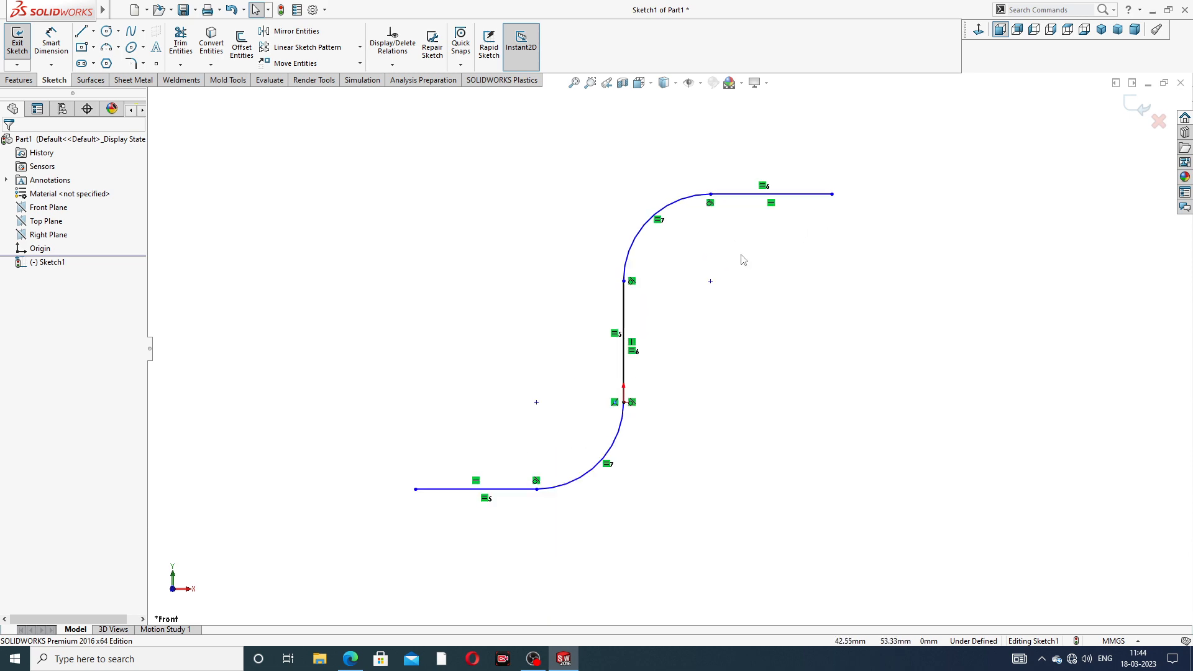
pyautogui.click(350, 659)
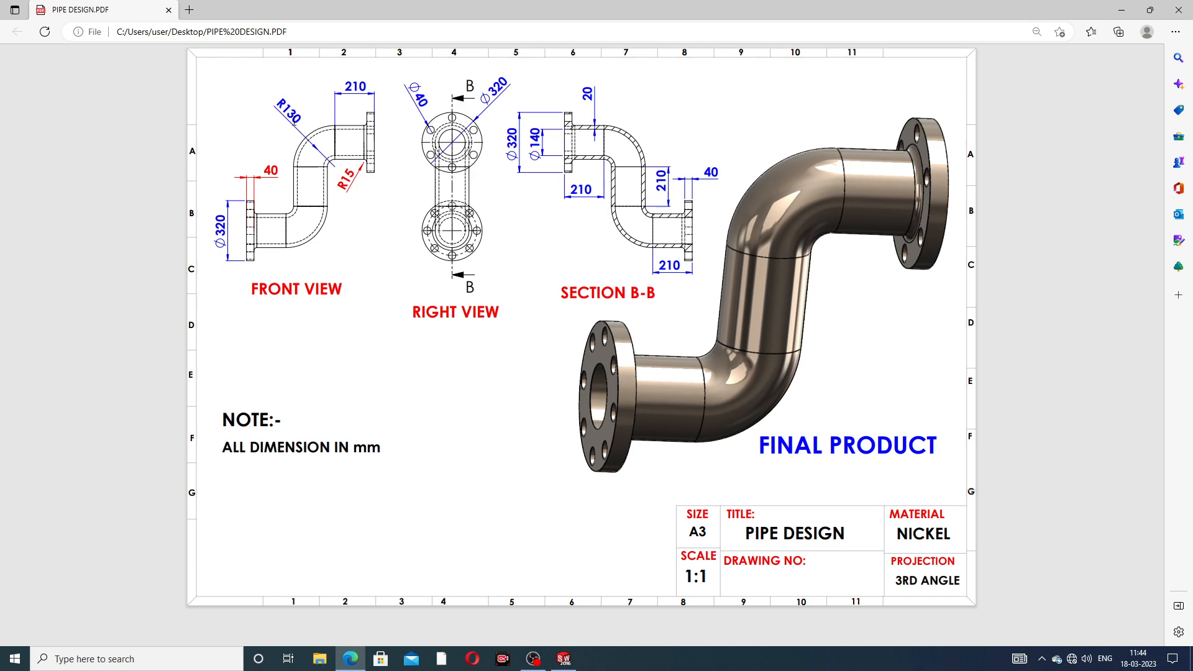
pyautogui.click(358, 662)
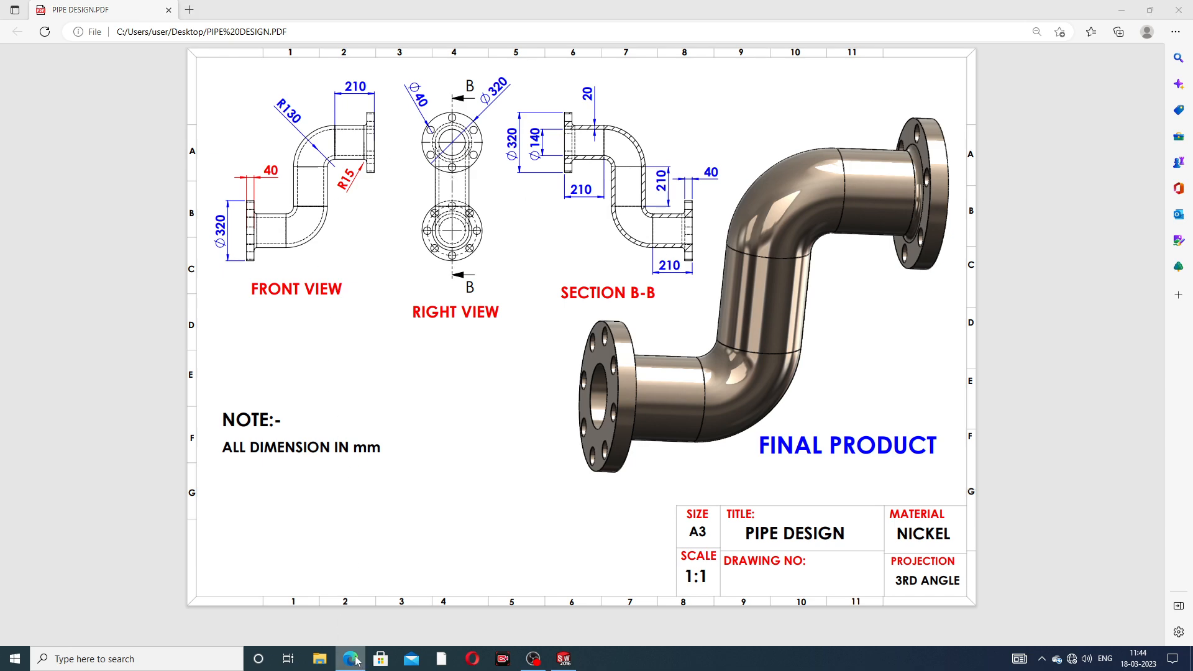
pyautogui.click(52, 43)
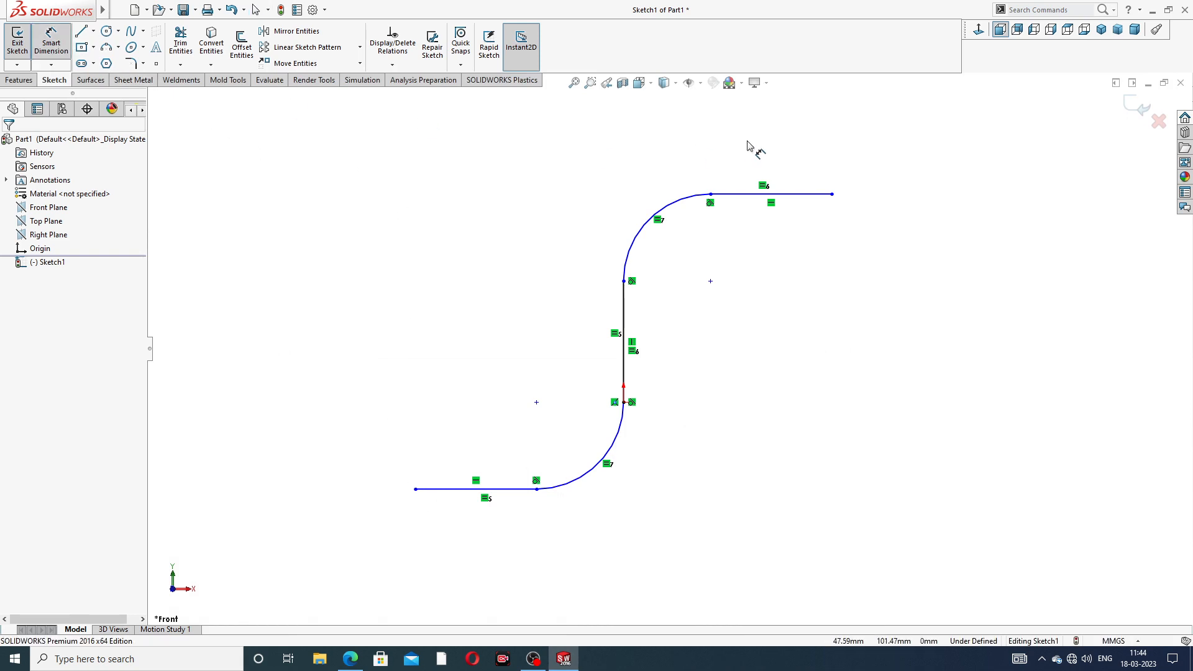
pyautogui.click(789, 195)
pyautogui.click(758, 158)
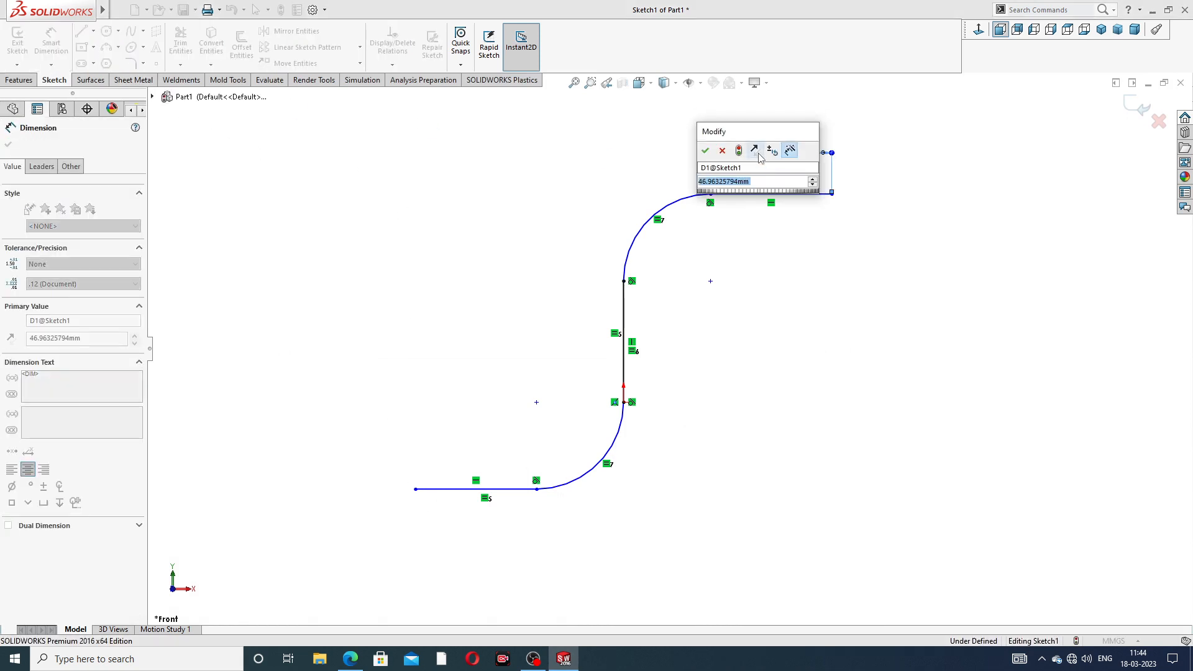
pyautogui.write('210')
pyautogui.press('Return')
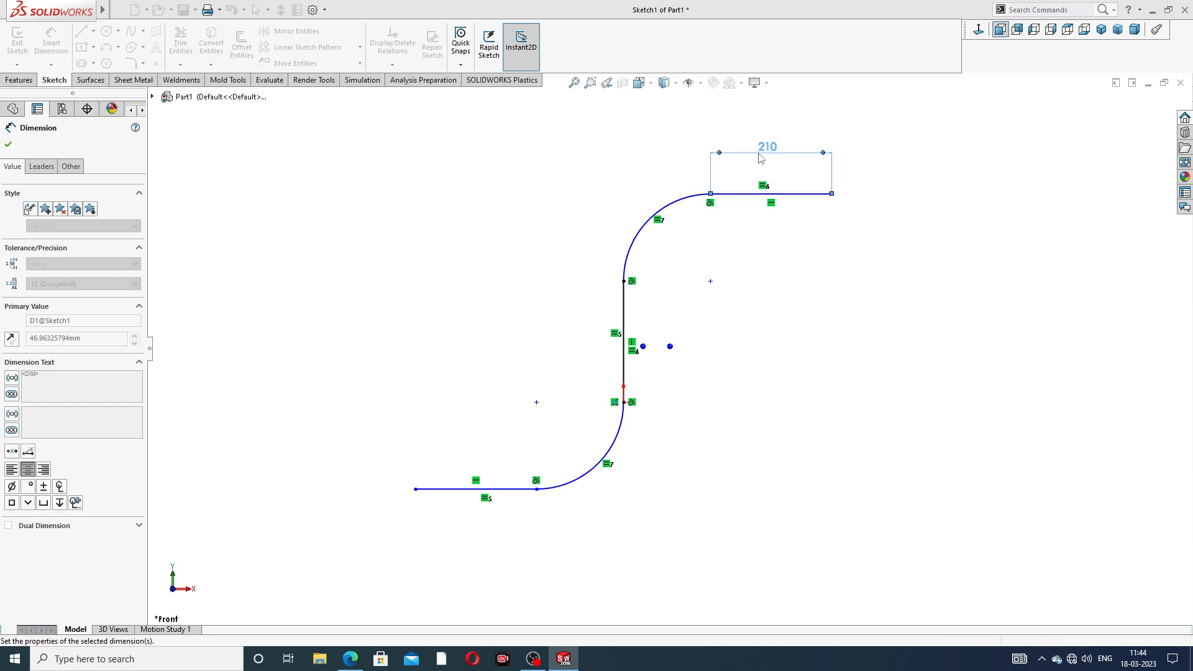
# - Dimension the upper arc's radius to 130 mm and leave the dimension tool
pyautogui.click(641, 231)
pyautogui.click(604, 194)
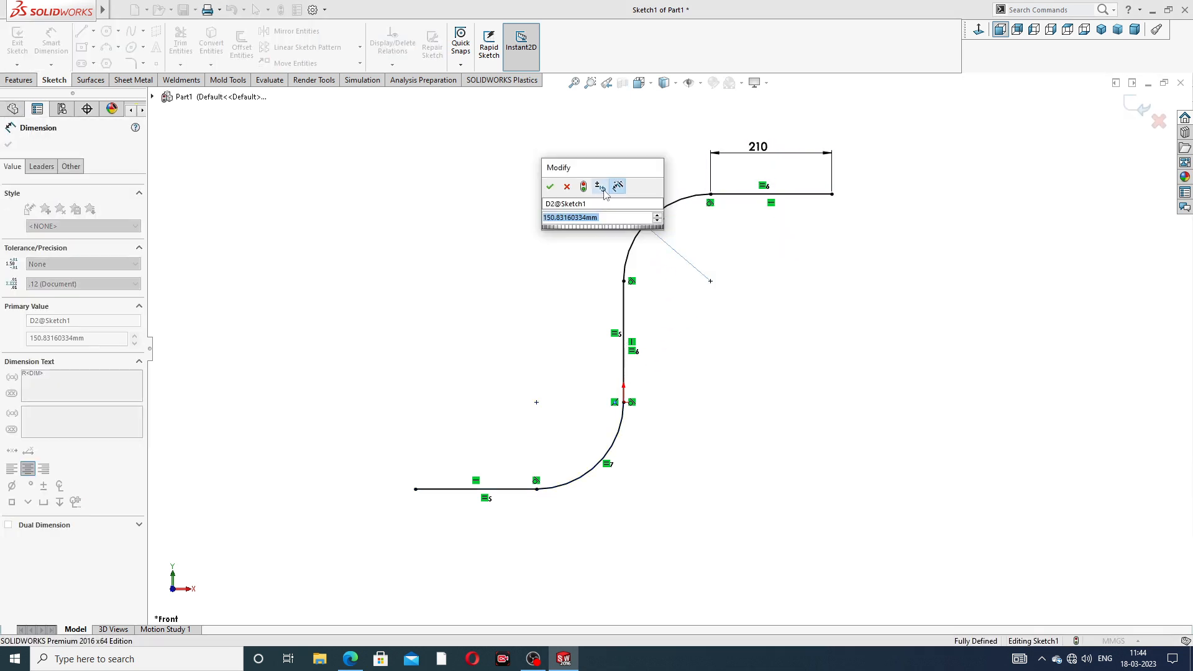
pyautogui.write('130')
pyautogui.press('Return')
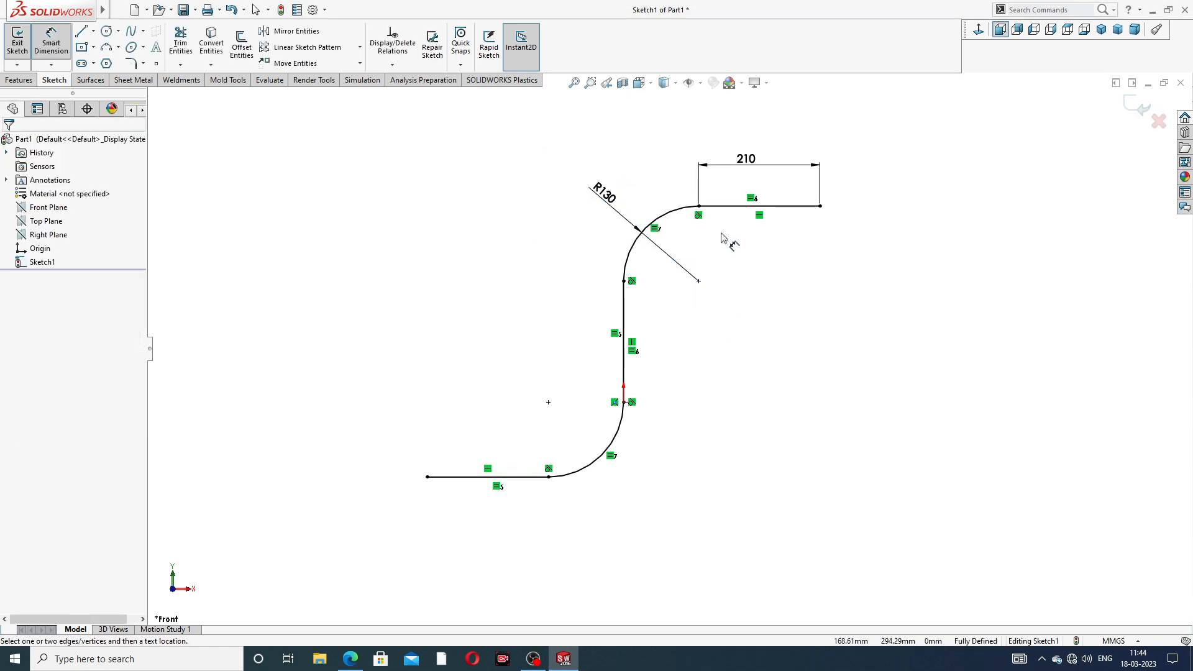
pyautogui.scroll(-1, 711, 282)
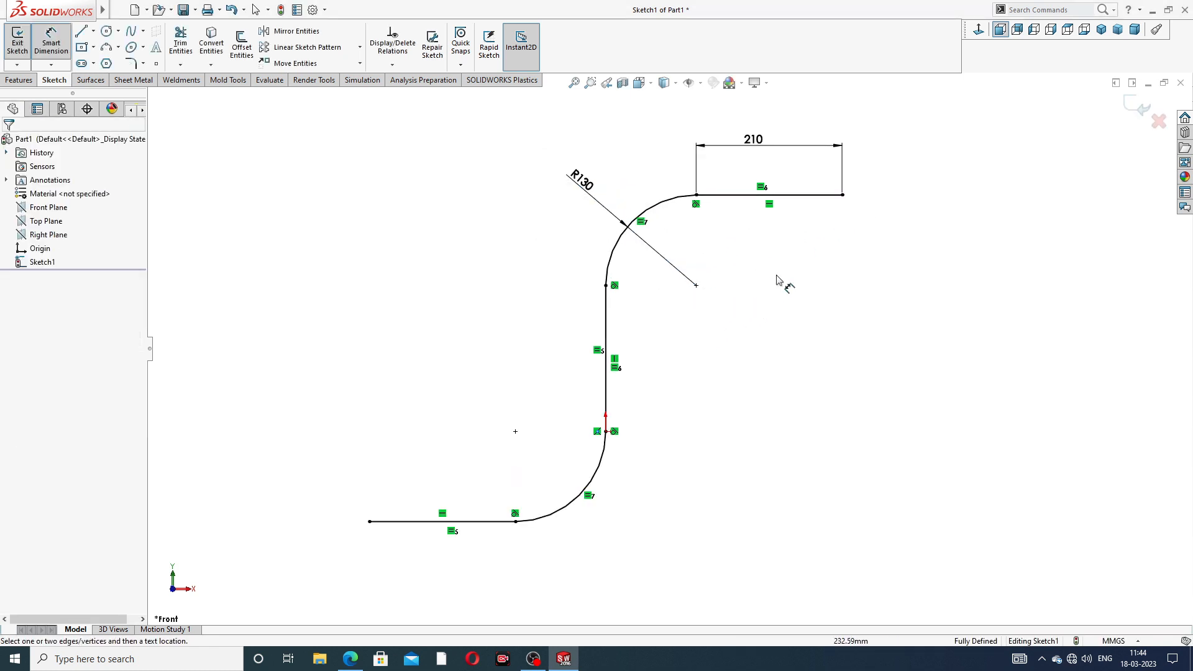
pyautogui.rightClick(912, 146)
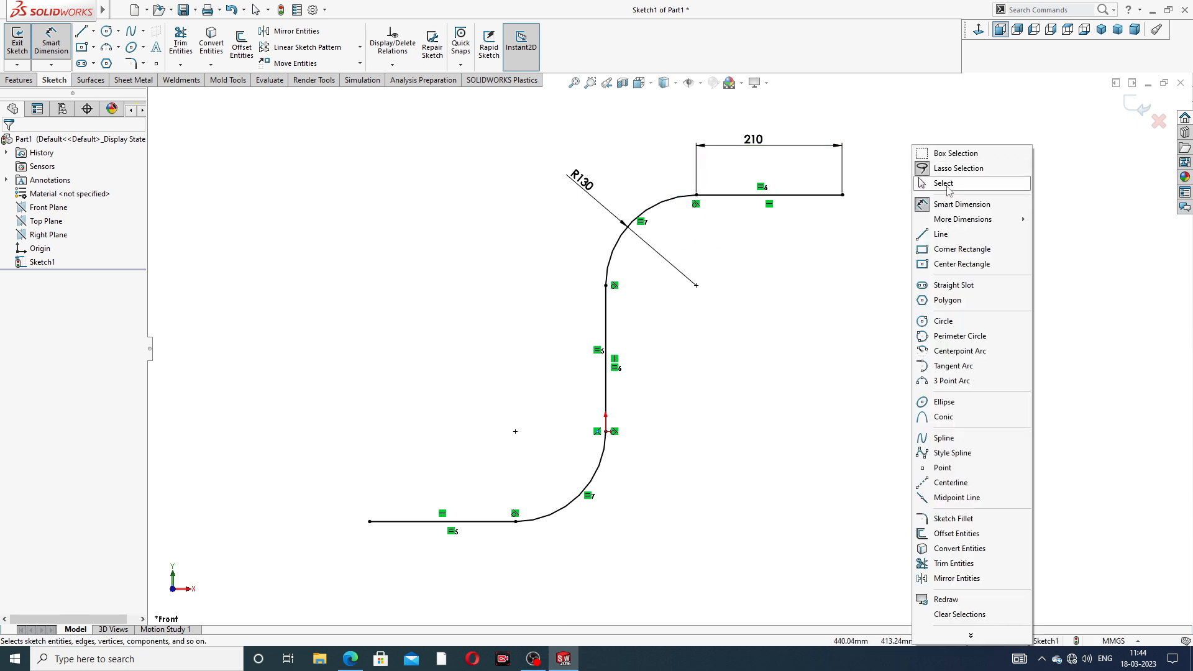
pyautogui.click(943, 183)
pyautogui.scroll(2, 764, 279)
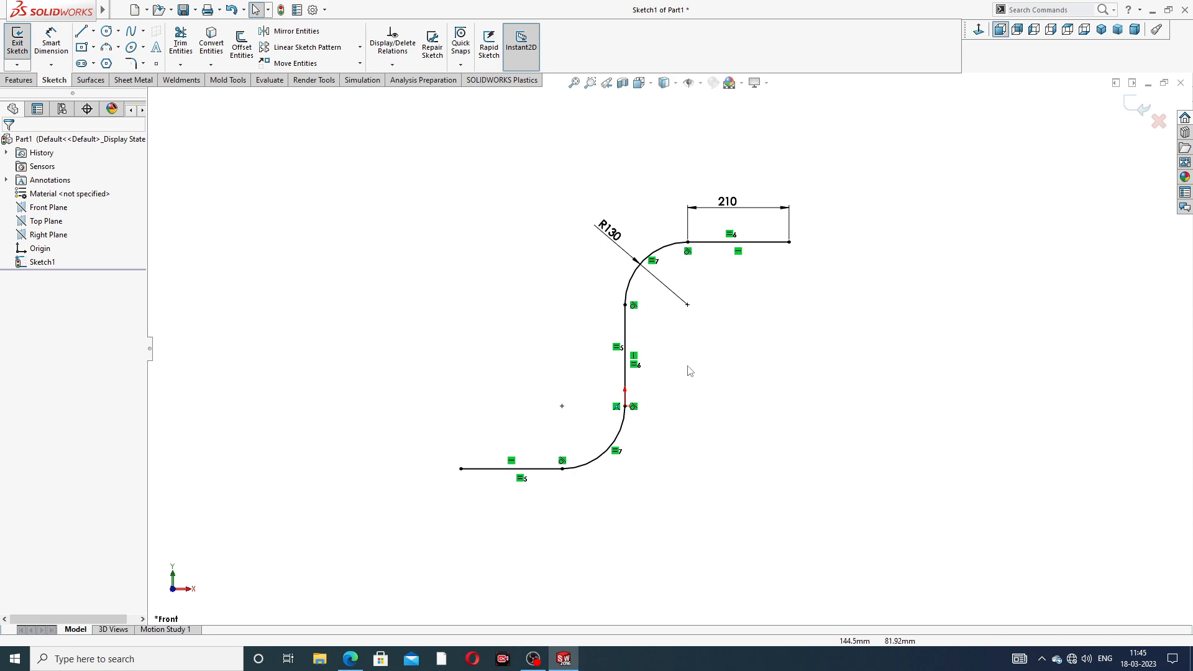
pyautogui.scroll(-1, 606, 497)
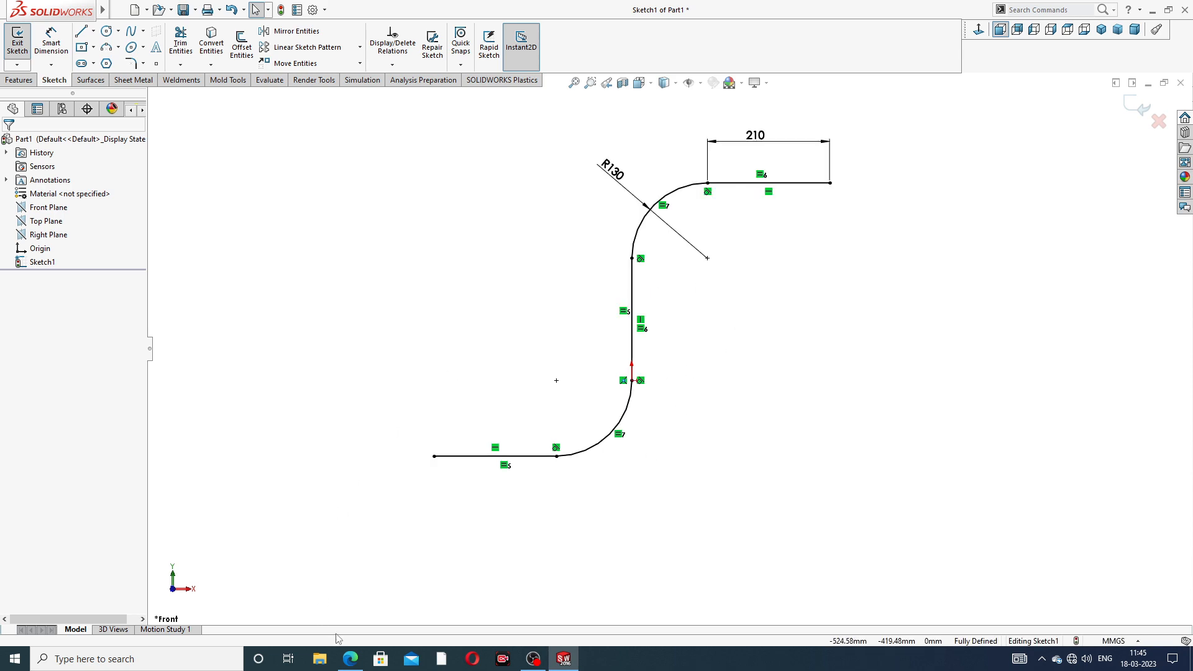
# - Recheck the pipe dimensions in the PIPE DESIGN PDF, return to SOLIDWORKS and close the path sketch
pyautogui.click(350, 659)
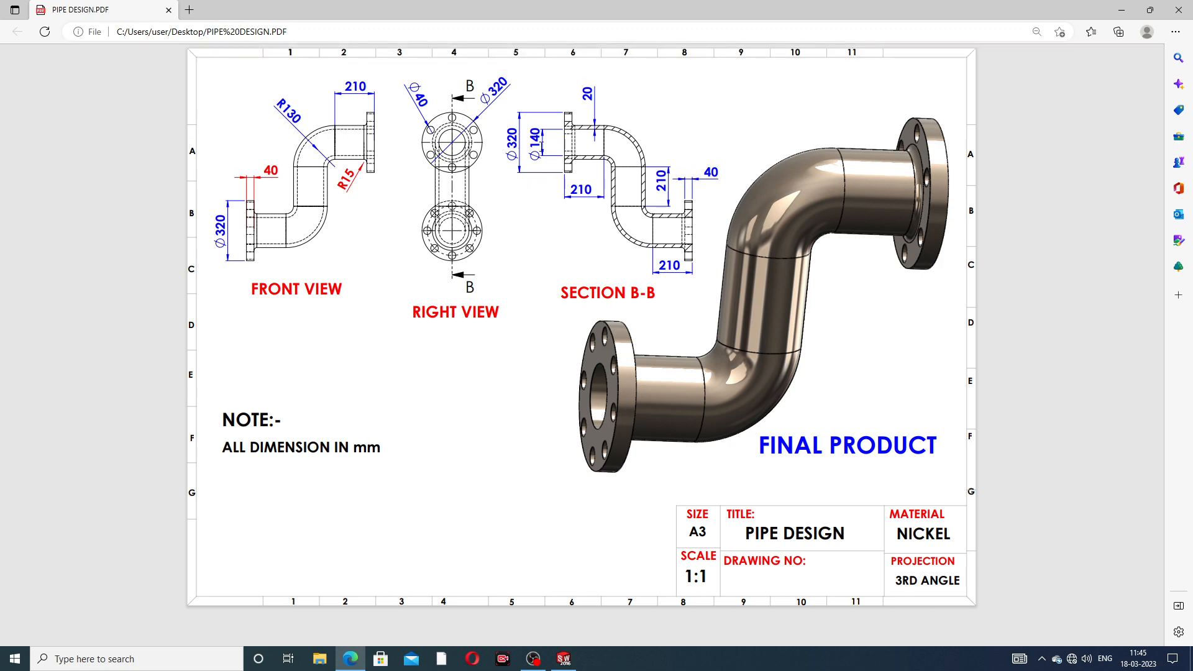
pyautogui.click(563, 658)
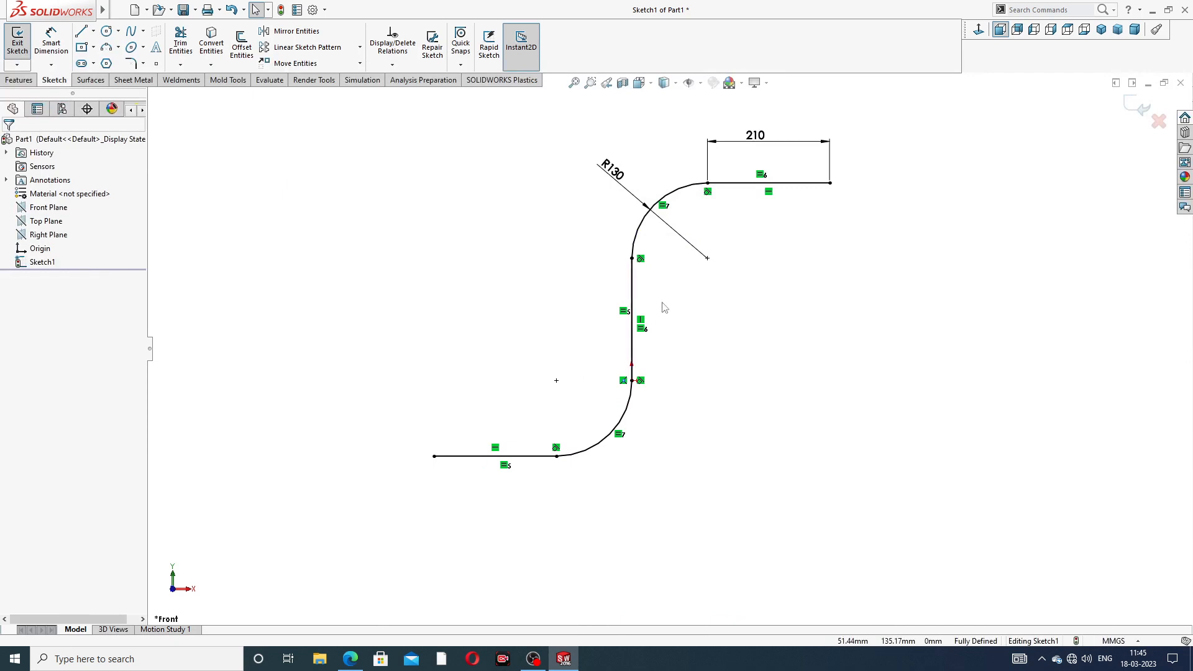
pyautogui.click(1141, 107)
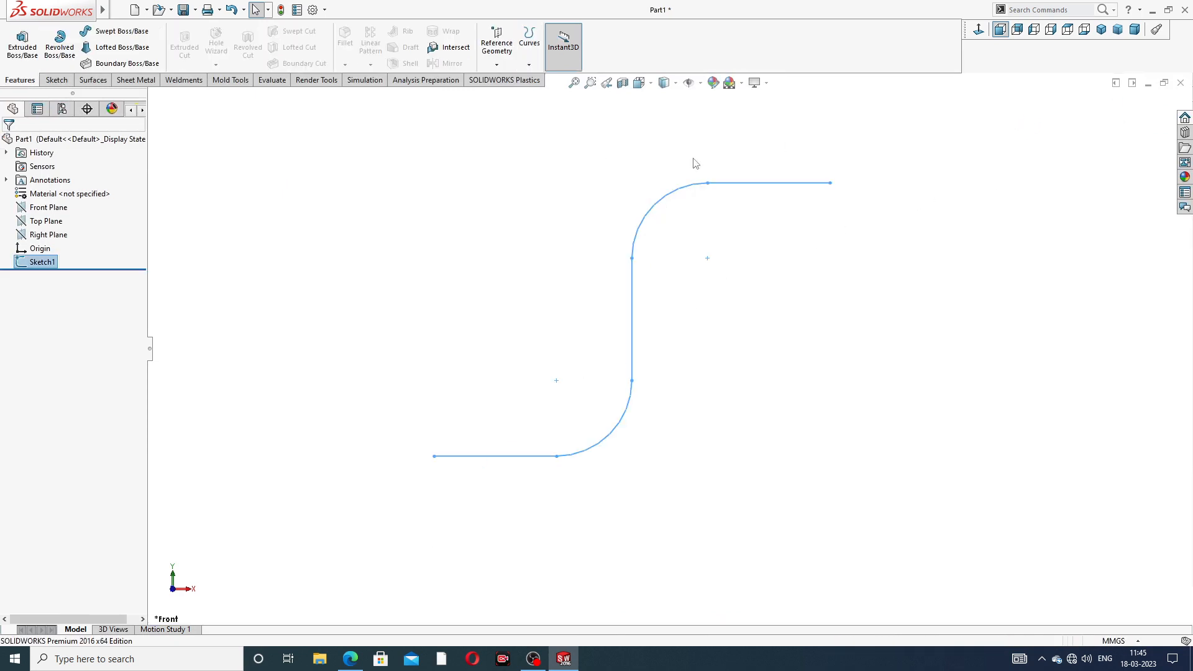
# - Create a reference plane through the free end point of the upper horizontal line, perpendicular to that line
pyautogui.scroll(2, 669, 175)
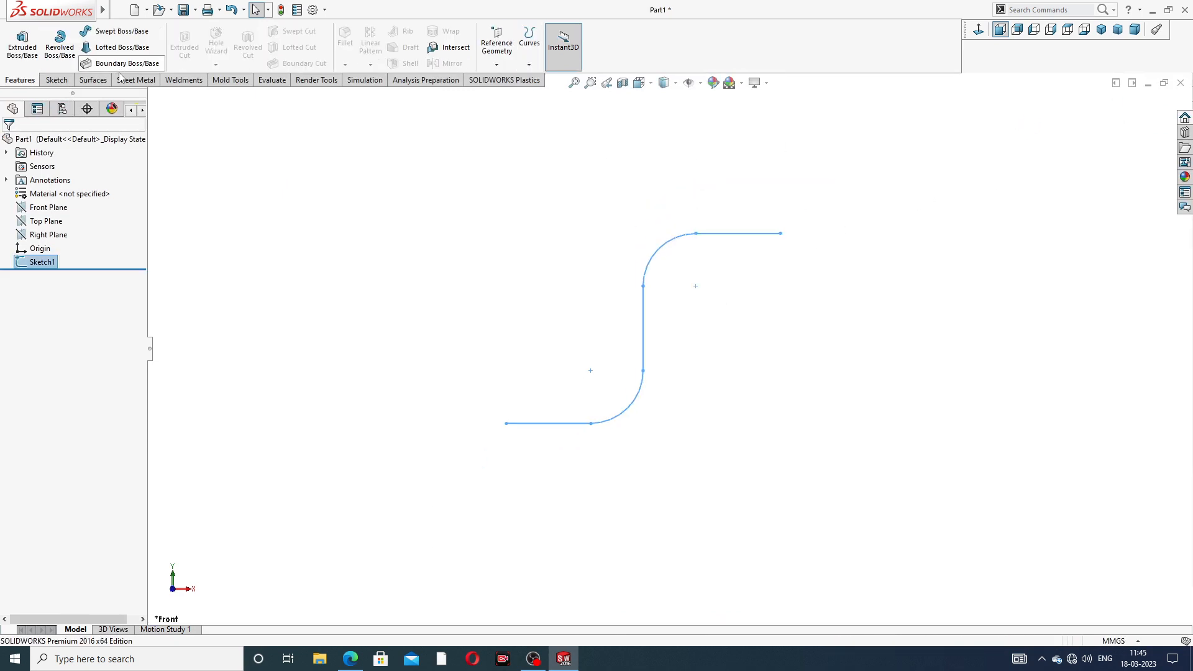
pyautogui.click(497, 66)
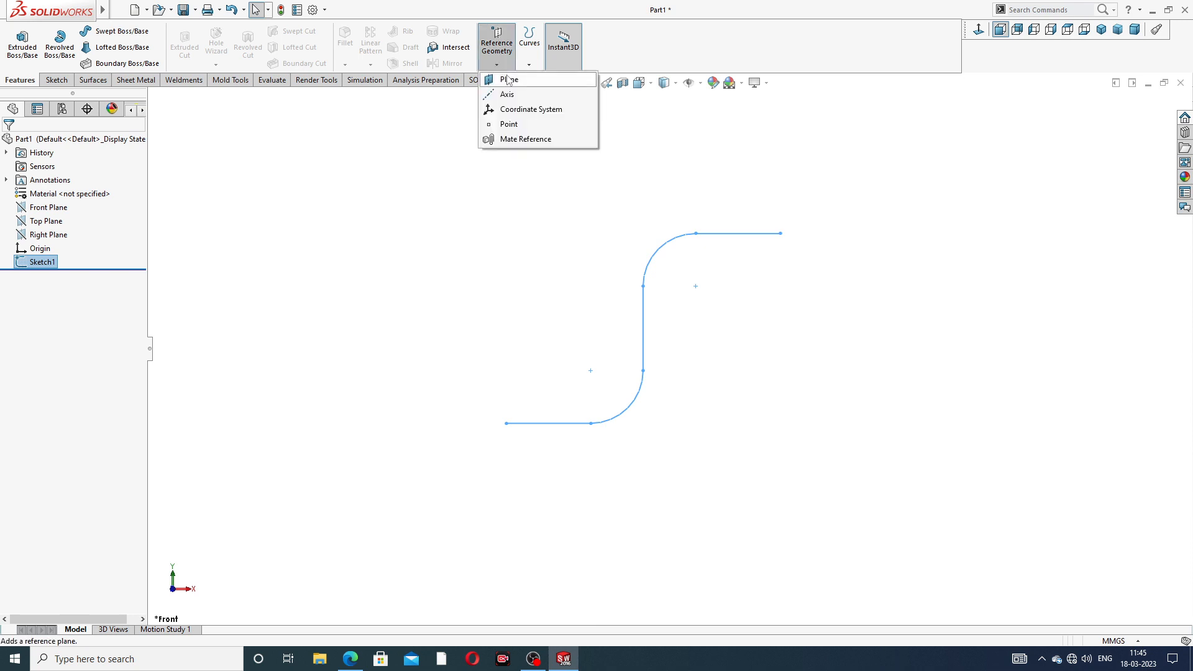
pyautogui.click(509, 80)
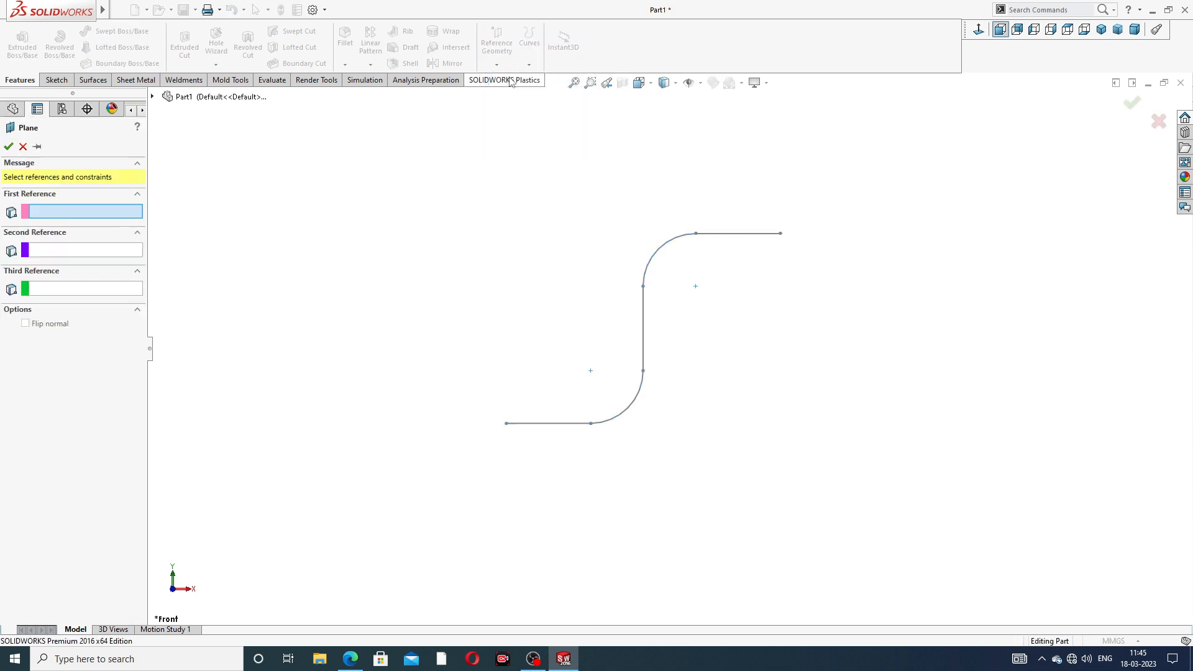
pyautogui.click(781, 234)
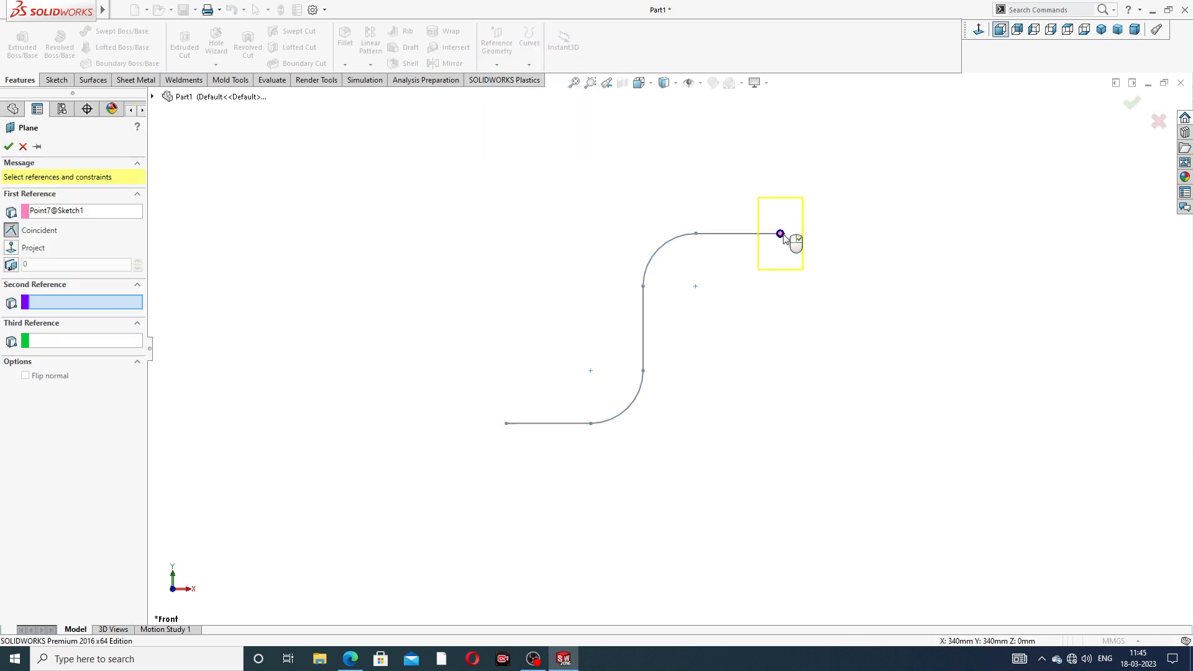
pyautogui.moveTo(772, 298); pyautogui.dragTo(725, 291, button='middle')
pyautogui.click(734, 234)
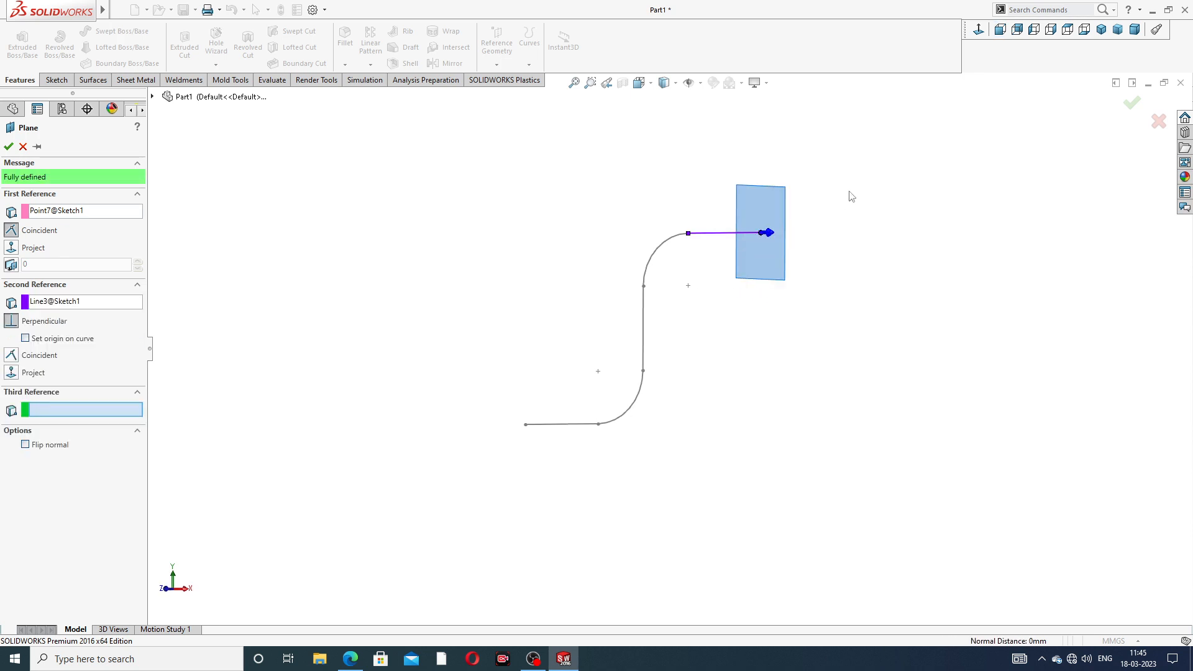
pyautogui.scroll(-2, 816, 256)
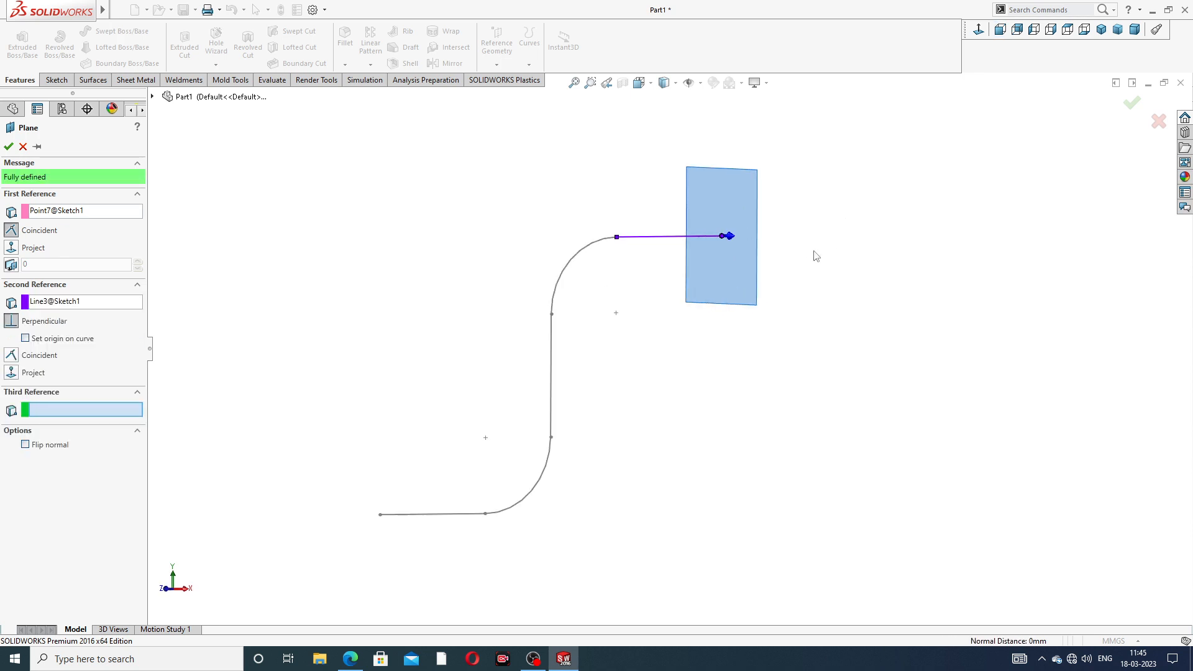
pyautogui.click(8, 146)
# - Start a sketch on the new plane and draw a circle about 182 mm in diameter, centred about on the path's end point
pyautogui.moveTo(726, 259); pyautogui.dragTo(696, 251, button='middle')
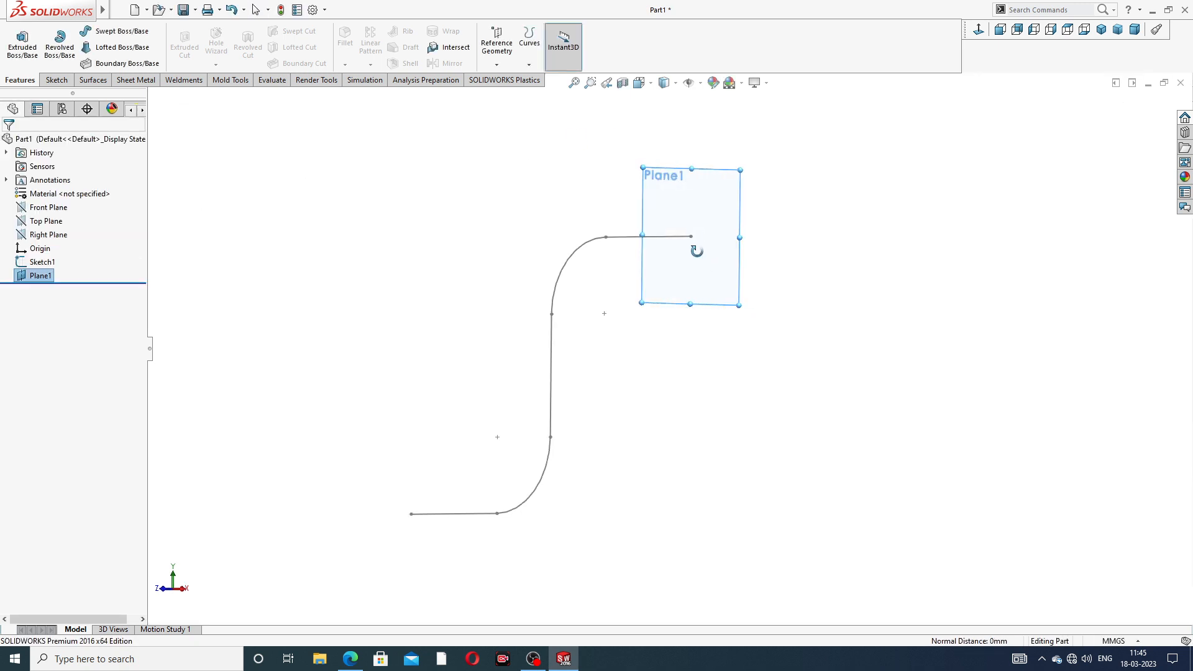
pyautogui.click(727, 177)
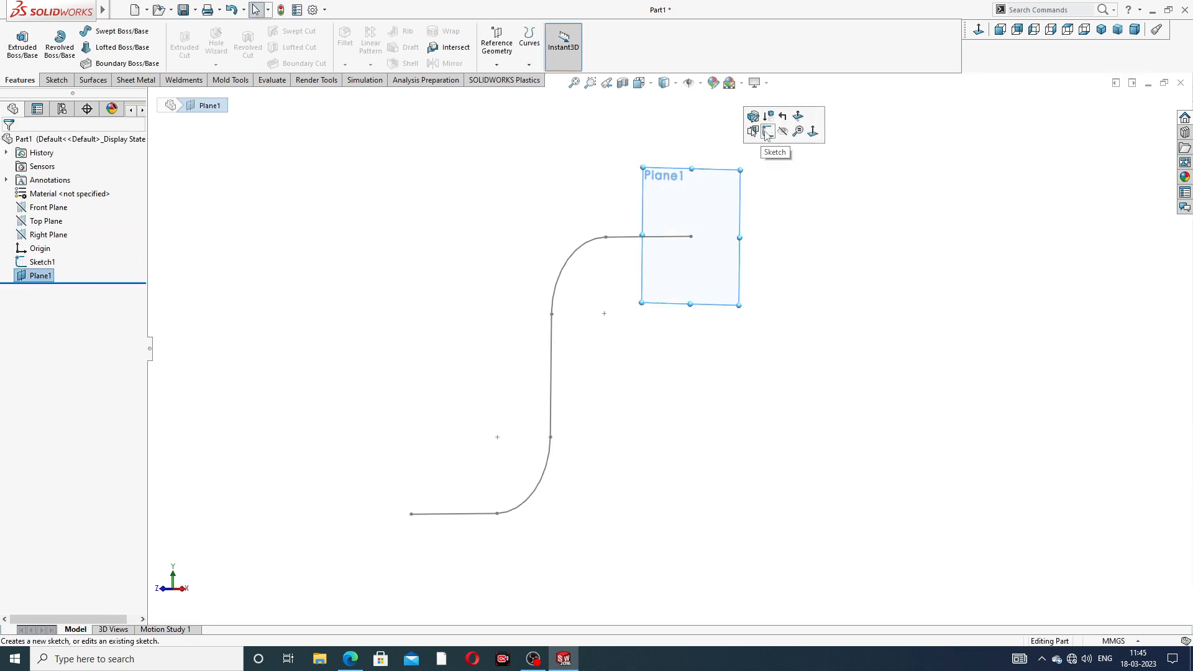
pyautogui.click(768, 132)
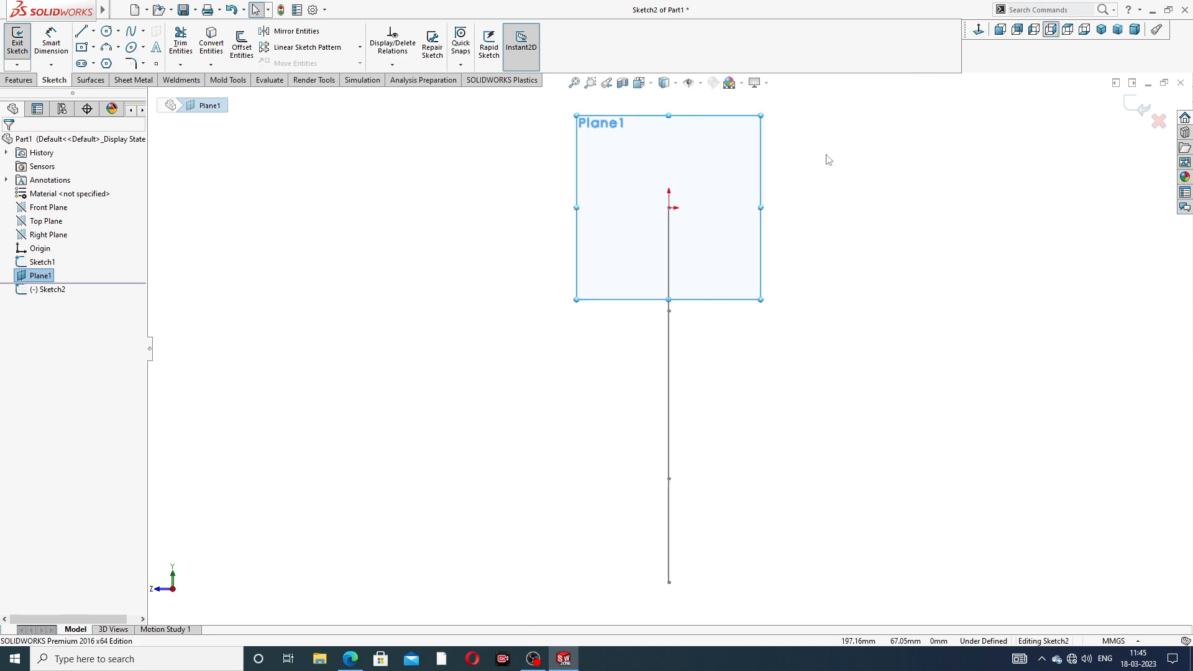
pyautogui.click(106, 31)
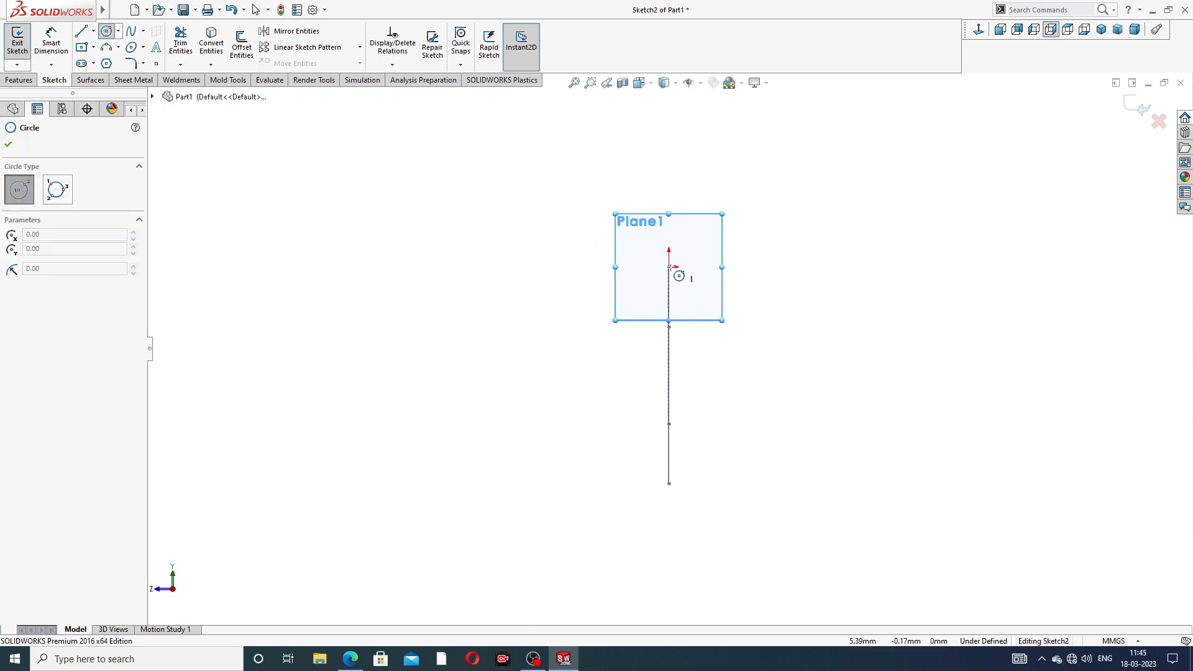
pyautogui.click(669, 266)
pyautogui.click(688, 231)
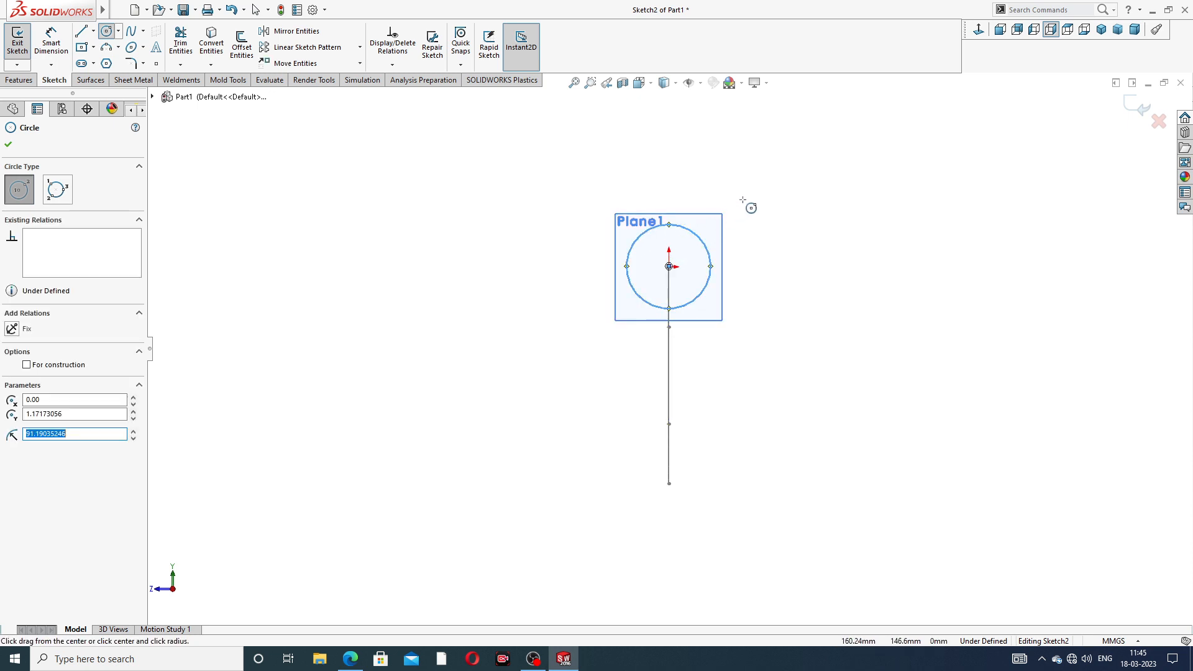
pyautogui.rightClick(743, 200)
pyautogui.click(777, 211)
pyautogui.scroll(-3, 698, 274)
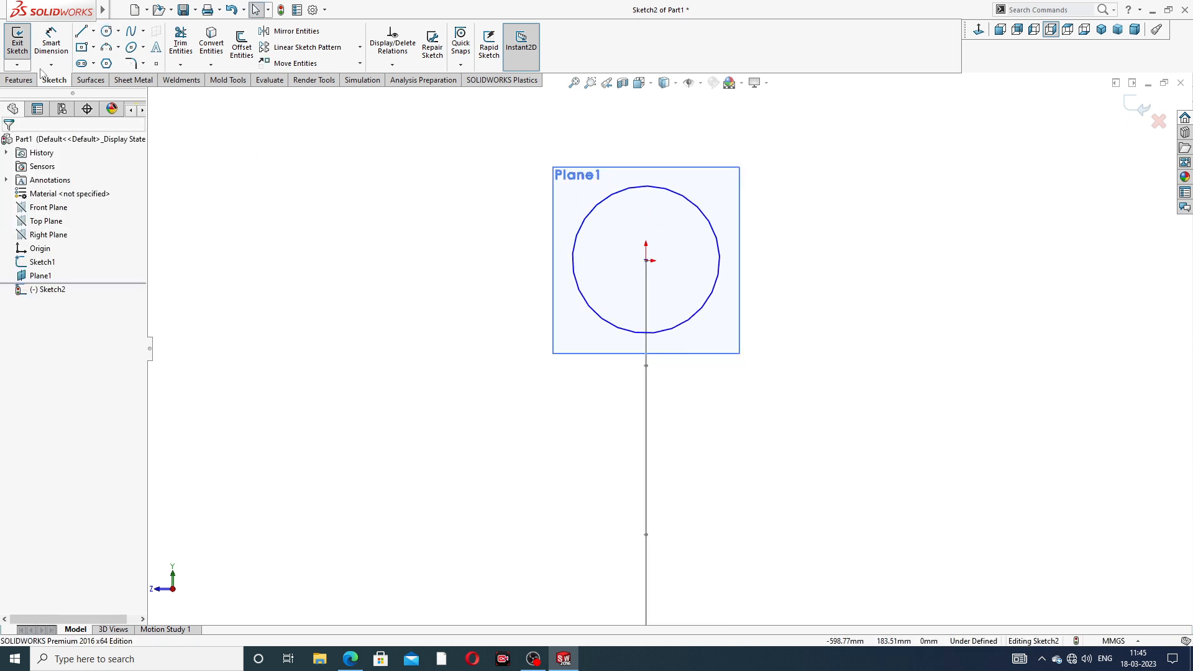
# - Dimension the profile circle's diameter to 140 mm and leave the dimension tool
pyautogui.click(51, 42)
pyautogui.click(710, 218)
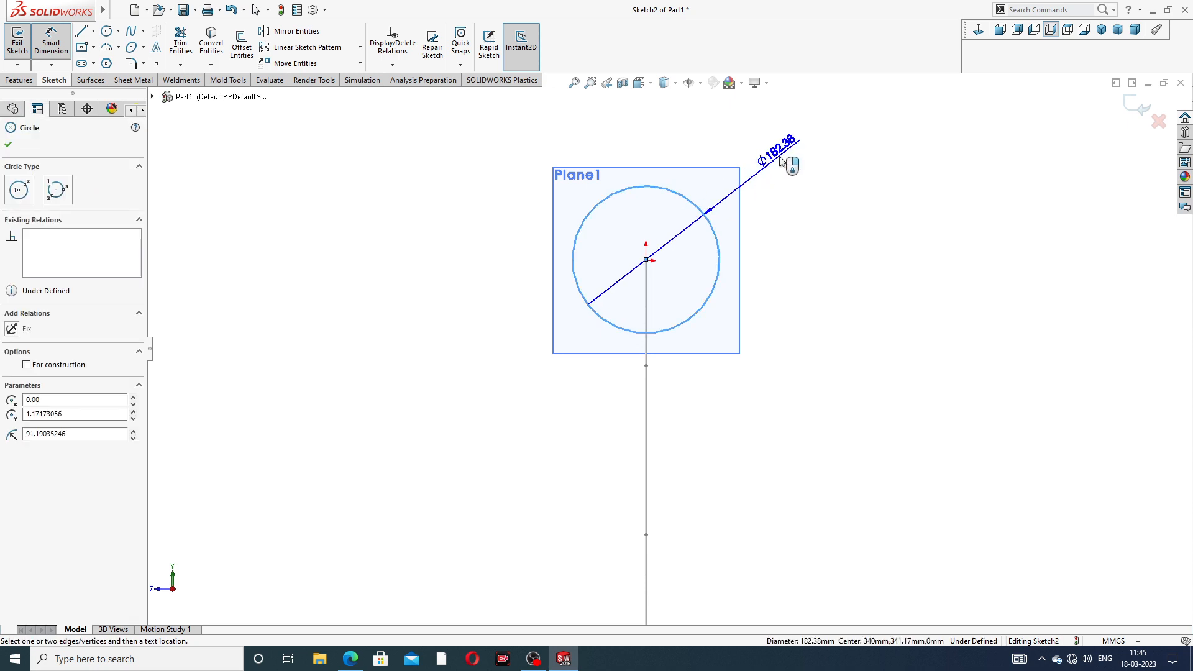
pyautogui.click(782, 160)
pyautogui.write('14')
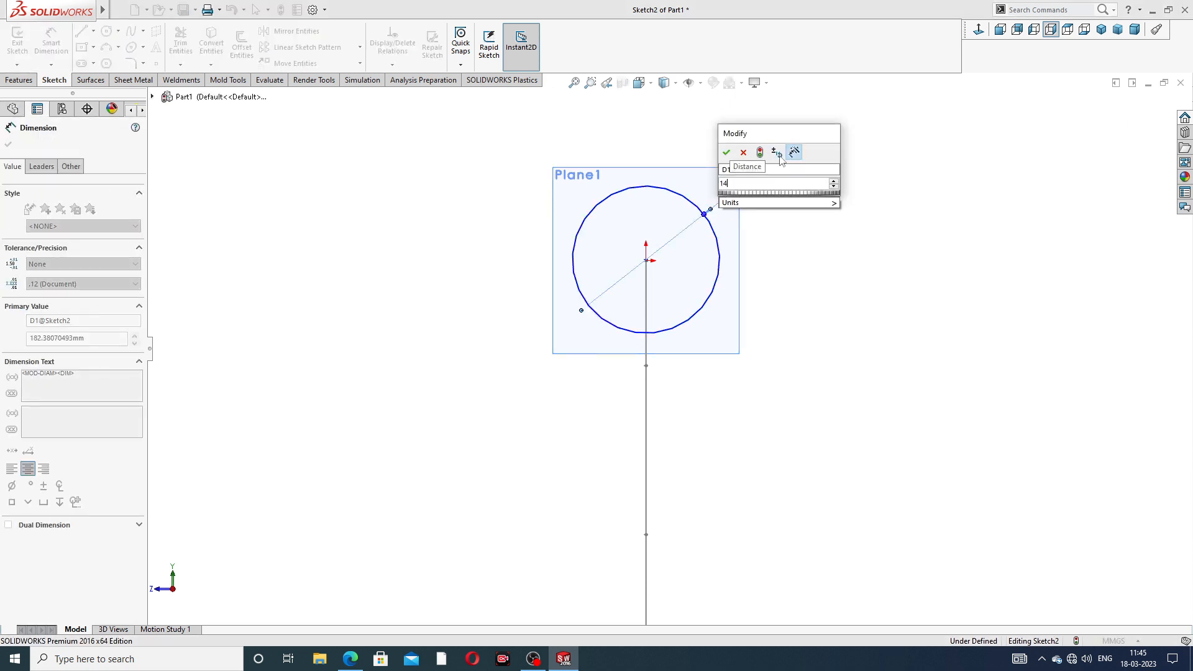
pyautogui.write('0')
pyautogui.press('Return')
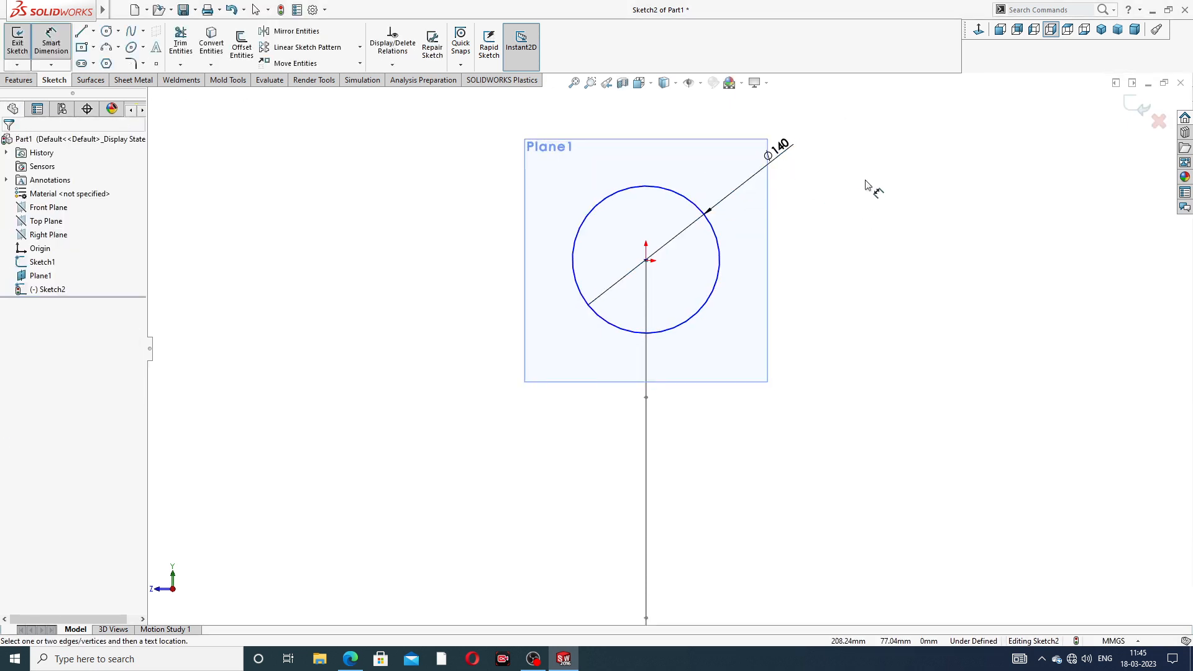
pyautogui.rightClick(866, 181)
pyautogui.click(891, 188)
pyautogui.press('z')
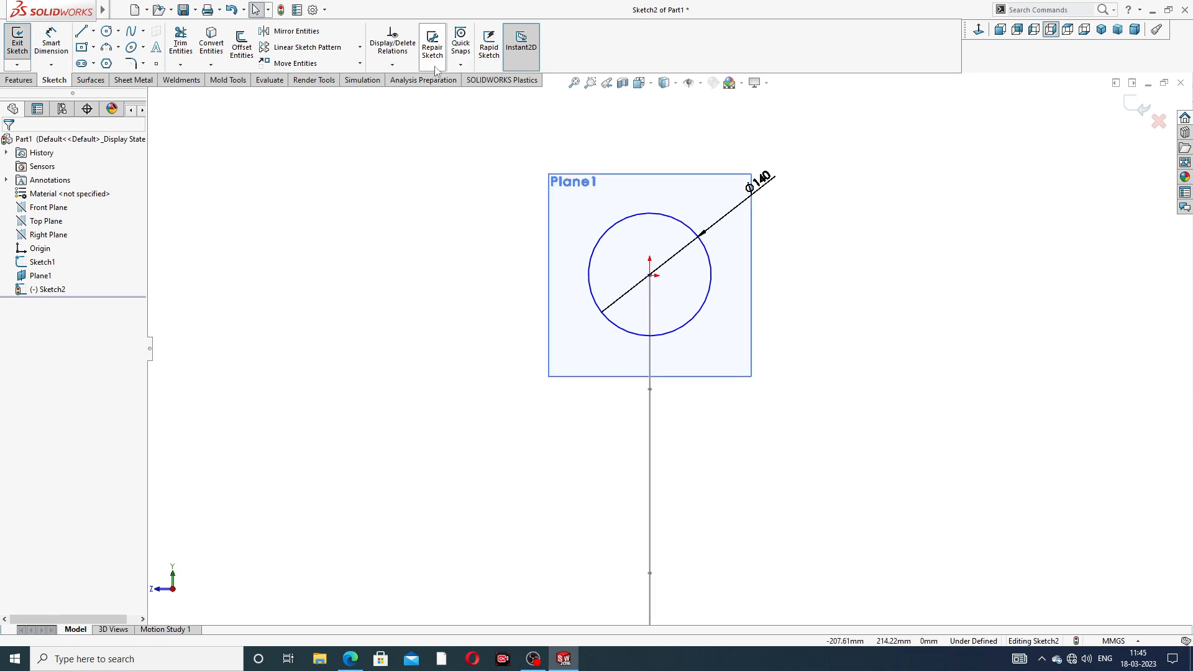
# - Fully define all entities of the circle sketch with calculated relations and dimensions, and close the sketch
pyautogui.click(392, 64)
pyautogui.click(410, 110)
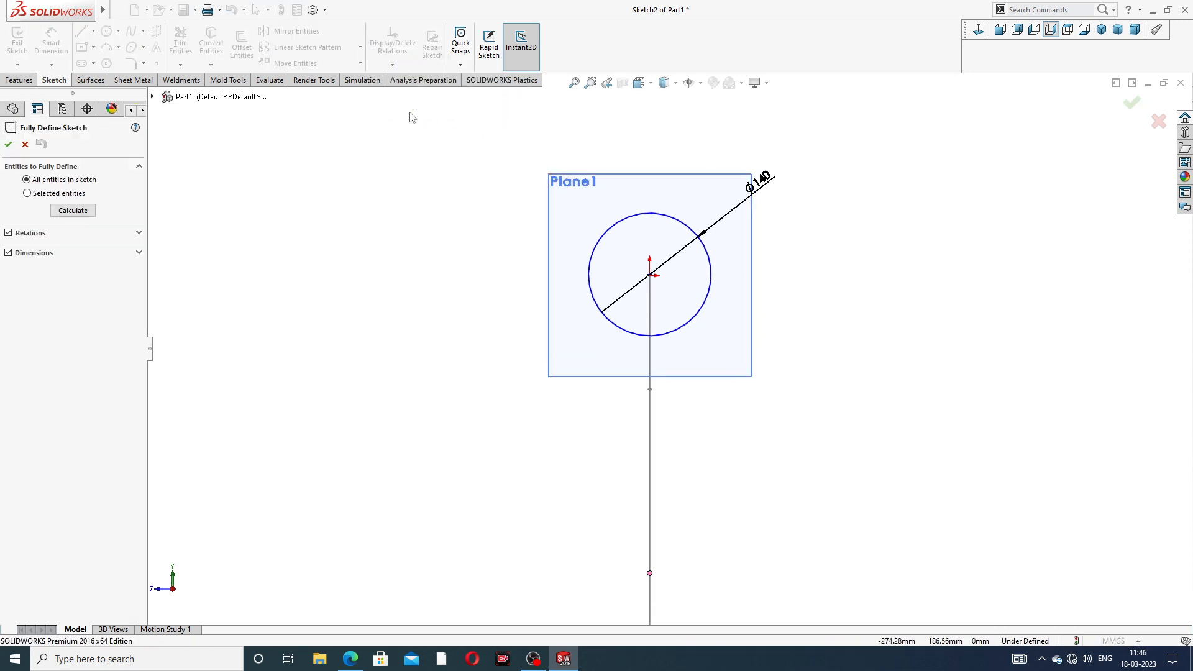
pyautogui.click(73, 211)
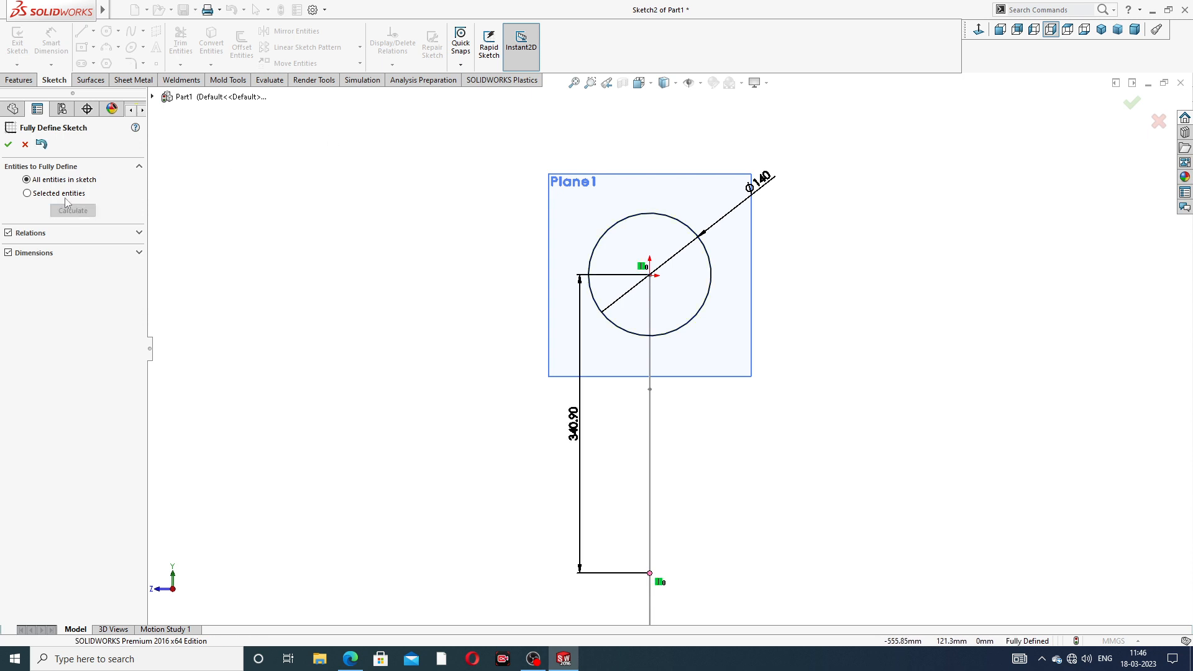
pyautogui.click(8, 144)
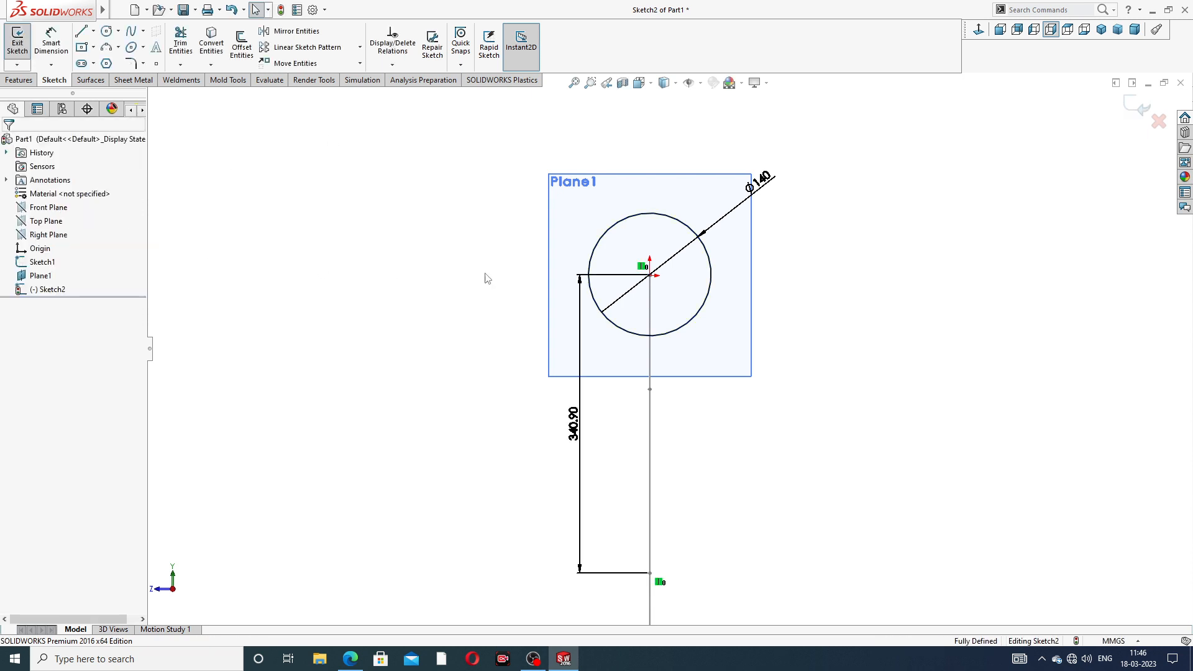
pyautogui.scroll(3, 731, 354)
pyautogui.moveTo(698, 375); pyautogui.dragTo(703, 382, button='middle')
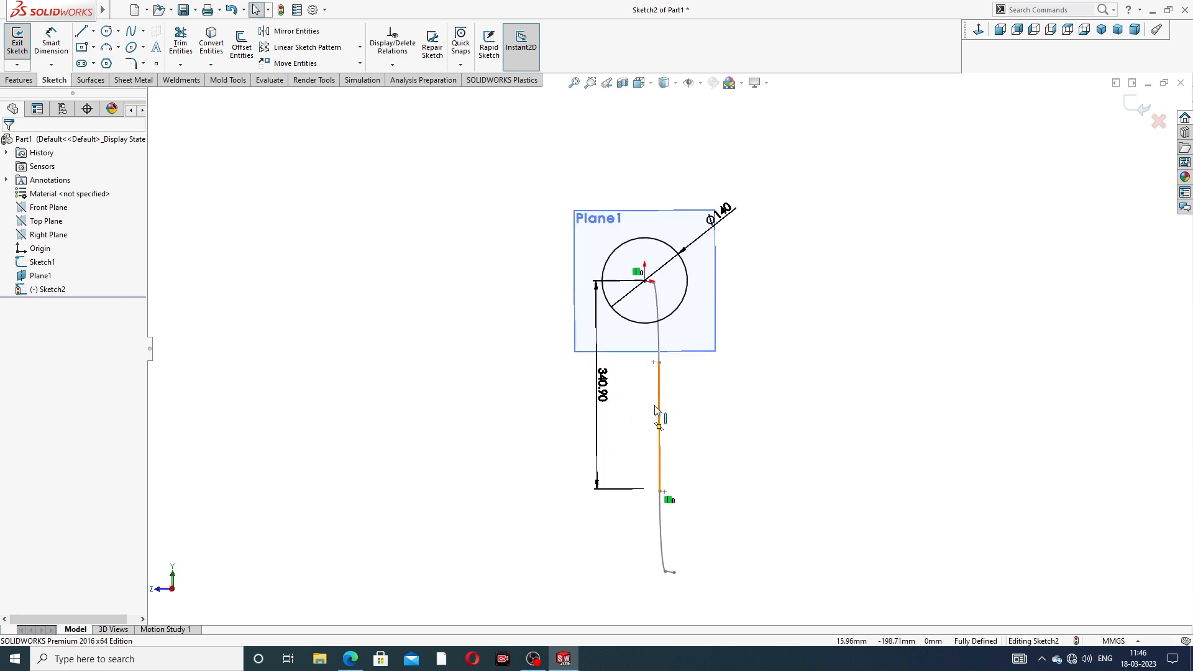
pyautogui.click(1129, 109)
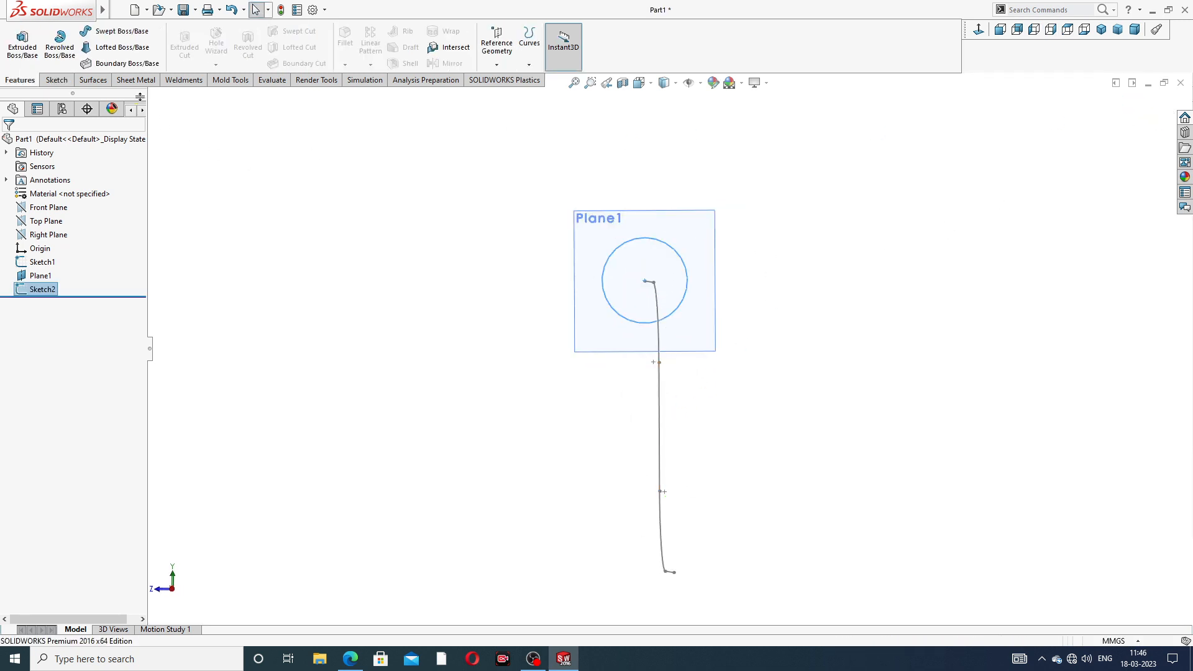
# - Set up a swept boss with the circle sketch as profile and the S-shaped sketch as path
pyautogui.click(125, 34)
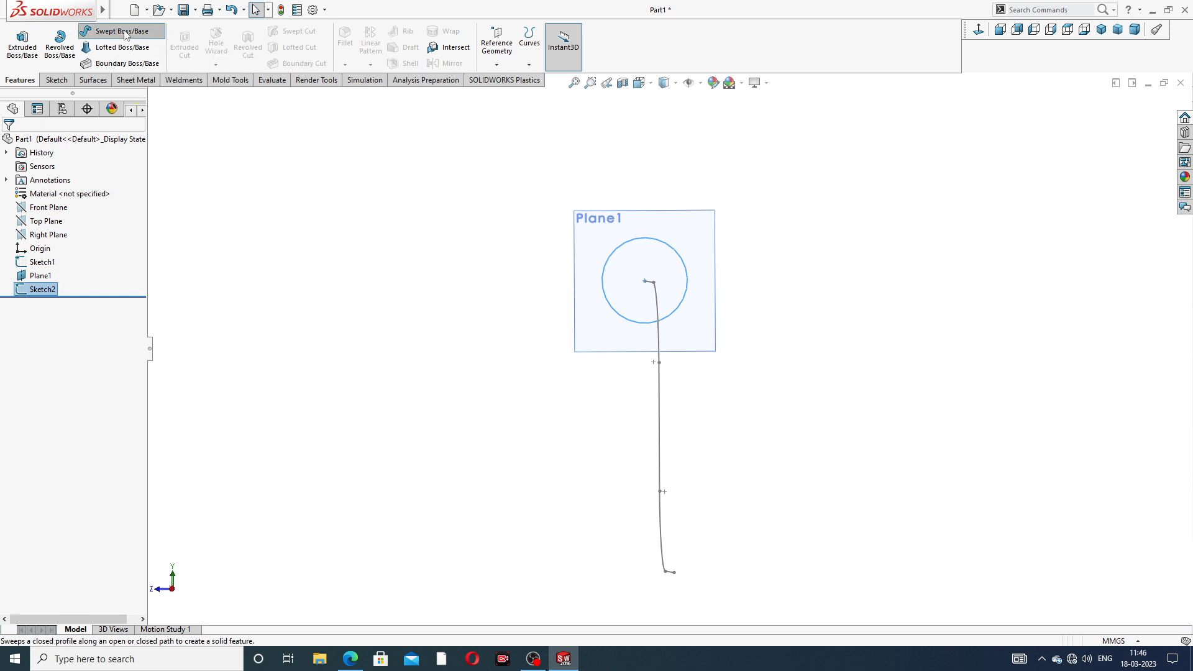
pyautogui.moveTo(355, 233); pyautogui.dragTo(432, 242, button='middle')
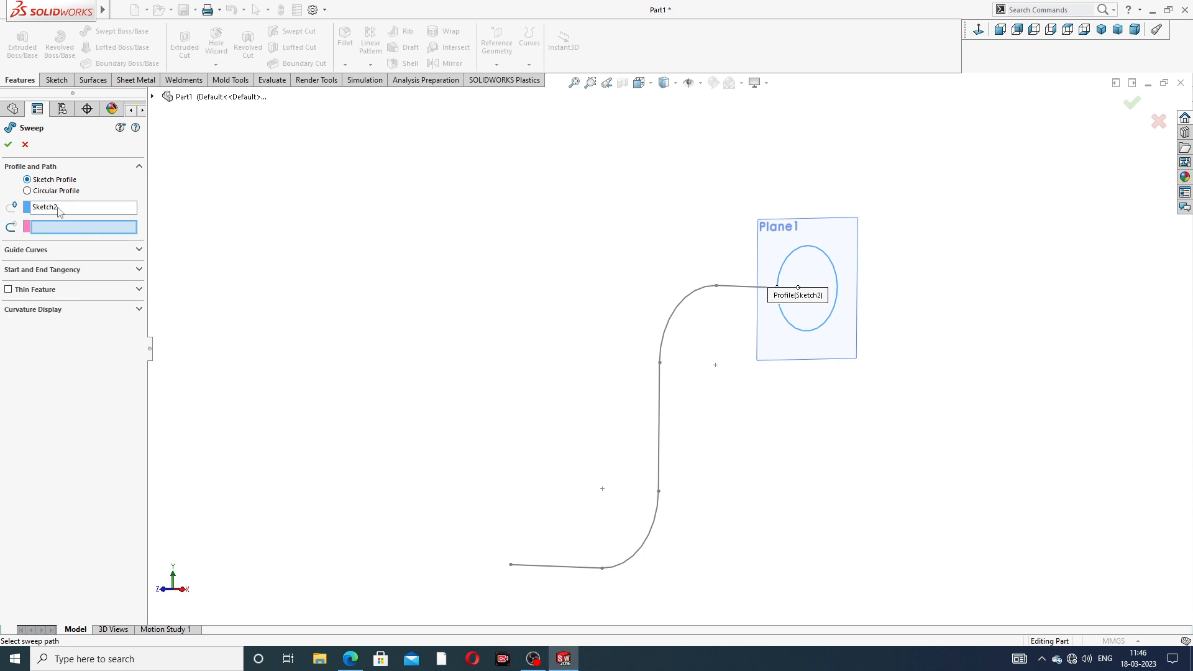
pyautogui.click(694, 290)
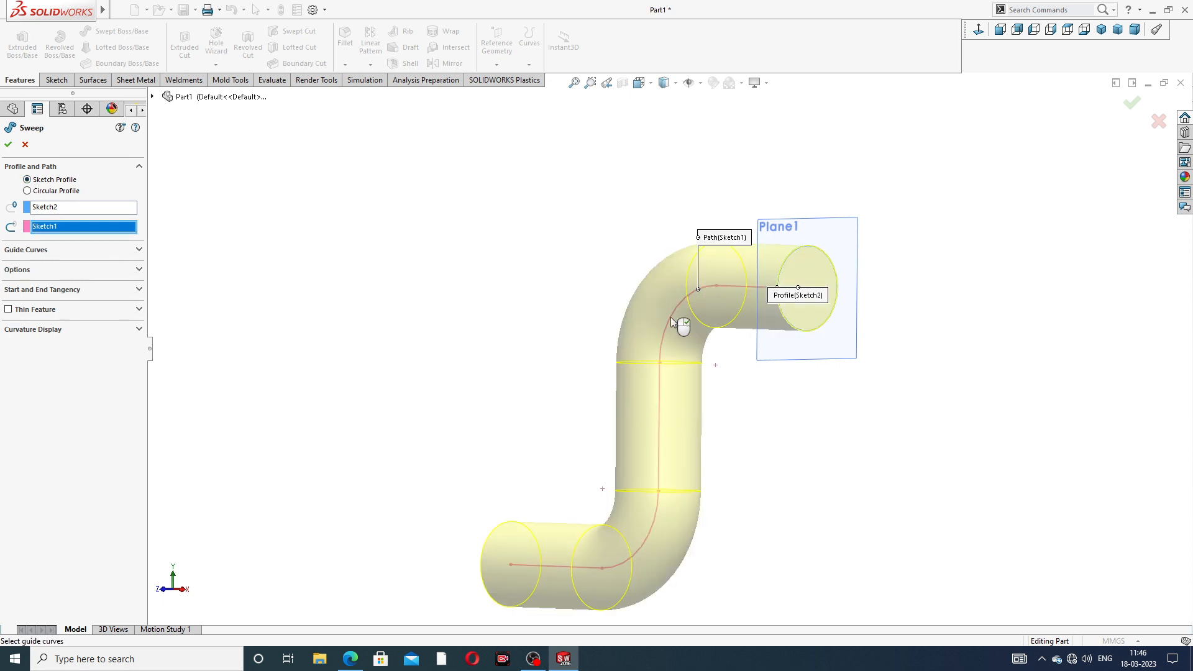
pyautogui.moveTo(670, 318); pyautogui.dragTo(703, 330, button='middle')
pyautogui.scroll(2, 698, 333)
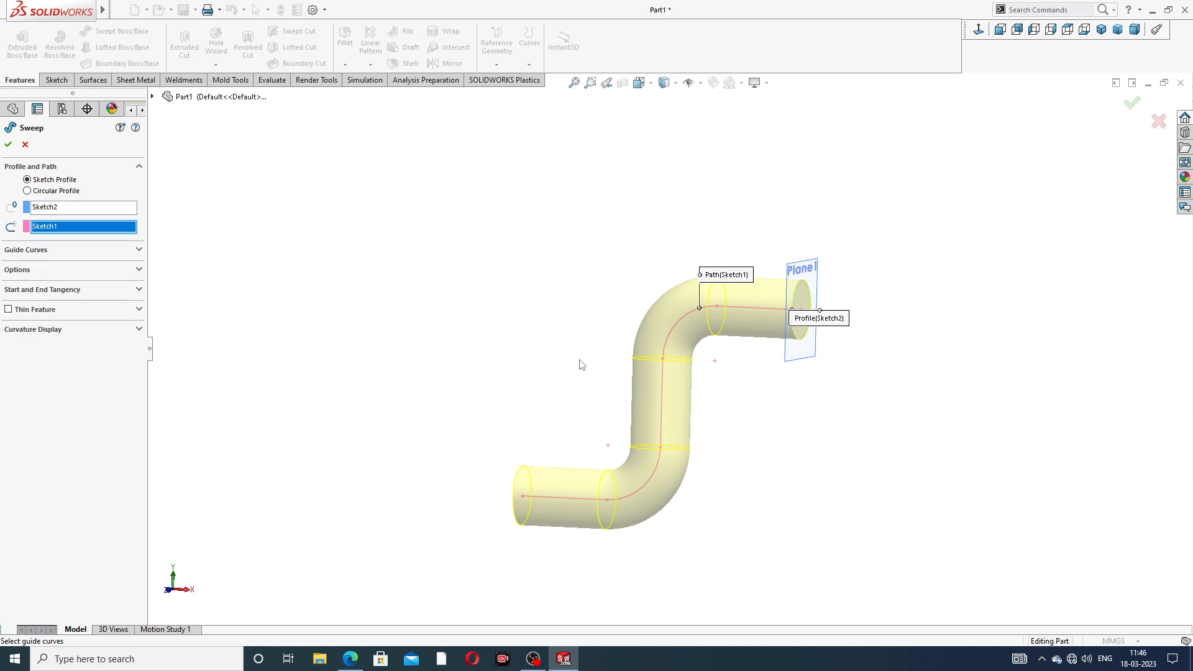
pyautogui.scroll(-2, 581, 365)
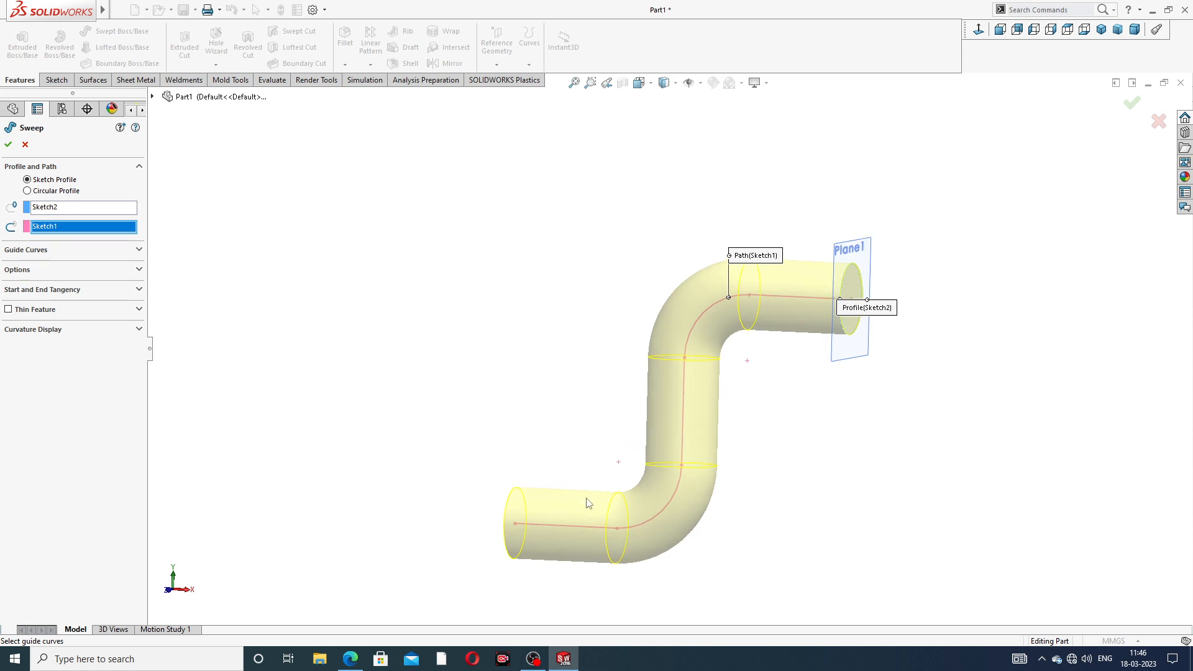
# - Check the wall thickness in the PIPE DESIGN PDF and finish the sweep as a one-direction thin feature of 20 mm in SOLIDWORKS
pyautogui.click(351, 659)
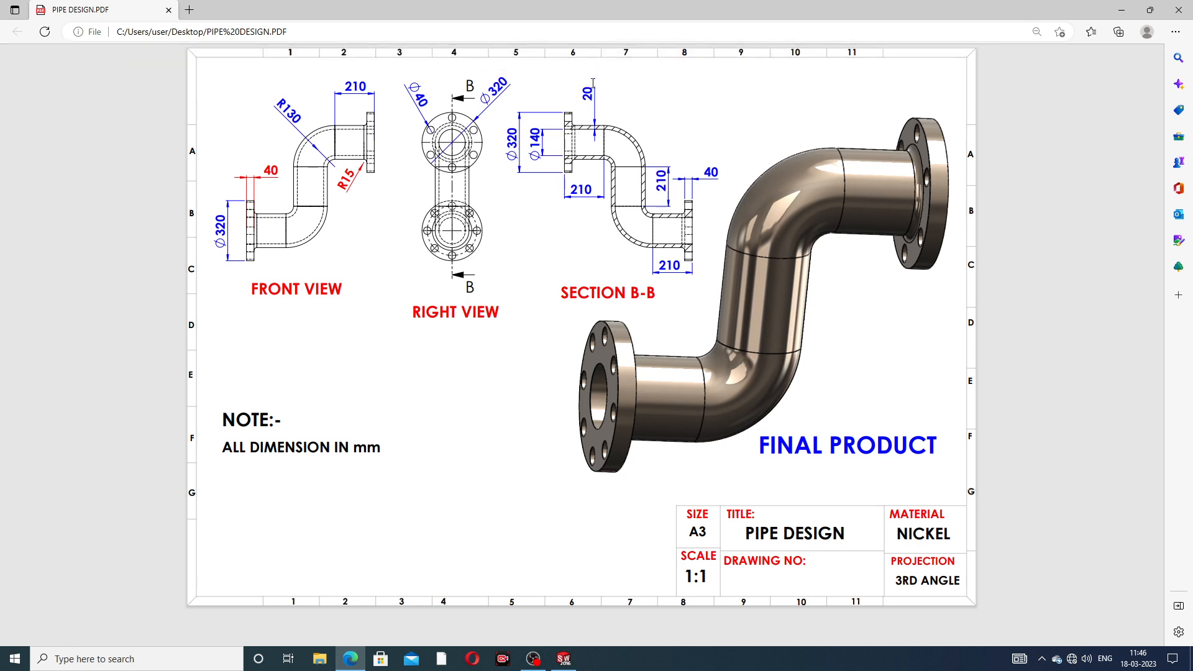
pyautogui.click(351, 660)
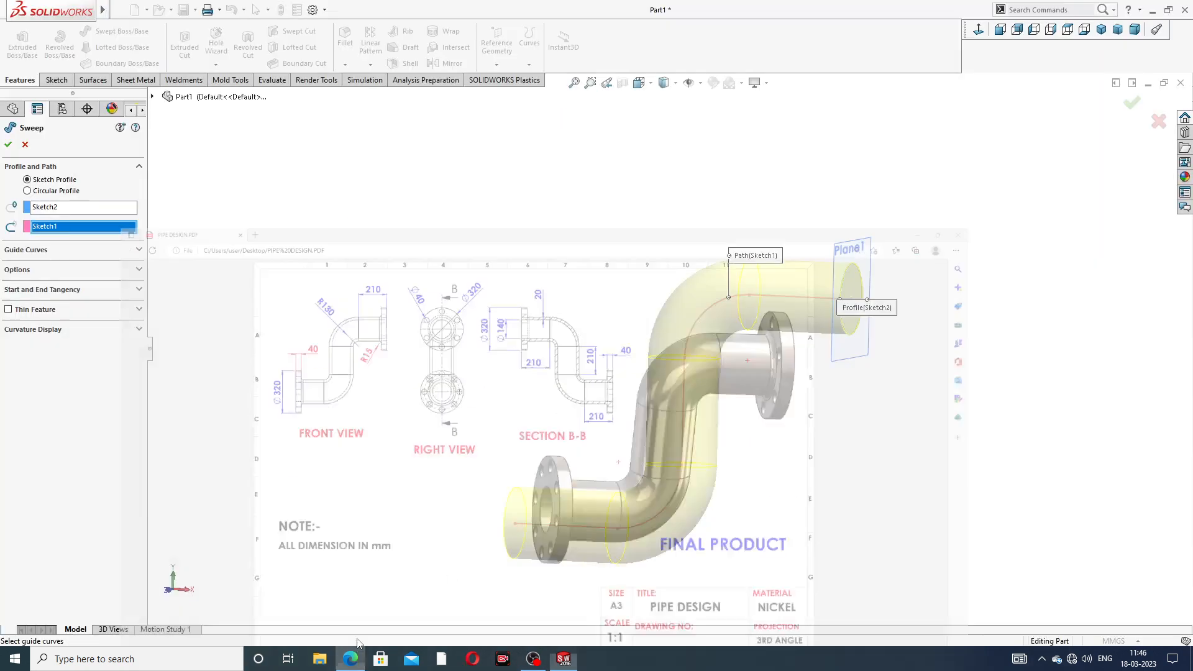
pyautogui.click(8, 309)
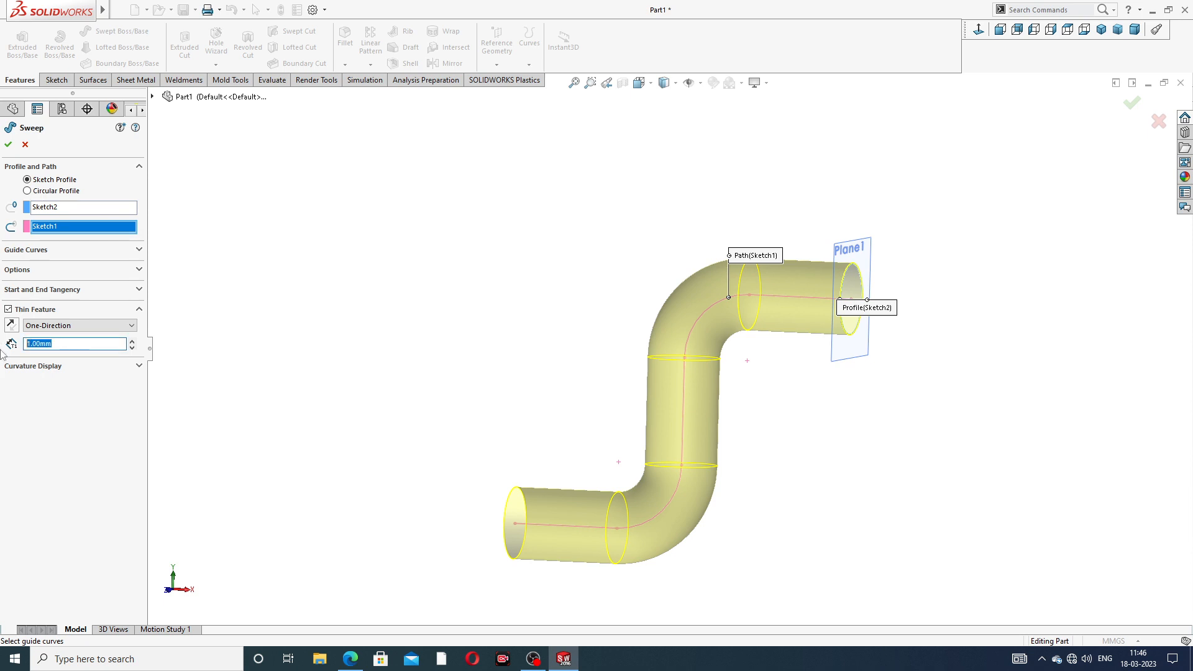
pyautogui.write('20')
pyautogui.press('Return')
pyautogui.moveTo(487, 531); pyautogui.dragTo(512, 538, button='middle')
pyautogui.scroll(2, 512, 538)
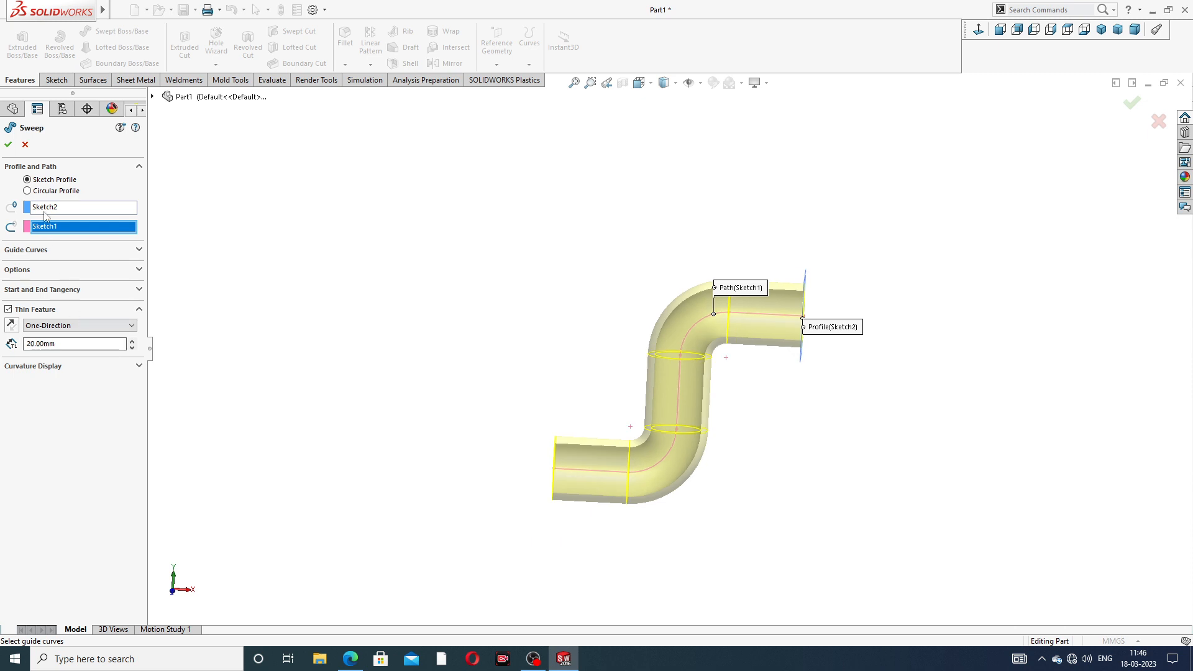
pyautogui.click(8, 145)
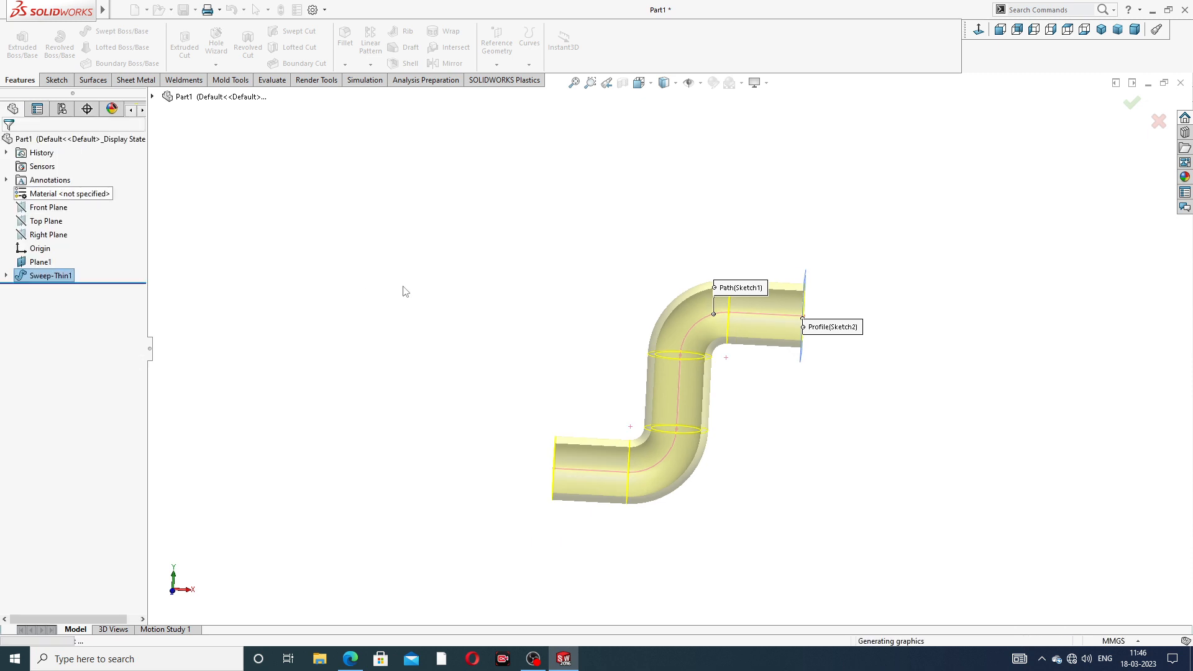
# - Hide the reference plane at the pipe's upper end
pyautogui.click(780, 449)
pyautogui.scroll(-3, 666, 434)
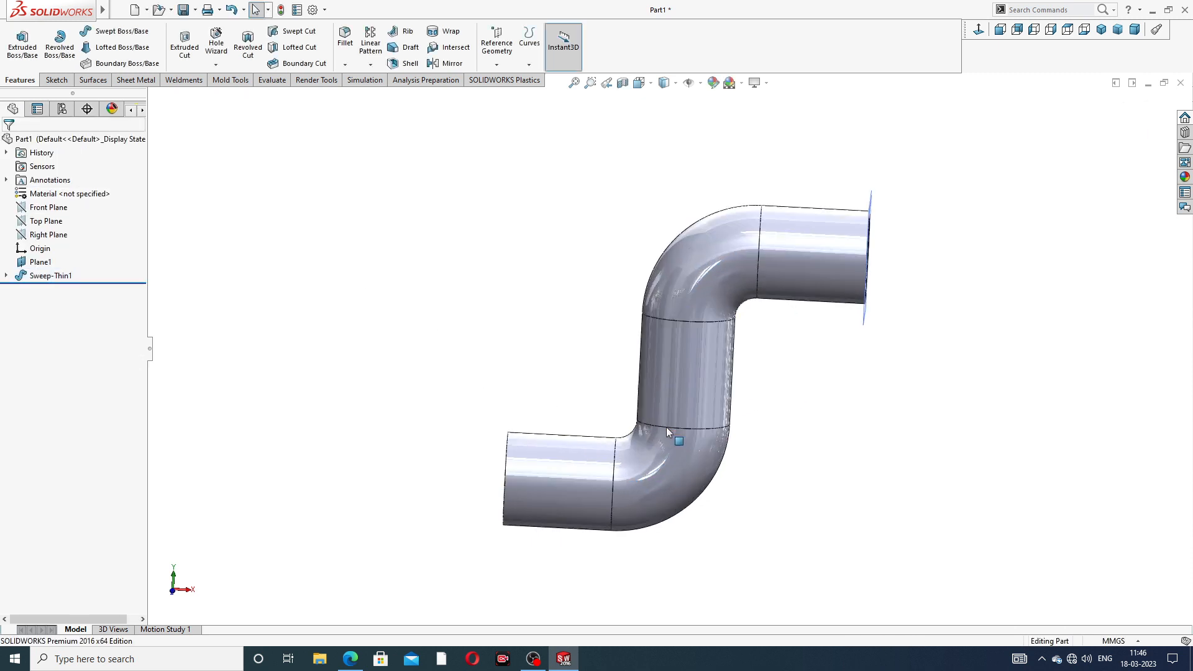
pyautogui.moveTo(808, 349); pyautogui.dragTo(819, 301, button='middle')
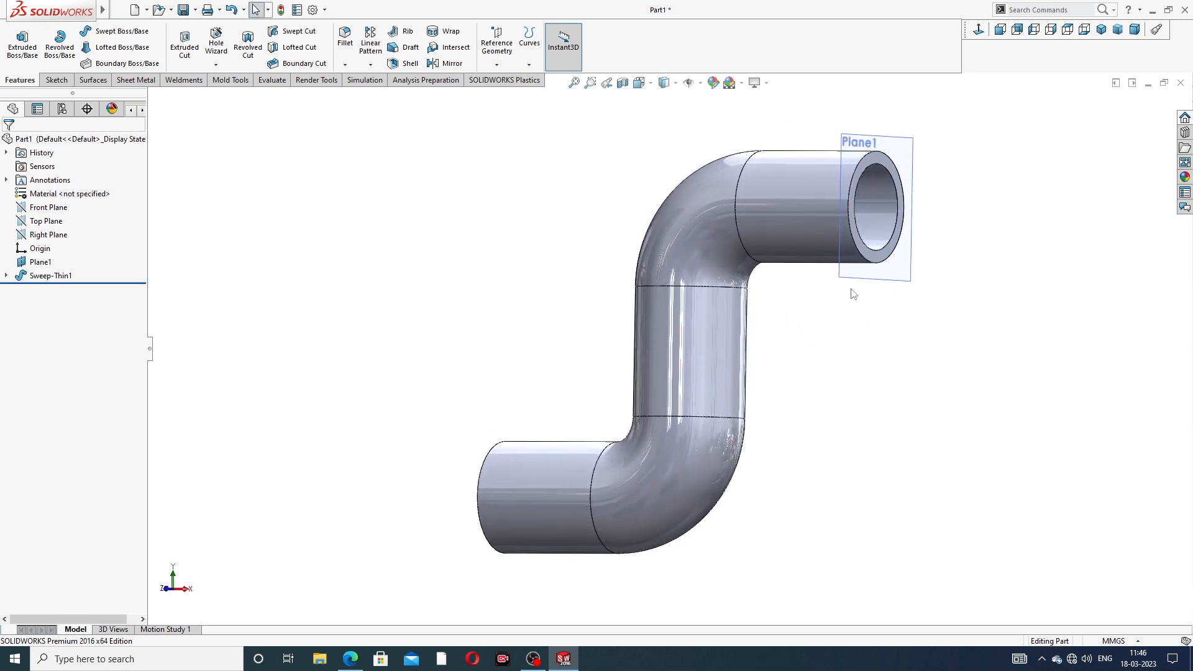
pyautogui.click(915, 258)
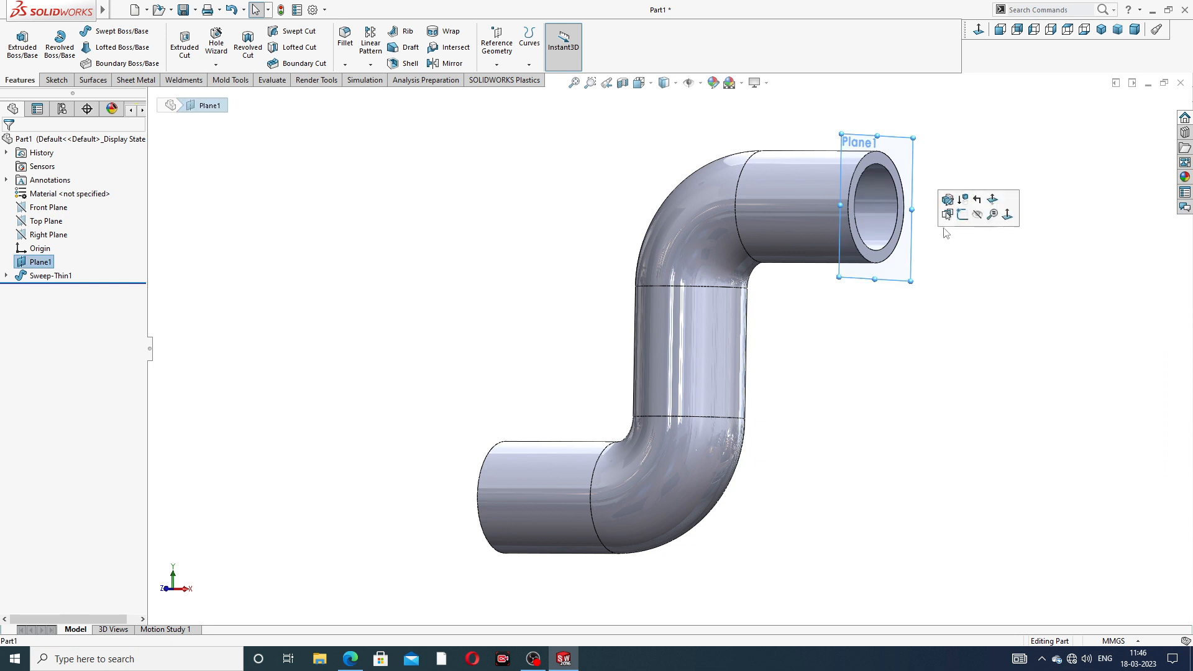
pyautogui.click(976, 225)
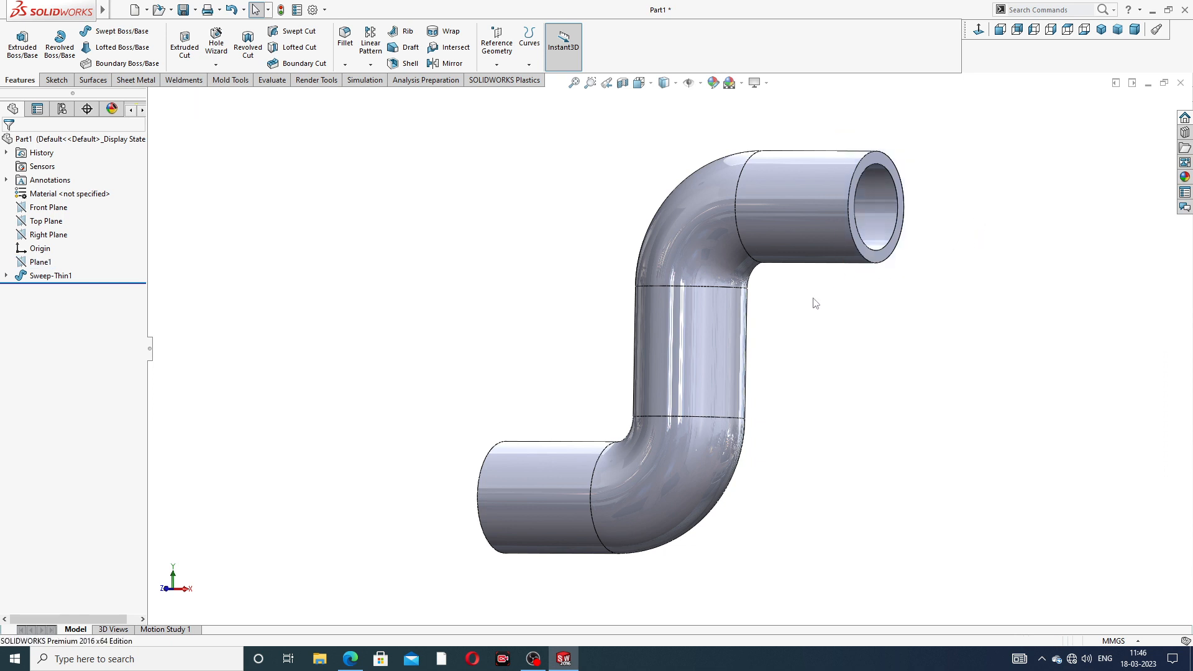
pyautogui.moveTo(814, 303); pyautogui.dragTo(799, 324, button='middle')
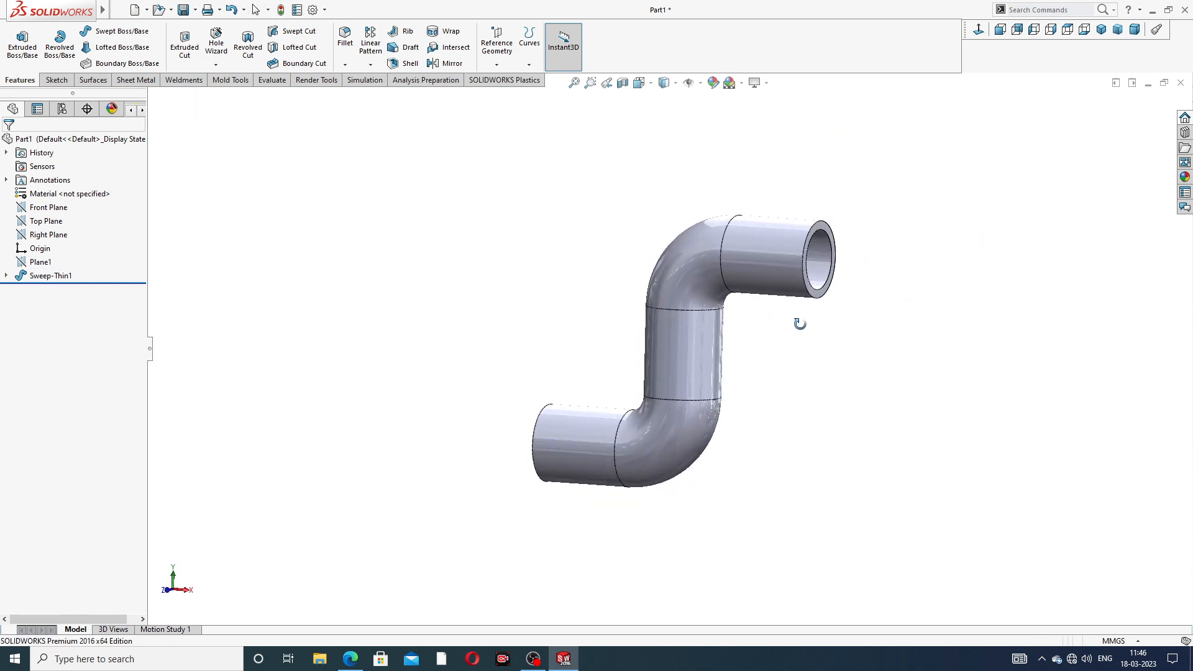
# - Check the flange dimensions in the PIPE DESIGN PDF, return to SOLIDWORKS and start a sketch on the pipe's upper end face
pyautogui.click(350, 659)
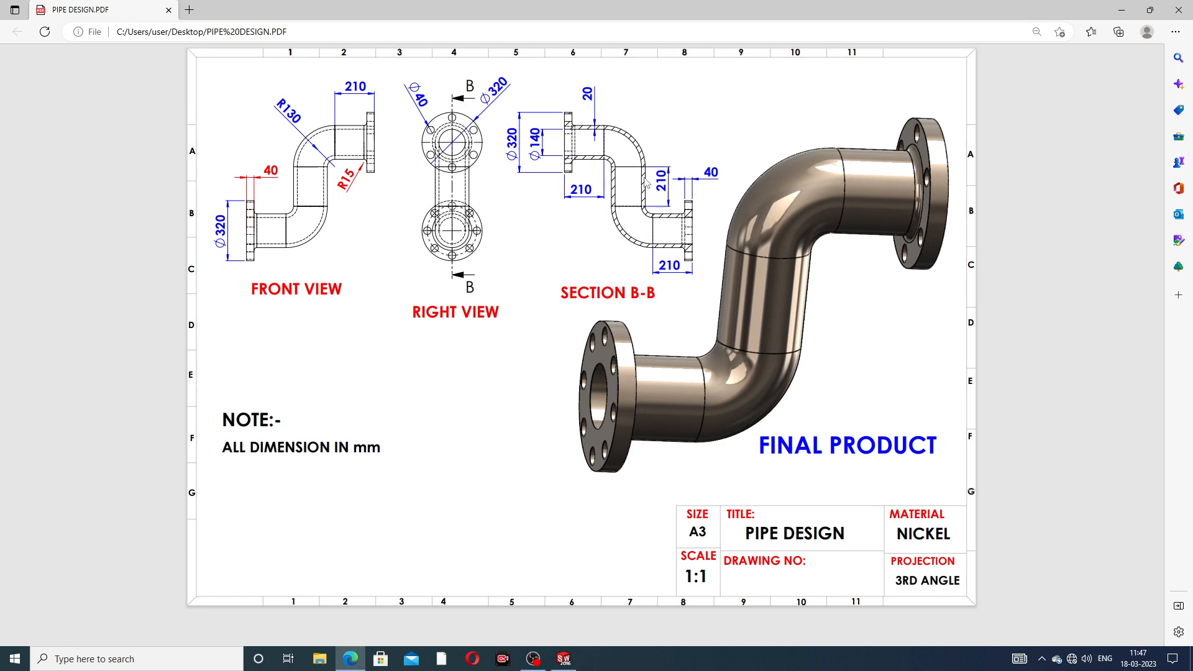
pyautogui.click(355, 661)
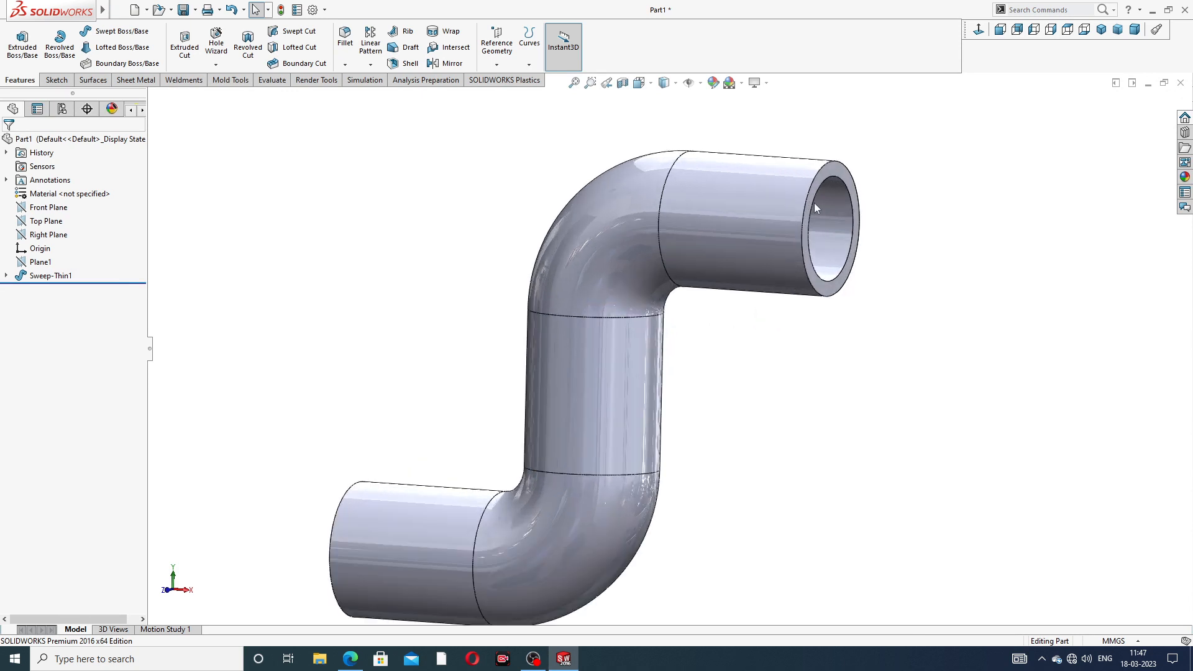
pyautogui.click(835, 171)
pyautogui.click(883, 136)
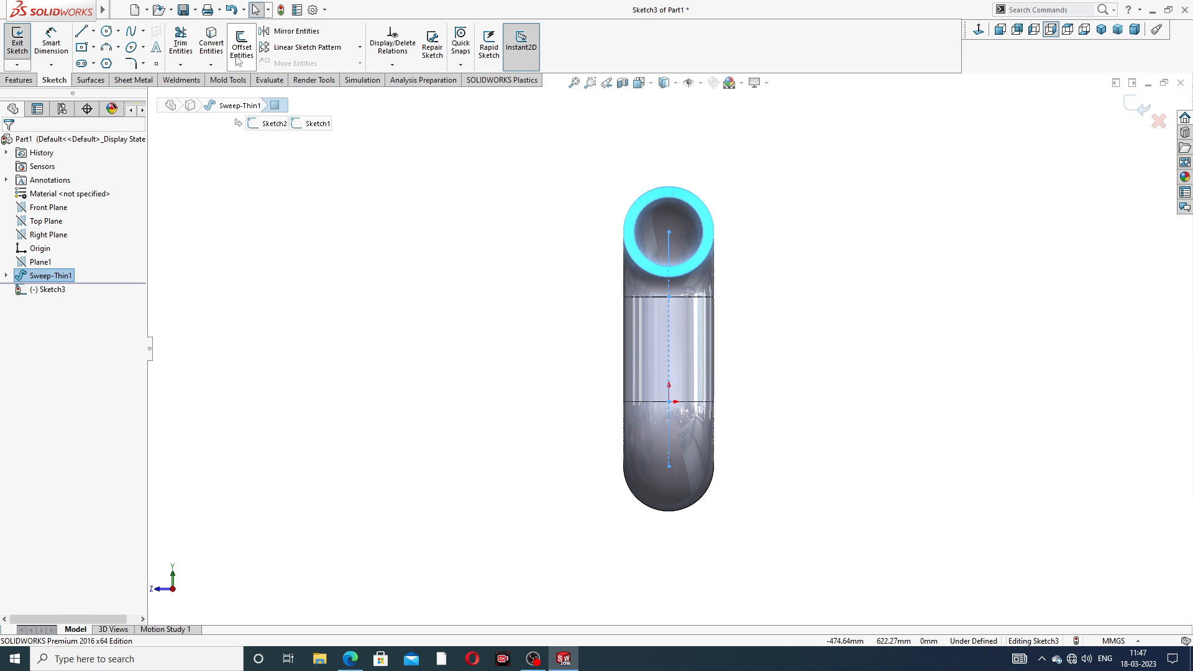
# - Draw a circle about 324 mm in diameter, centred on the pipe's upper opening, and leave the circle tool
pyautogui.click(106, 30)
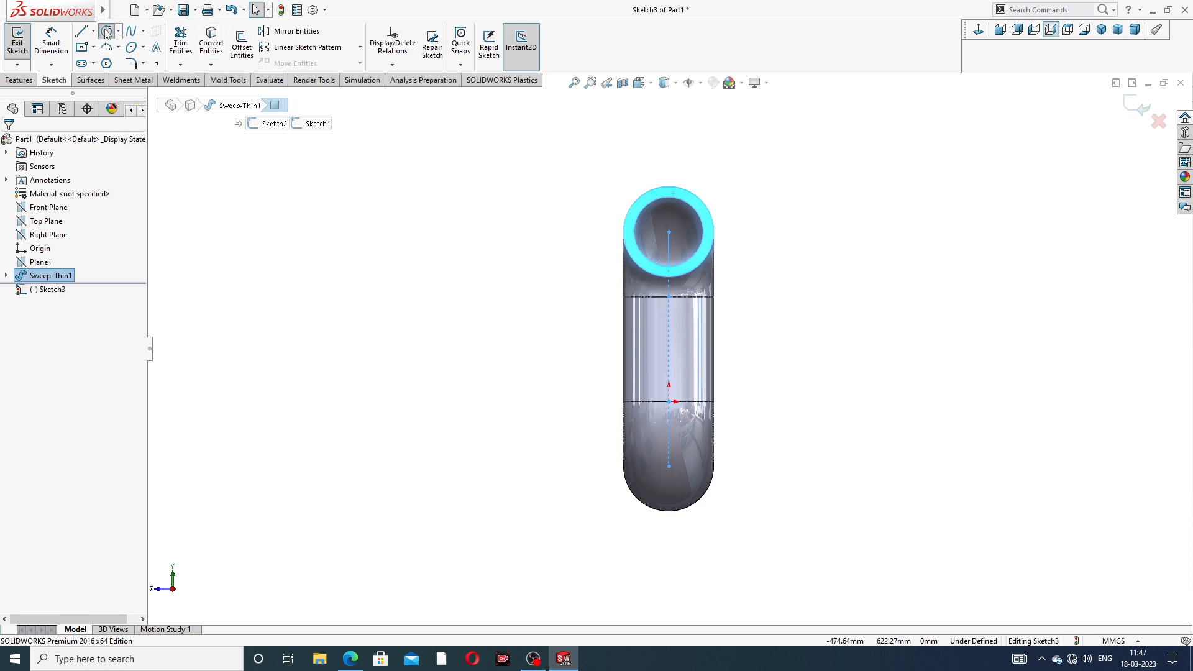
pyautogui.click(669, 230)
pyautogui.click(688, 153)
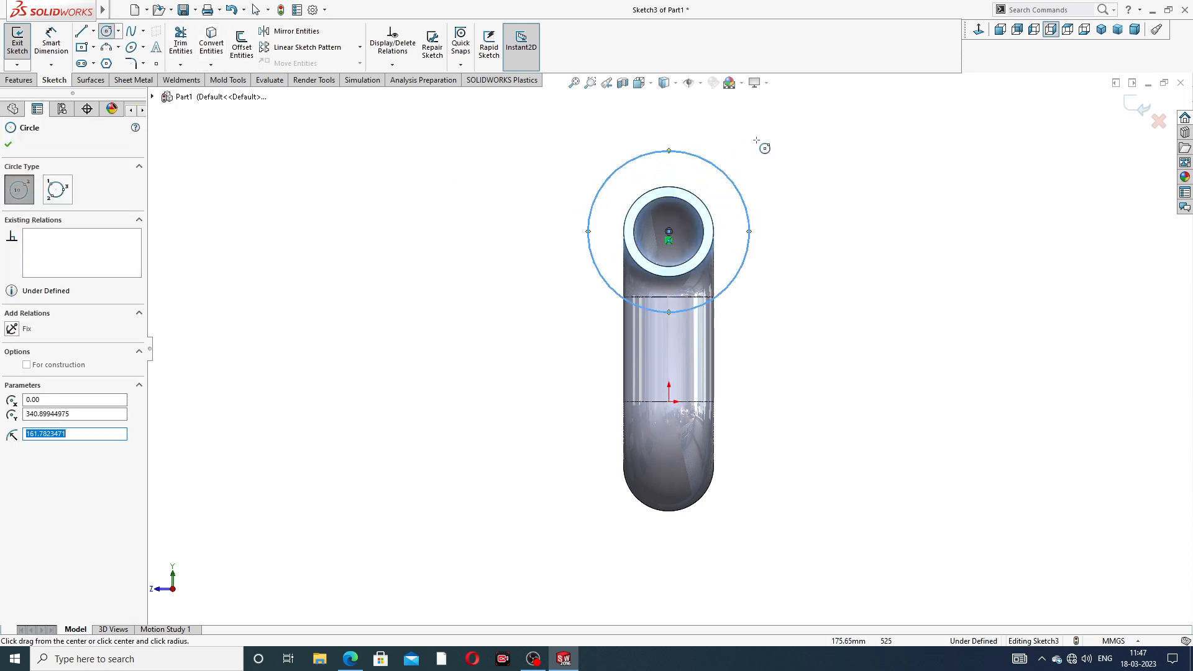
pyautogui.rightClick(764, 147)
pyautogui.click(784, 156)
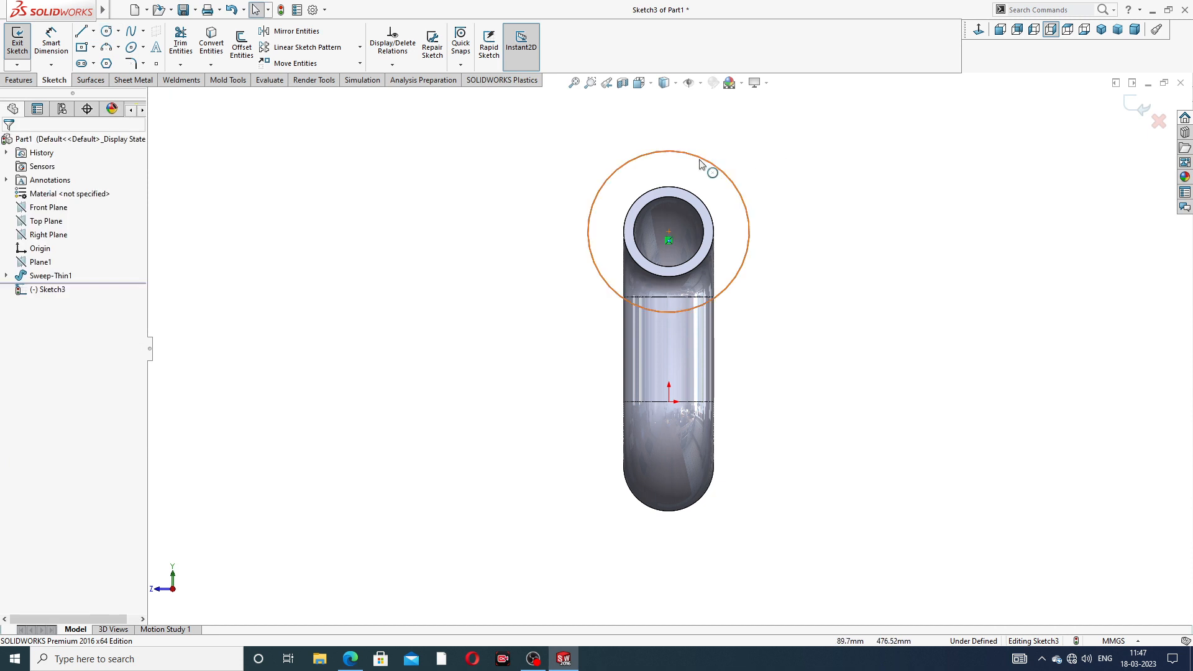
# - Dimension the flange circle's diameter to 320 mm and leave the dimension tool
pyautogui.click(51, 40)
pyautogui.click(693, 156)
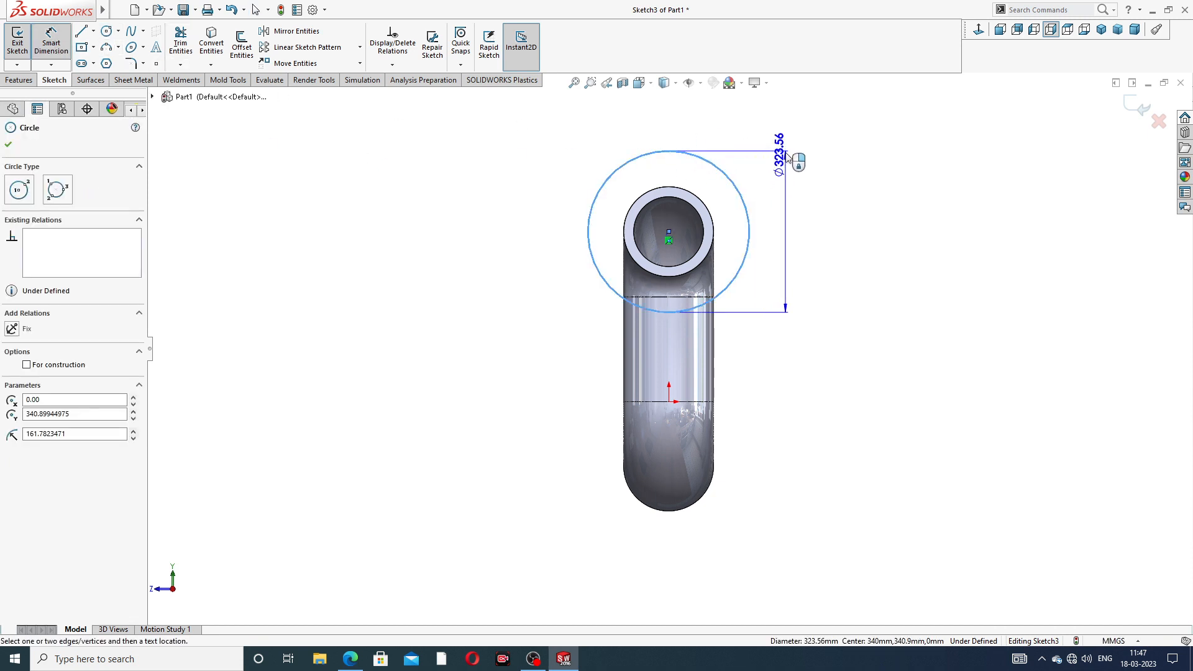
pyautogui.click(787, 150)
pyautogui.write('320')
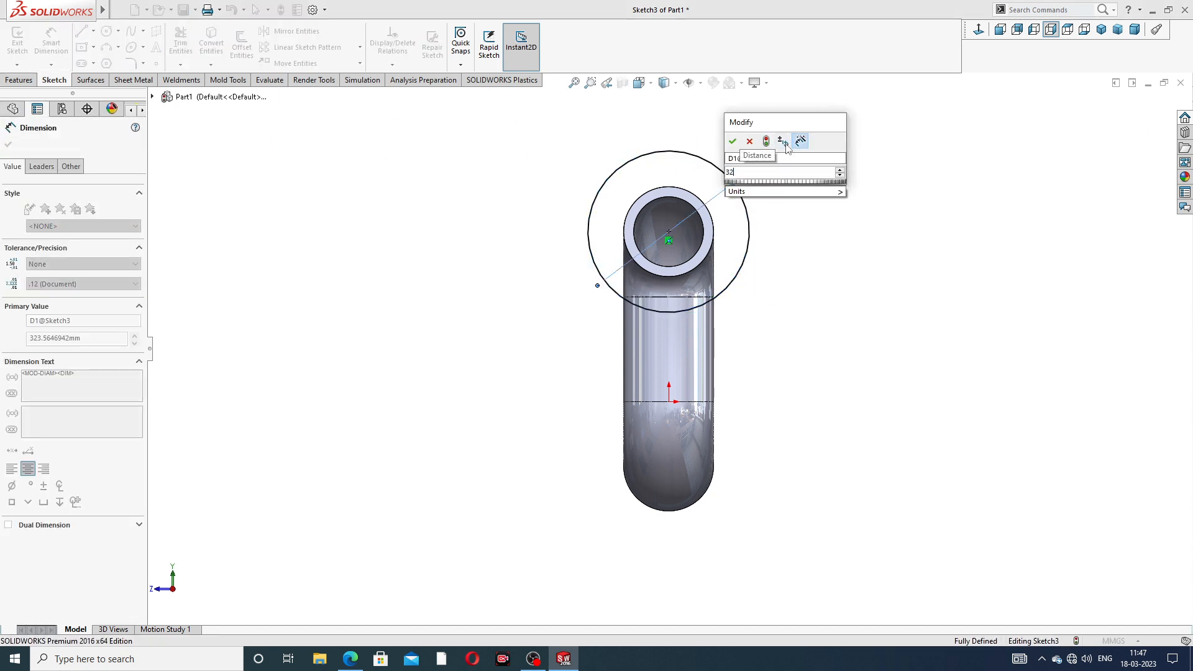
pyautogui.press('Return')
pyautogui.scroll(-2, 801, 194)
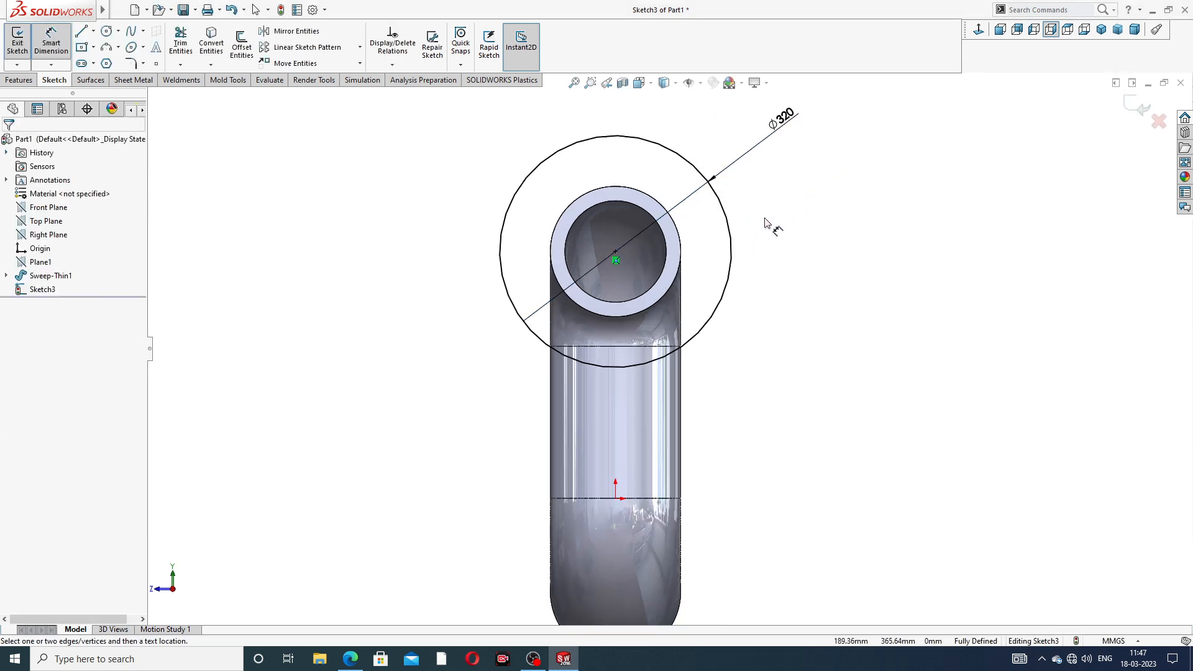
pyautogui.rightClick(829, 179)
pyautogui.click(858, 185)
pyautogui.scroll(-2, 676, 217)
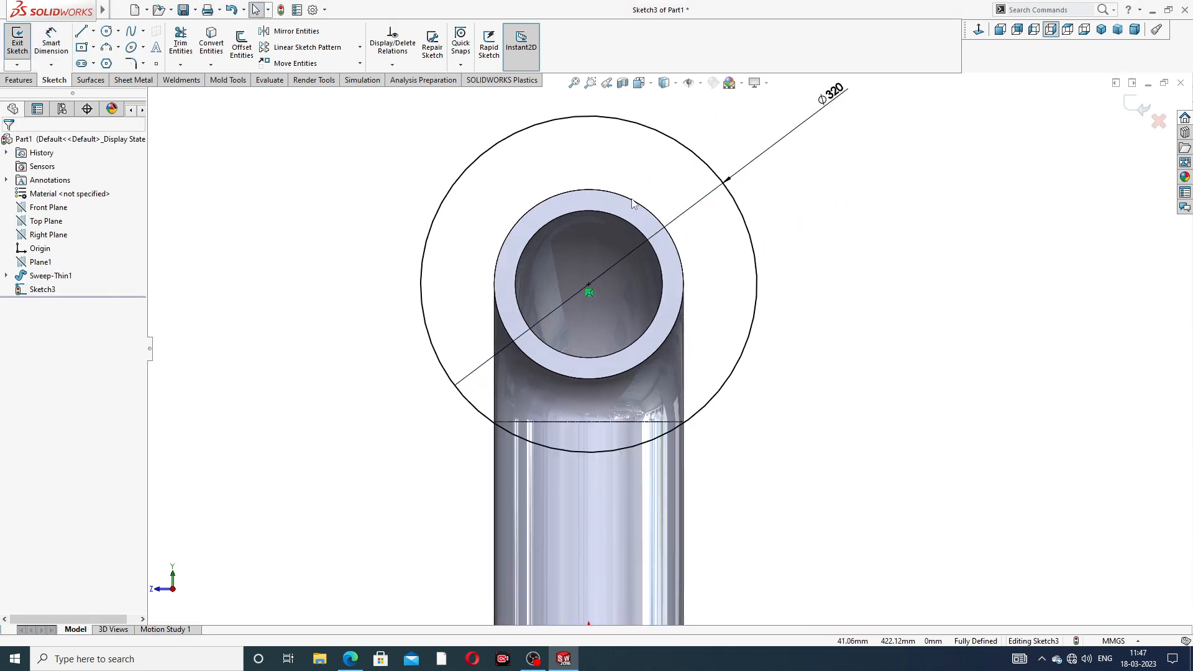
# - Convert the pipe's outer circular edge at the upper end into a circle of the flange sketch
pyautogui.click(626, 197)
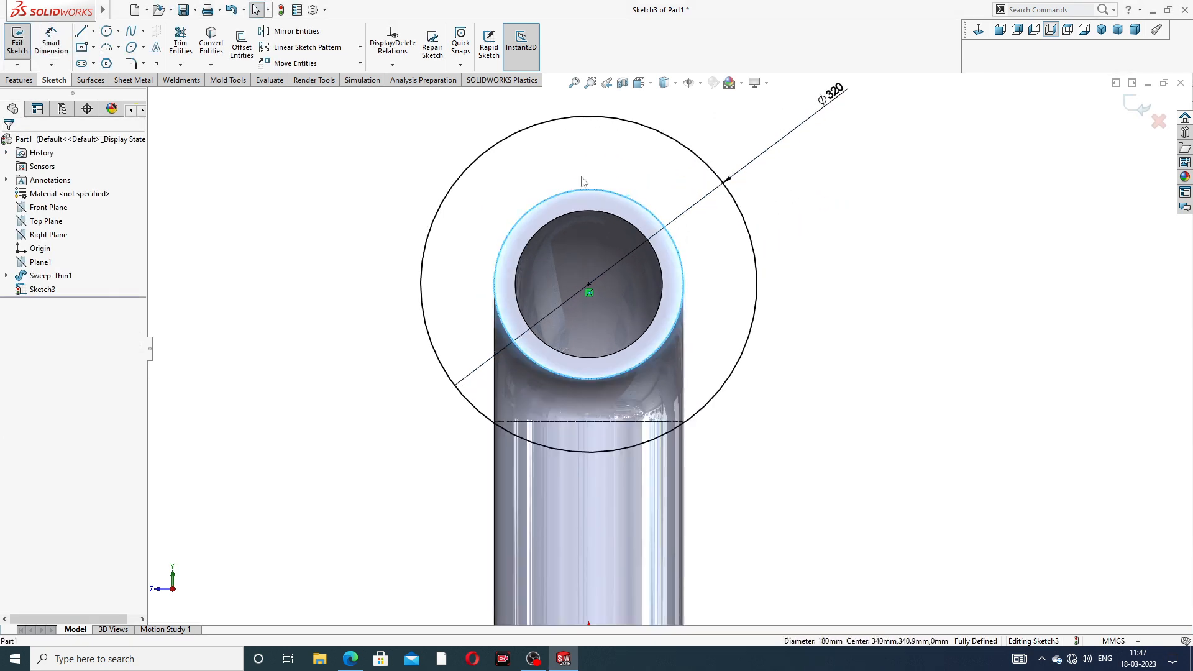
pyautogui.click(209, 49)
pyautogui.scroll(2, 711, 382)
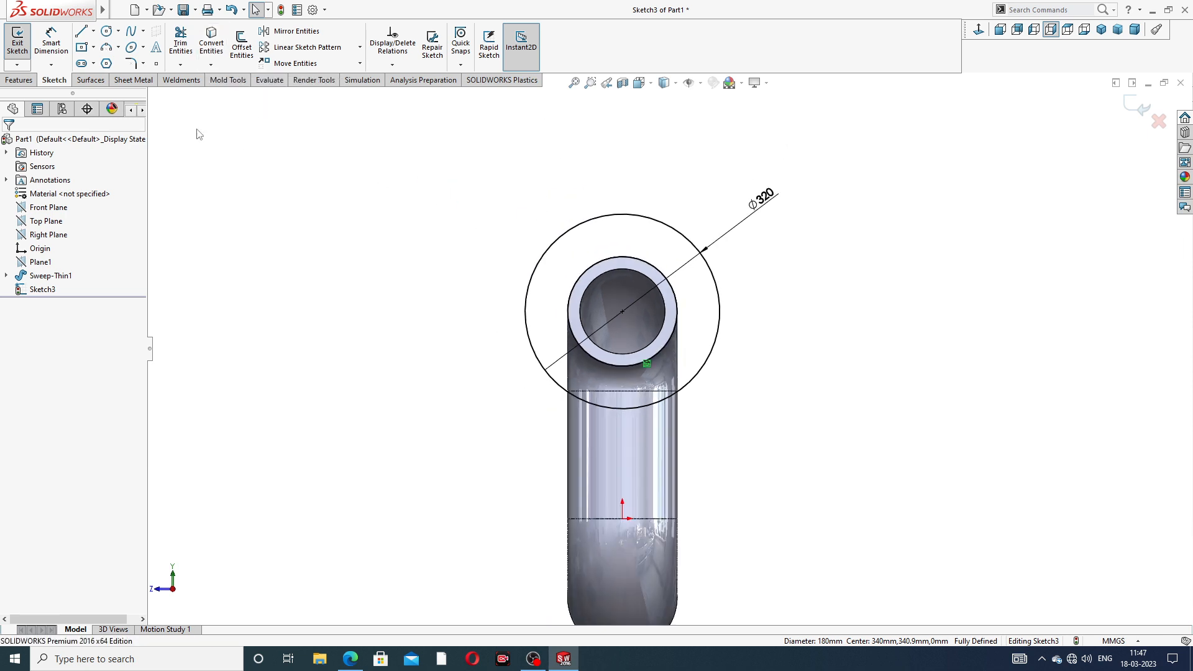
# - Start a blind boss extrusion of the ring-shaped flange profile and set its depth to 40 mm
pyautogui.click(26, 80)
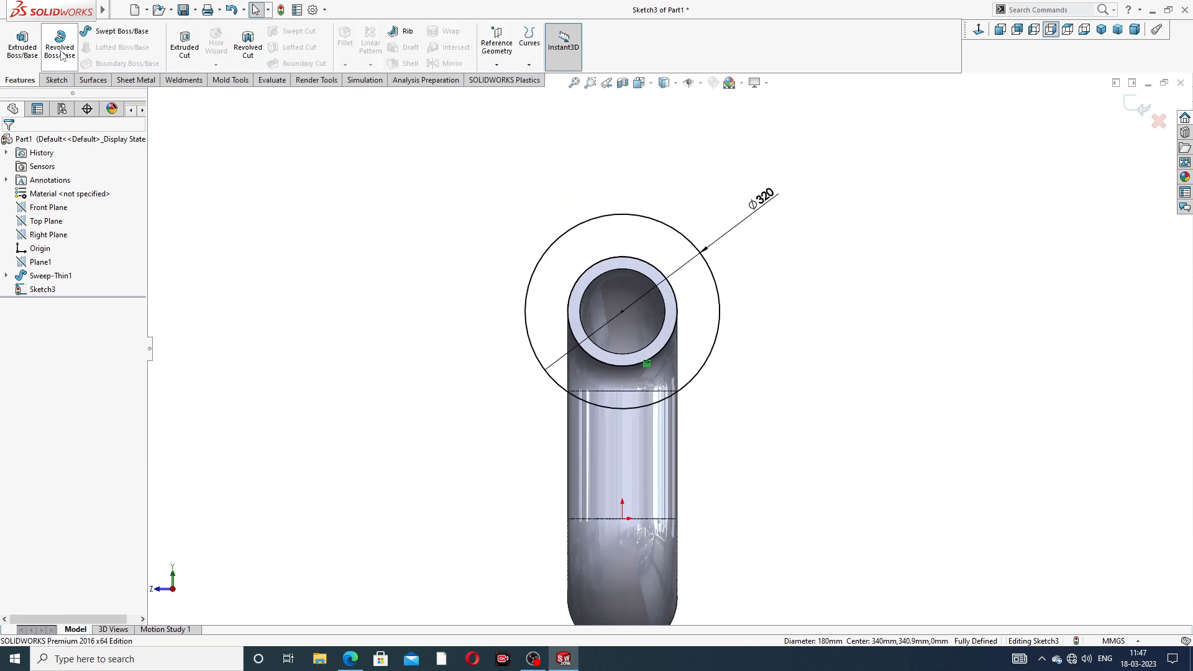
pyautogui.click(23, 43)
pyautogui.moveTo(432, 211); pyautogui.dragTo(463, 280, button='middle')
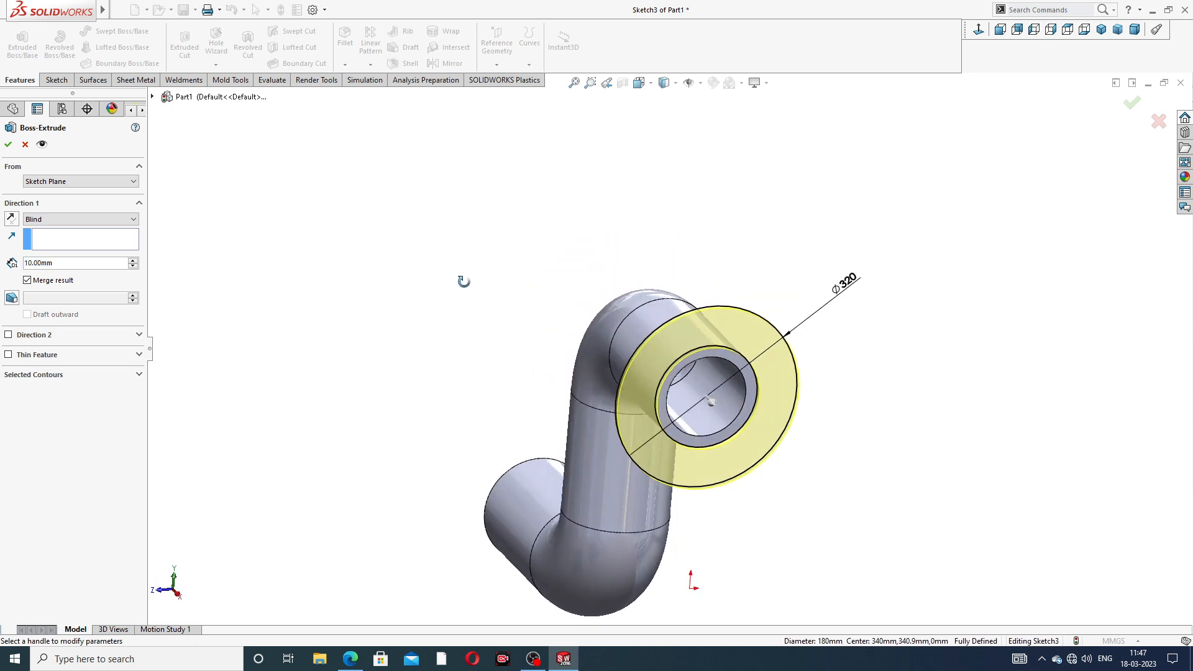
pyautogui.scroll(-1, 585, 325)
pyautogui.moveTo(673, 377); pyautogui.dragTo(776, 373, button='middle')
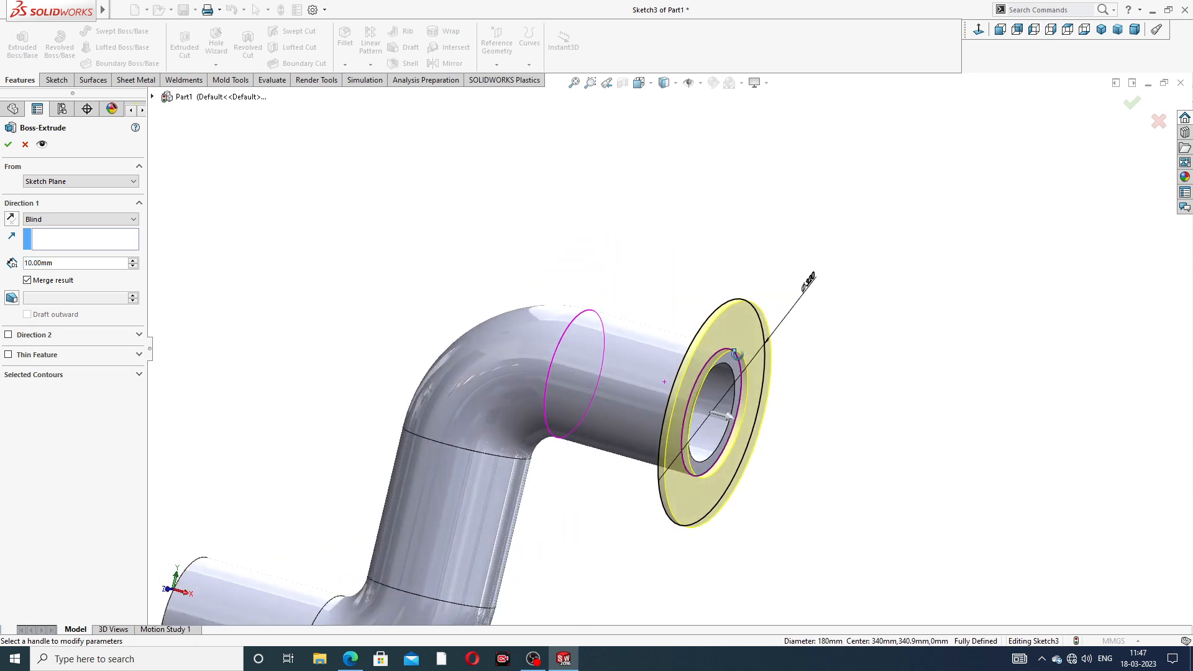
pyautogui.scroll(2, 363, 373)
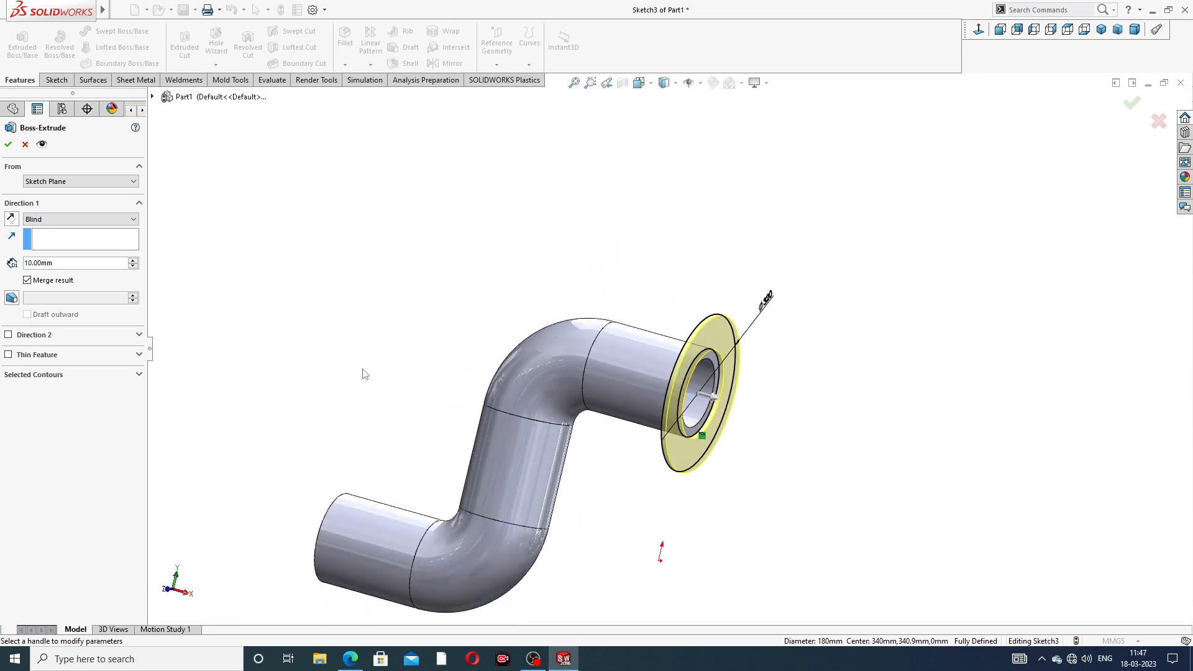
pyautogui.doubleClick(66, 266)
pyautogui.write('40')
pyautogui.press('Return')
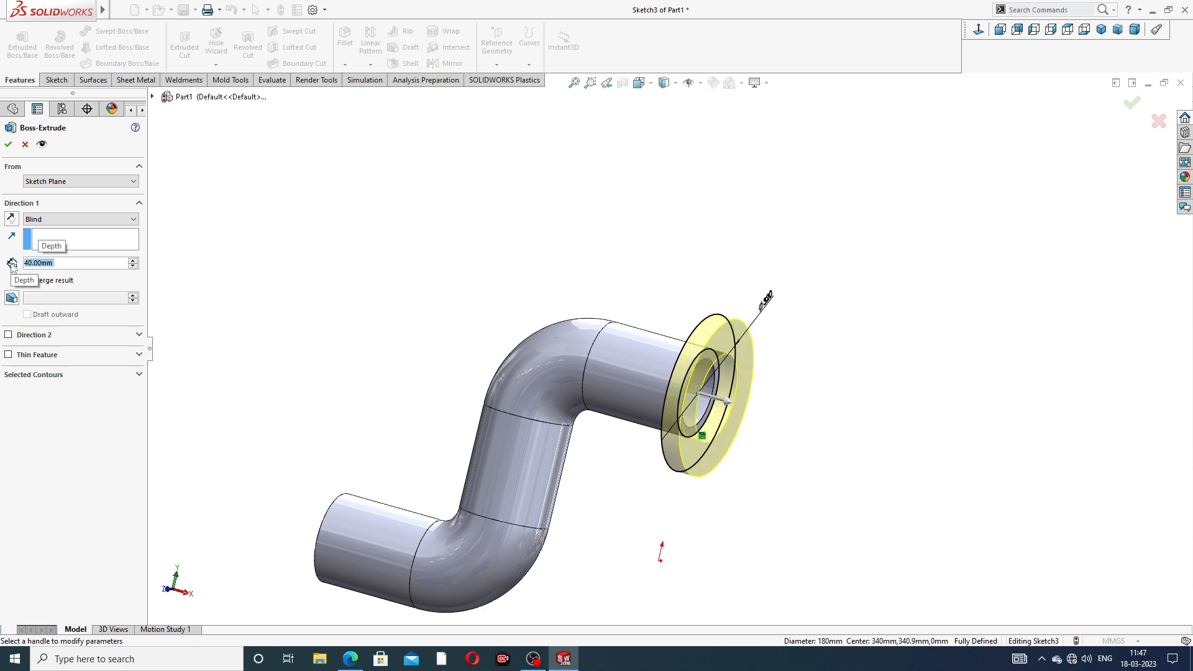
# - Reverse the flange extrusion so it runs back along the pipe, and accept the feature
pyautogui.click(11, 218)
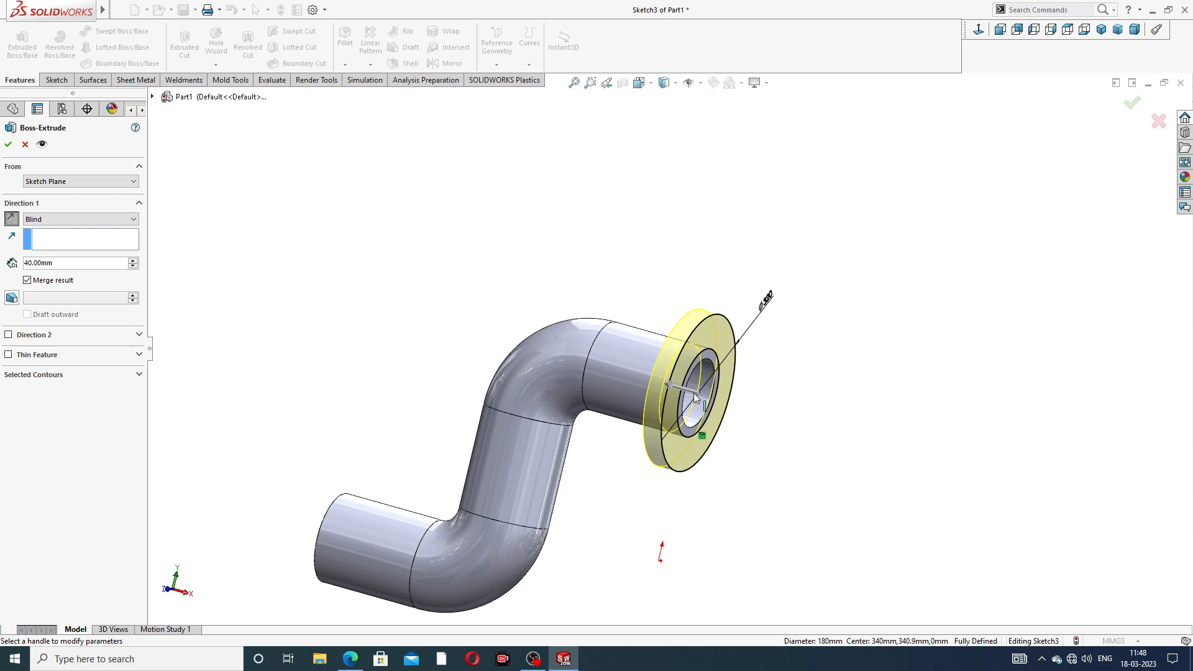
pyautogui.scroll(-4, 699, 397)
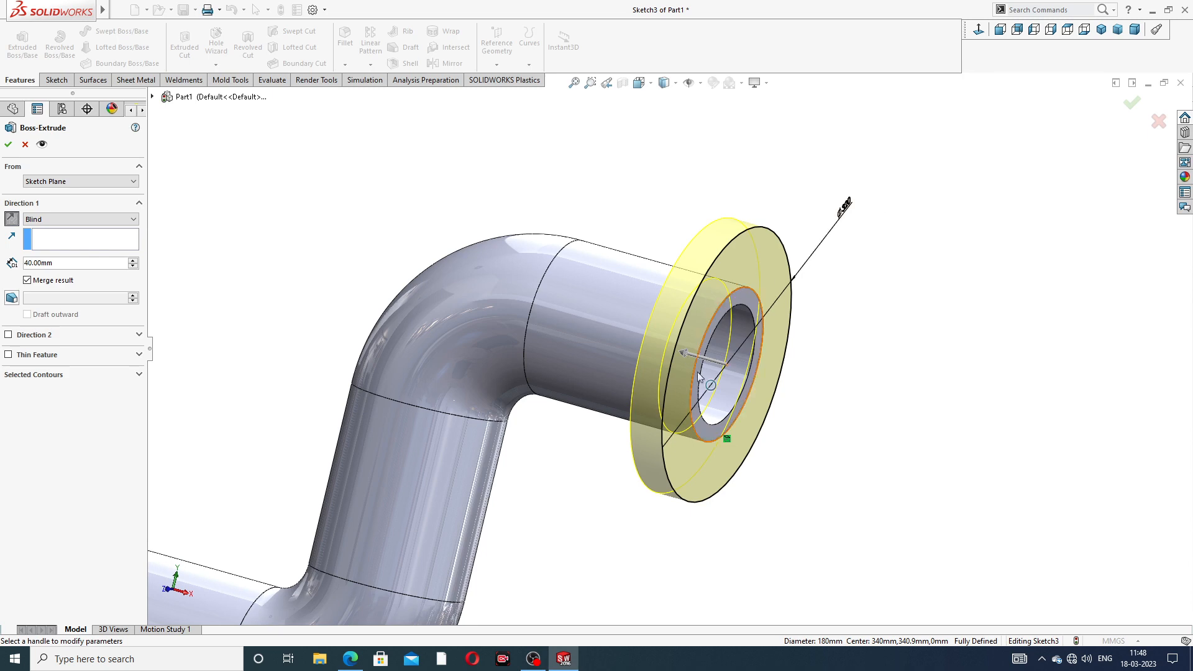
pyautogui.scroll(4, 750, 394)
pyautogui.moveTo(751, 394); pyautogui.dragTo(709, 398, button='middle')
pyautogui.scroll(-2, 710, 399)
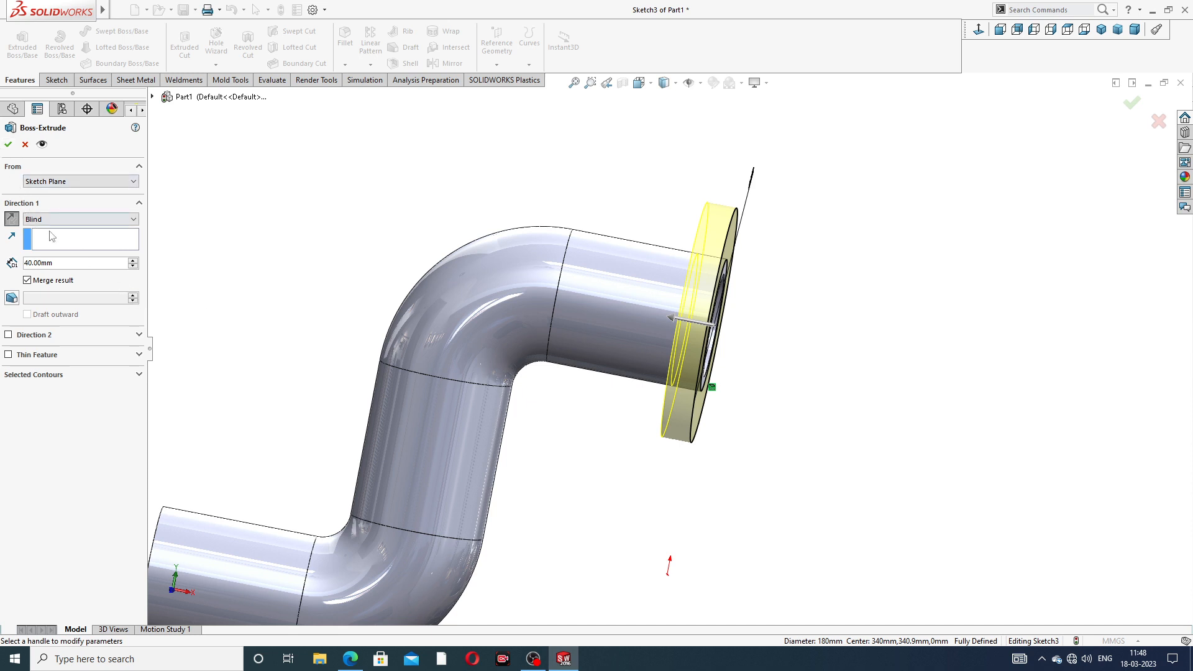
pyautogui.click(8, 144)
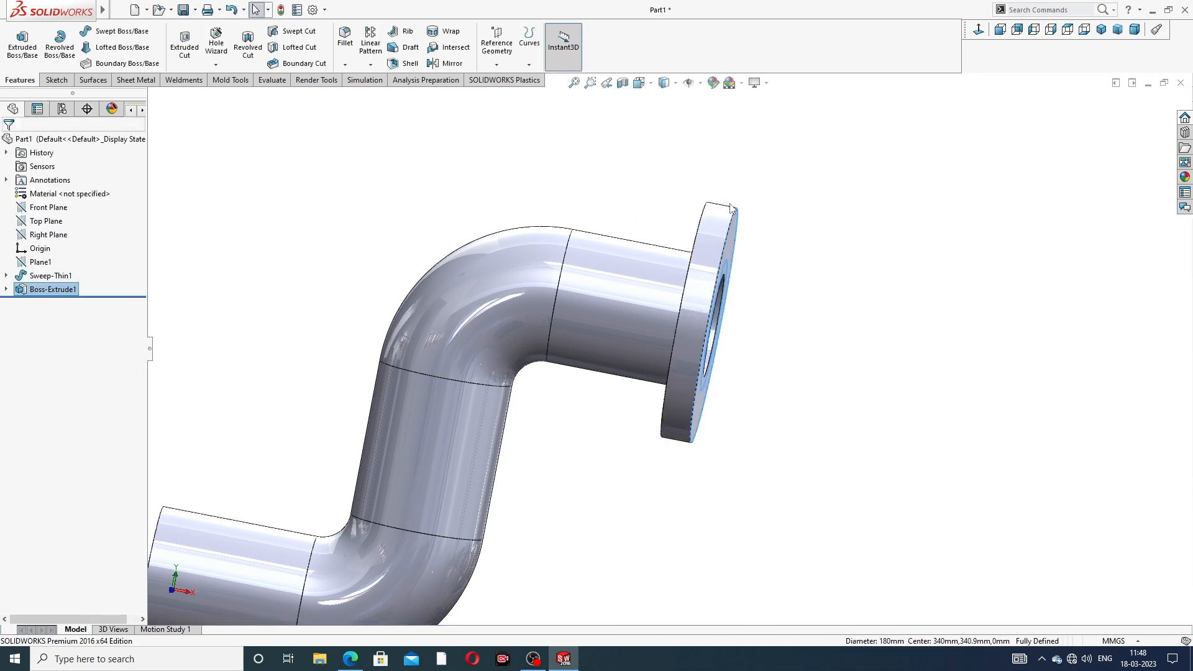
# - Start a sketch on the flange's outer face and view it face-on
pyautogui.scroll(-3, 756, 333)
pyautogui.moveTo(756, 332); pyautogui.dragTo(662, 269, button='middle')
pyautogui.scroll(-2, 539, 319)
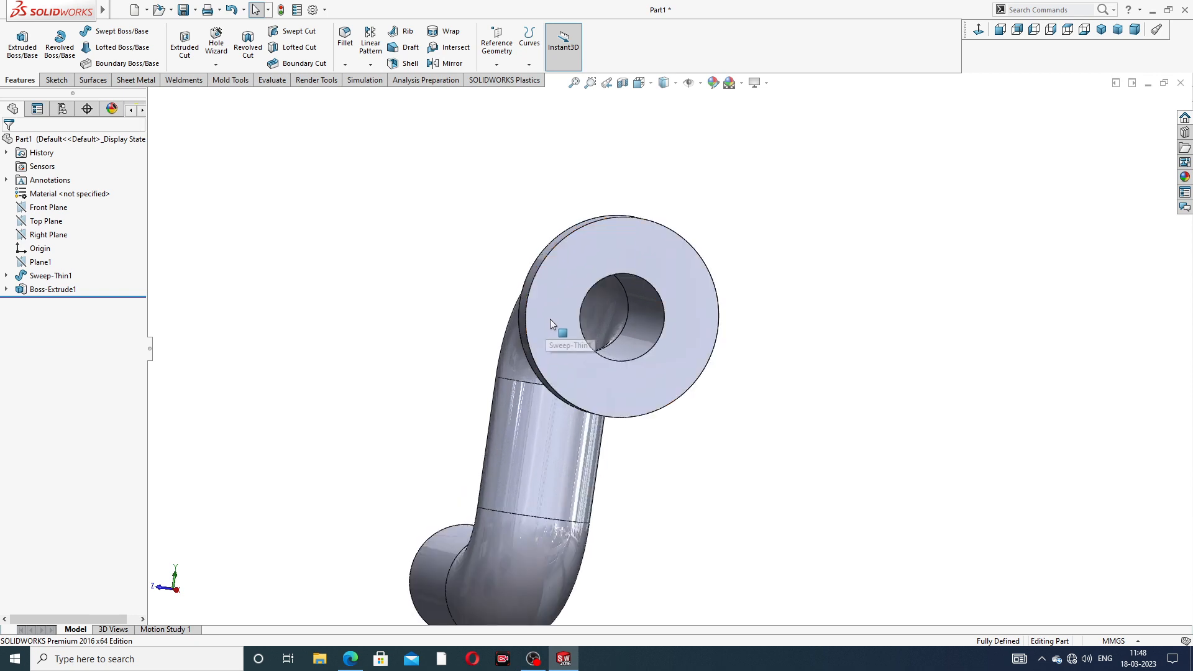
pyautogui.click(621, 238)
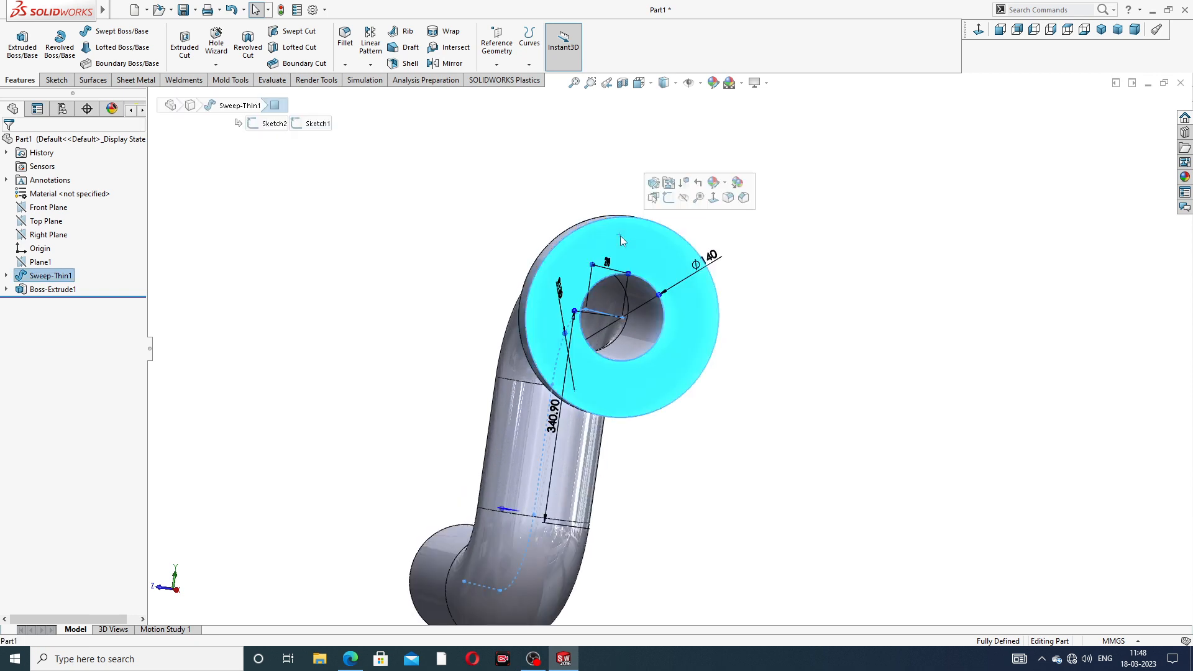
pyautogui.click(668, 198)
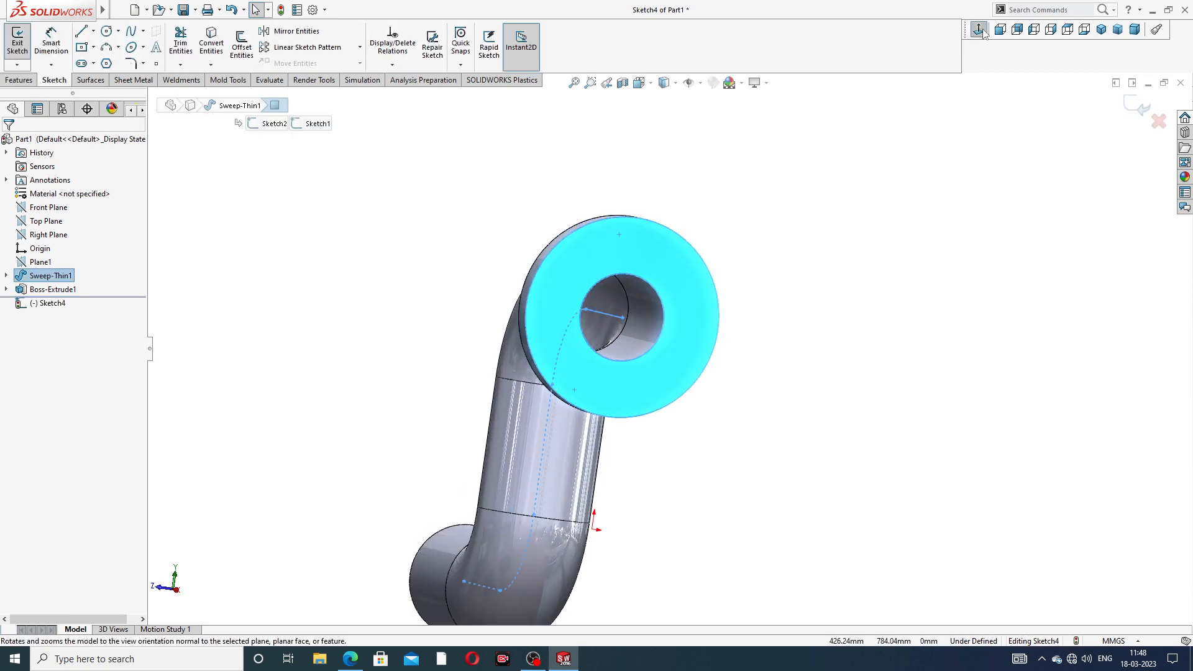
pyautogui.click(980, 31)
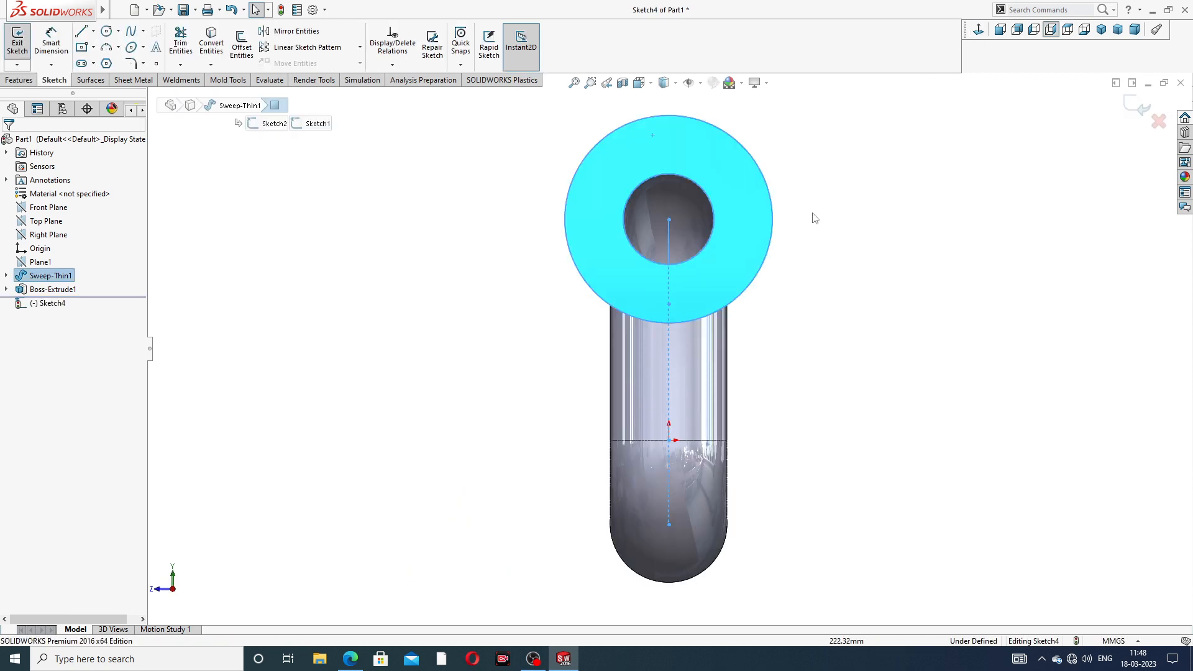
# - Draw a bolt-hole circle about 32 mm in diameter straight above the opening near the flange's upper edge, and leave the circle tool
pyautogui.click(107, 31)
pyautogui.scroll(-3, 680, 254)
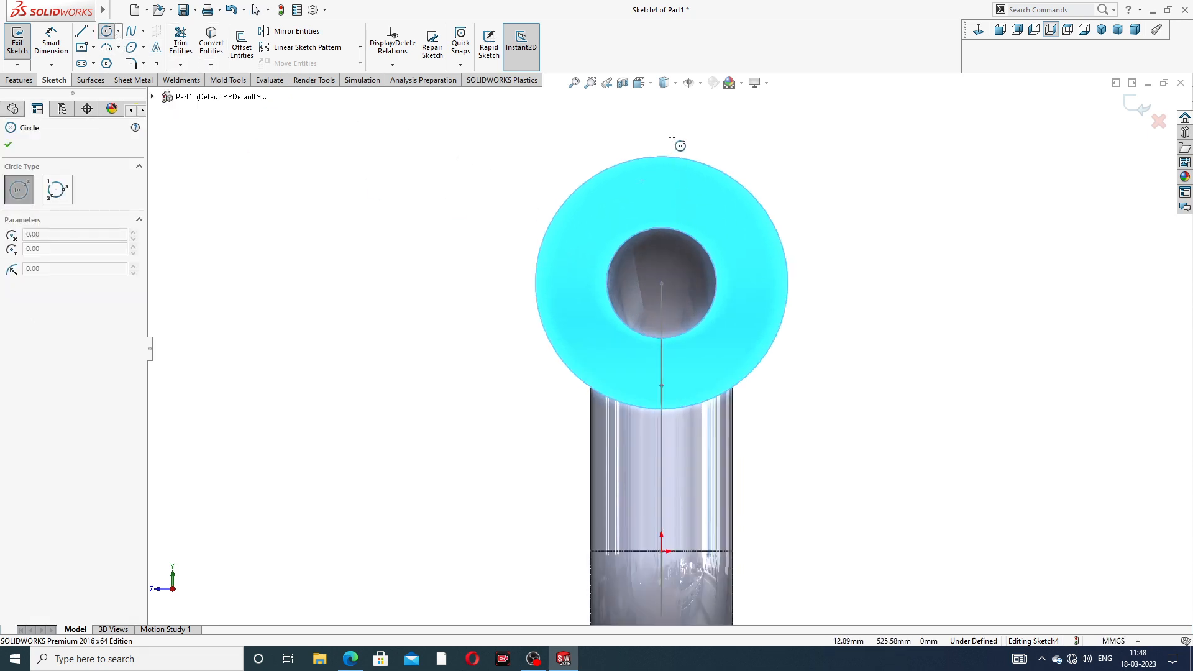
pyautogui.click(661, 181)
pyautogui.click(670, 173)
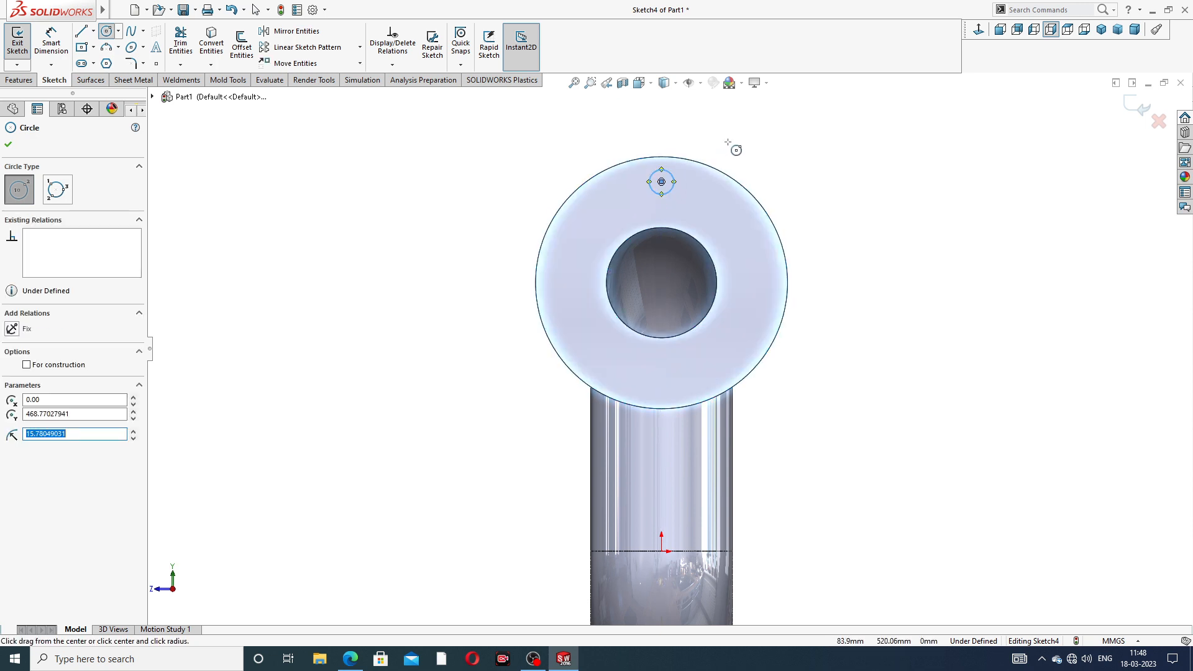
pyautogui.rightClick(728, 143)
pyautogui.click(761, 152)
pyautogui.scroll(-3, 670, 191)
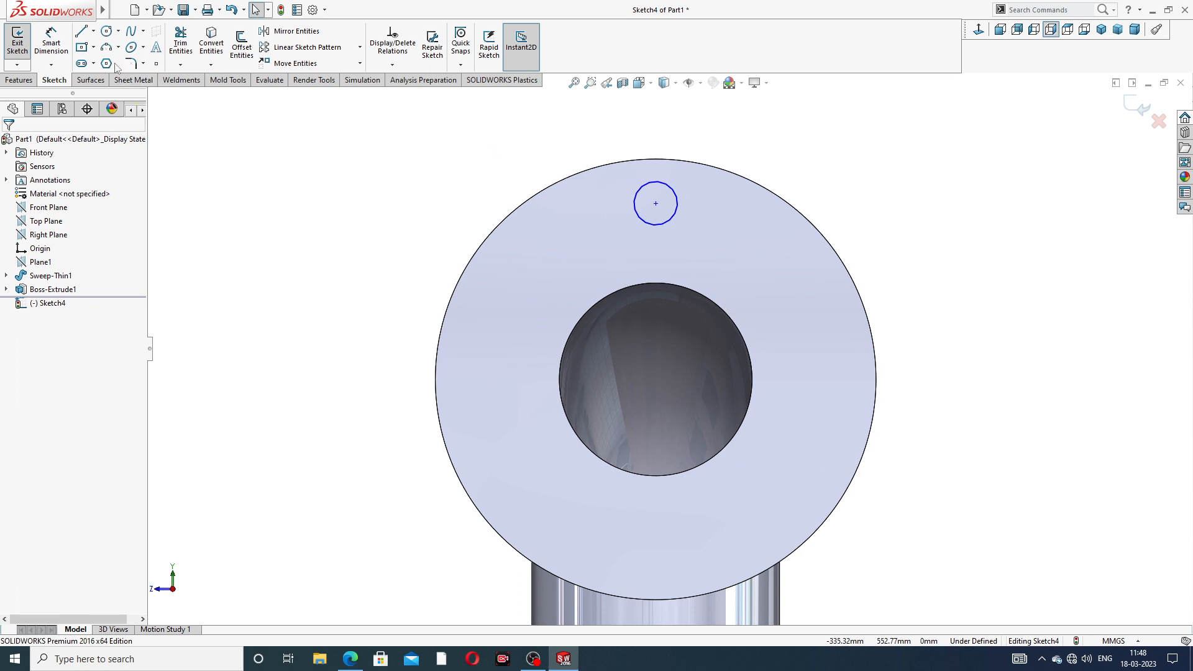
# - Dimension the bolt-hole circle's diameter to 20 mm
pyautogui.click(51, 43)
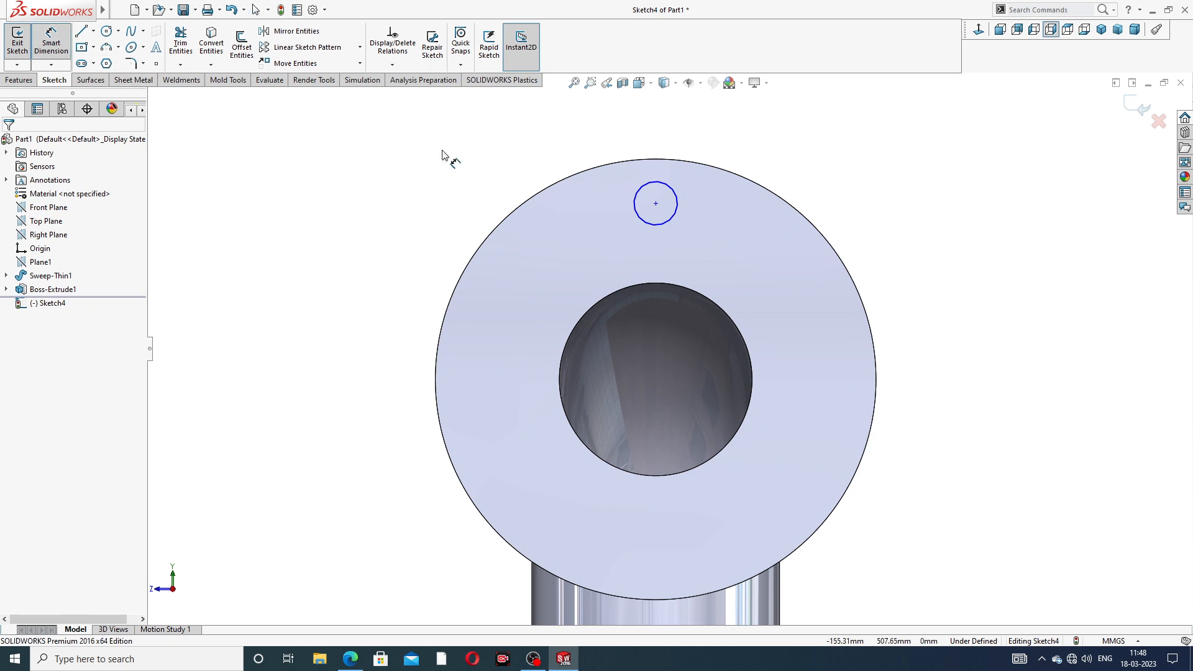
pyautogui.click(677, 194)
pyautogui.click(755, 147)
pyautogui.write('2')
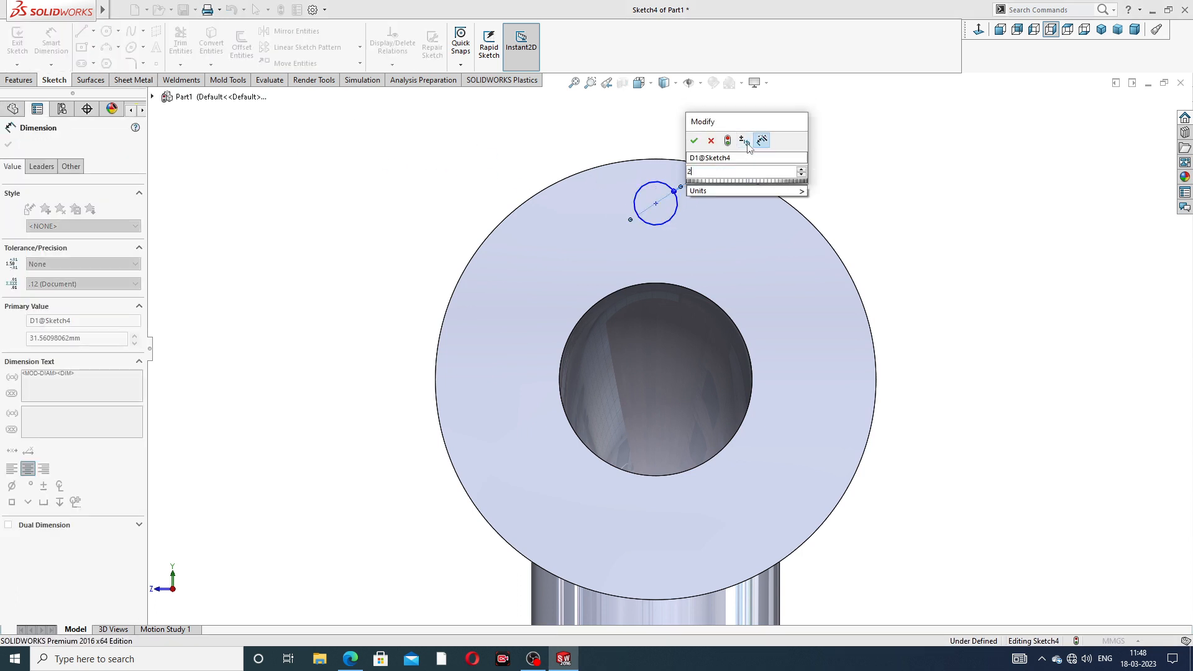
pyautogui.write('0')
pyautogui.press('Return')
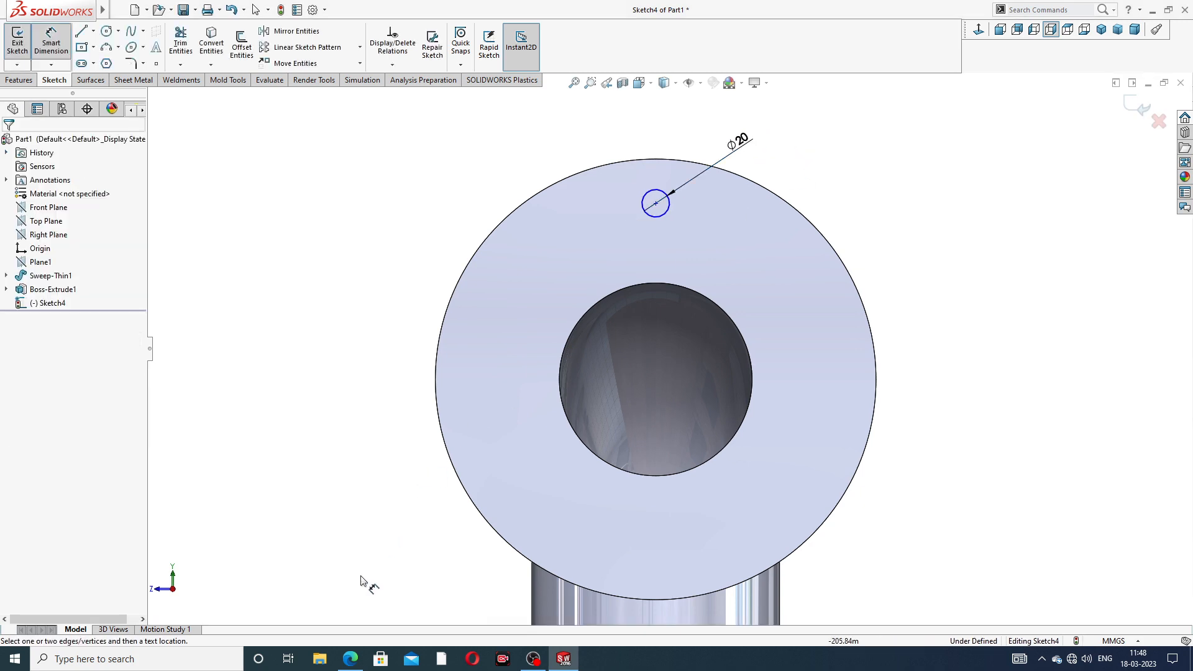
# - Check the hole size in the PIPE DESIGN PDF, return to SOLIDWORKS and set the bolt-hole circle's diameter to 40 mm
pyautogui.click(351, 660)
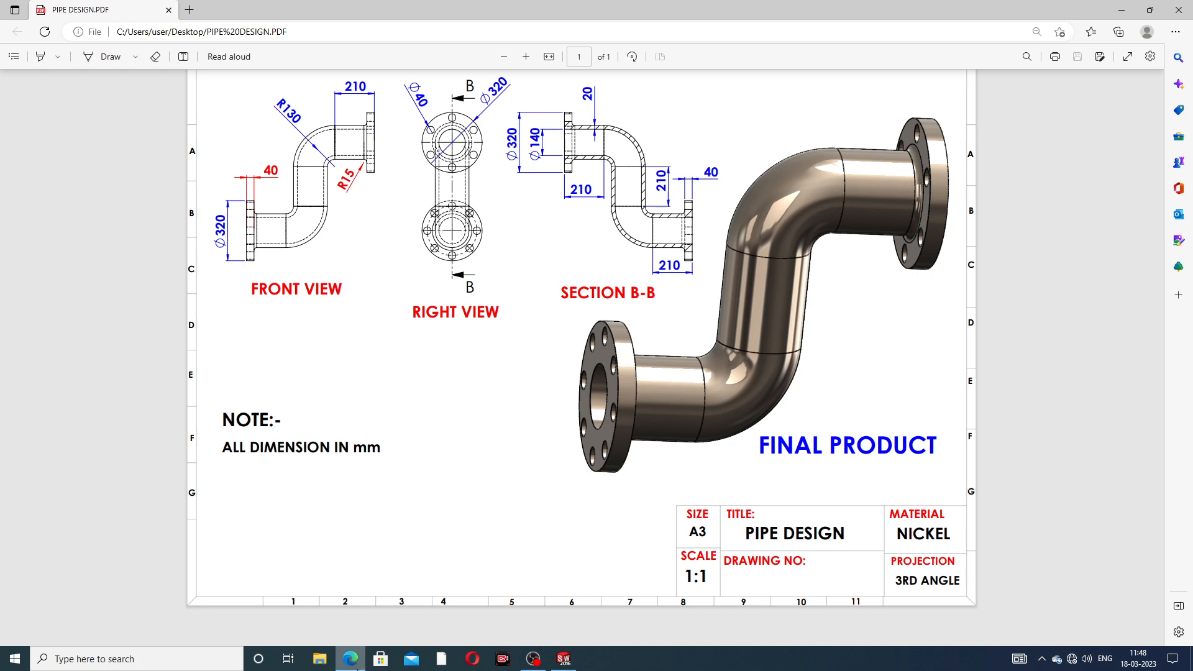
pyautogui.click(351, 660)
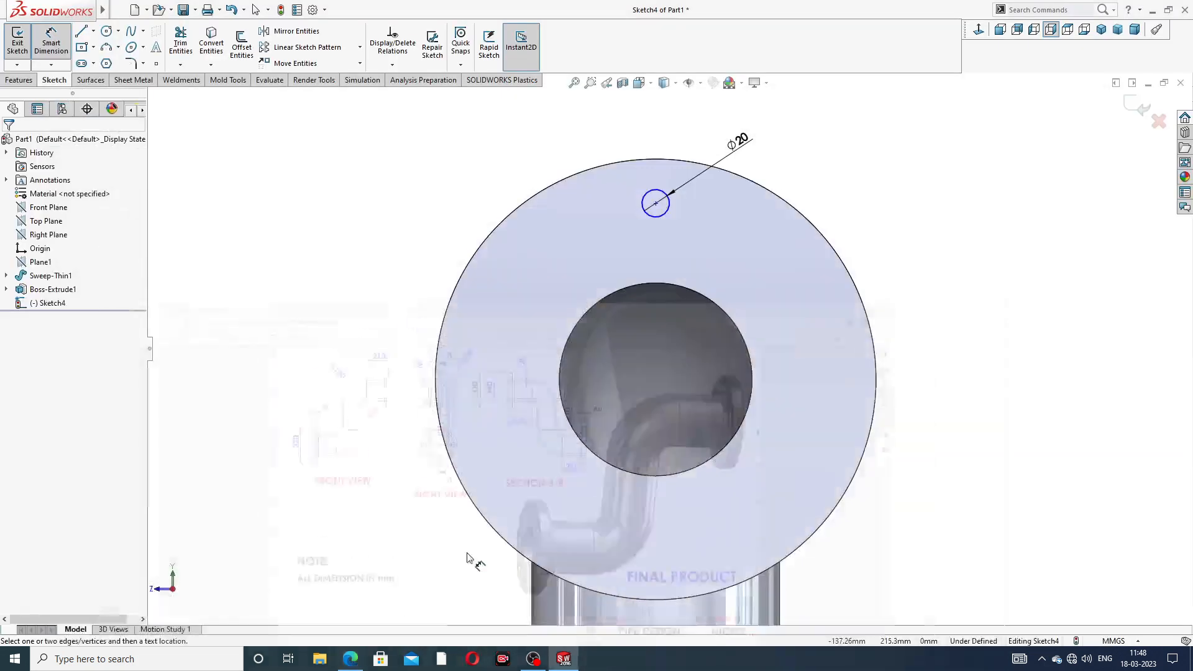
pyautogui.click(742, 151)
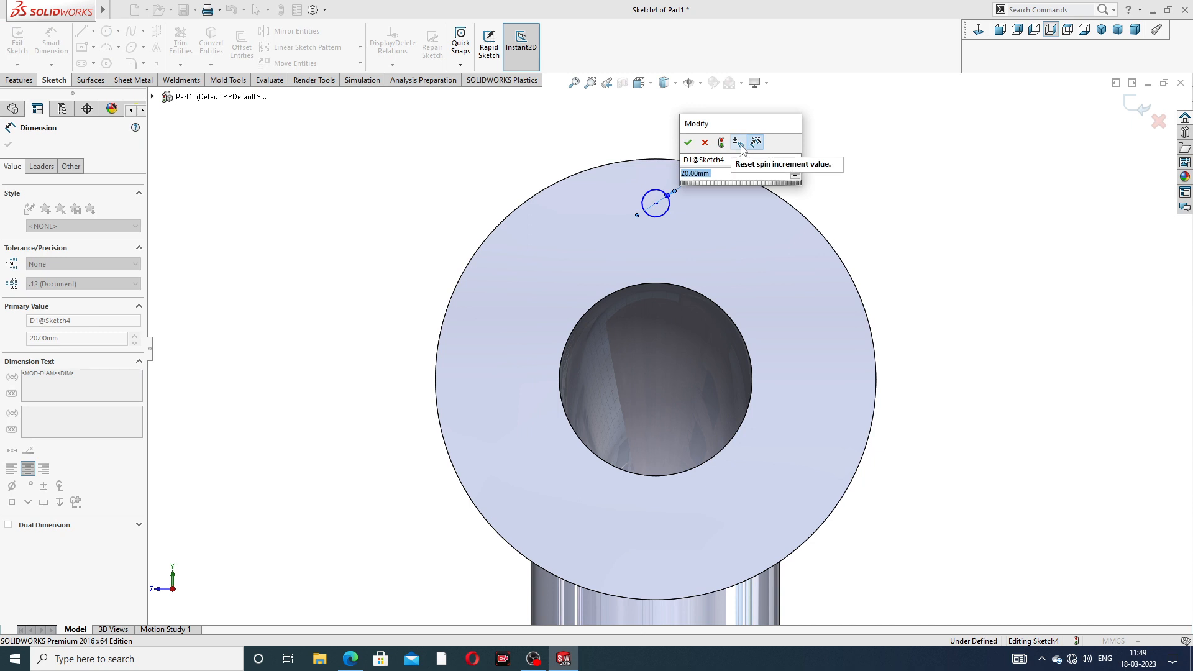
pyautogui.write('40')
pyautogui.press('Return')
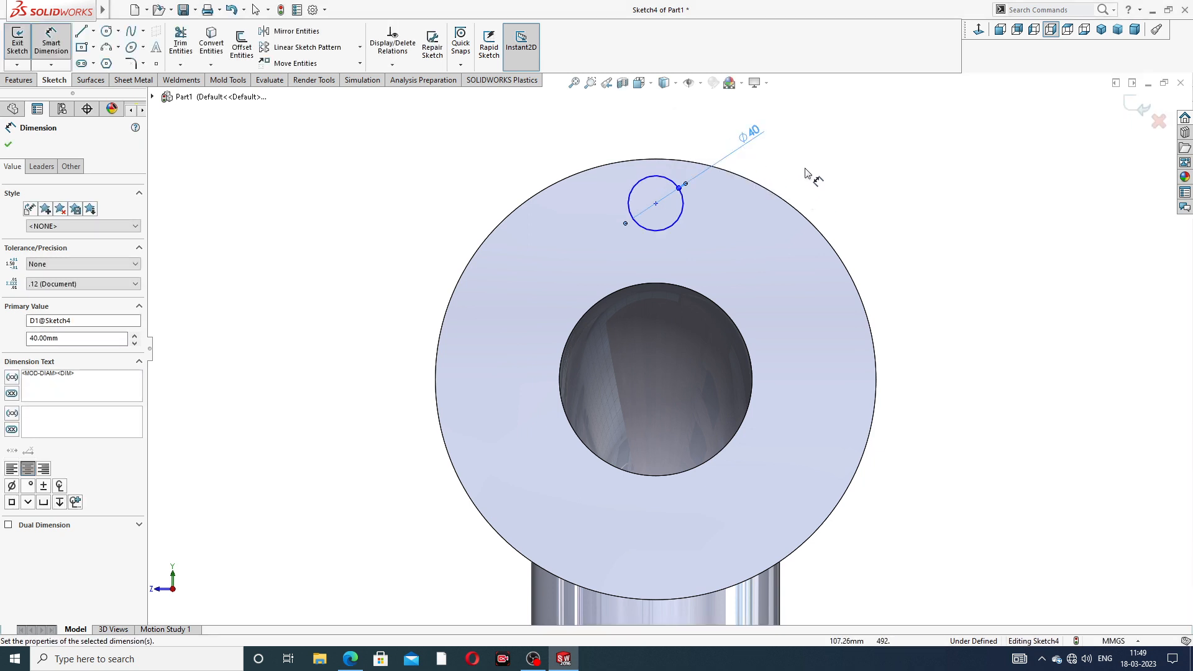
pyautogui.click(806, 169)
pyautogui.scroll(2, 767, 211)
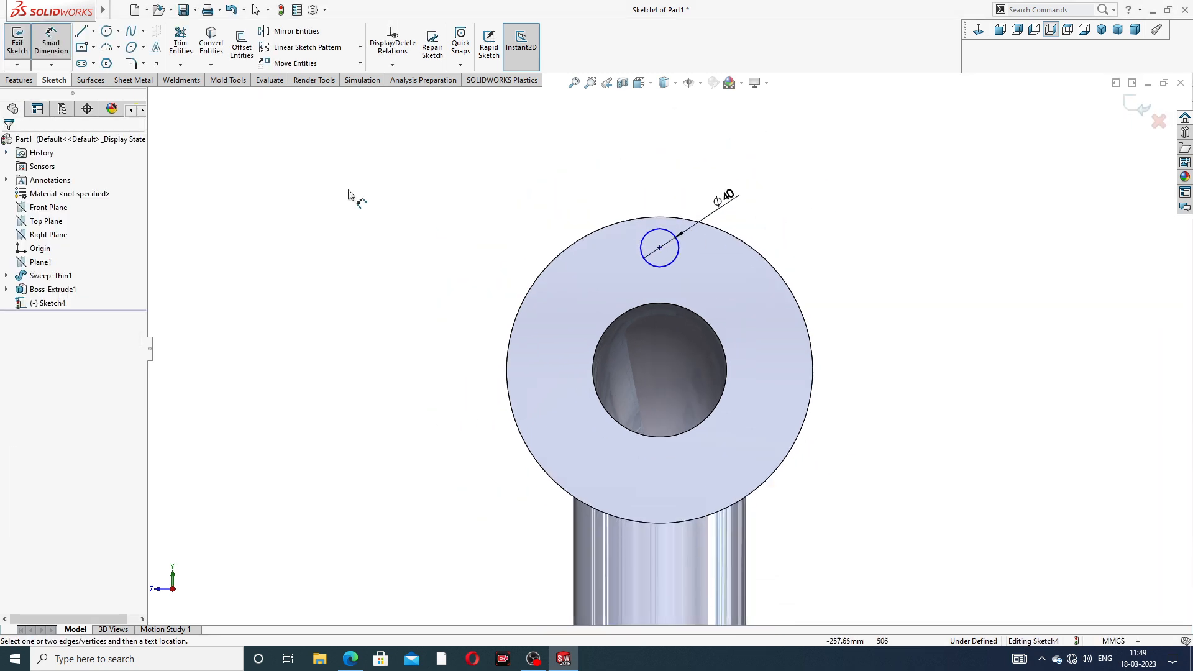
# - Dimension the vertical distance from the bolt-hole centre to the centre of the pipe opening to 132 mm, and leave the dimension tool
pyautogui.click(53, 44)
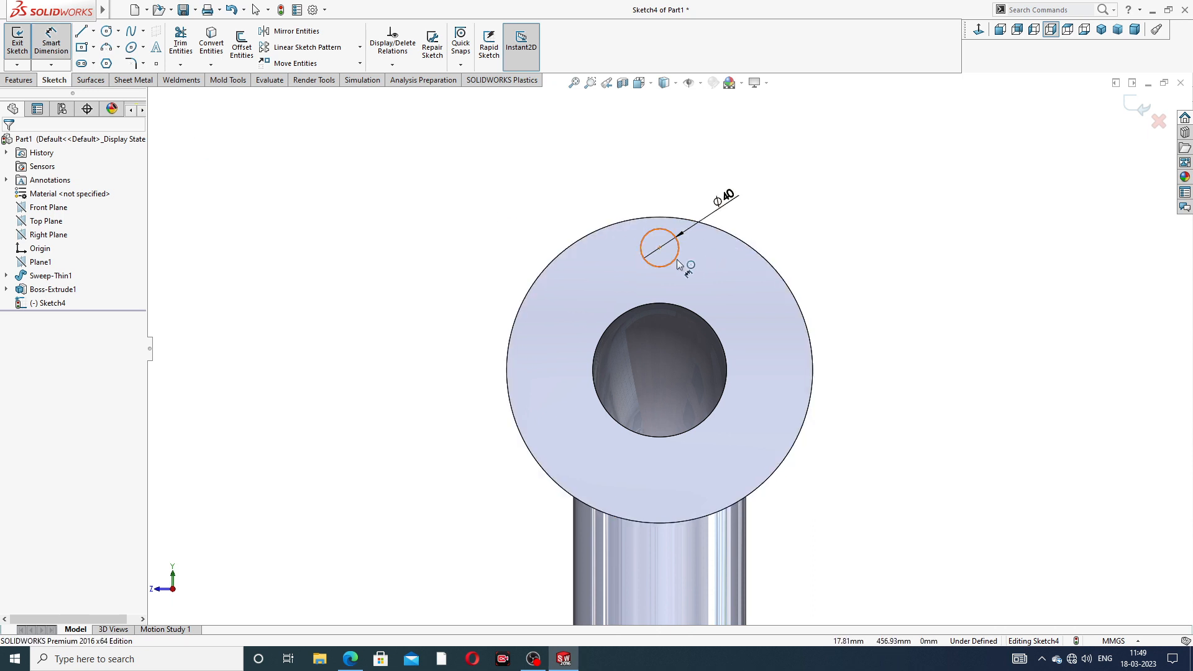
pyautogui.click(659, 247)
pyautogui.click(662, 303)
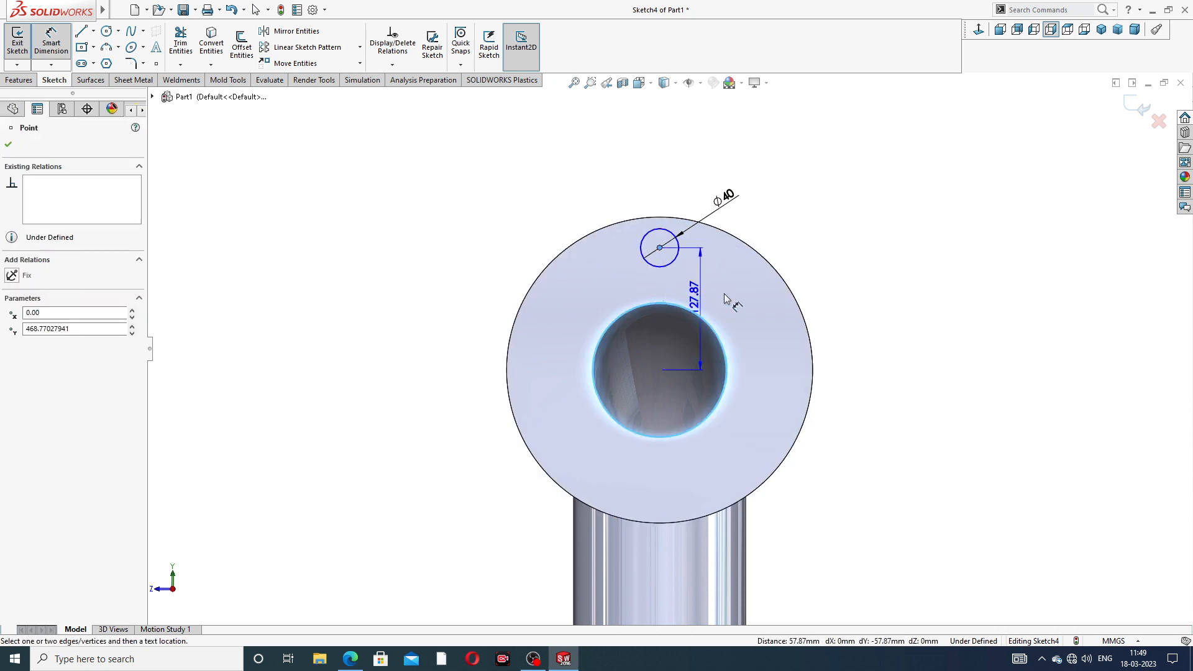
pyautogui.click(758, 309)
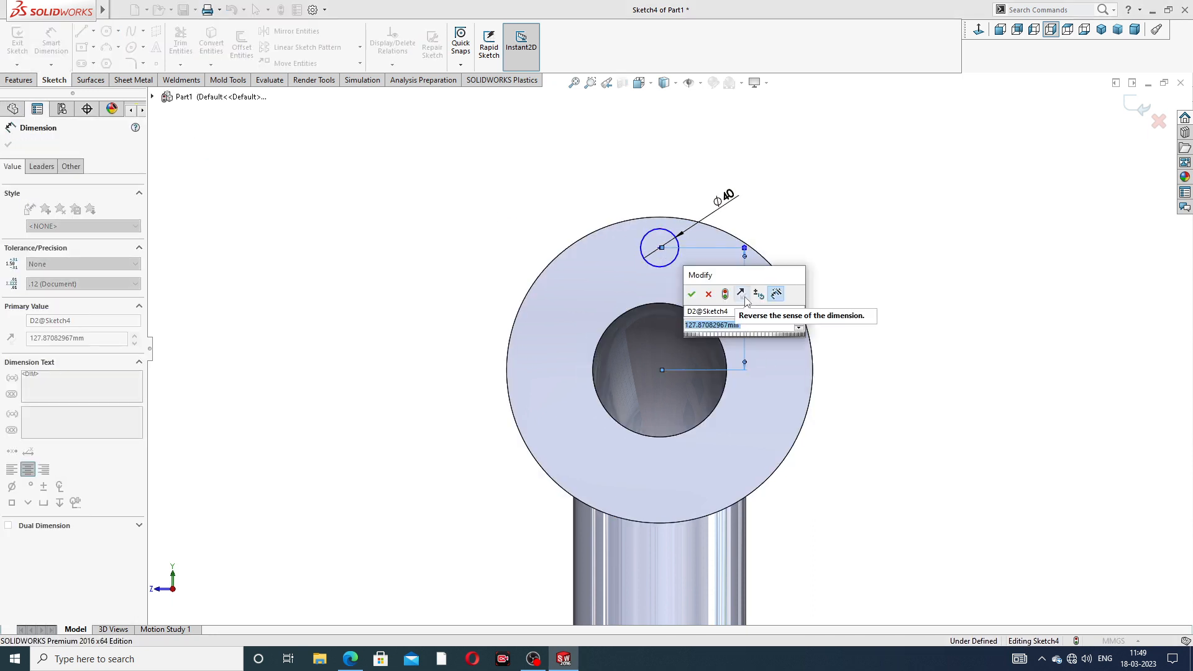
pyautogui.write('1')
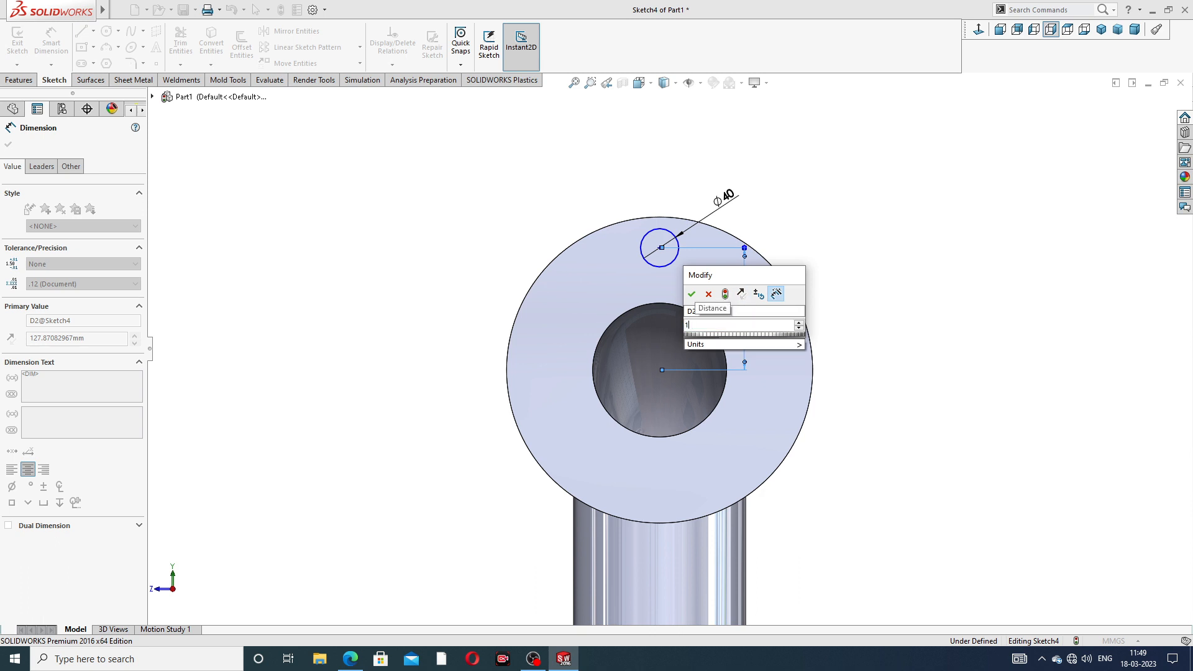
pyautogui.write('32')
pyautogui.press('Return')
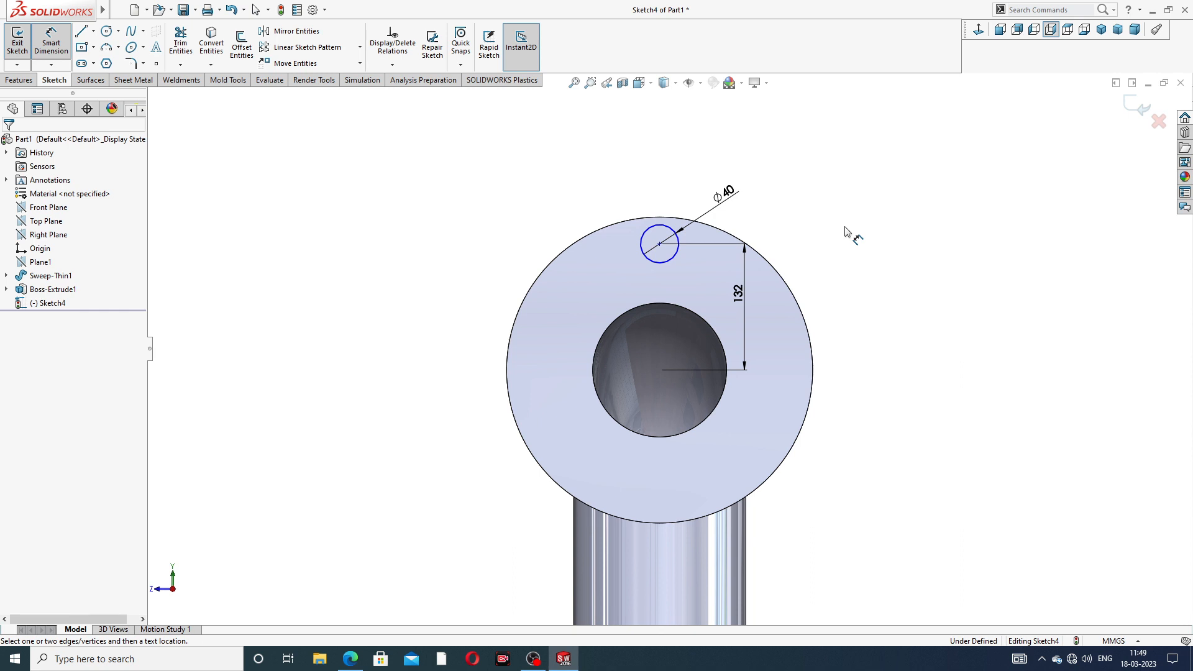
pyautogui.rightClick(802, 193)
pyautogui.click(825, 185)
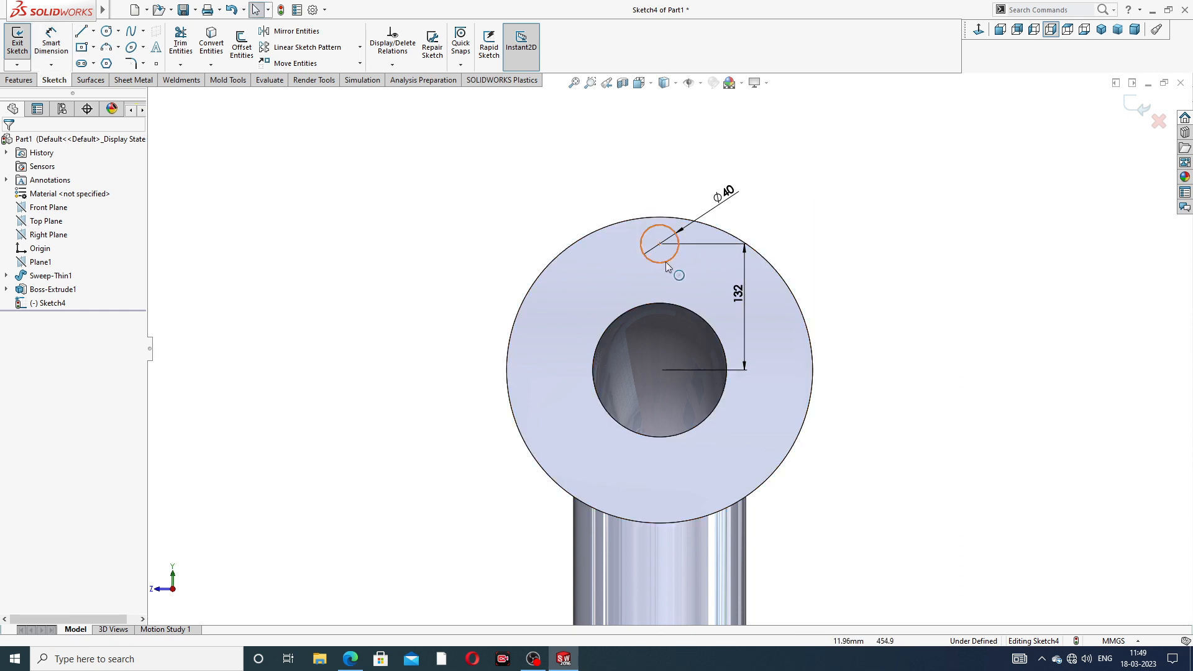
# - Add a vertical relation between the bolt-hole circle's centre and the origin
pyautogui.click(659, 243)
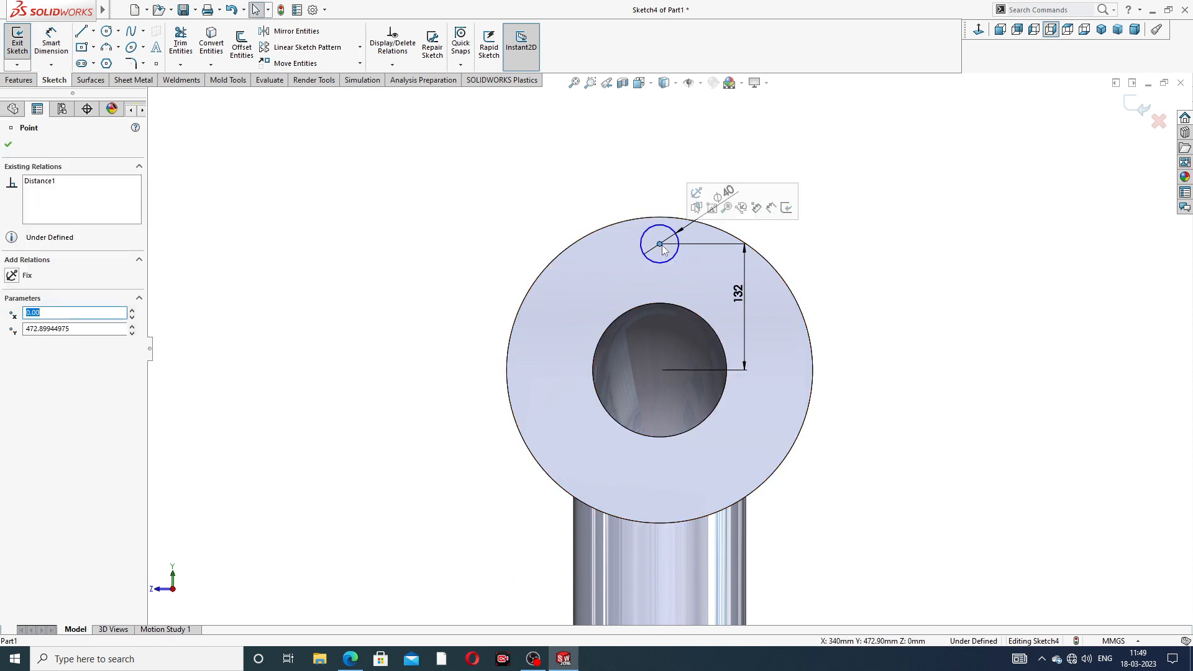
pyautogui.scroll(3, 710, 408)
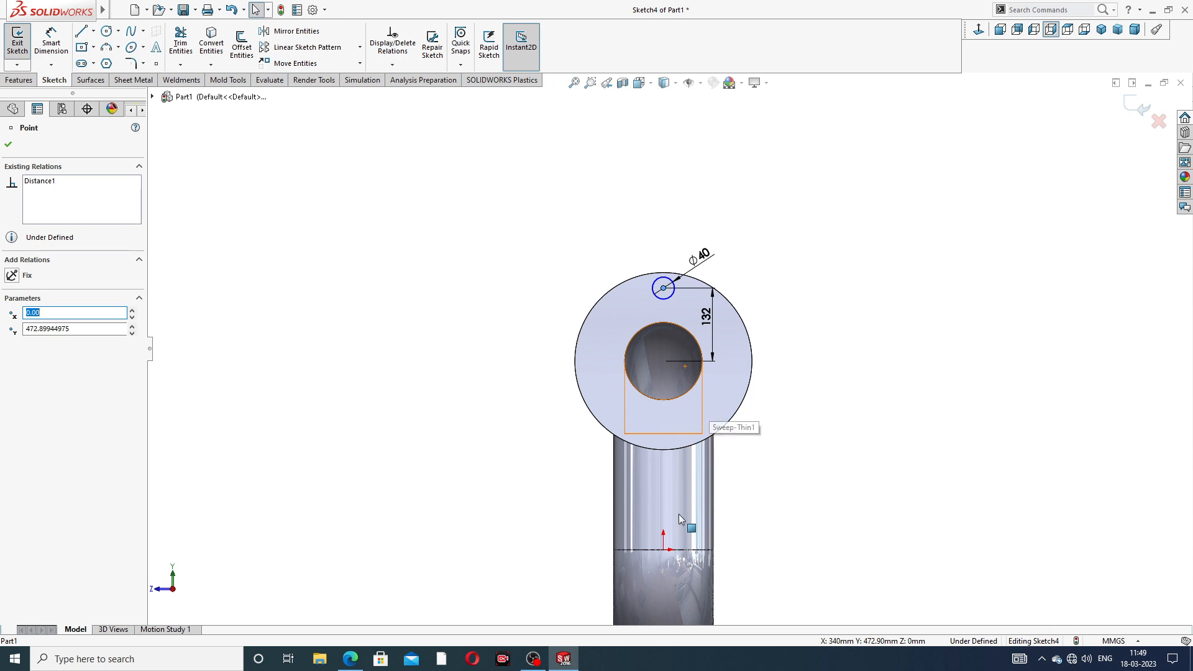
pyautogui.keyDown('ctrl'); pyautogui.click(663, 550); pyautogui.keyUp('ctrl')
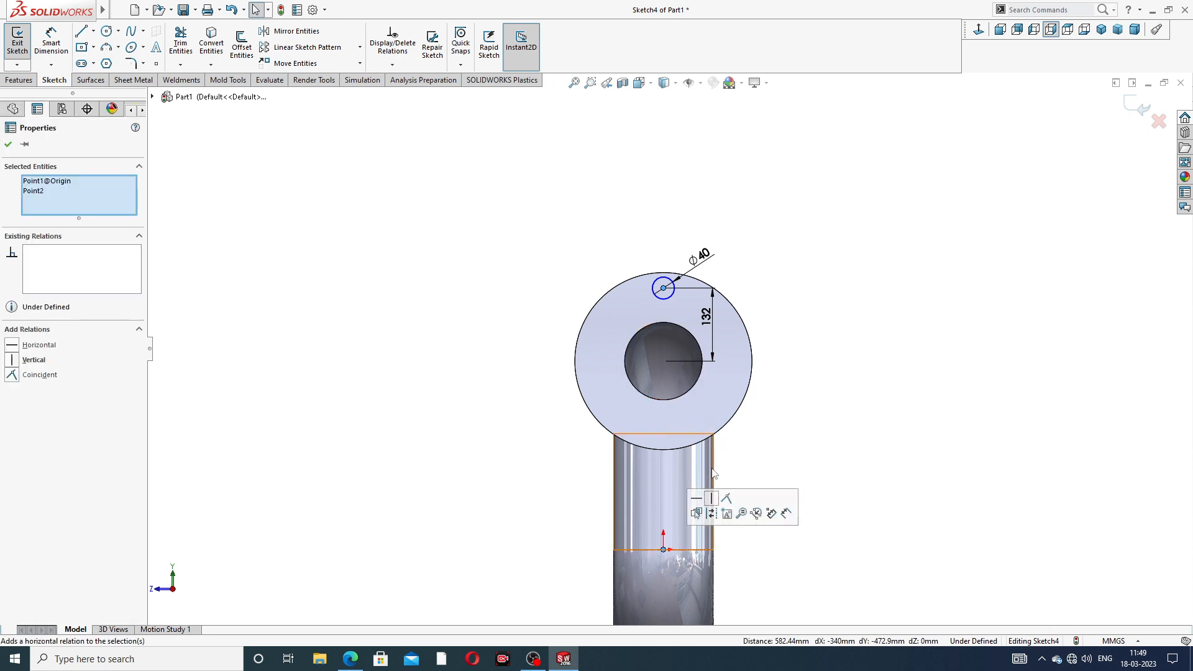
pyautogui.click(712, 498)
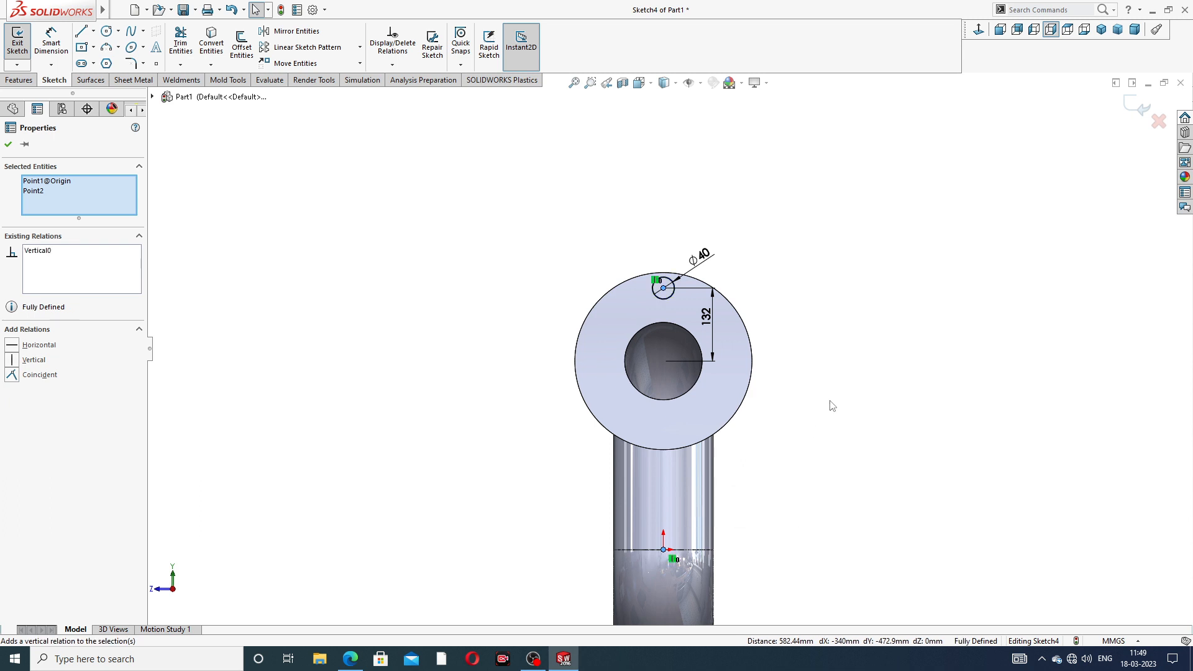
pyautogui.click(830, 404)
# - Move the 132 mm dimension outward to the flange's outer edge and exit the bolt-hole sketch
pyautogui.scroll(-3, 681, 379)
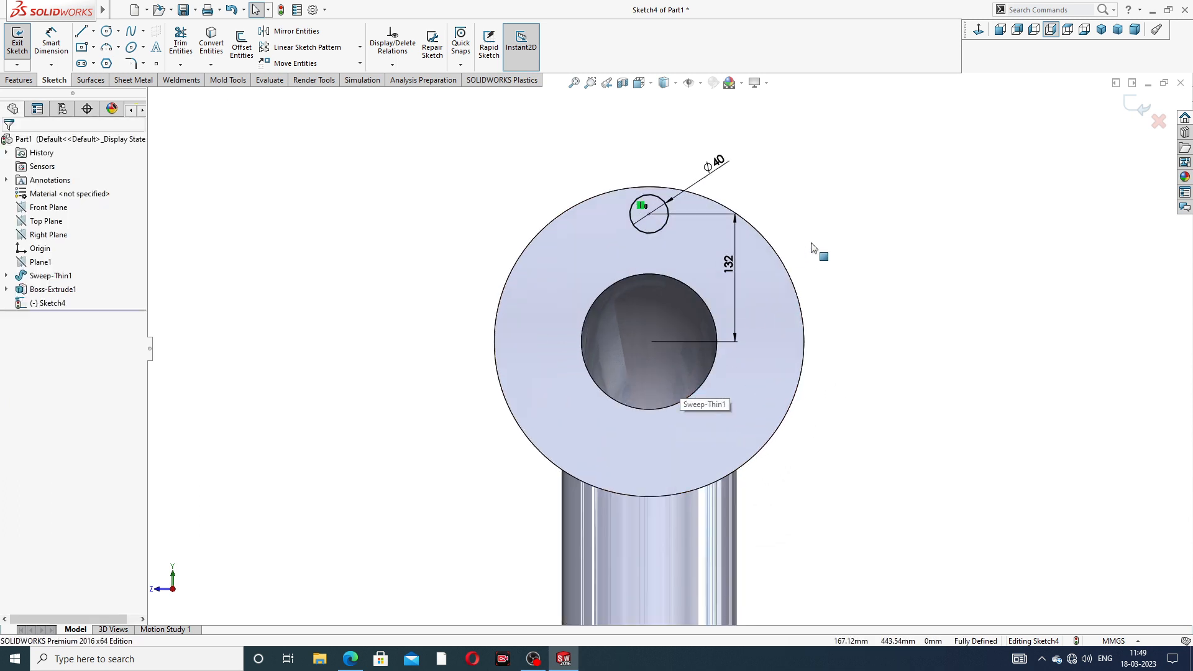
pyautogui.moveTo(729, 264); pyautogui.dragTo(804, 259)
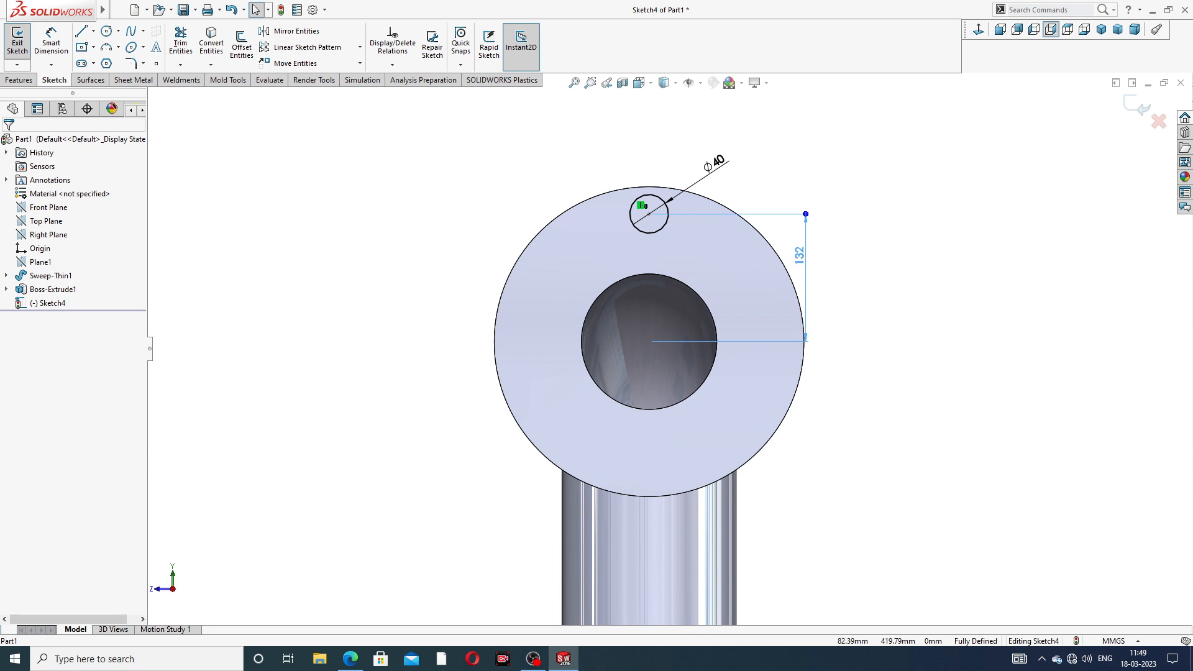
pyautogui.click(857, 247)
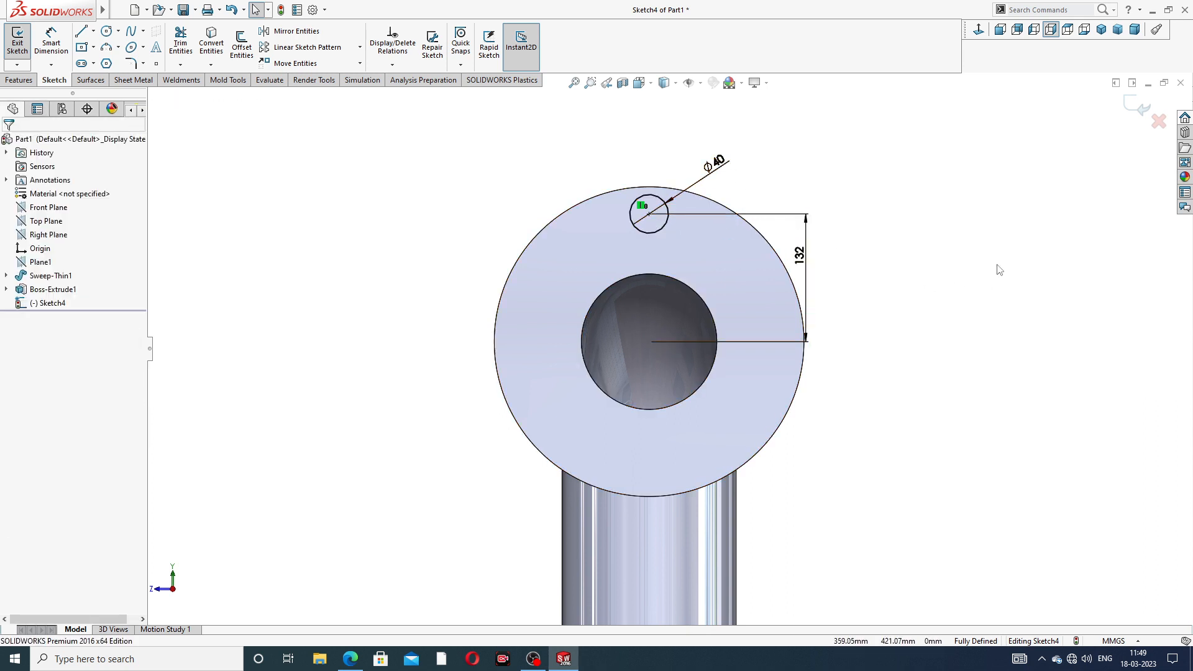
pyautogui.press('z')
pyautogui.press('z')
pyautogui.click(1137, 106)
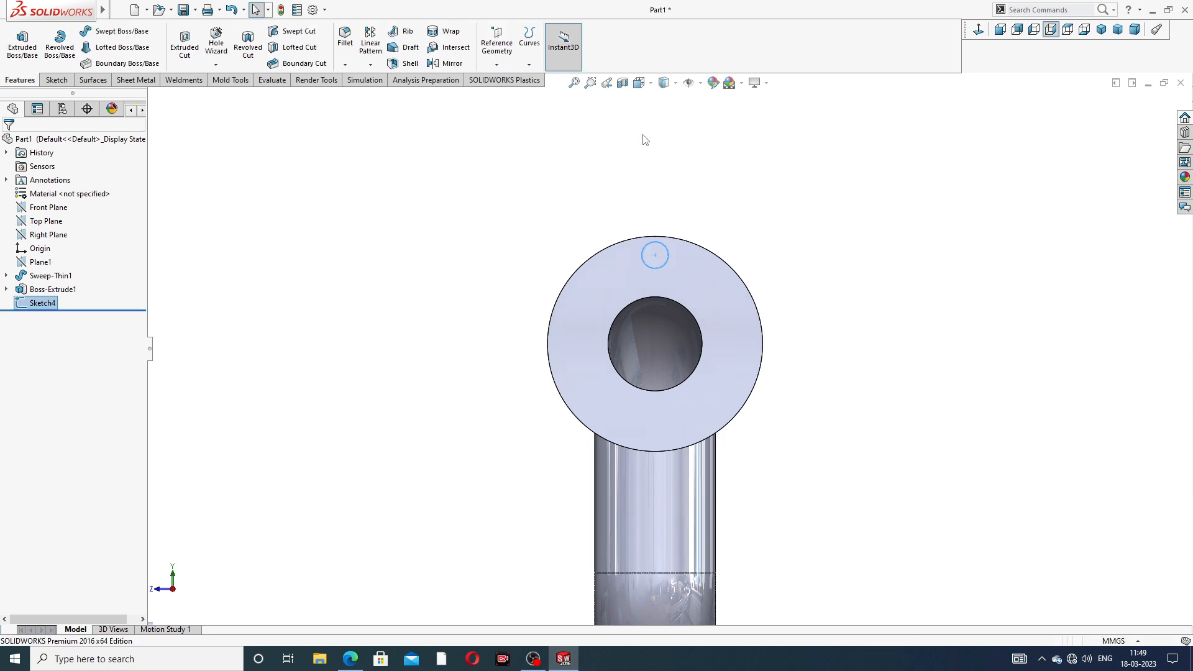
# - Cut-extrude the bolt-hole circle through the flange with Up To Surface, ending at the flange's back face
pyautogui.click(184, 43)
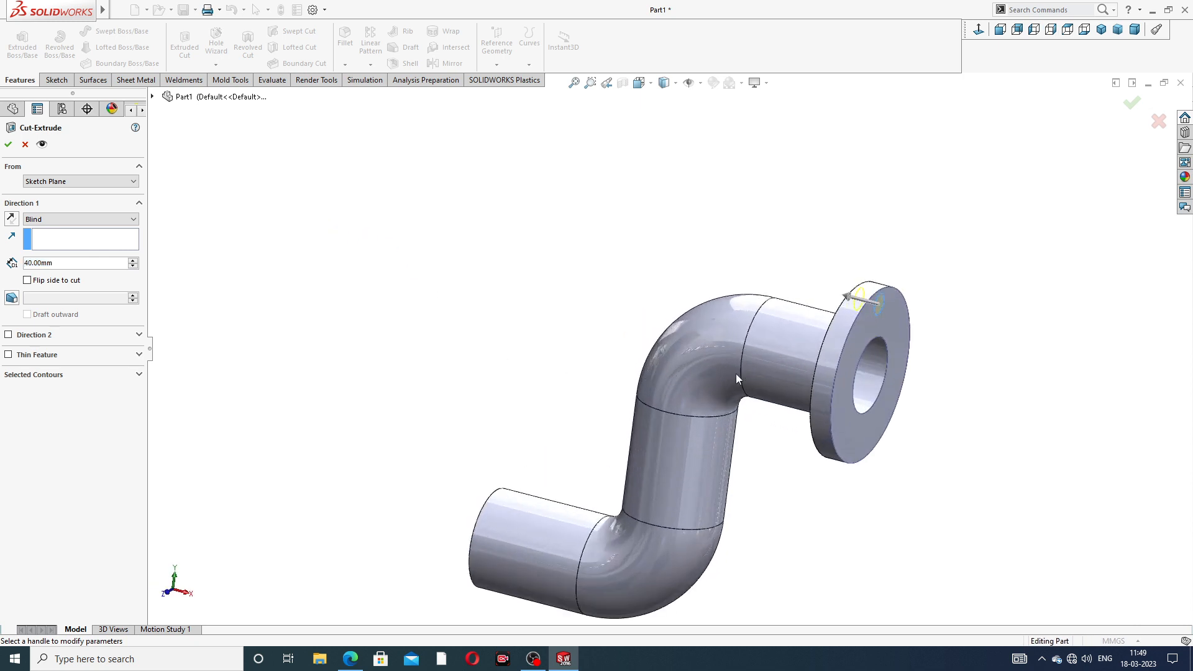
pyautogui.click(53, 219)
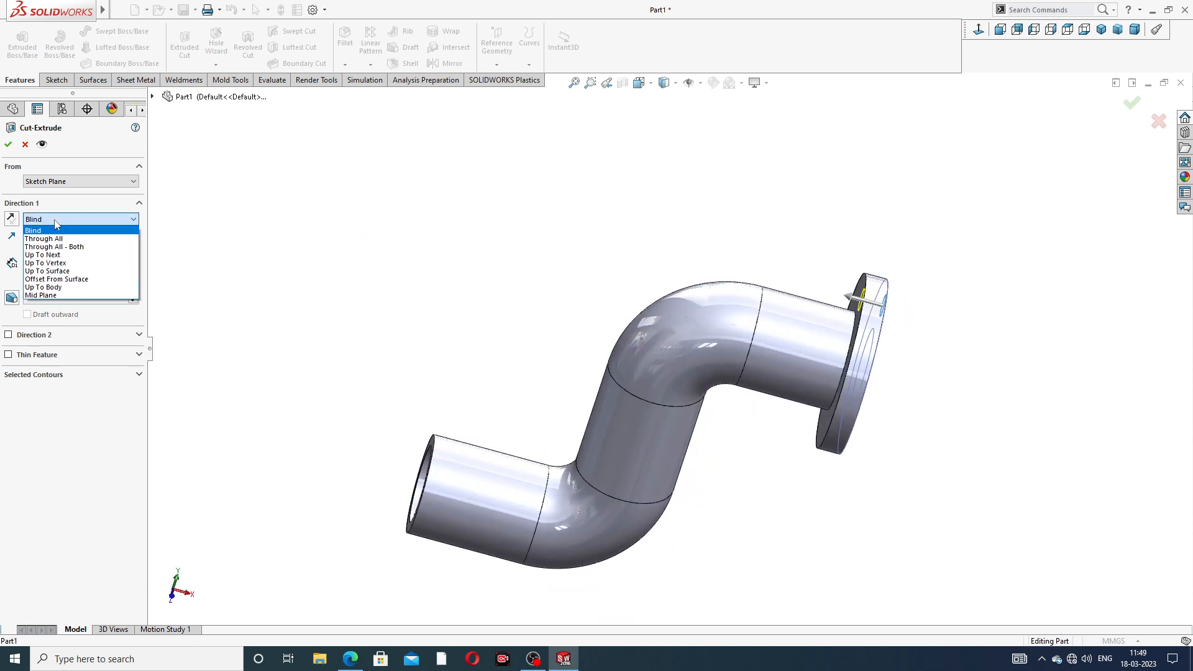
pyautogui.click(75, 271)
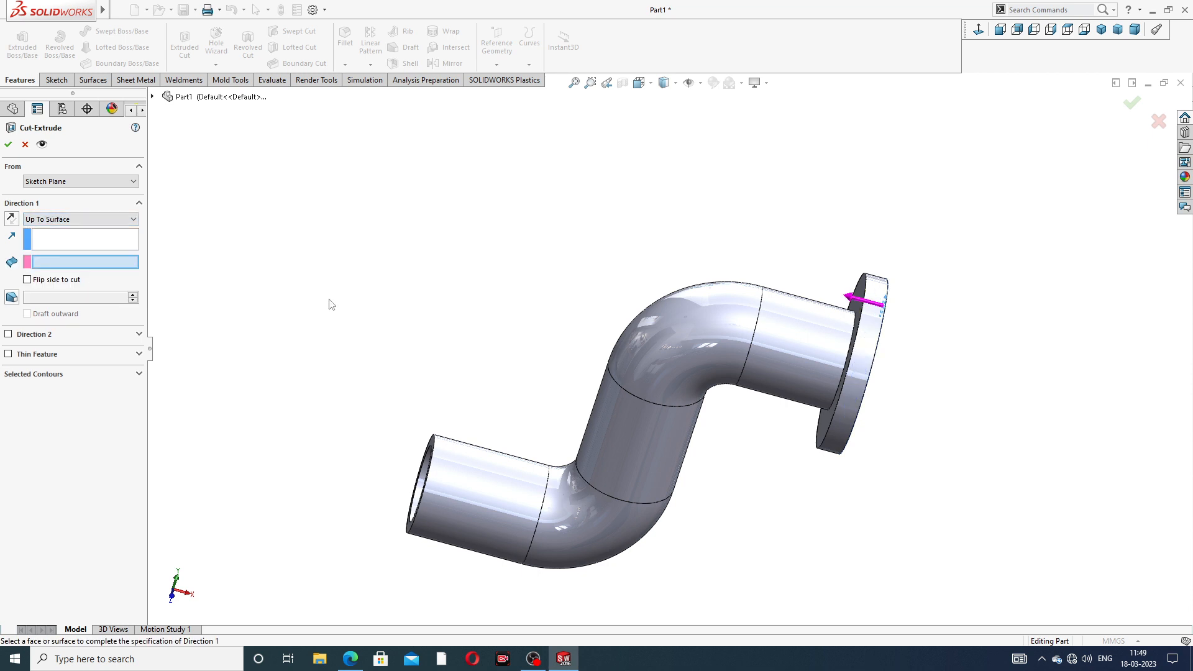
pyautogui.moveTo(632, 316); pyautogui.dragTo(946, 332, button='middle')
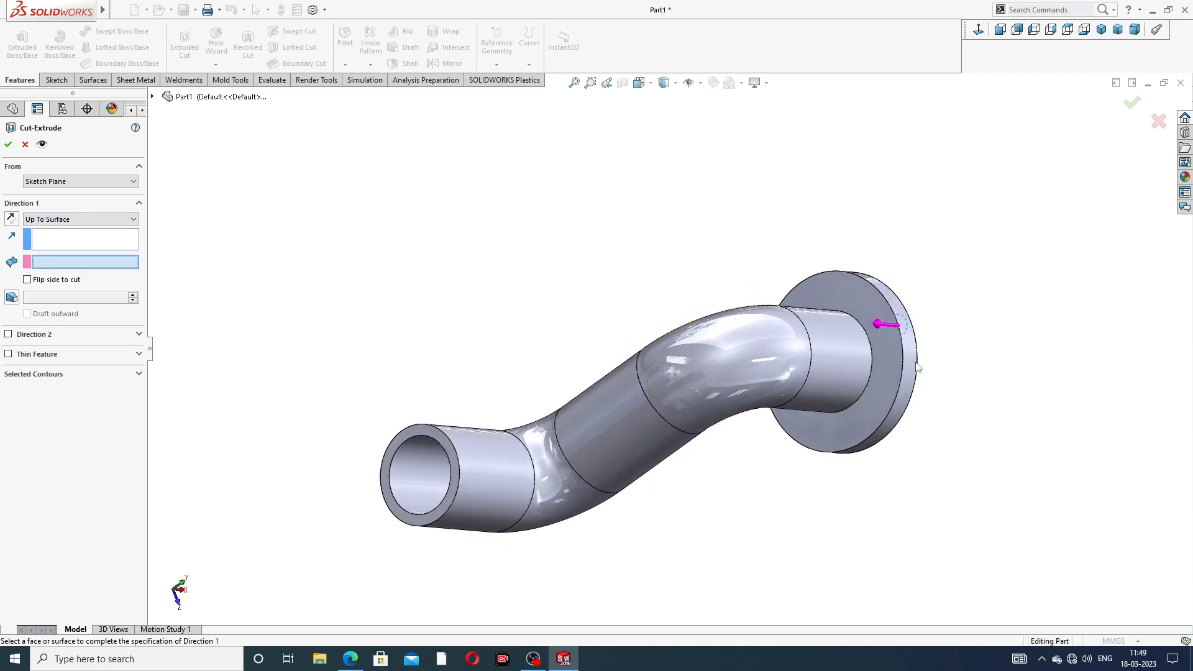
pyautogui.click(891, 362)
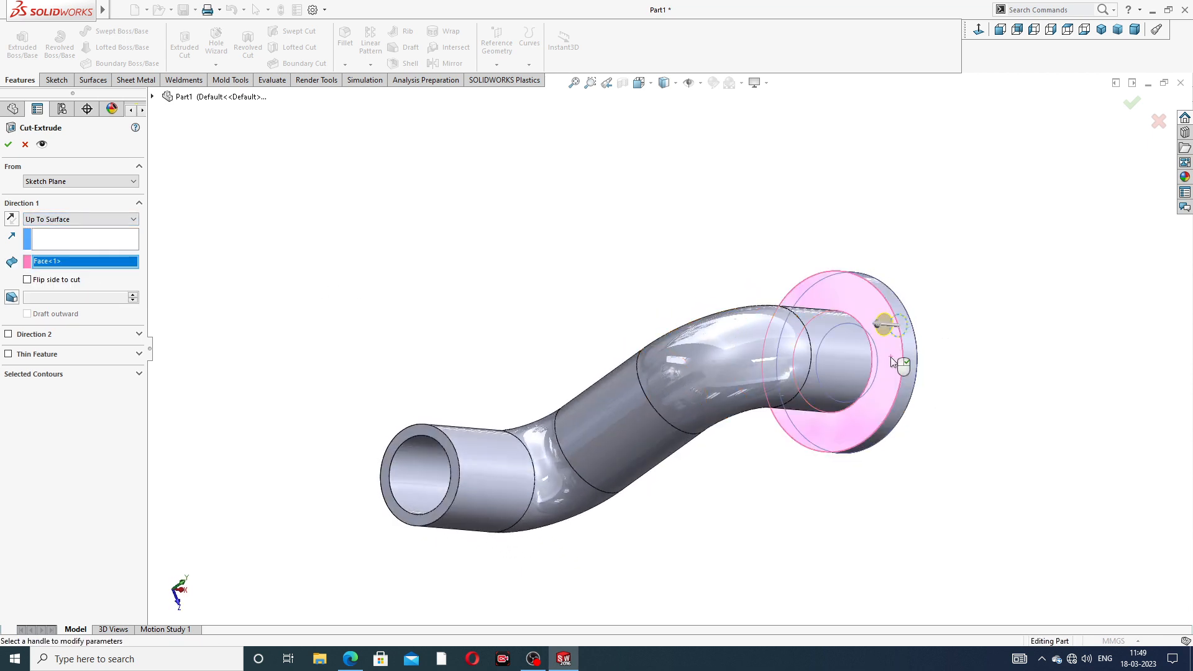
pyautogui.click(1131, 102)
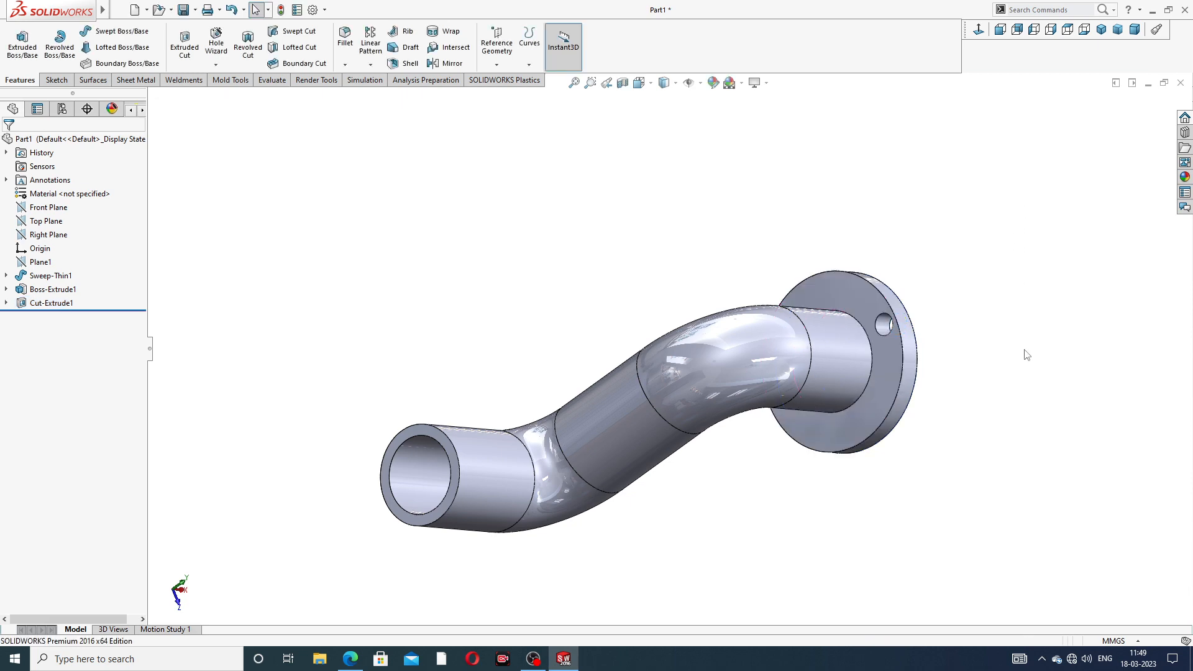
# - Start a circular pattern with the flange's outer circular edge as the rotation reference
pyautogui.moveTo(1026, 354); pyautogui.dragTo(860, 187, button='middle')
pyautogui.scroll(-2, 747, 296)
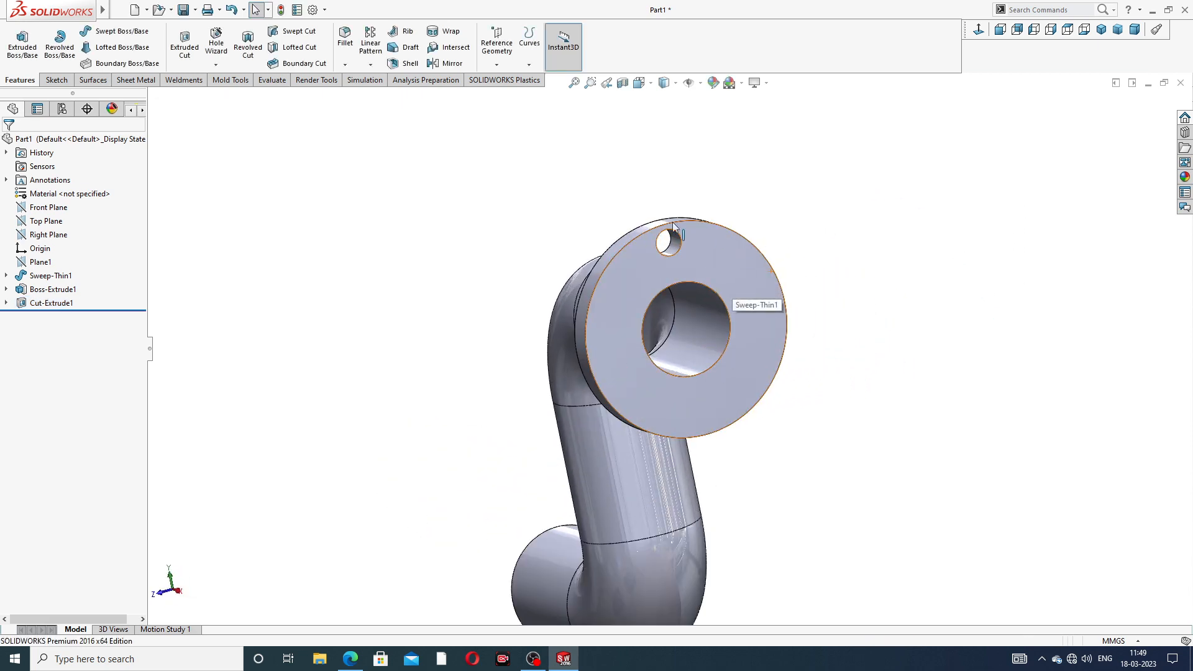
pyautogui.moveTo(672, 224); pyautogui.dragTo(640, 206, button='middle')
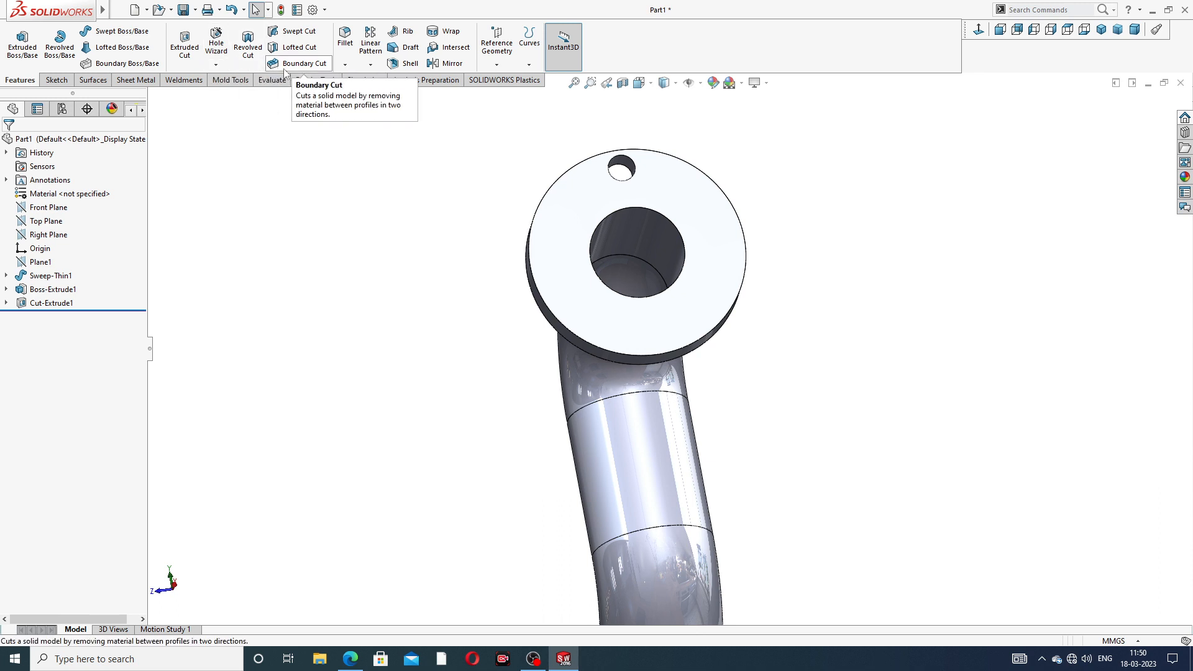
pyautogui.click(371, 65)
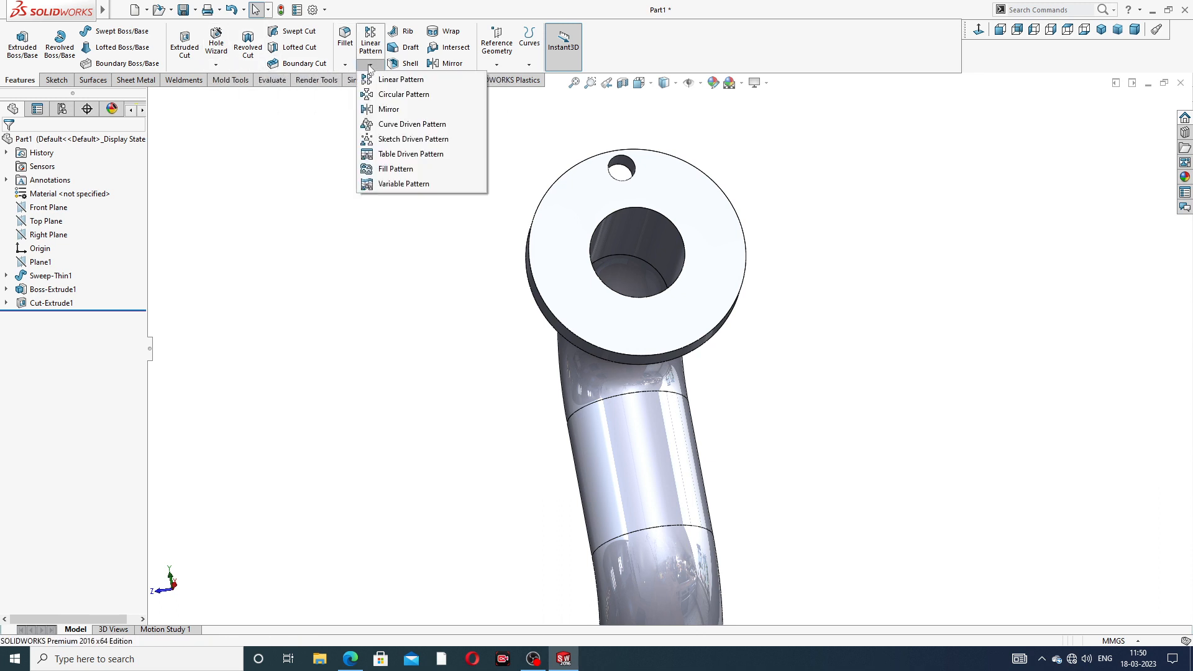
pyautogui.click(400, 96)
pyautogui.scroll(-2, 558, 240)
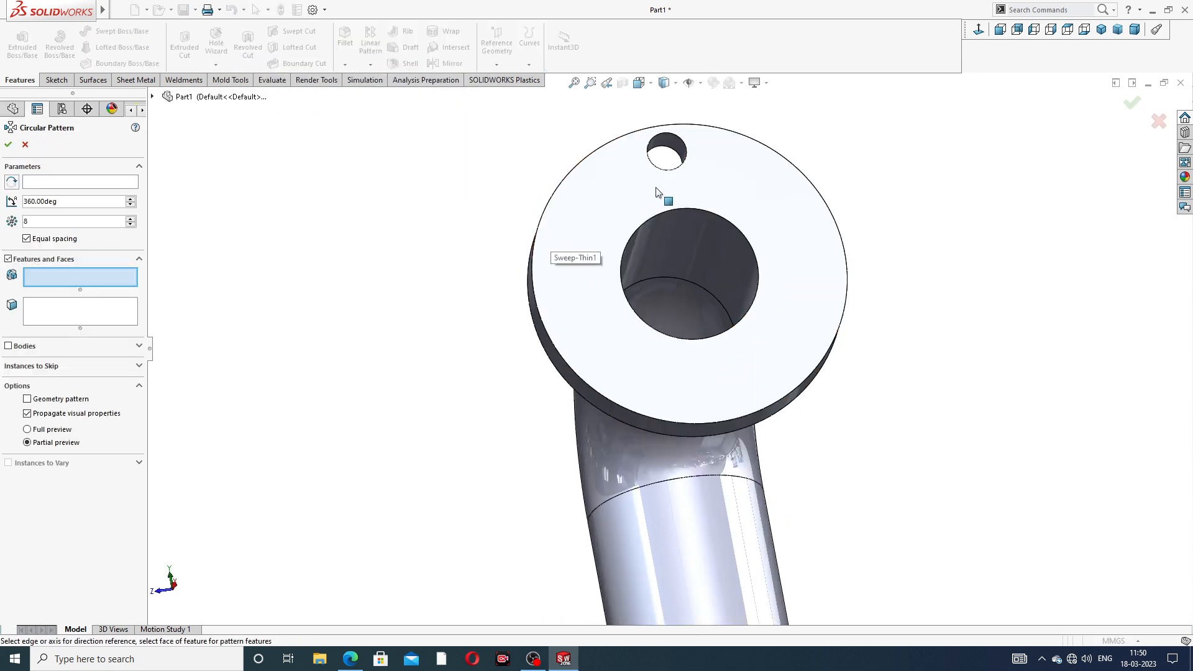
pyautogui.click(87, 182)
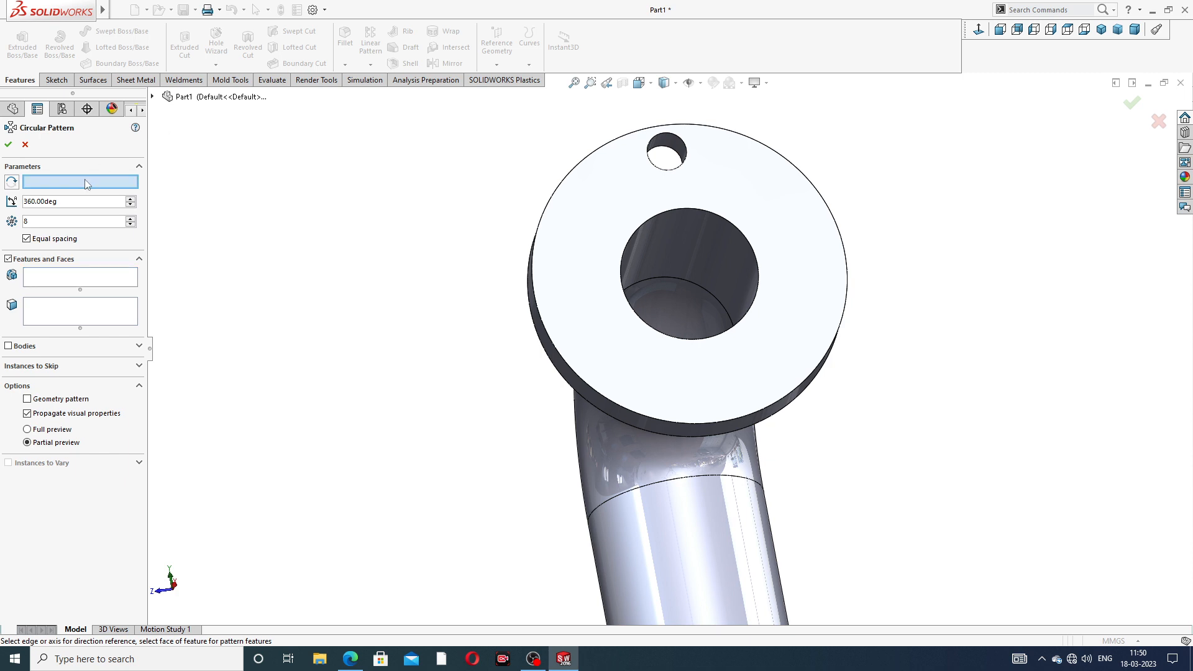
pyautogui.click(699, 127)
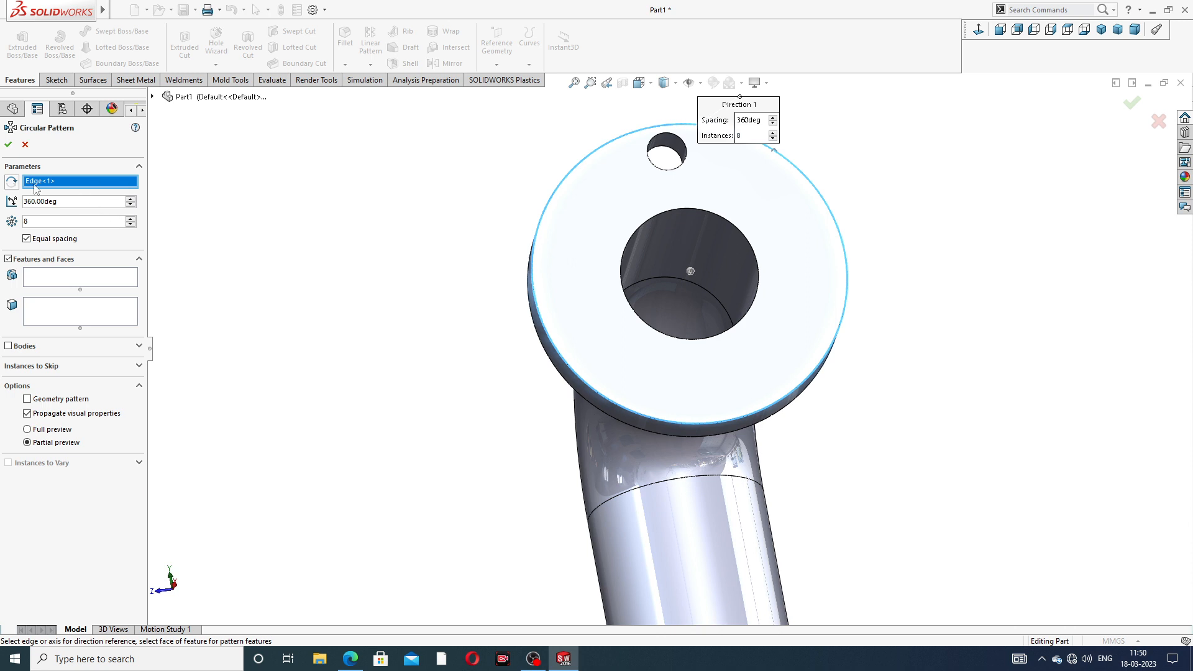
# - Pattern the bolt-hole cut as 8 equally spaced instances over 360 degrees around the flange
pyautogui.click(68, 280)
pyautogui.scroll(-2, 672, 163)
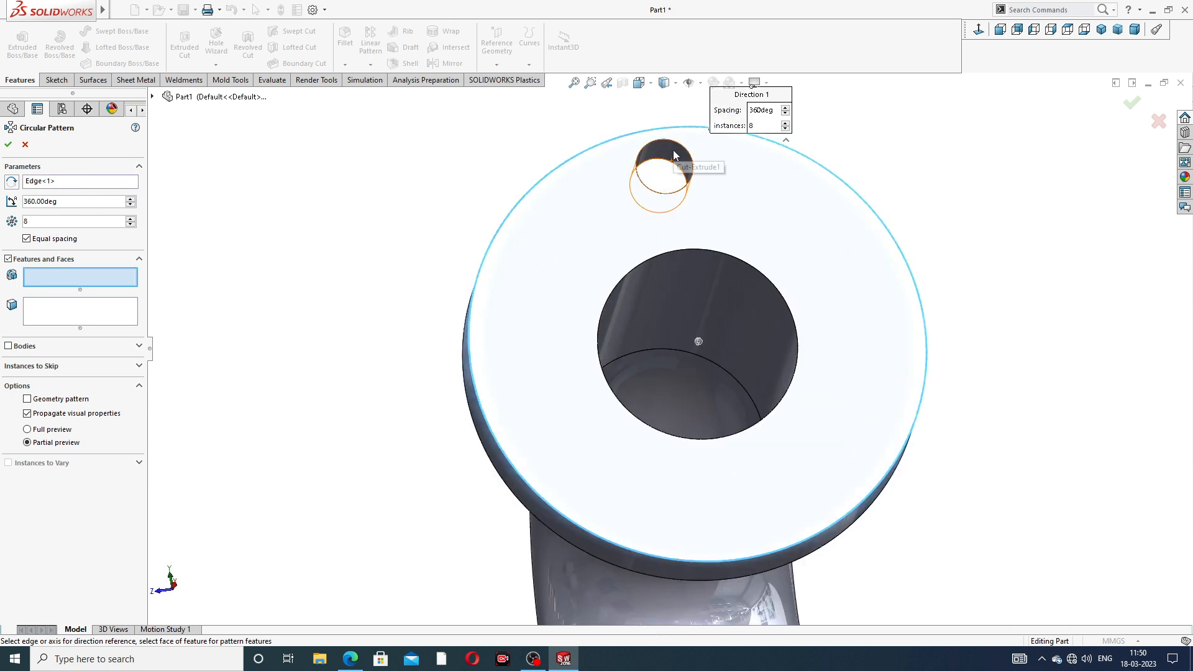
pyautogui.click(674, 156)
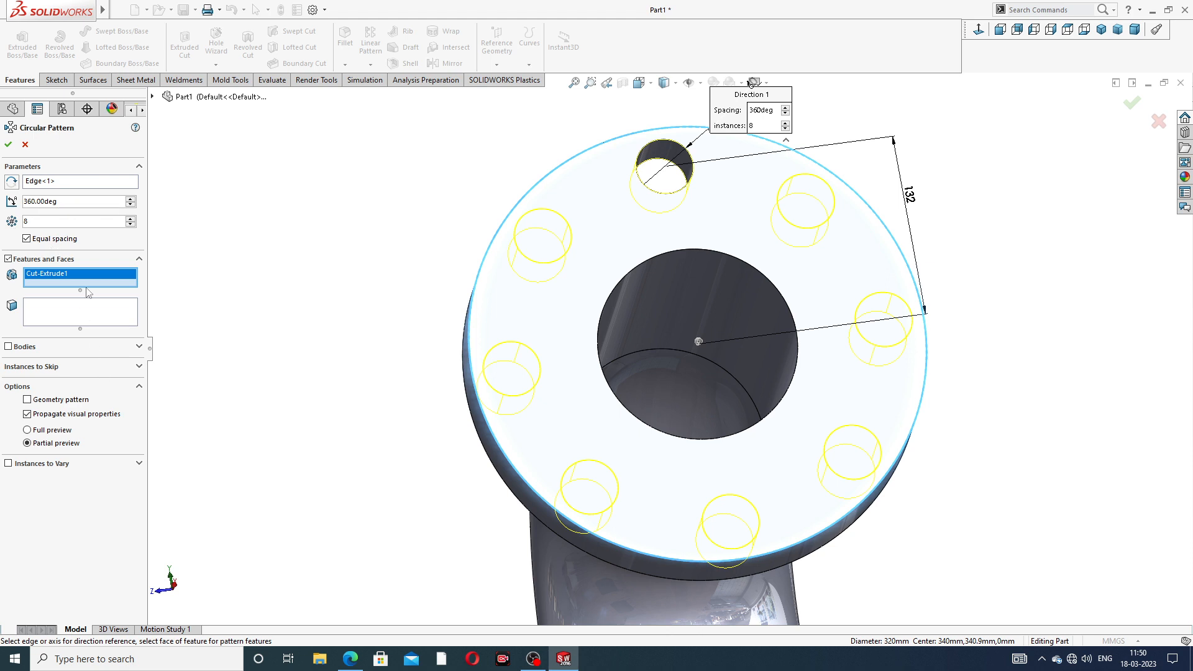
pyautogui.click(8, 145)
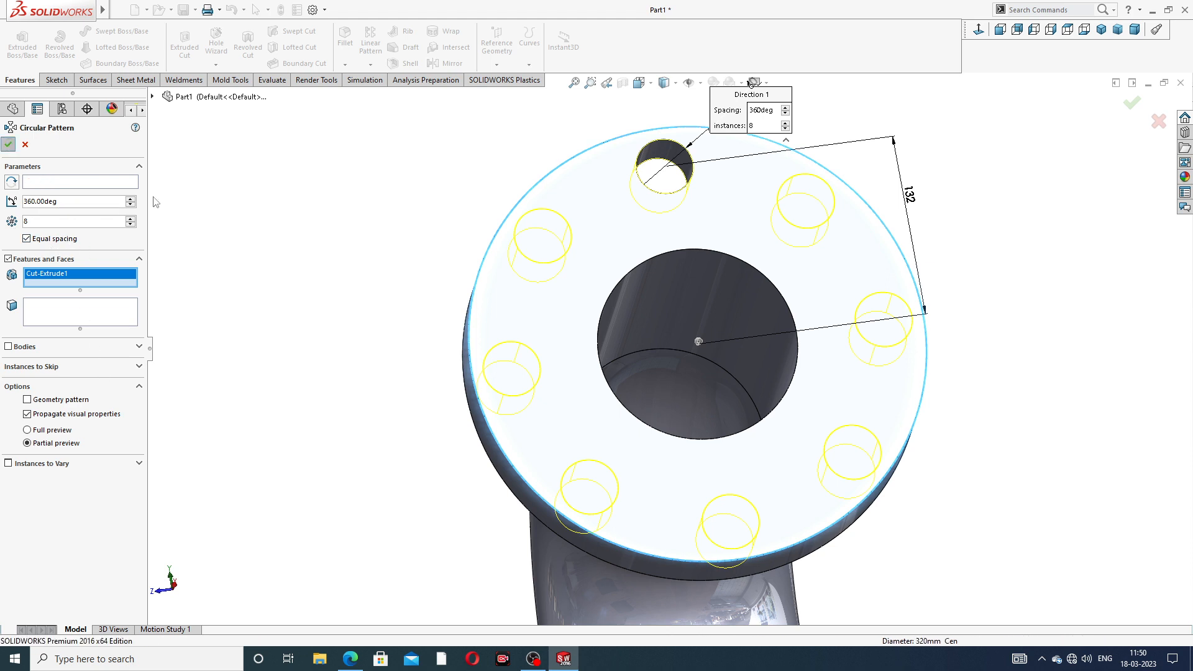
# - Start a sketch on the annular end face of the pipe's lower, unflanged end and view it face-on
pyautogui.press('z')
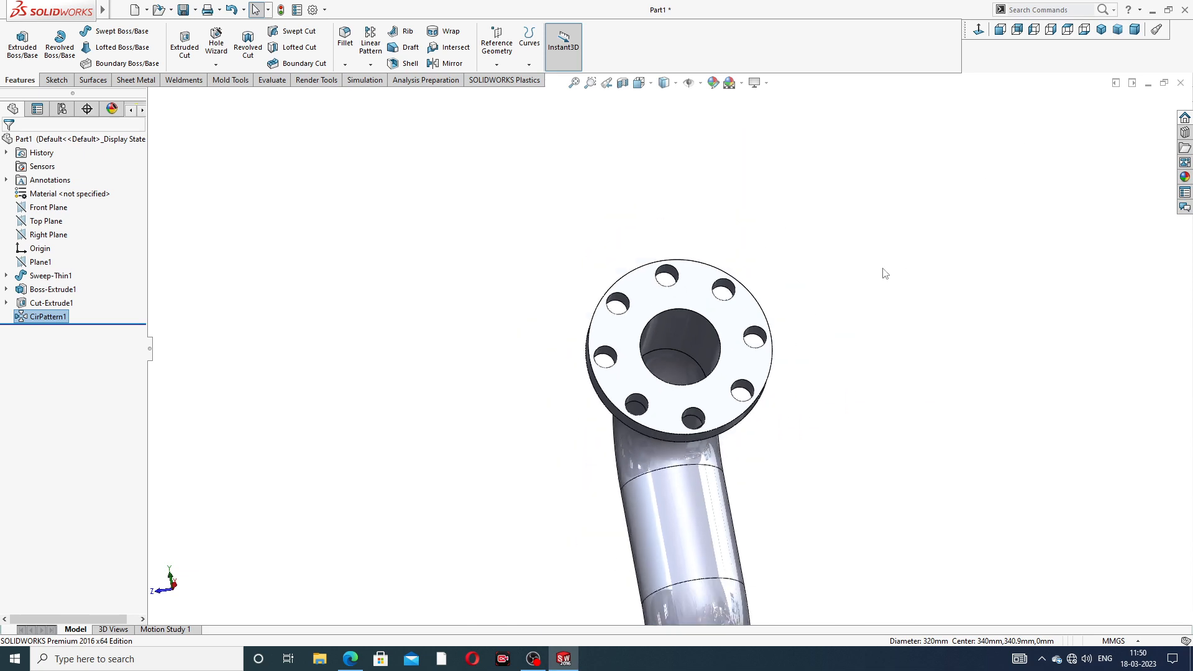
pyautogui.moveTo(822, 282); pyautogui.dragTo(872, 233, button='middle')
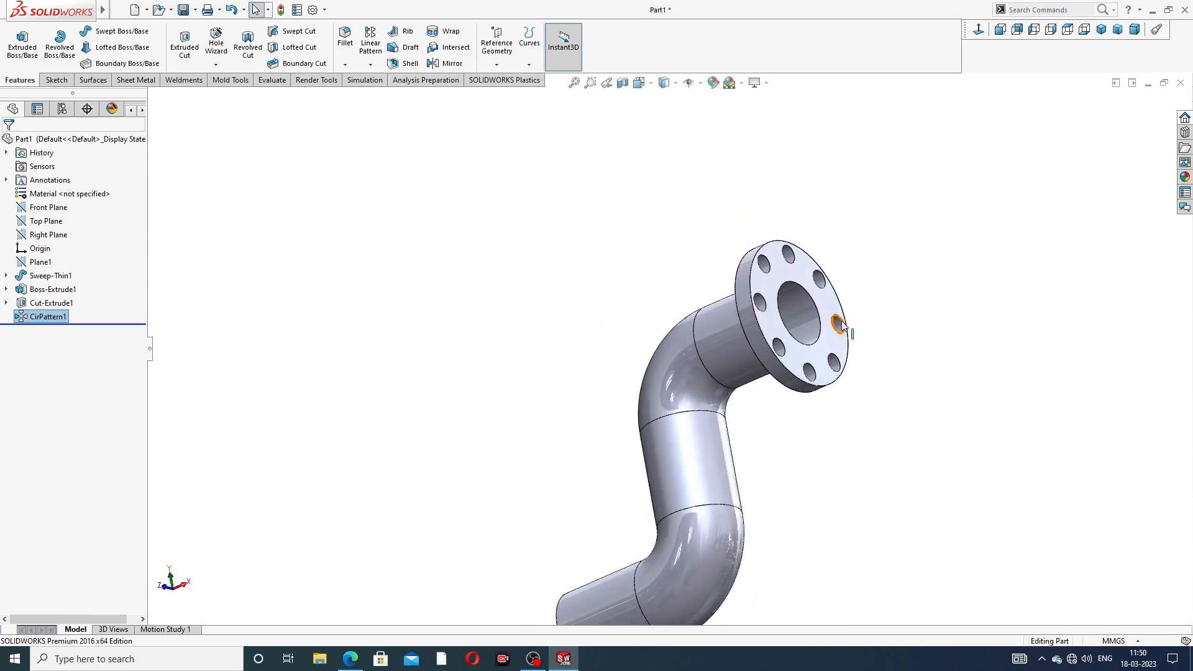
pyautogui.scroll(3, 837, 321)
pyautogui.moveTo(801, 375); pyautogui.dragTo(901, 260, button='middle')
pyautogui.moveTo(733, 463); pyautogui.dragTo(758, 430, button='middle')
pyautogui.scroll(-3, 757, 430)
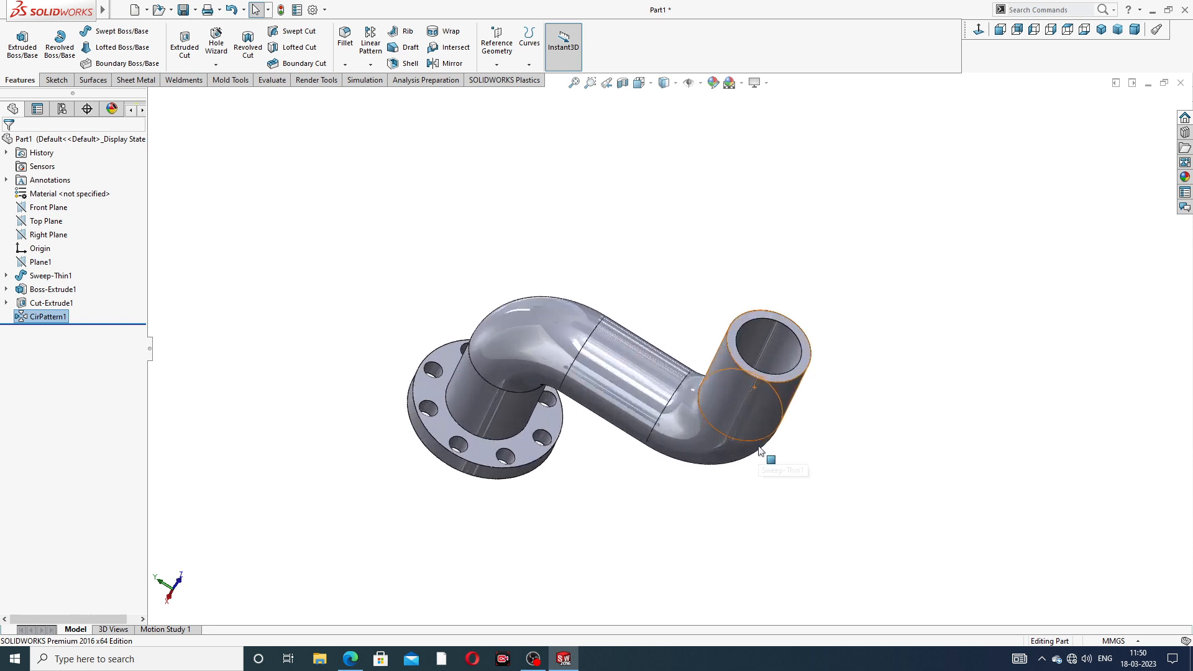
pyautogui.click(759, 313)
pyautogui.click(808, 276)
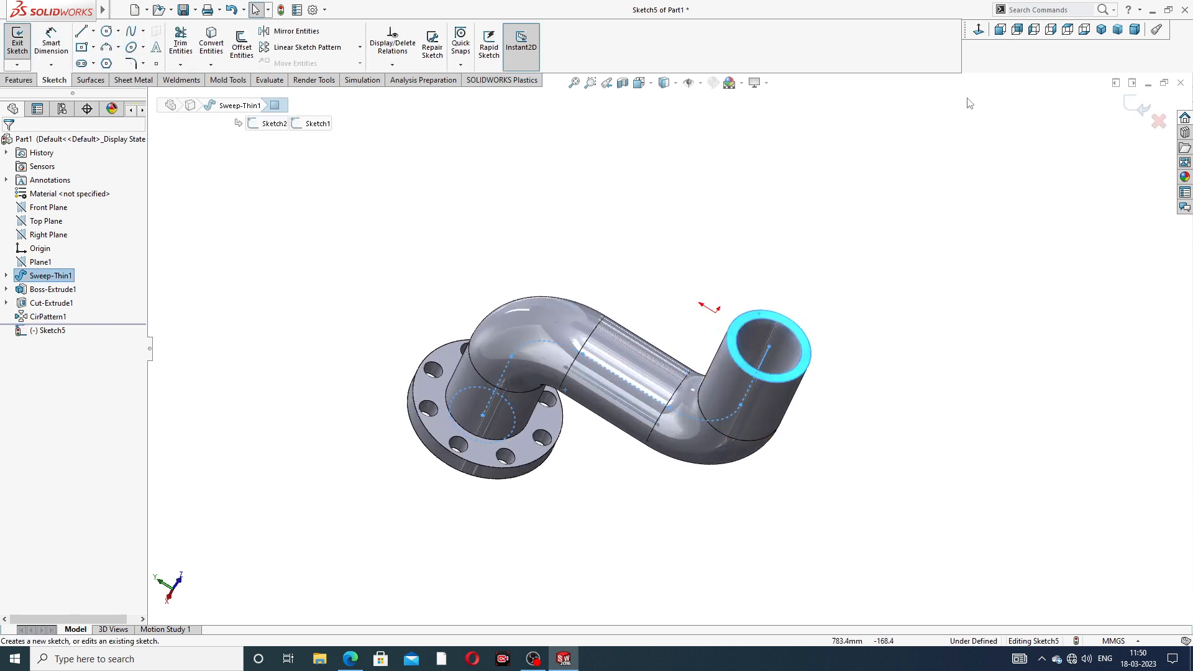
pyautogui.click(979, 36)
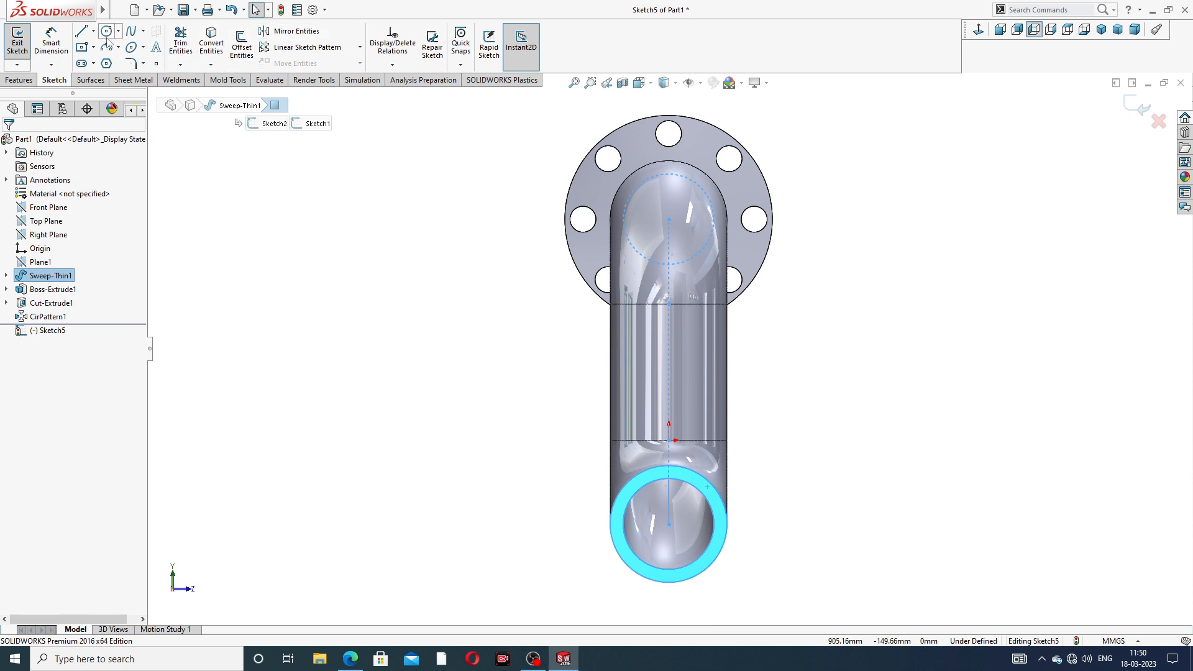
# - Draw a circle about 285 mm in diameter centred on the lower pipe opening, and leave the circle tool
pyautogui.click(108, 31)
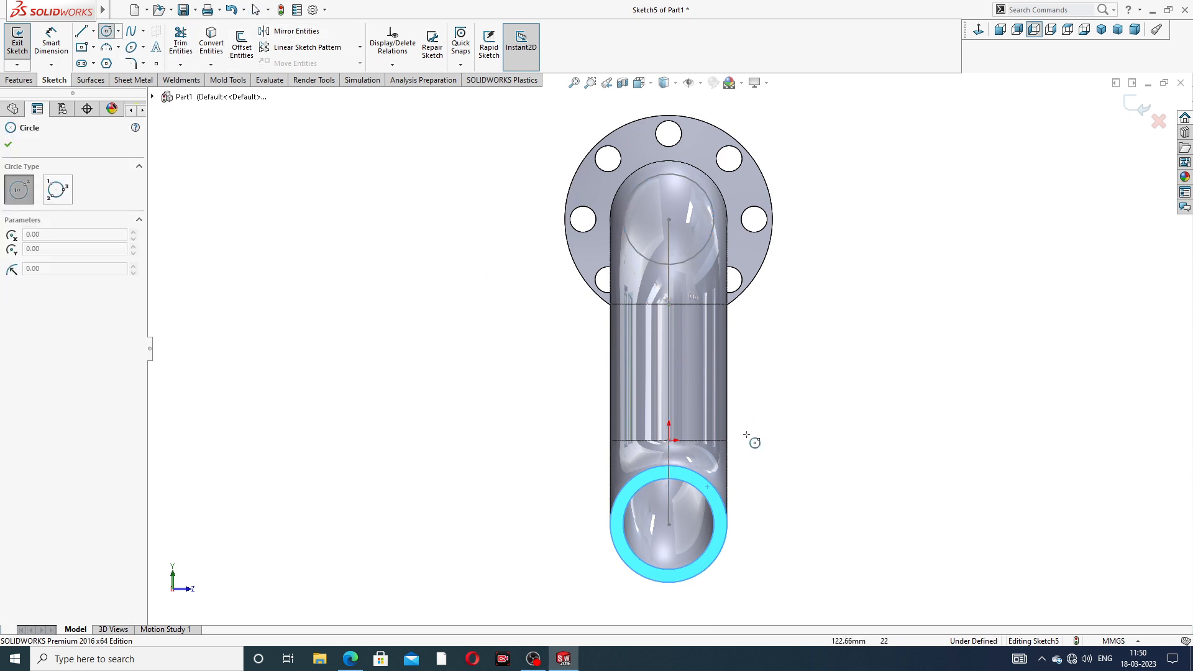
pyautogui.click(668, 524)
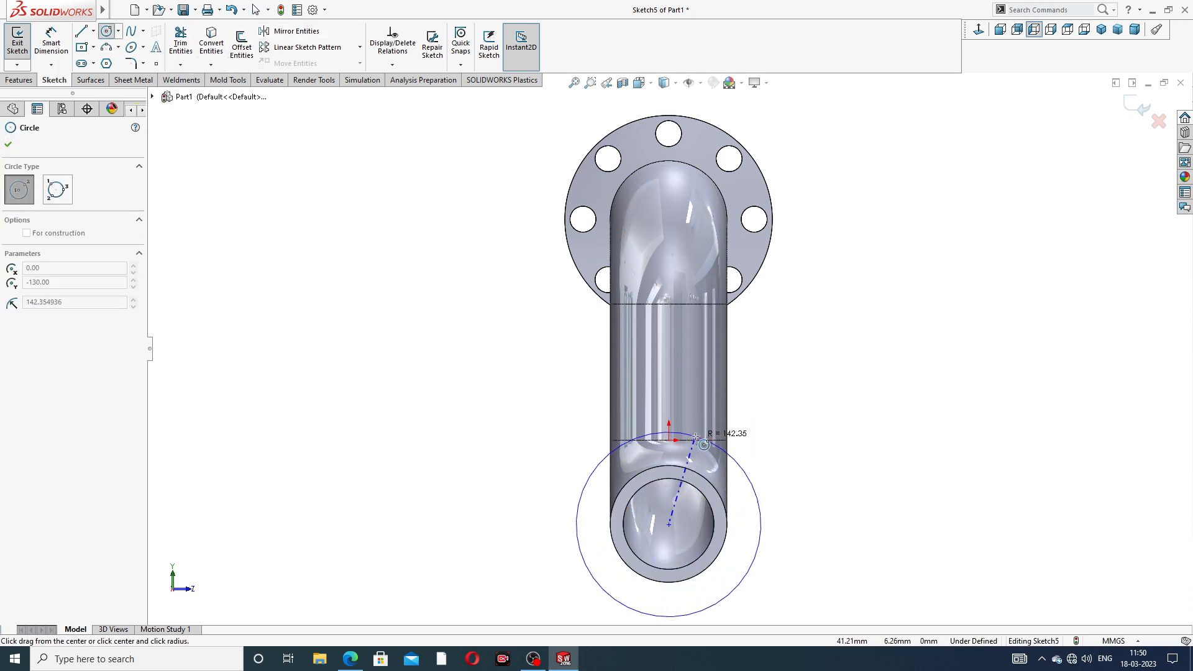
pyautogui.click(724, 452)
pyautogui.rightClick(801, 413)
pyautogui.click(805, 418)
pyautogui.scroll(-2, 733, 515)
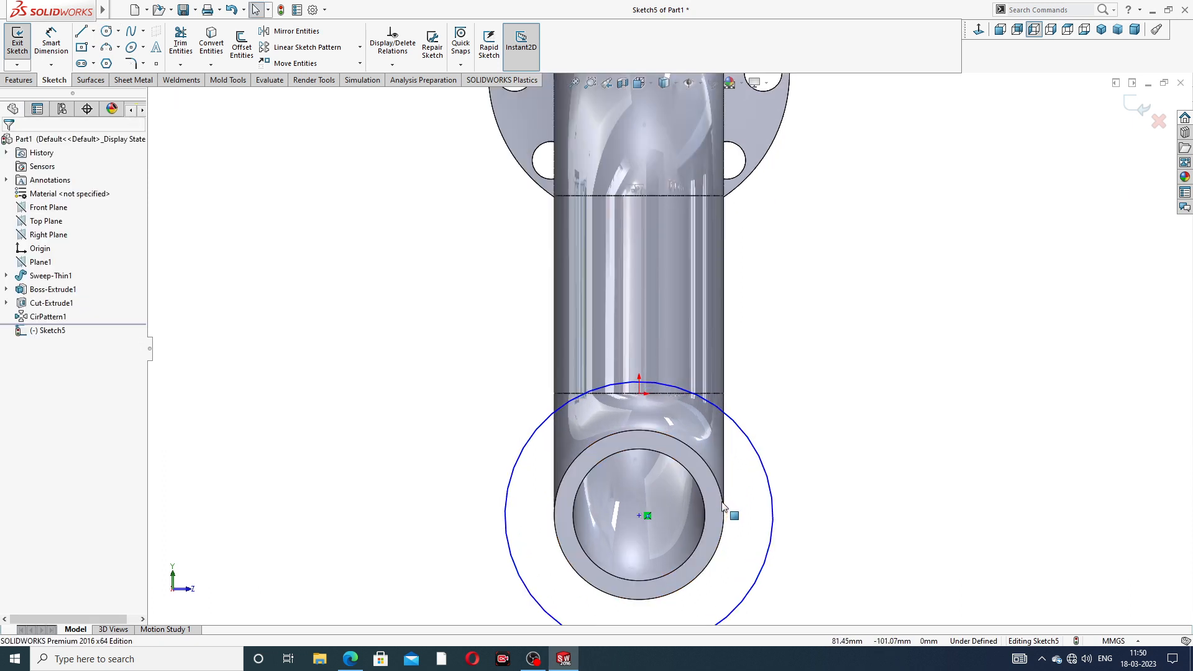
# - Dimension the lower flange circle's diameter to 320 mm
pyautogui.click(51, 43)
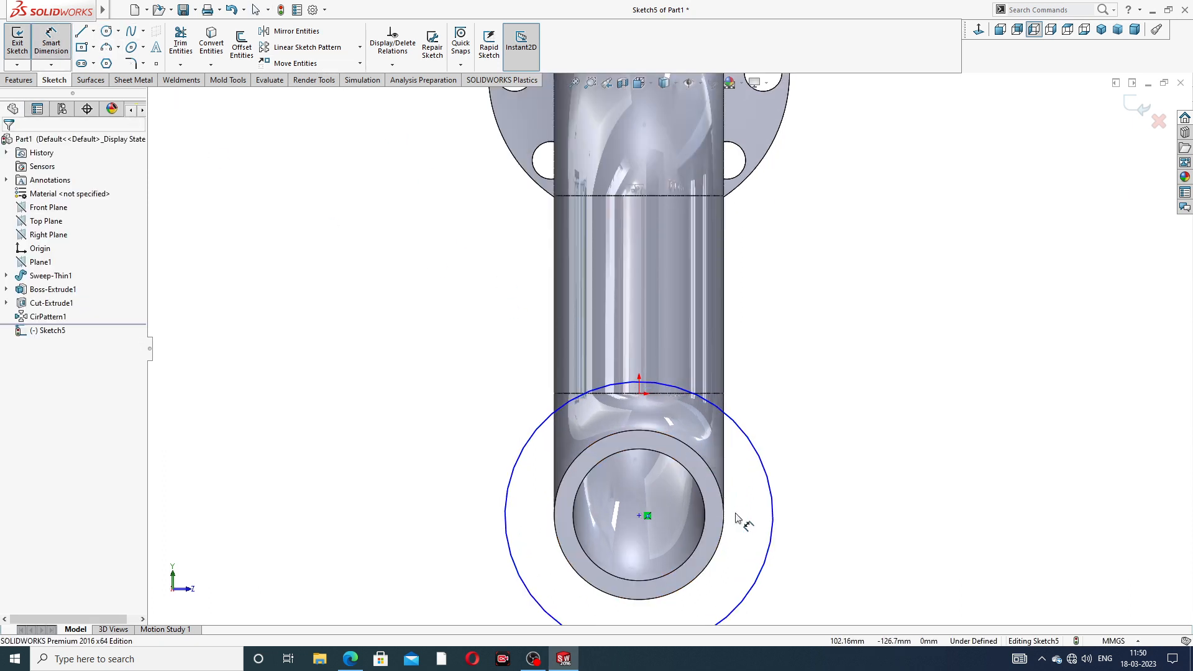
pyautogui.scroll(2, 748, 518)
pyautogui.click(719, 401)
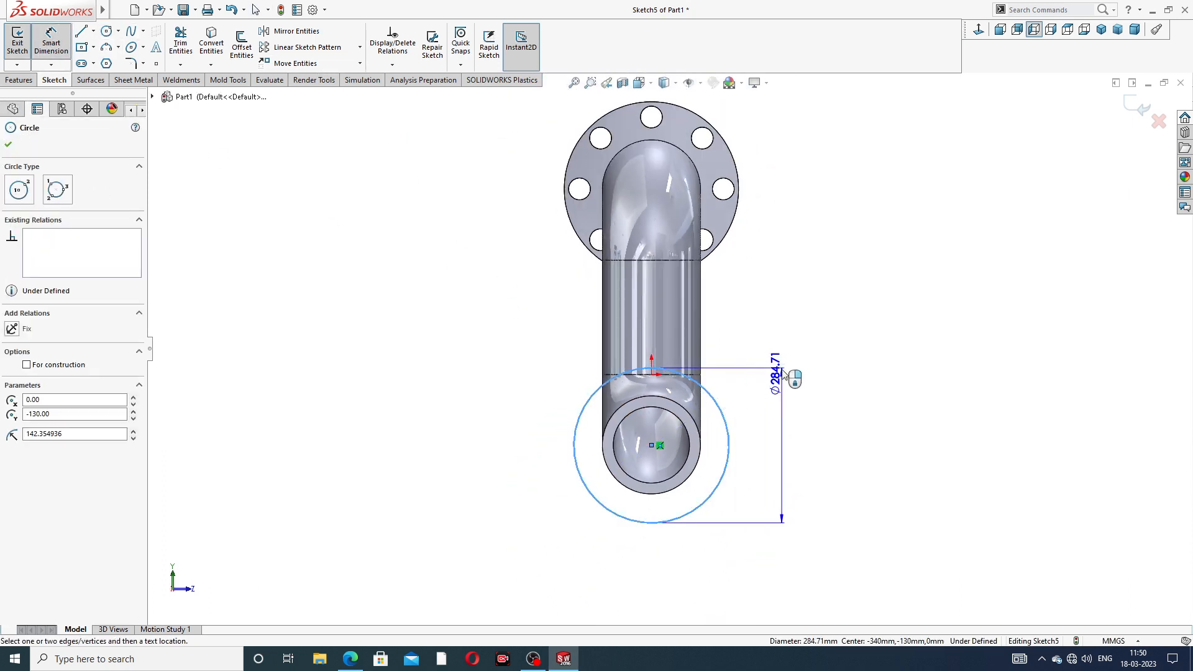
pyautogui.click(784, 362)
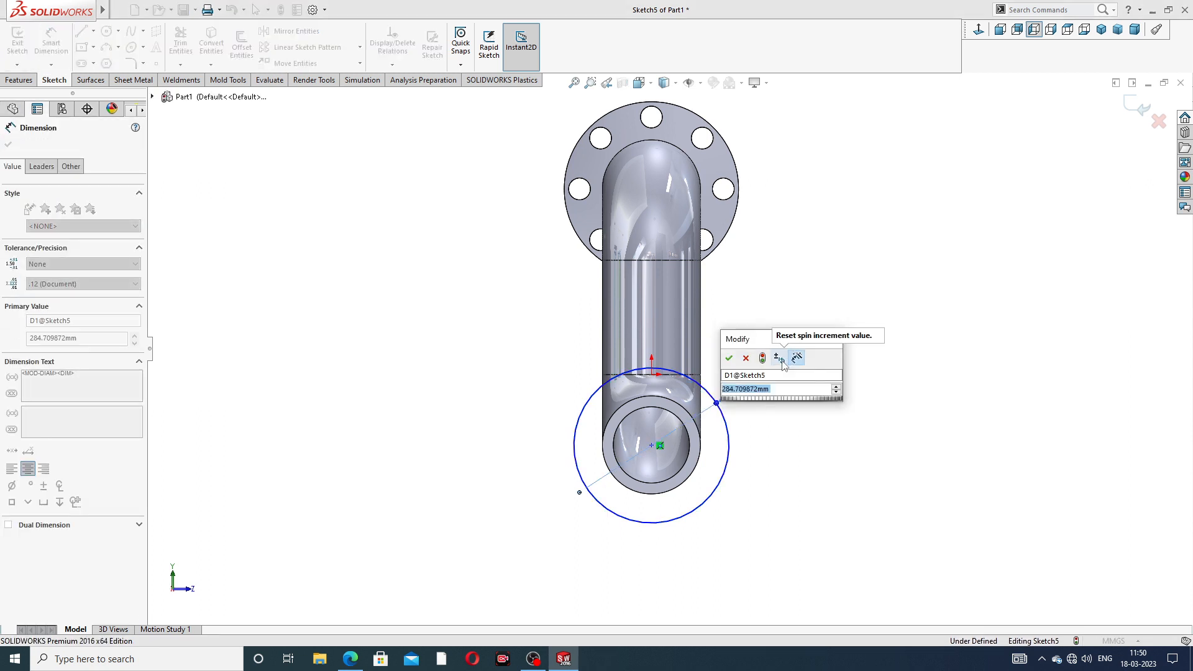
pyautogui.write('320')
pyautogui.press('Return')
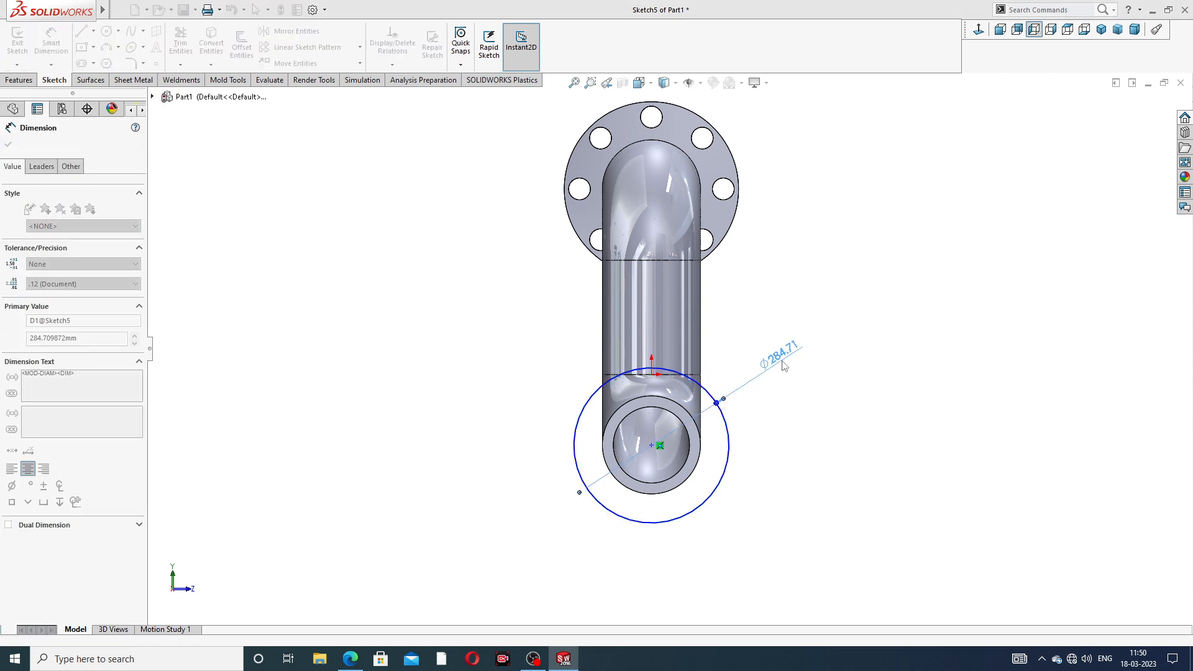
# - Leave the dimension tool and convert the pipe end's outer circular edge into the lower flange sketch
pyautogui.click(868, 345)
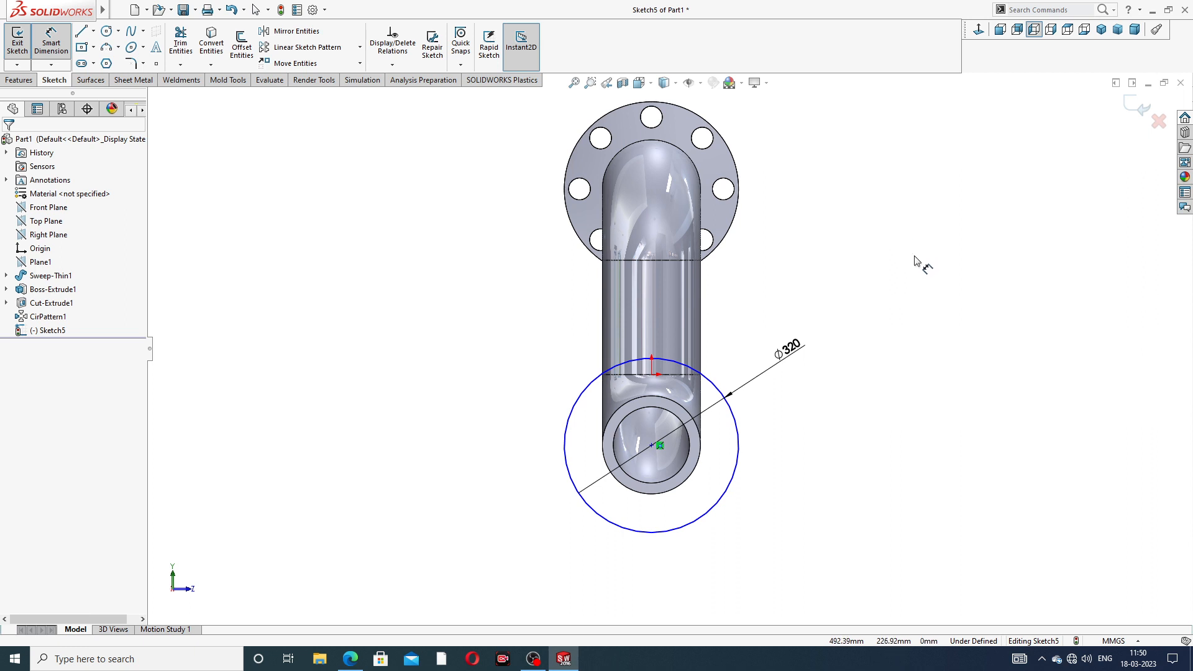
pyautogui.scroll(-3, 741, 332)
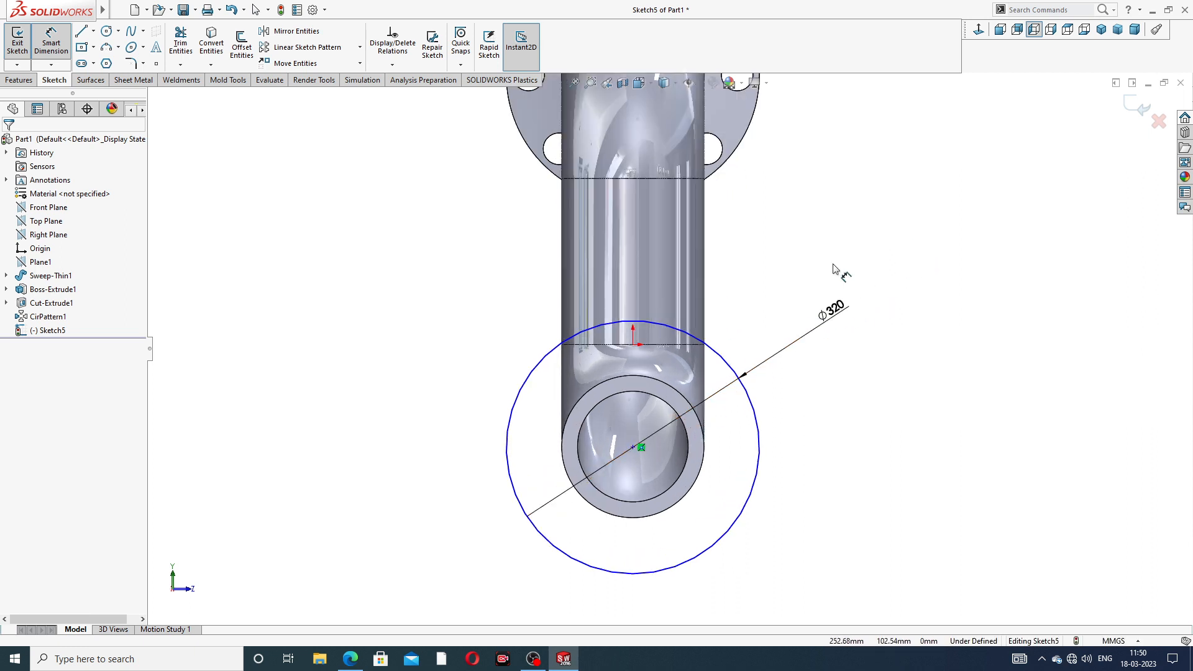
pyautogui.rightClick(809, 252)
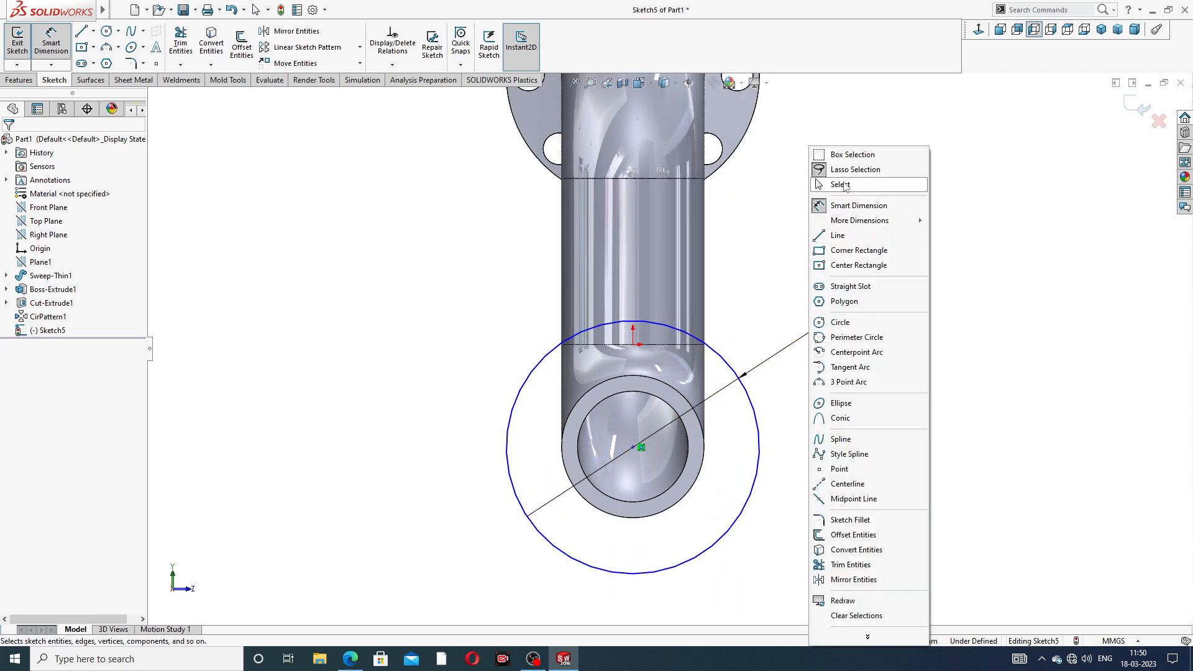
pyautogui.click(839, 185)
pyautogui.scroll(-1, 646, 461)
pyautogui.scroll(-1, 644, 457)
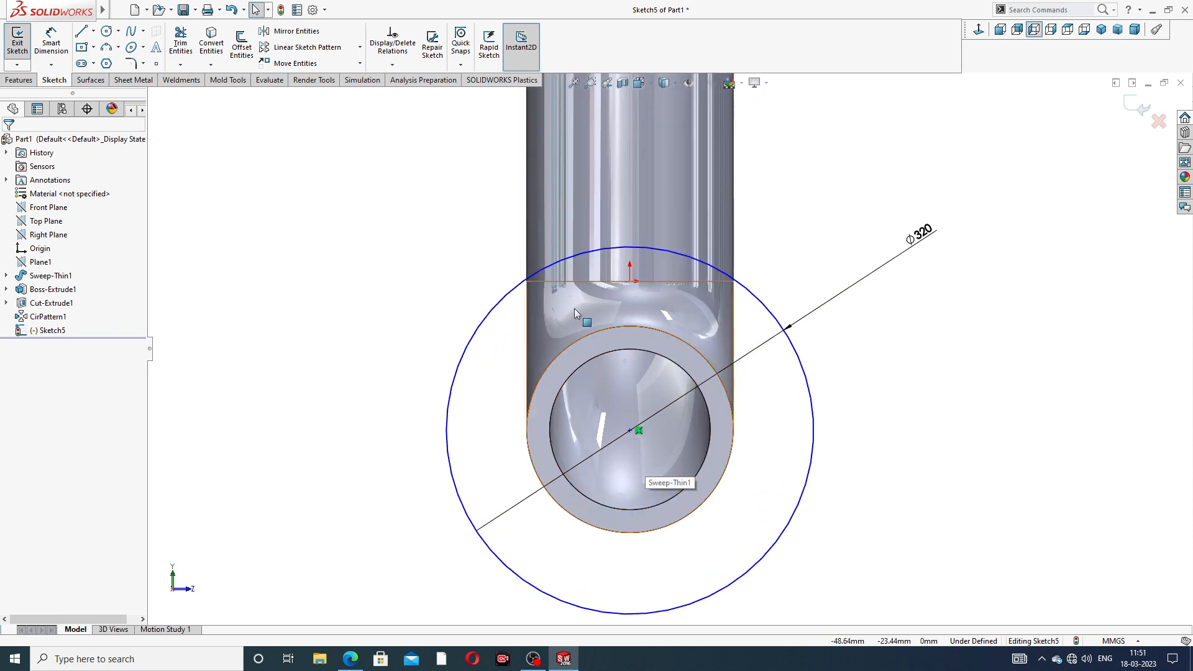
pyautogui.click(607, 325)
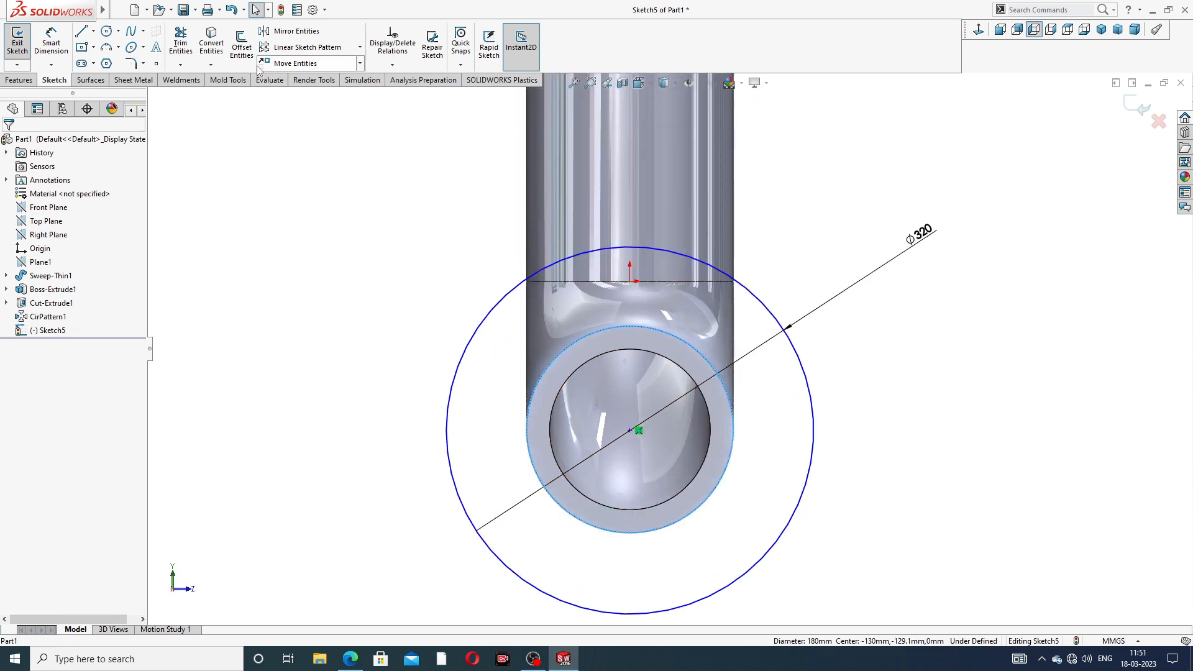
pyautogui.click(212, 47)
pyautogui.scroll(2, 497, 307)
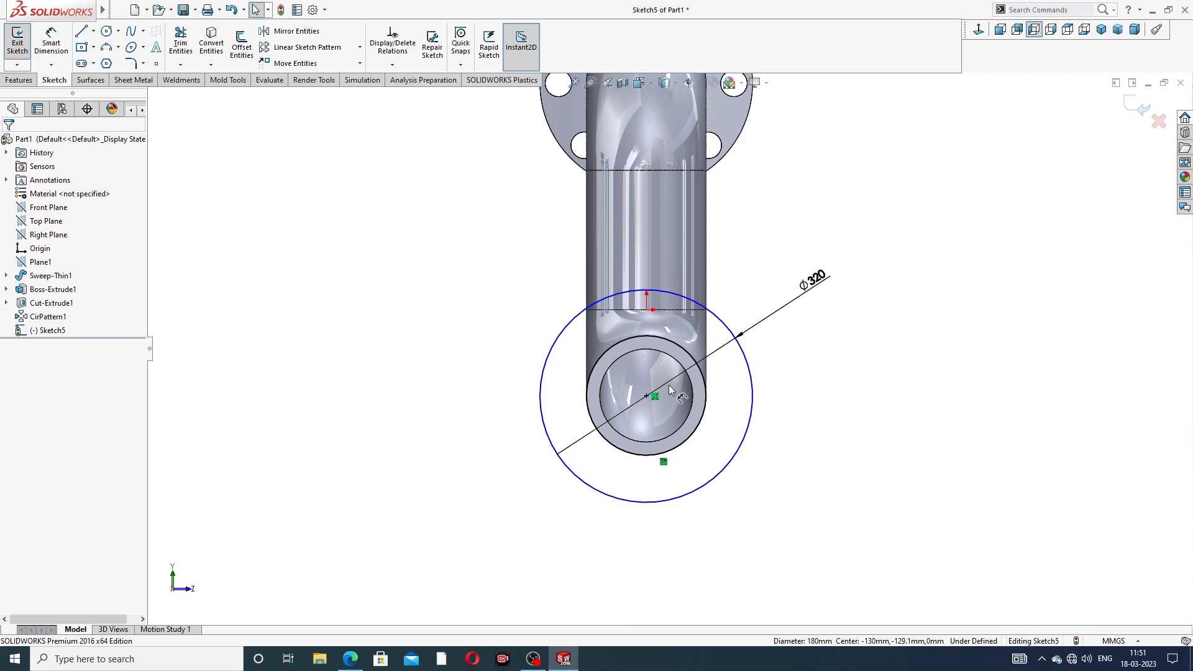
# - Add a vertical relation between the origin and the flange circle's centre, and move the diameter dimension closer to the circle
pyautogui.click(646, 311)
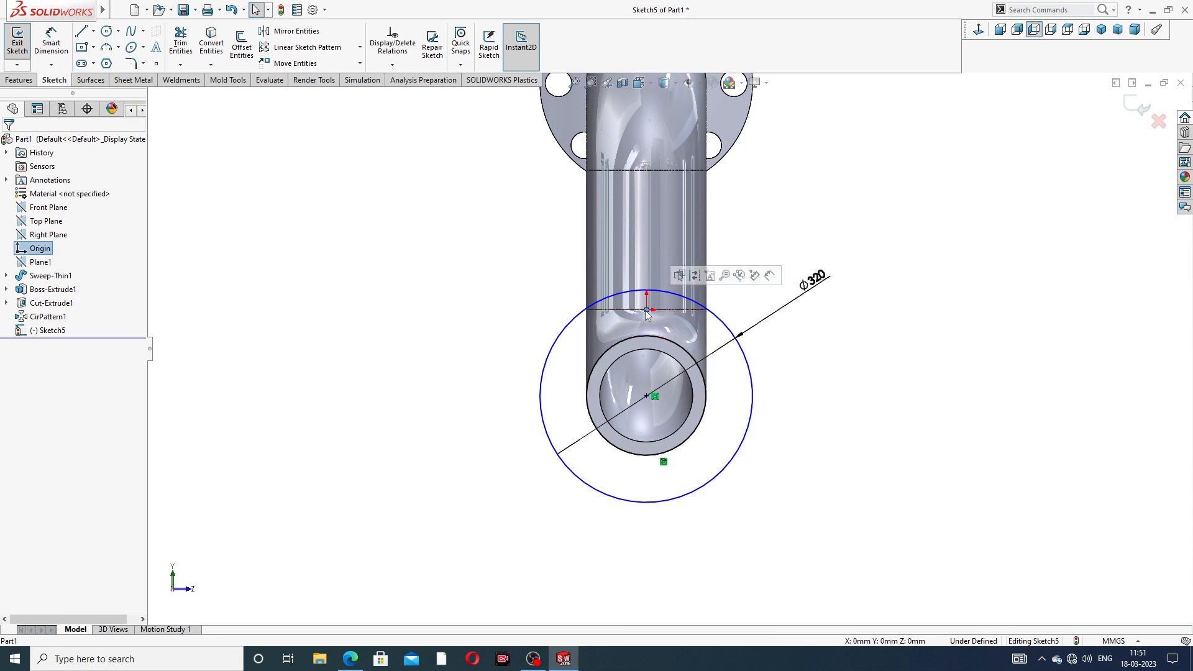
pyautogui.keyDown('ctrl'); pyautogui.click(646, 395); pyautogui.keyUp('ctrl')
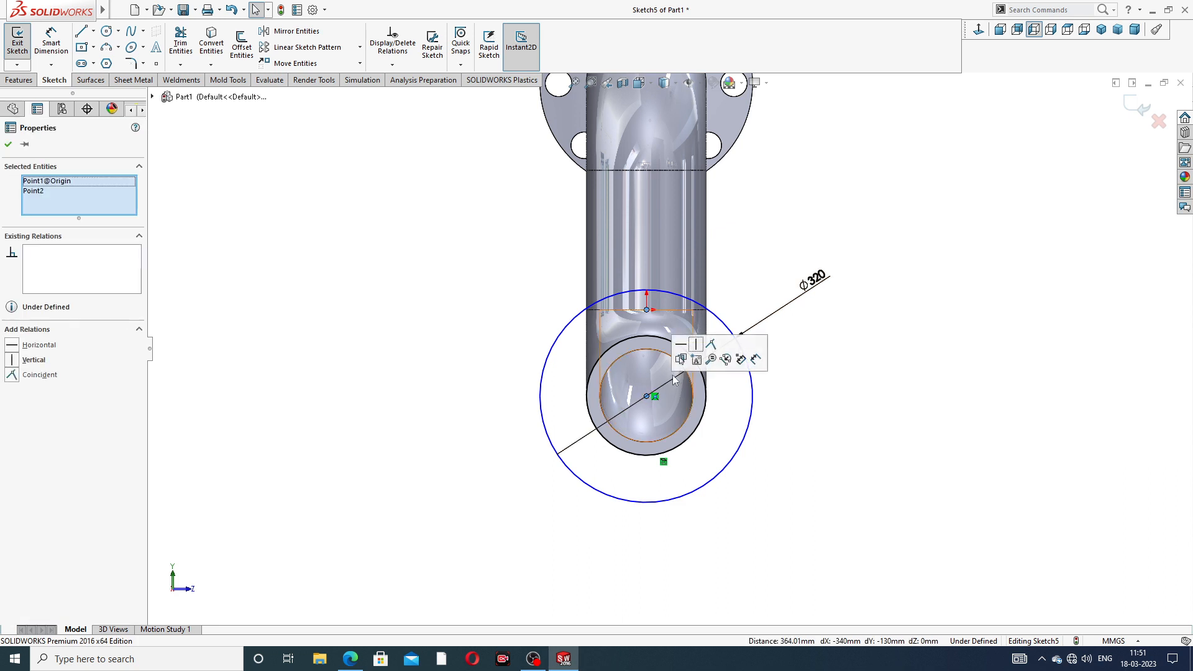
pyautogui.click(696, 345)
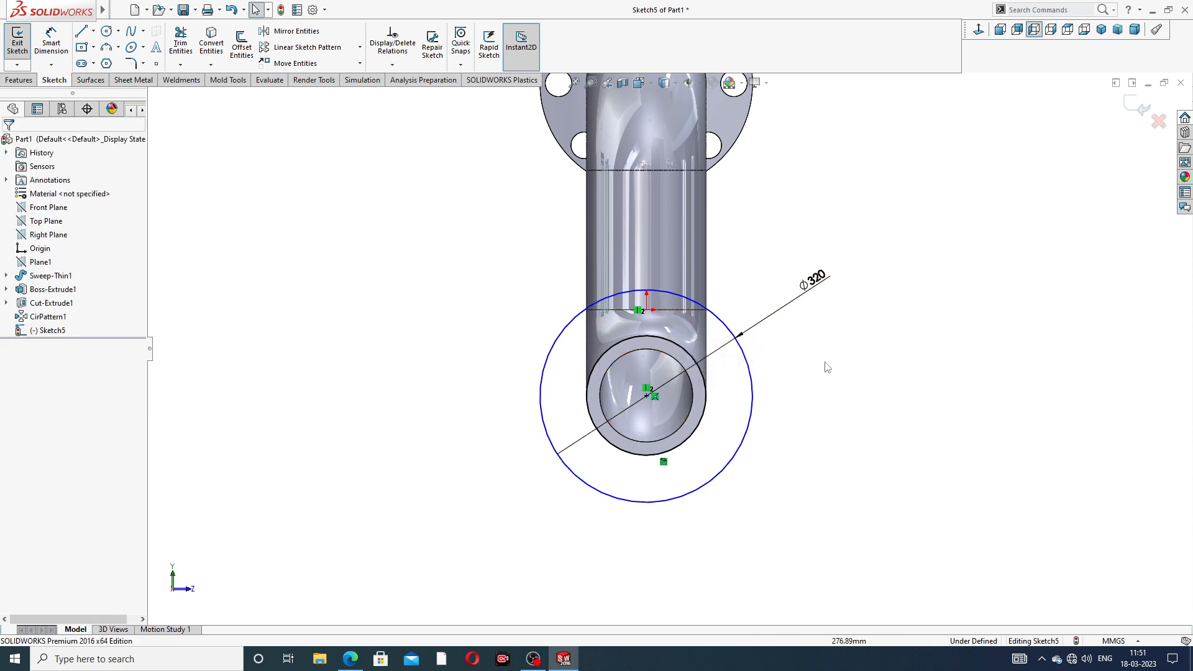
pyautogui.scroll(-2, 698, 389)
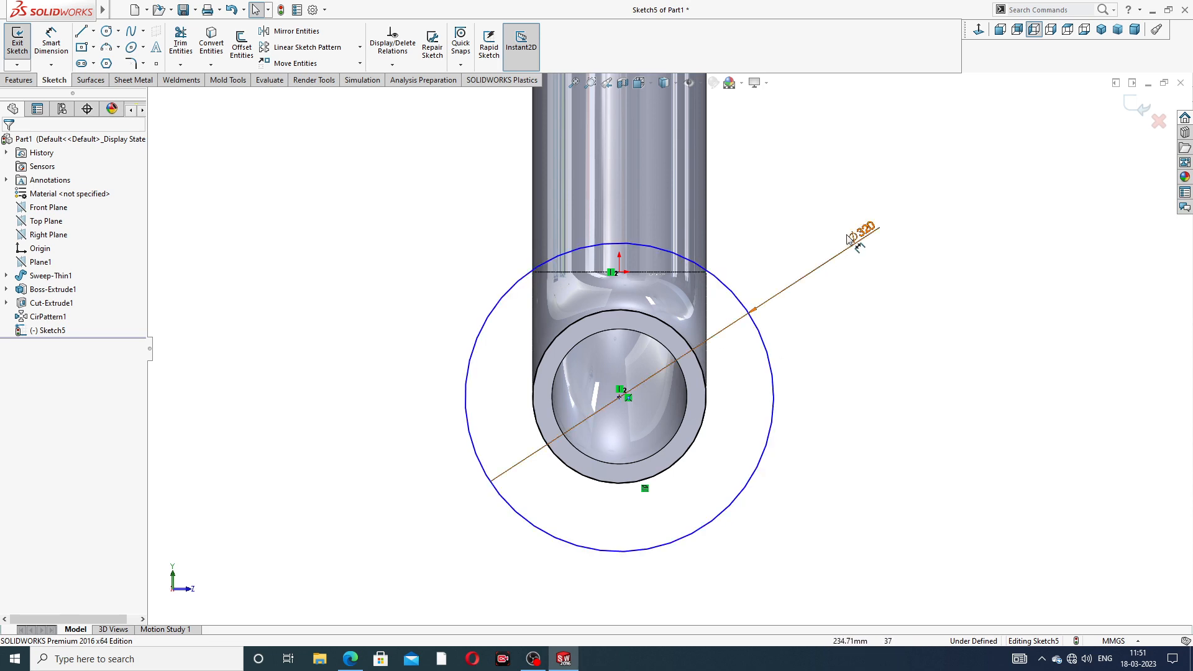
pyautogui.moveTo(862, 234); pyautogui.dragTo(833, 255)
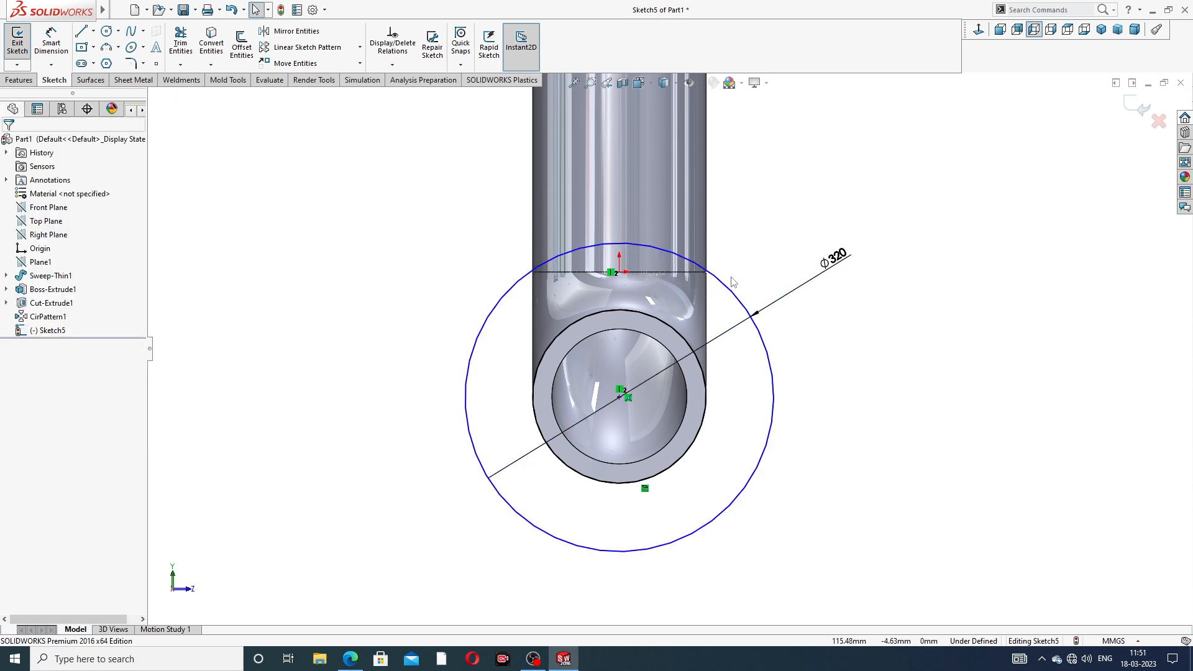
# - Merge the 320 mm circle's centre with the nearby centre point of the converted pipe-edge circle
pyautogui.scroll(2, 748, 292)
pyautogui.moveTo(732, 330); pyautogui.dragTo(681, 379, button='middle')
pyautogui.scroll(-10, 680, 360)
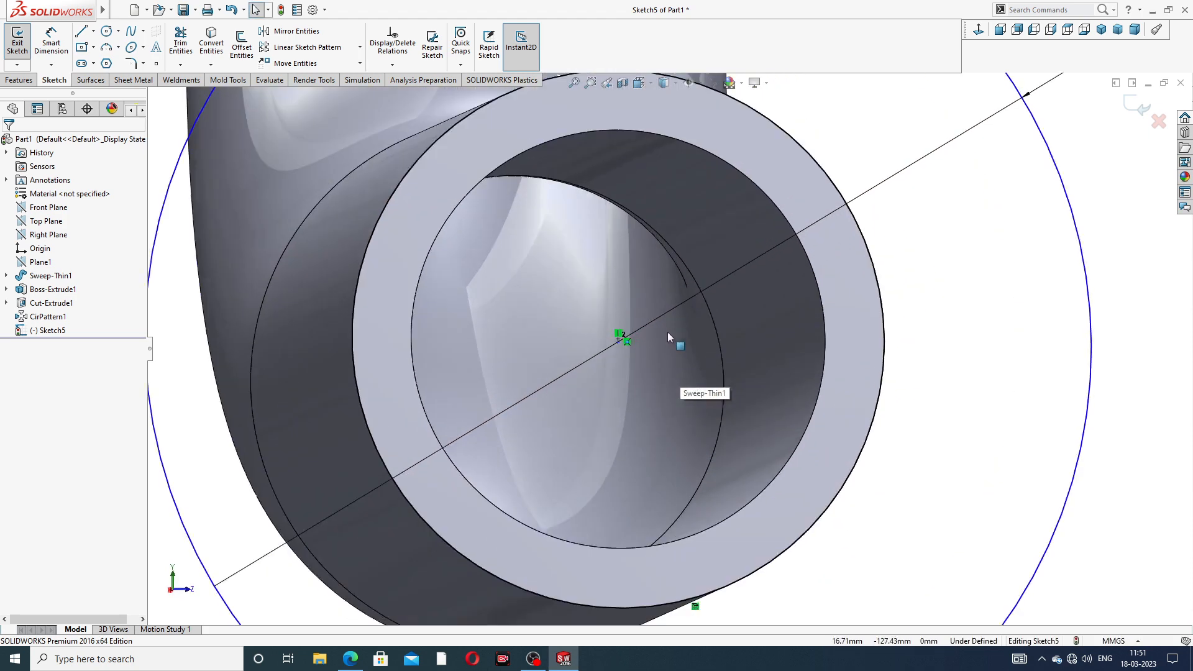
pyautogui.scroll(-4, 606, 342)
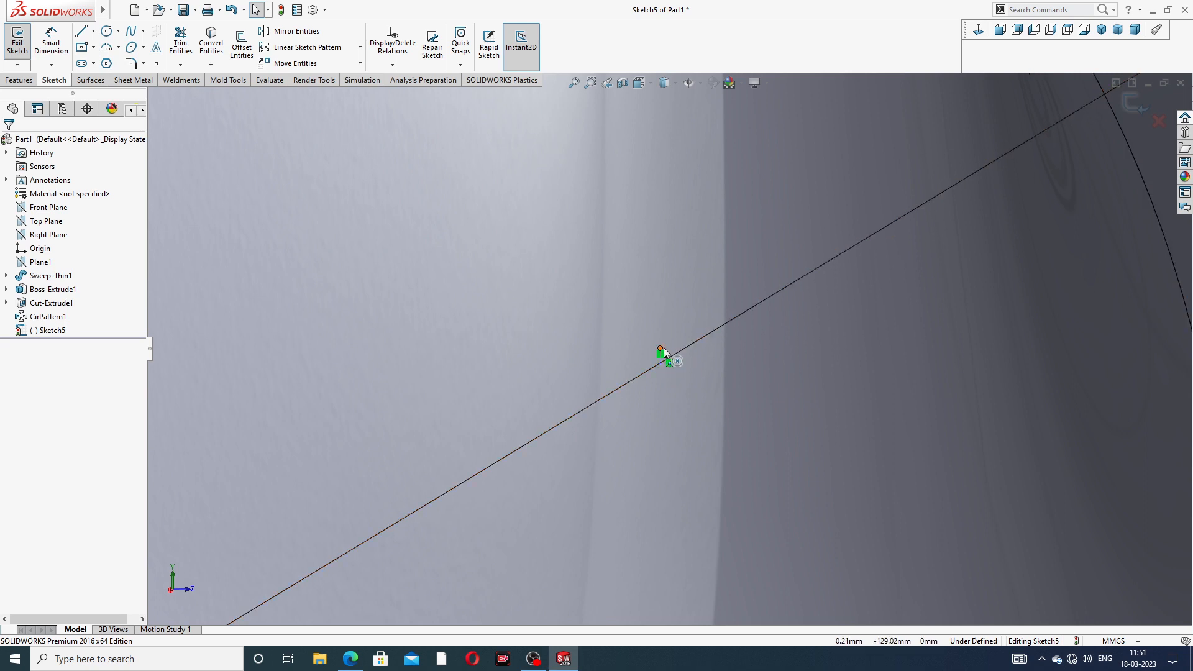
pyautogui.click(662, 351)
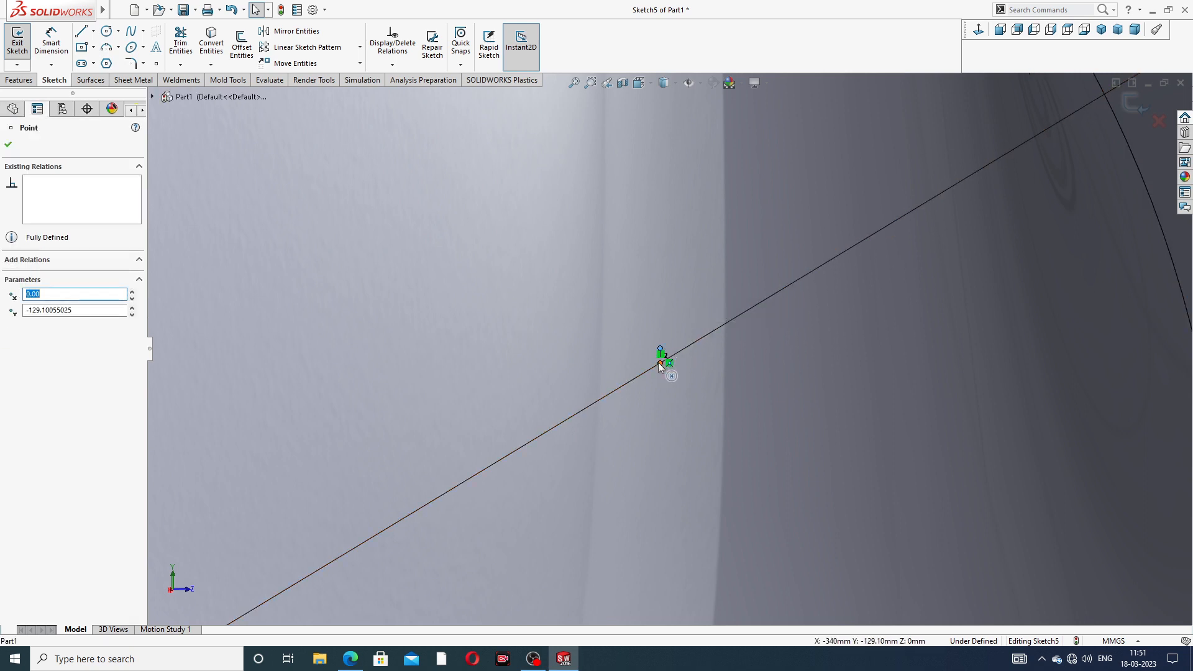
pyautogui.keyDown('ctrl'); pyautogui.click(657, 362); pyautogui.keyUp('ctrl')
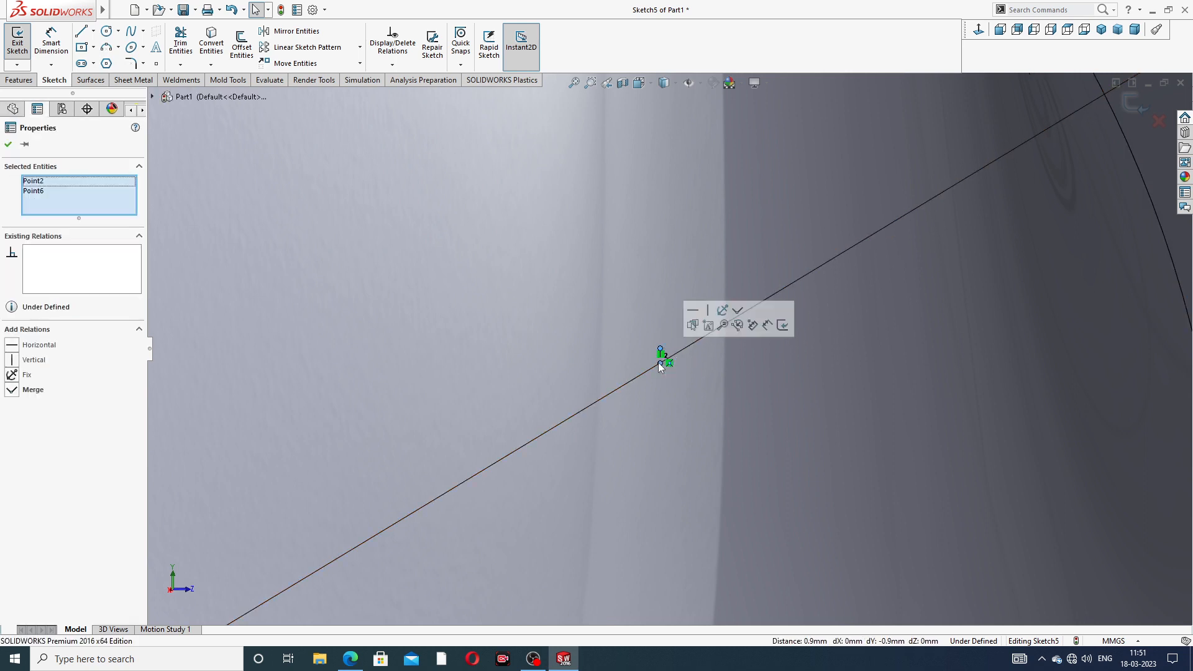
pyautogui.click(737, 310)
pyautogui.scroll(10, 761, 366)
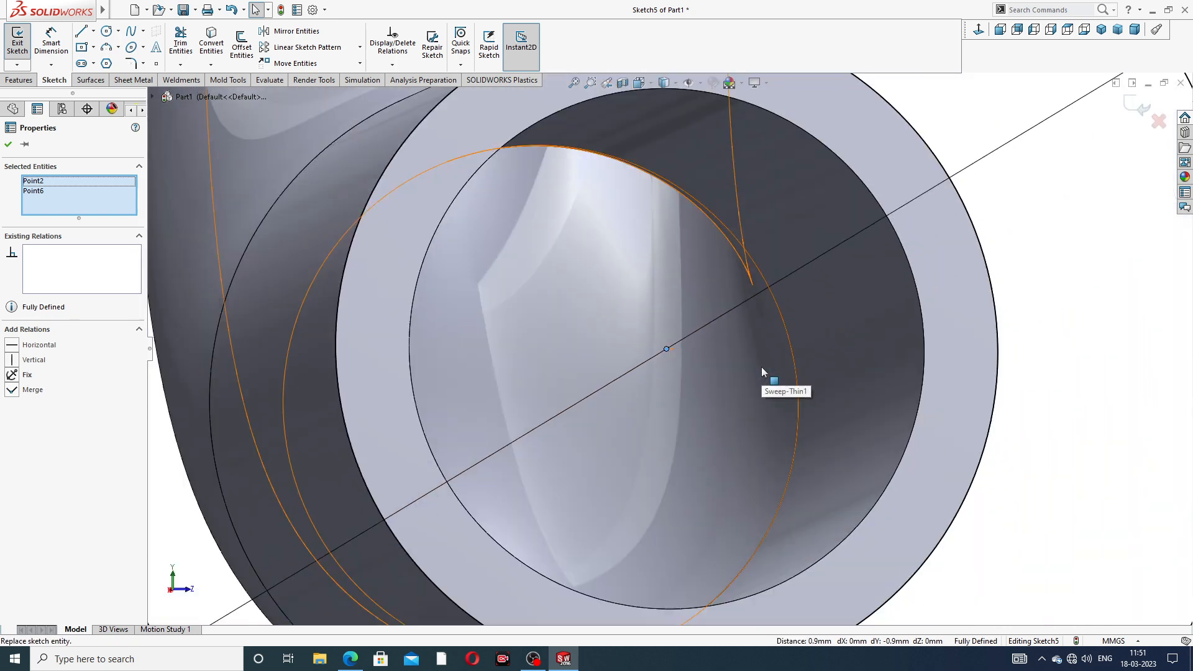
pyautogui.scroll(3, 768, 366)
pyautogui.click(867, 170)
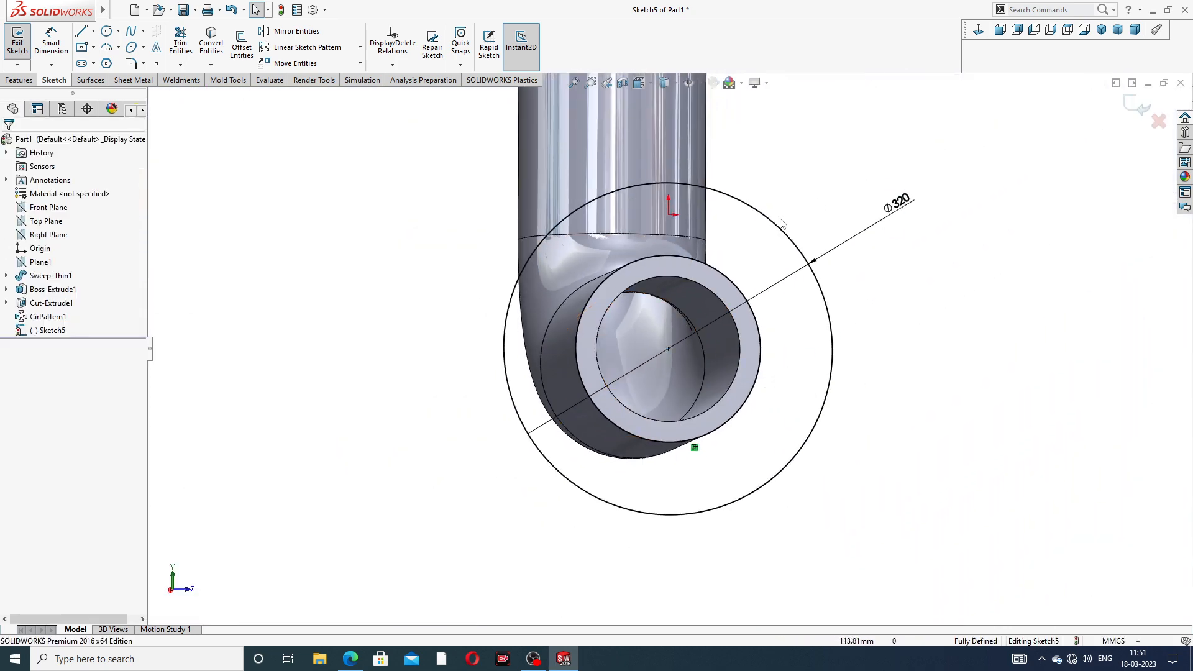
# - Exit the sketch and extrude the lower flange ring 40 mm blind, in the reversed direction back along the pipe
pyautogui.scroll(5, 725, 328)
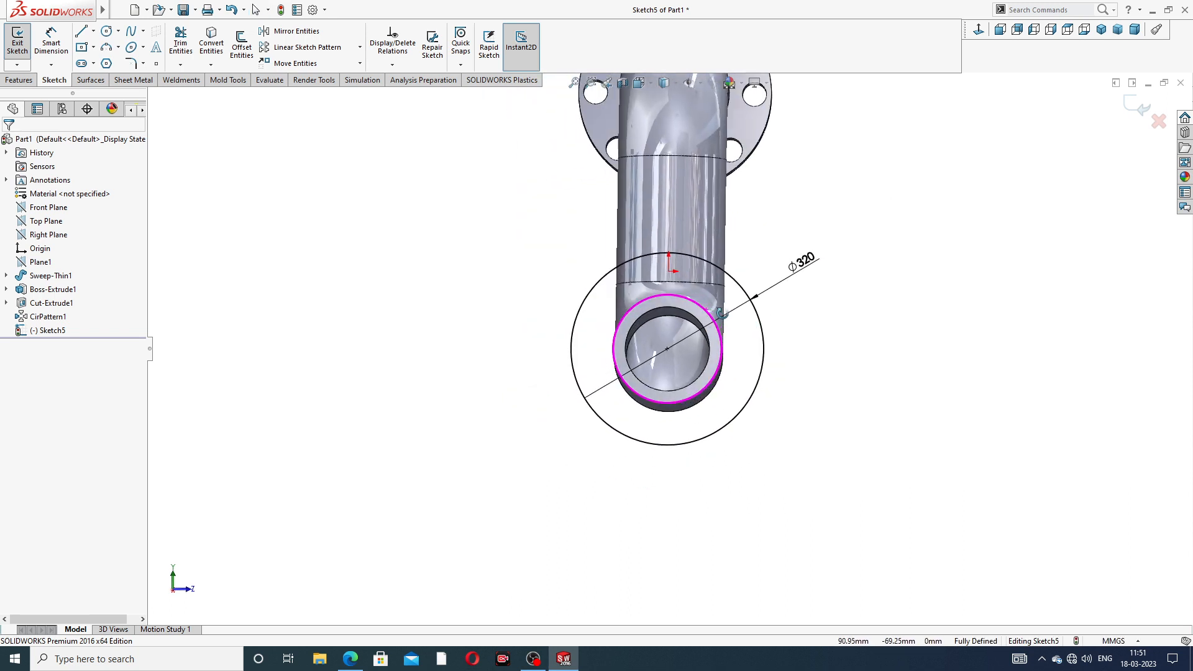
pyautogui.moveTo(726, 311); pyautogui.dragTo(708, 329, button='middle')
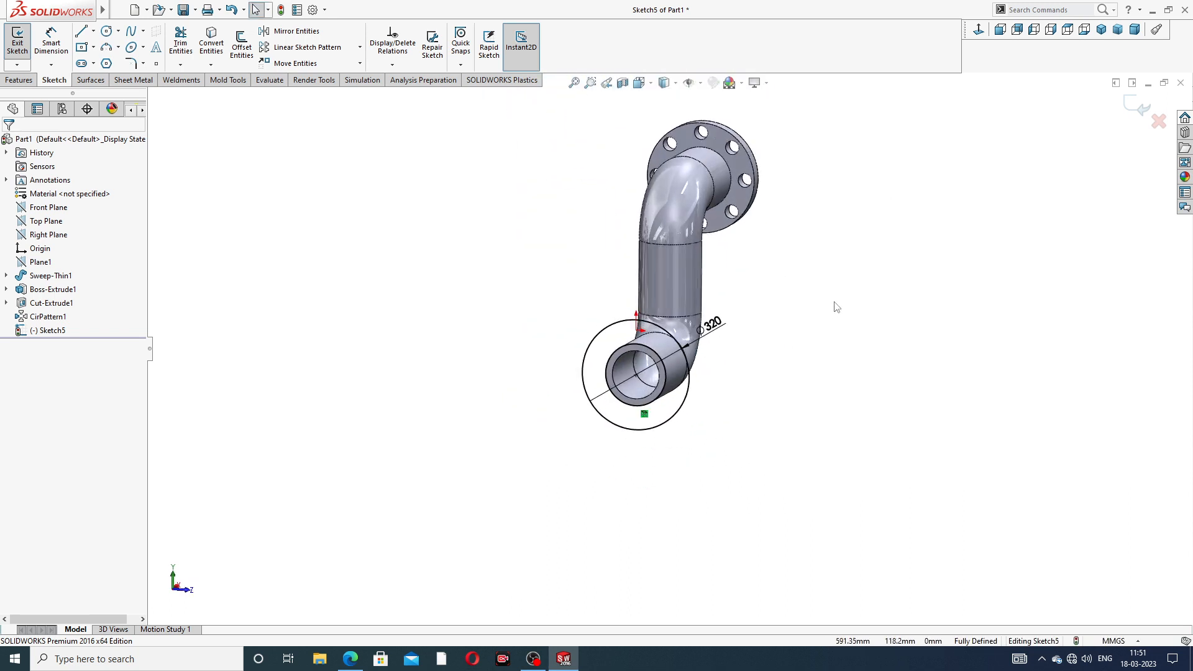
pyautogui.scroll(-3, 792, 324)
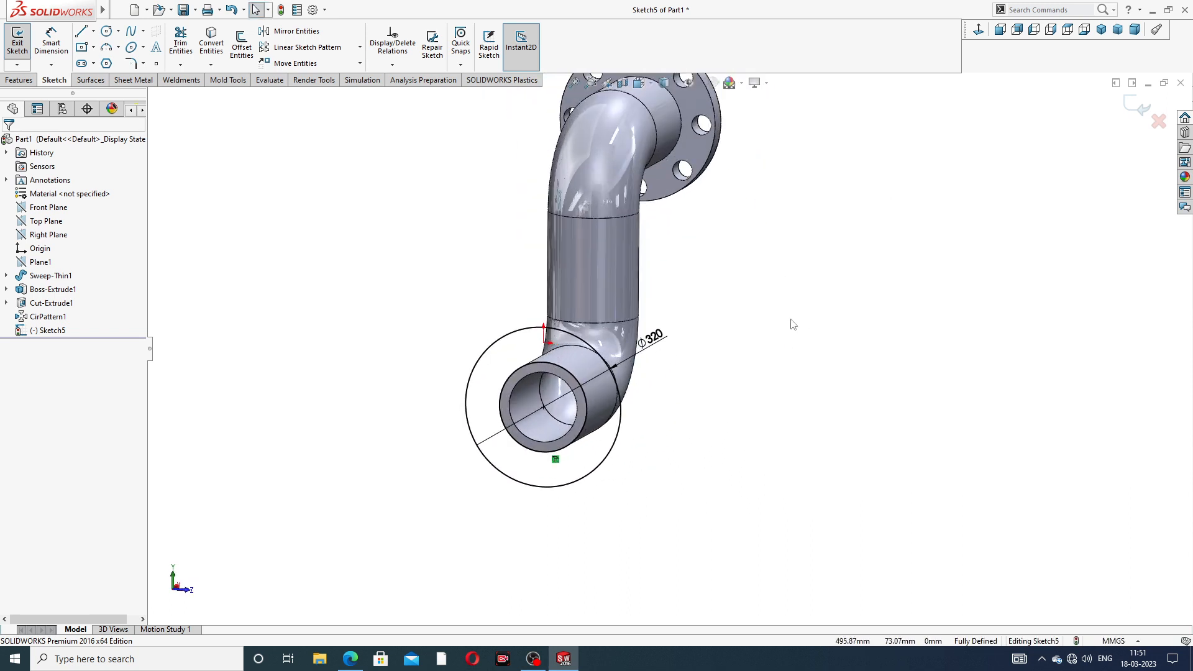
pyautogui.click(1141, 109)
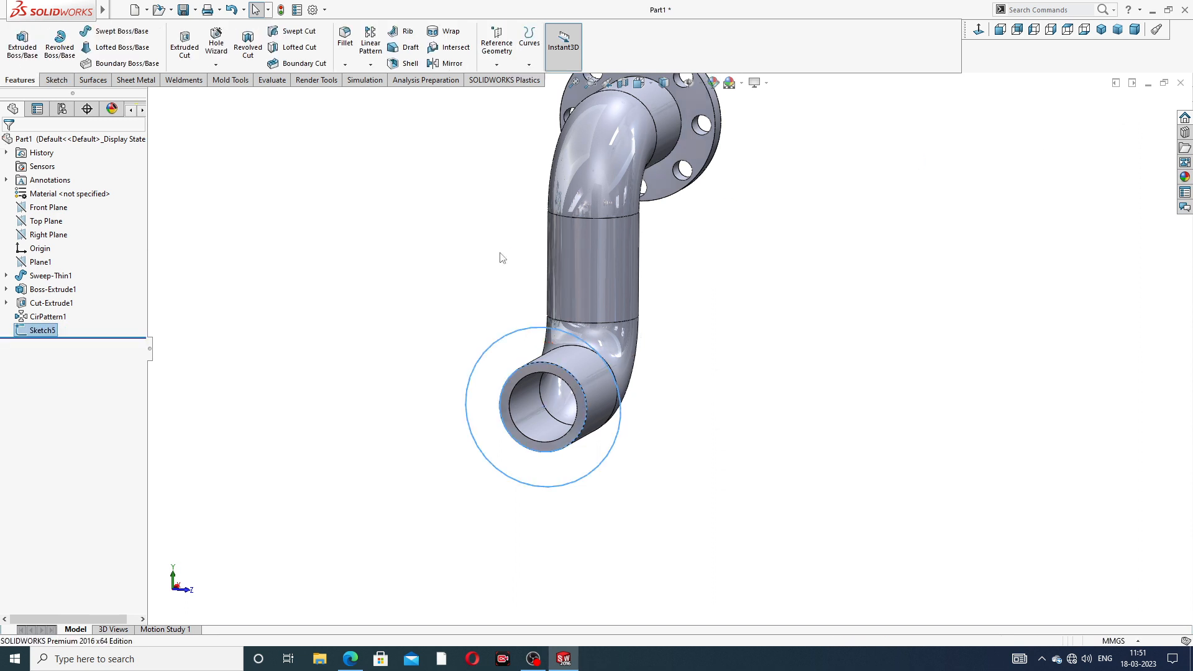
pyautogui.click(22, 43)
pyautogui.moveTo(425, 306); pyautogui.dragTo(397, 297, button='middle')
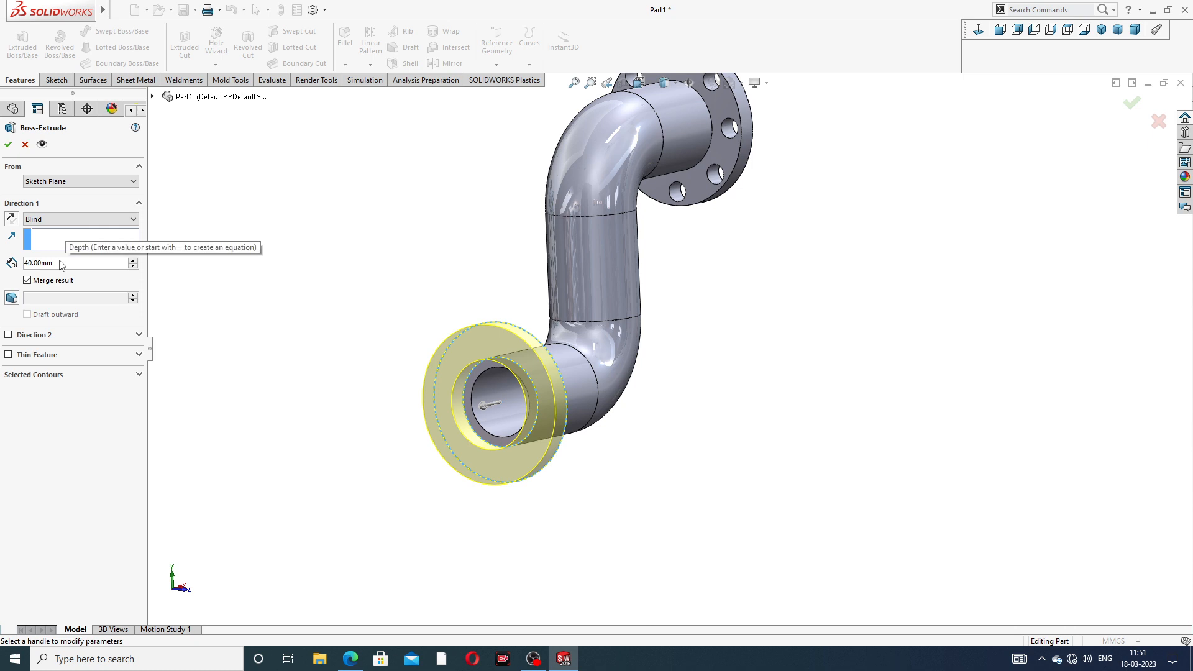
pyautogui.click(11, 219)
pyautogui.moveTo(354, 317); pyautogui.dragTo(259, 317, button='middle')
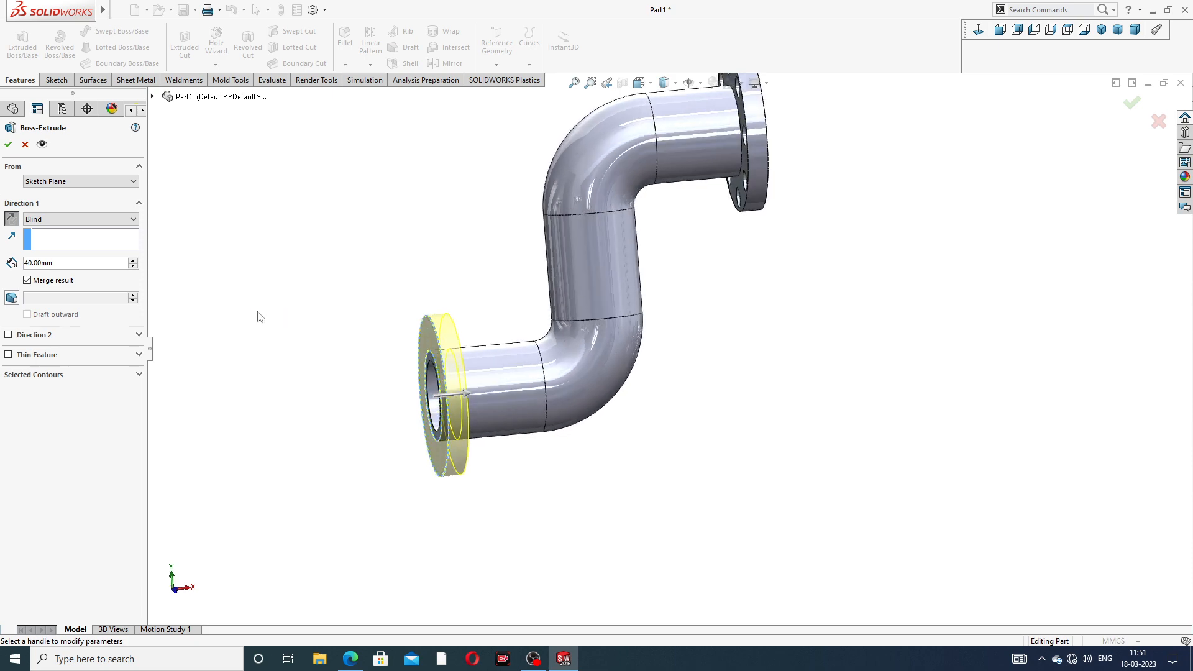
pyautogui.click(8, 144)
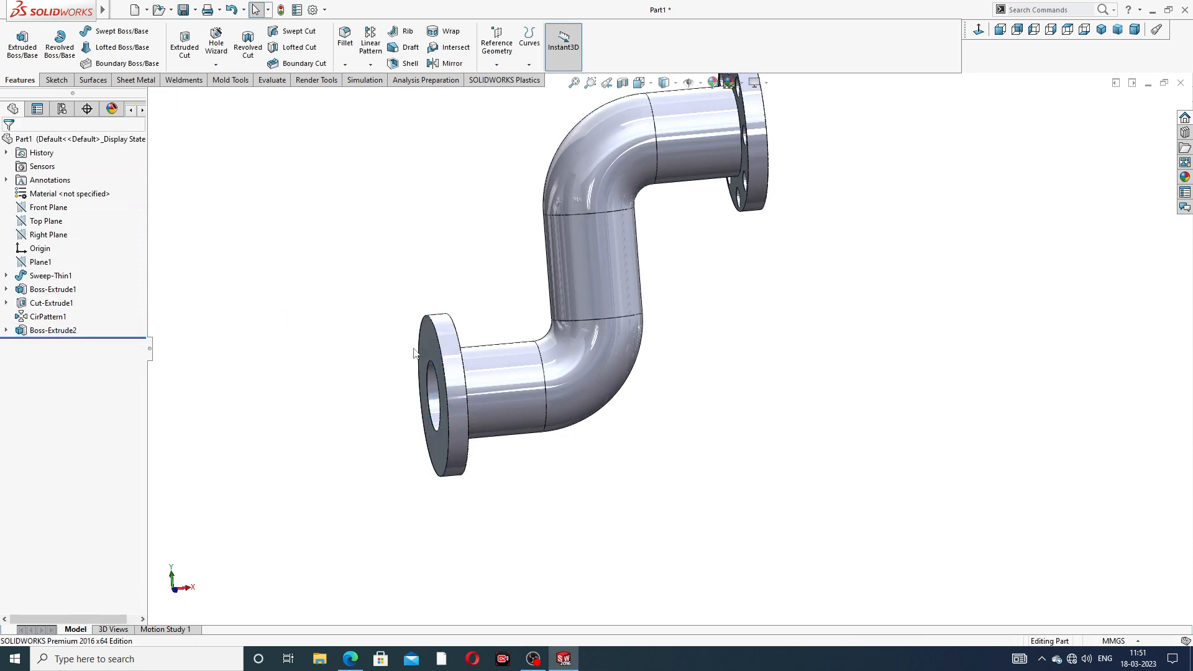
# - Start a sketch on the lower flange's outer face and view it face-on
pyautogui.scroll(-3, 404, 365)
pyautogui.moveTo(475, 365); pyautogui.dragTo(545, 307, button='middle')
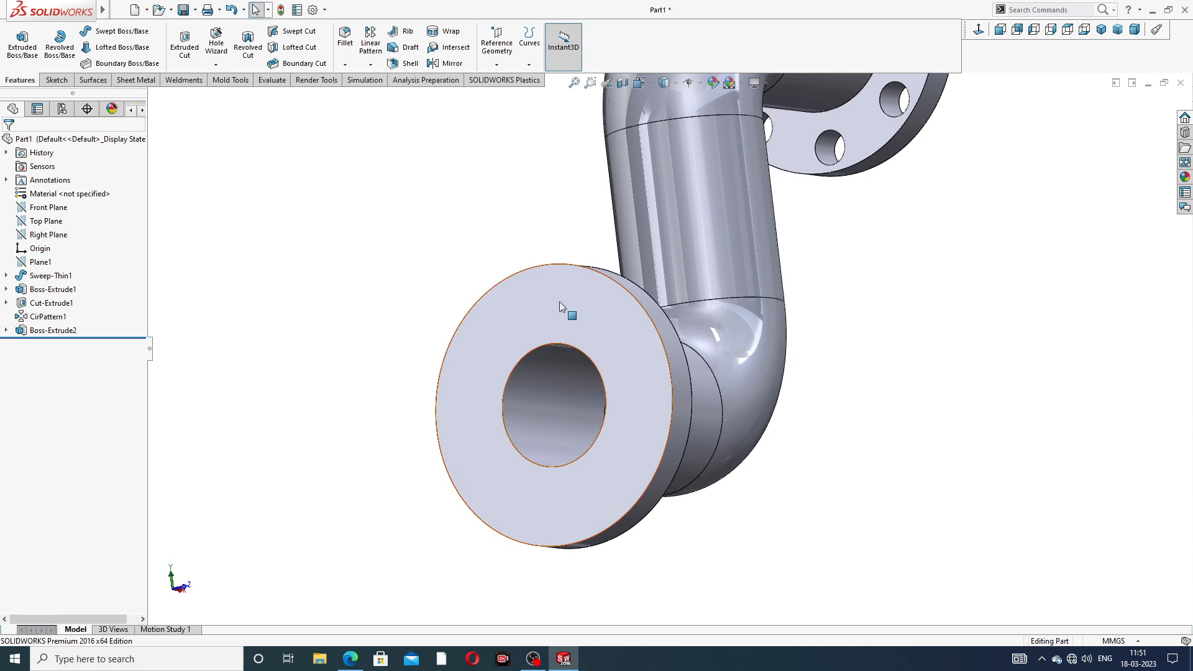
pyautogui.click(546, 300)
pyautogui.click(611, 248)
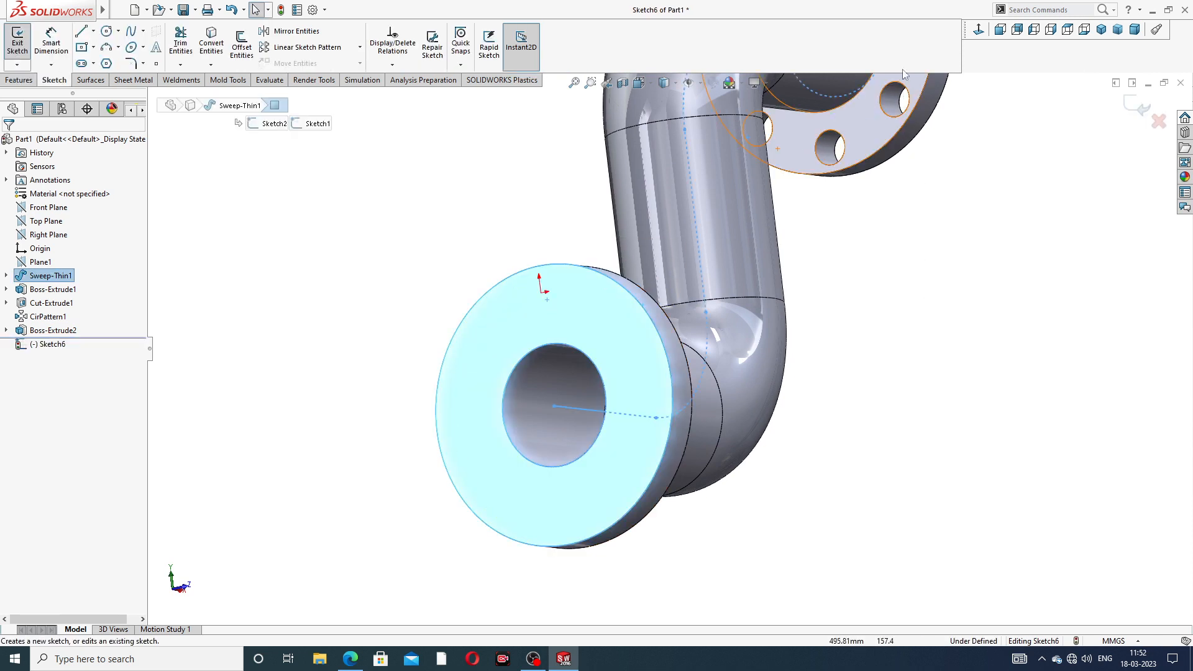
pyautogui.click(979, 30)
pyautogui.scroll(-3, 691, 451)
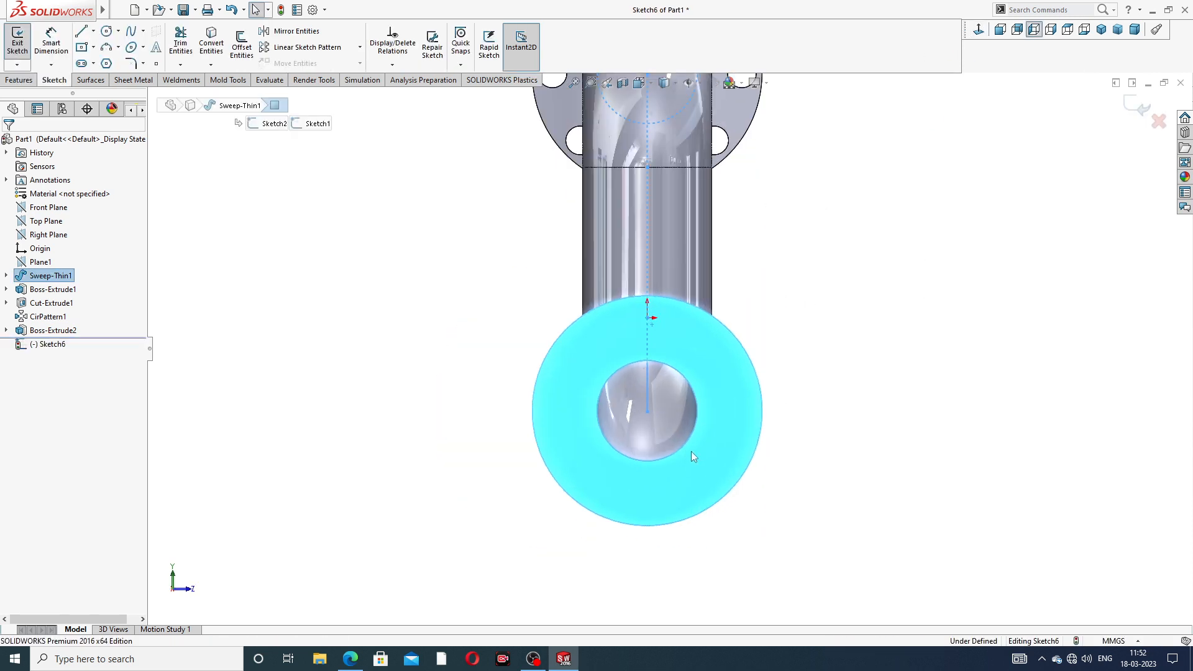
# - Draw a bolt-hole circle about 42 mm in diameter on the flange face, directly above the pipe opening, and leave the circle tool
pyautogui.click(107, 31)
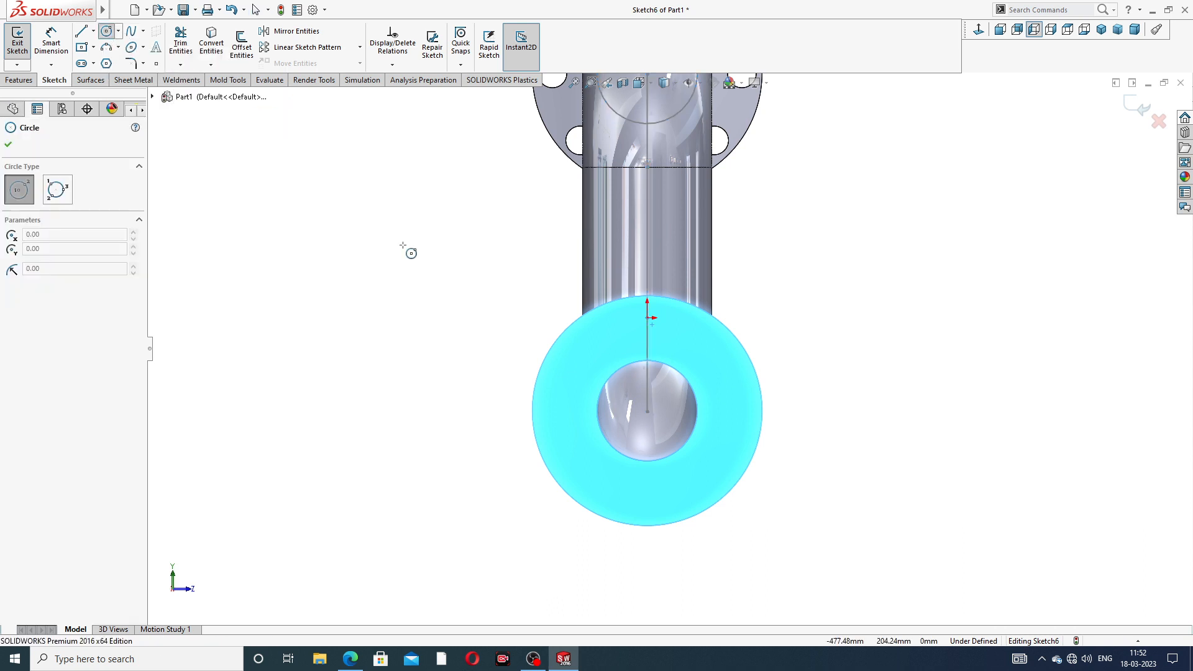
pyautogui.scroll(-2, 651, 437)
pyautogui.scroll(-1, 651, 437)
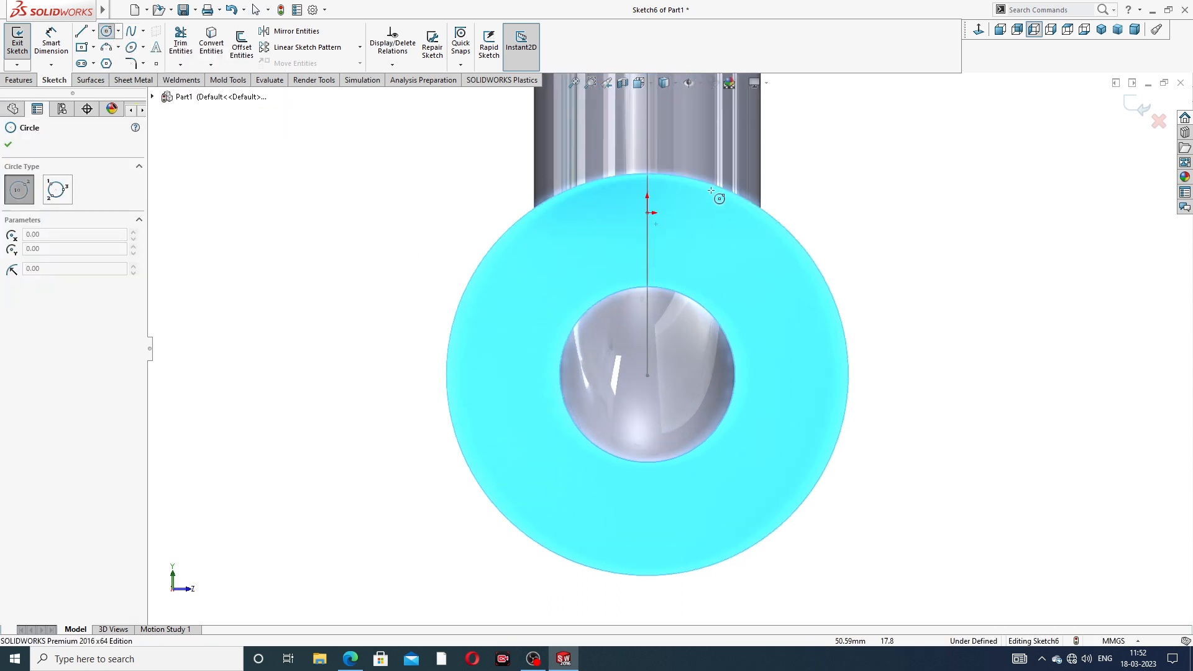
pyautogui.click(647, 221)
pyautogui.click(672, 209)
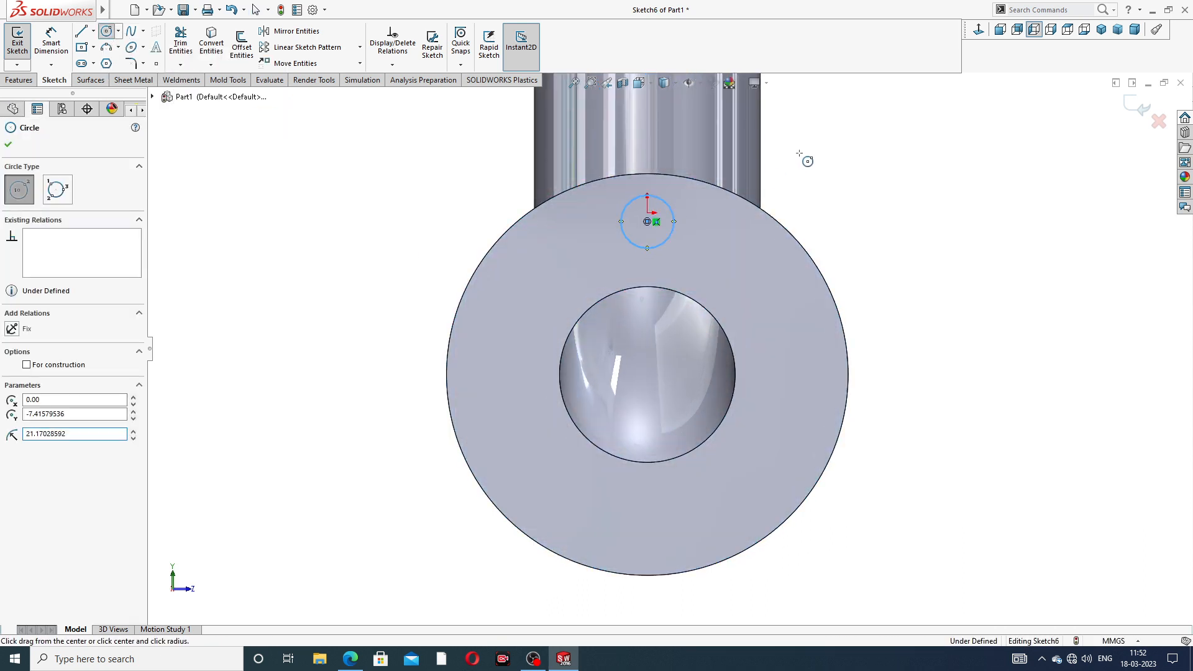
pyautogui.rightClick(801, 153)
pyautogui.click(826, 164)
# - Dimension the bolt-hole circle's diameter to 40 mm
pyautogui.click(51, 41)
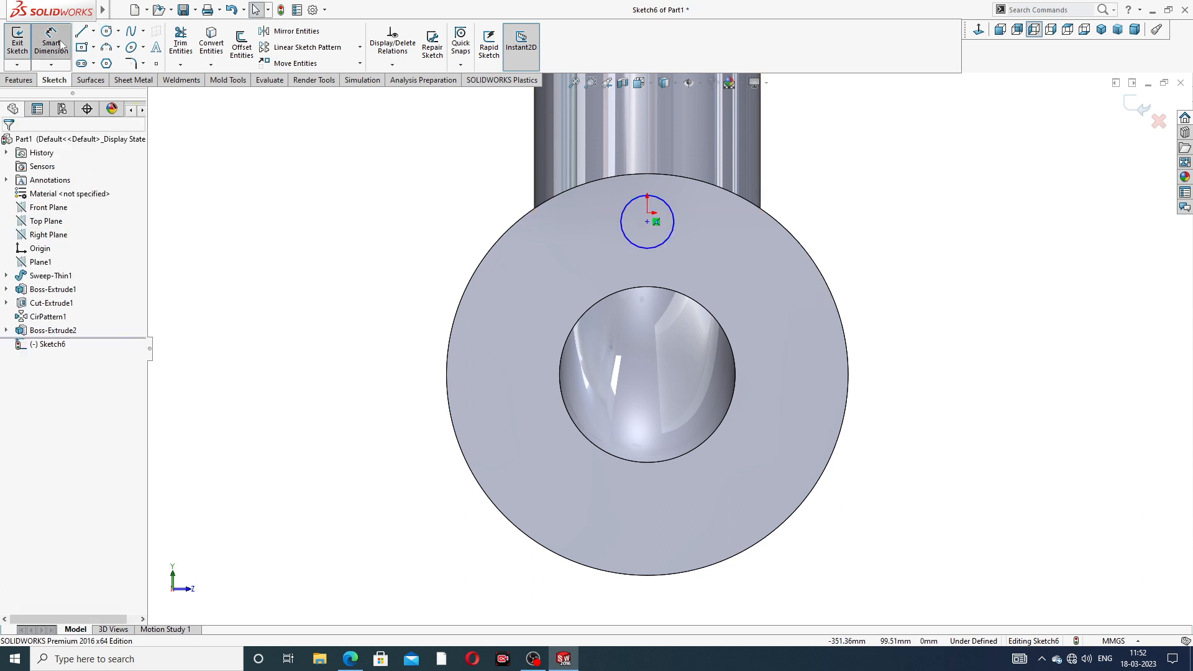
pyautogui.click(665, 205)
pyautogui.click(808, 189)
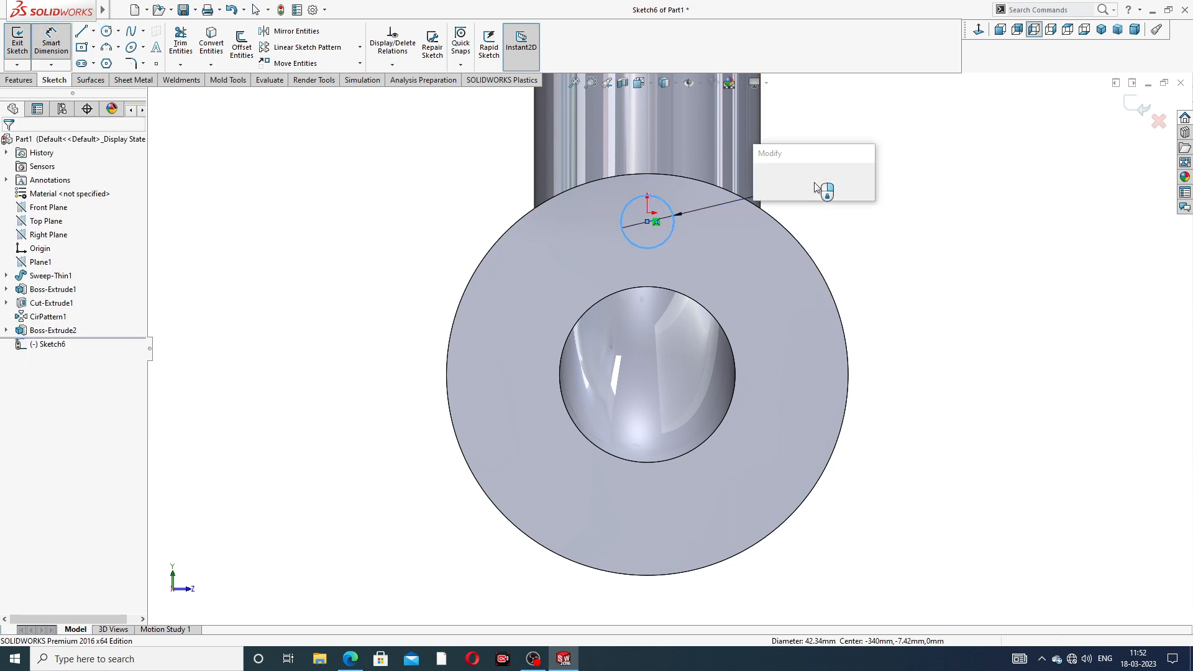
pyautogui.write('4')
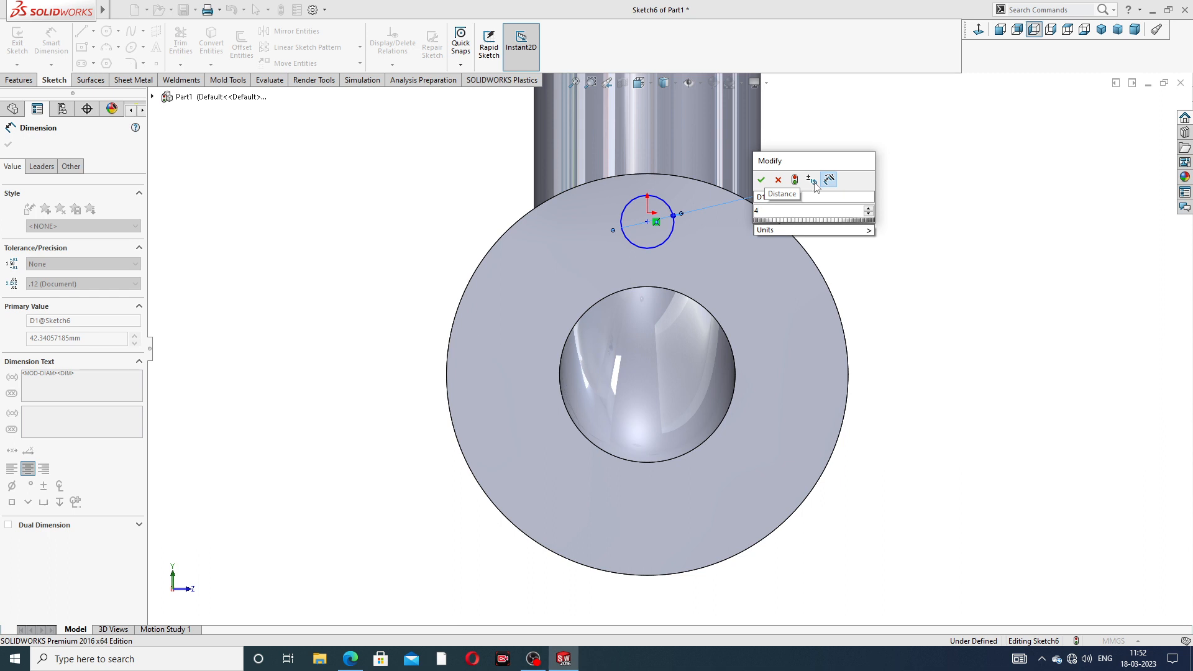
pyautogui.write('0')
pyautogui.press('Return')
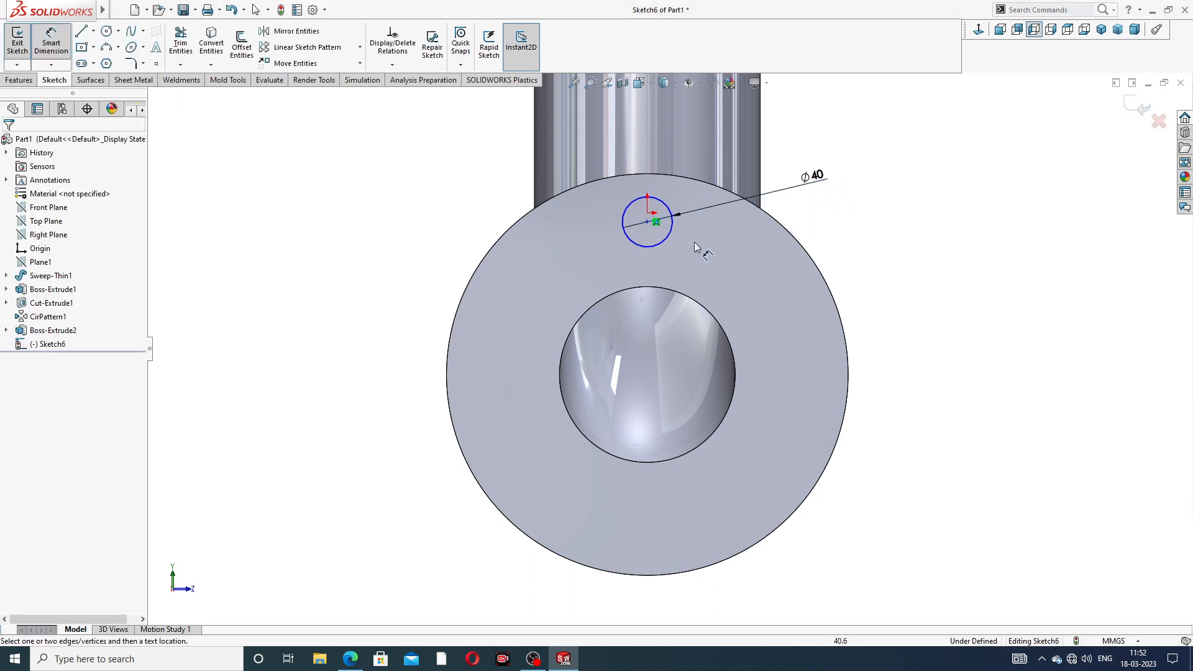
# - Dimension the vertical distance from the bolt-hole circle's centre to the pipe opening's centre as 132 mm and leave the dimension tool
pyautogui.click(647, 223)
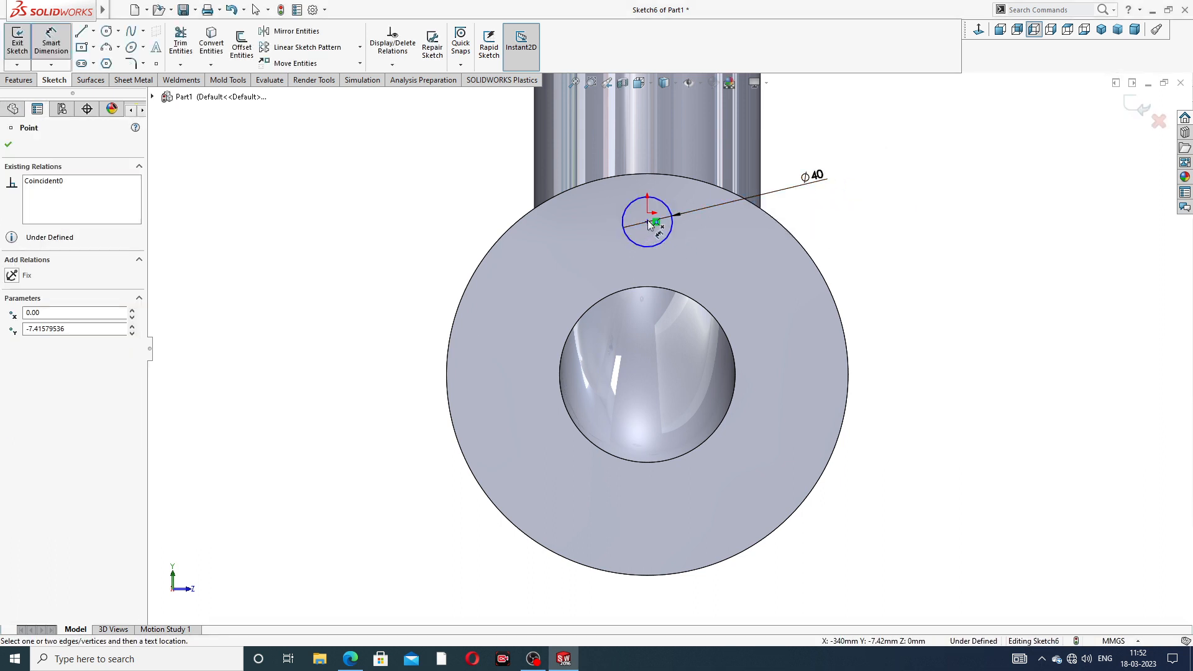
pyautogui.click(676, 294)
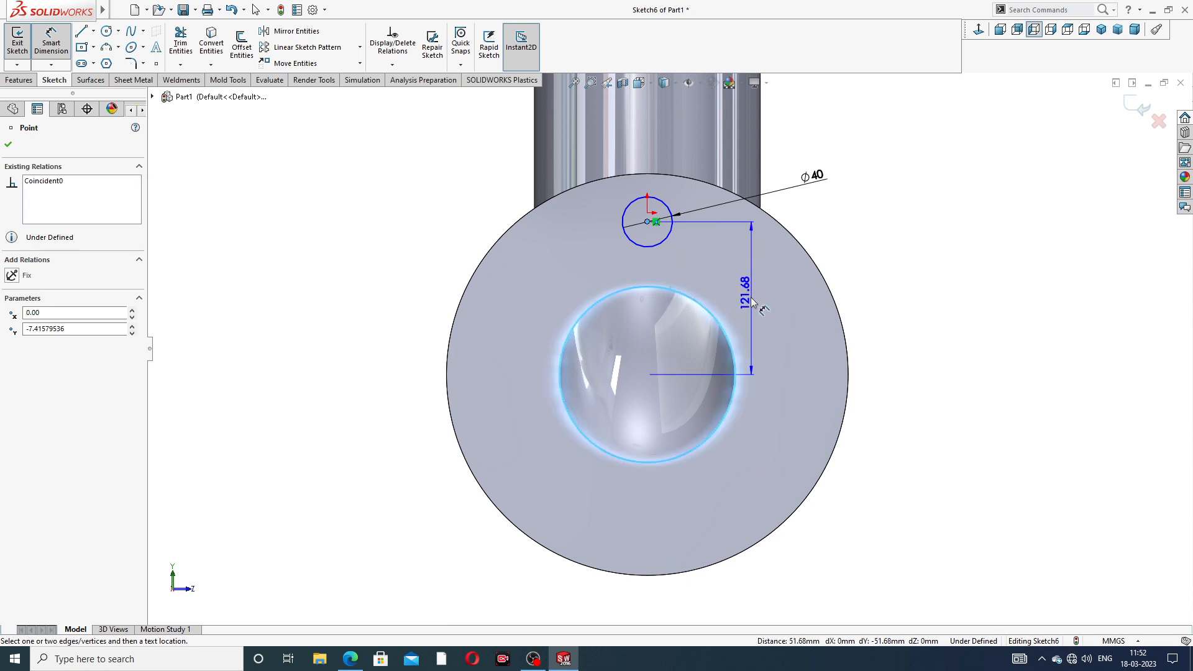
pyautogui.click(752, 304)
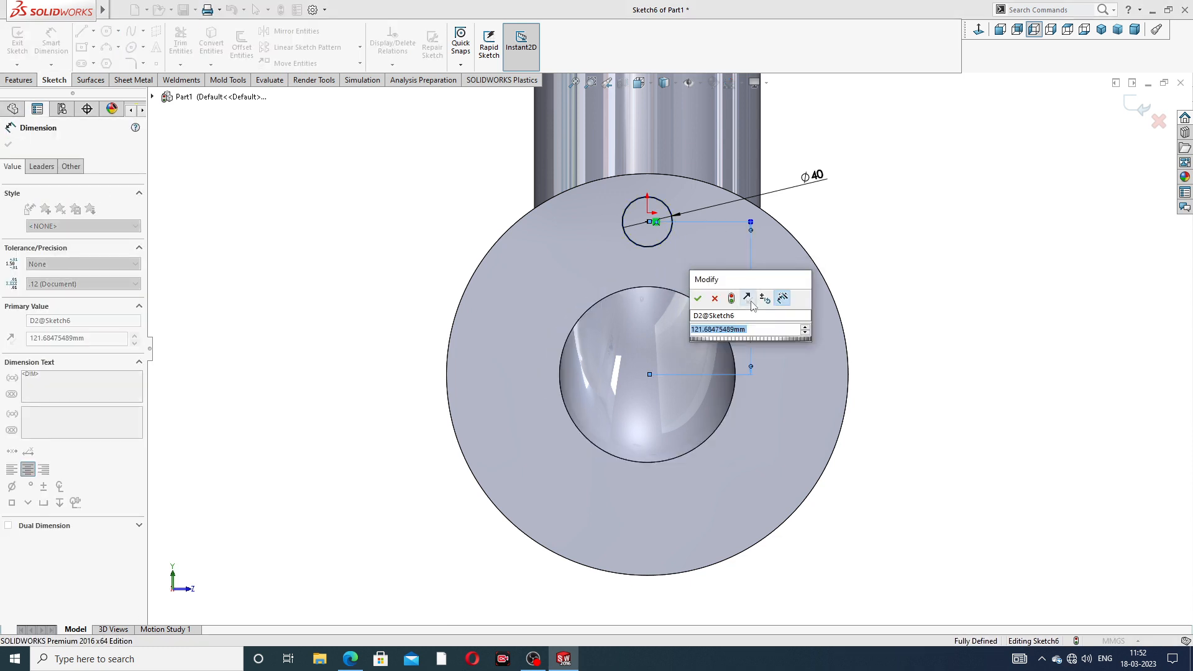
pyautogui.write('132')
pyautogui.press('Return')
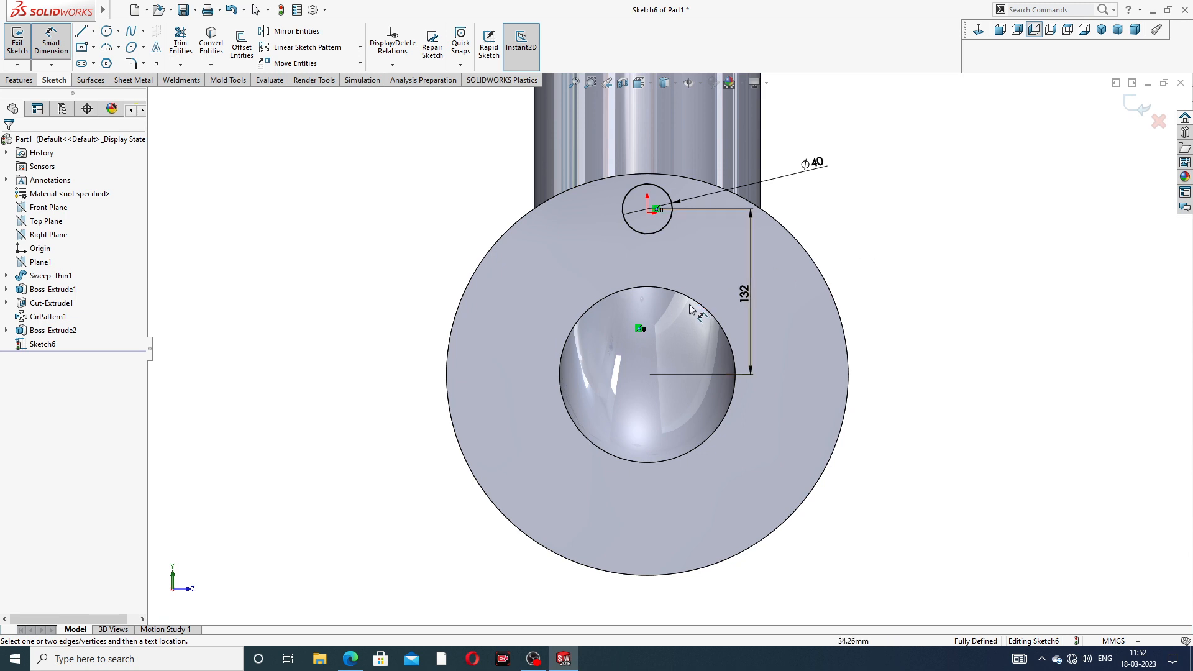
pyautogui.rightClick(896, 178)
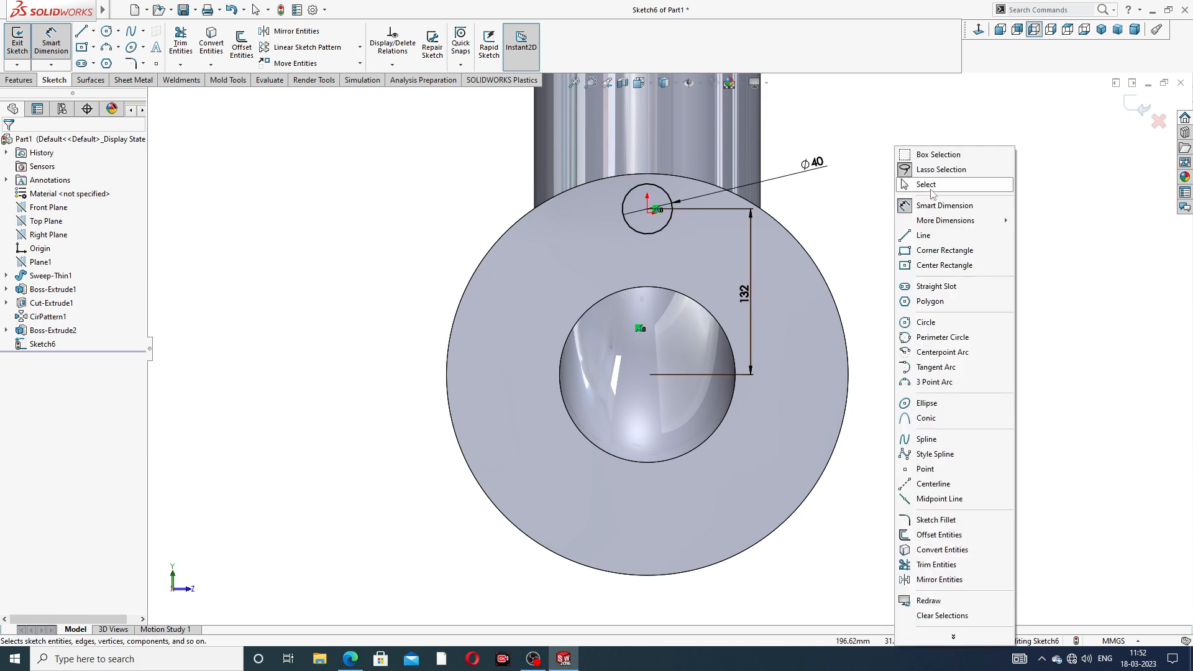
pyautogui.click(931, 186)
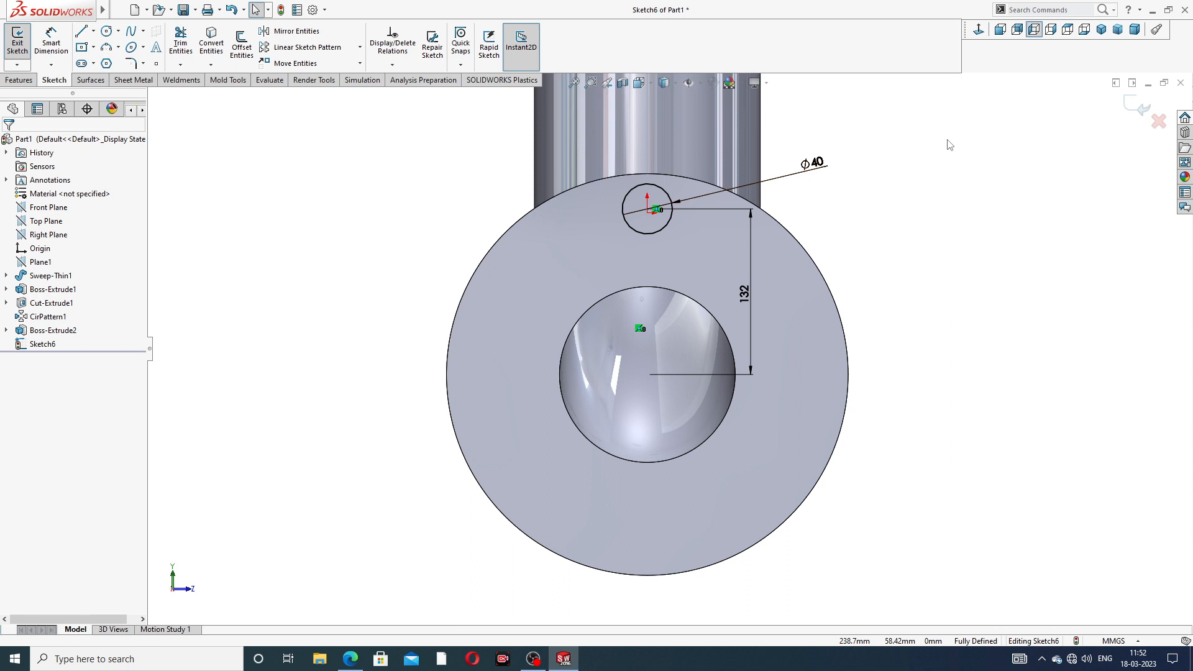
# - Exit the sketch and extrude-cut the bolt hole using Up To Surface, ending at the lower flange's pipe-side face
pyautogui.click(1123, 111)
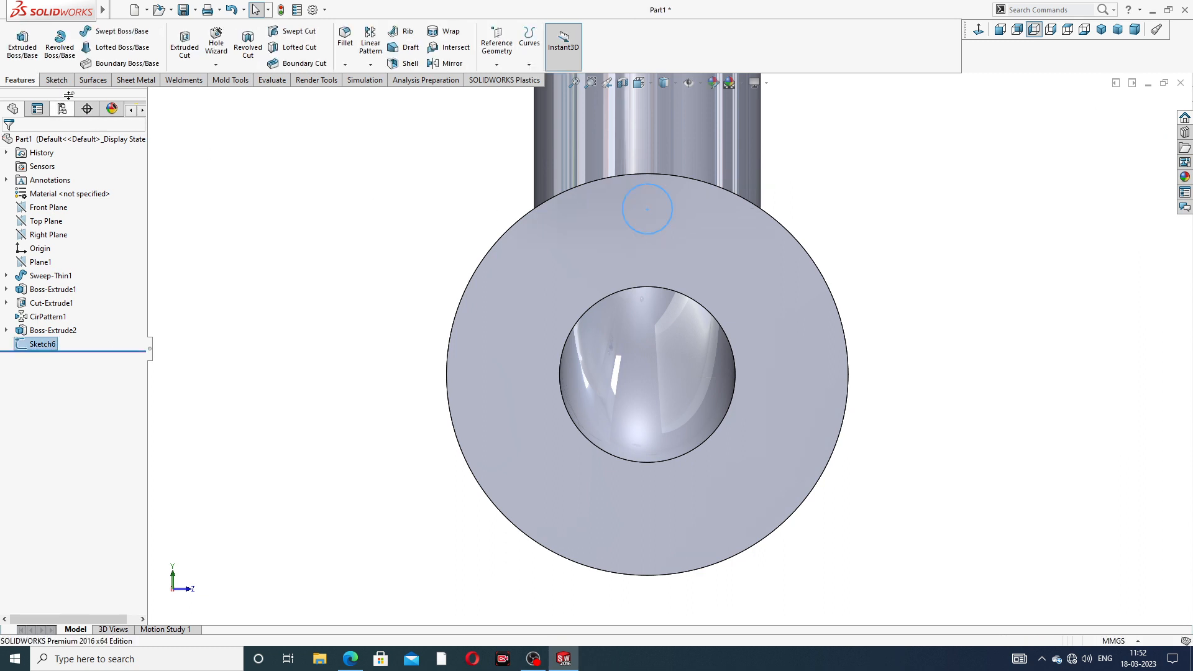
pyautogui.click(178, 50)
pyautogui.moveTo(435, 243); pyautogui.dragTo(595, 300, button='middle')
pyautogui.click(75, 219)
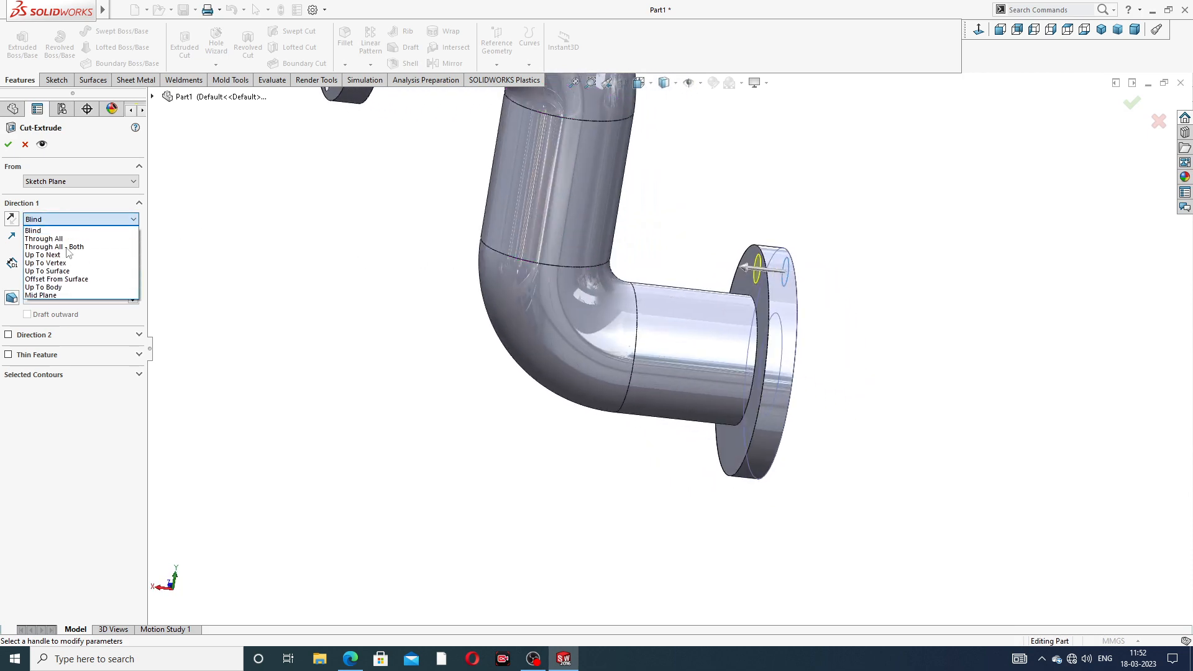
pyautogui.click(74, 273)
pyautogui.moveTo(688, 284); pyautogui.dragTo(816, 269, button='middle')
pyautogui.scroll(1, 816, 269)
pyautogui.click(757, 301)
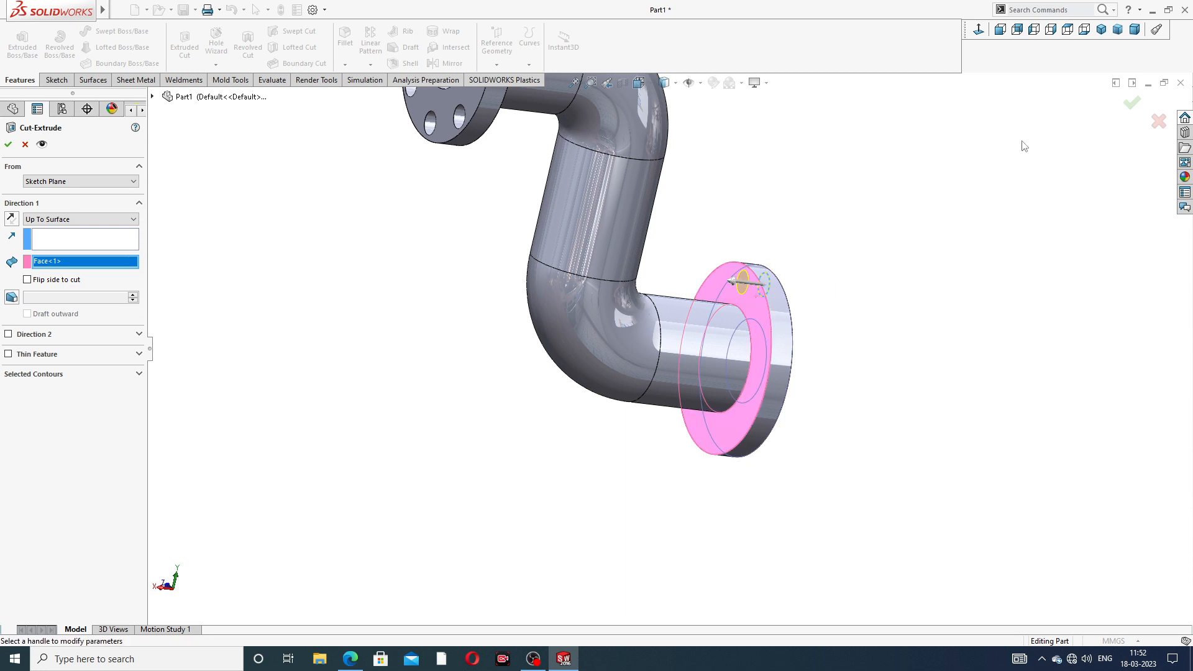
pyautogui.click(1132, 103)
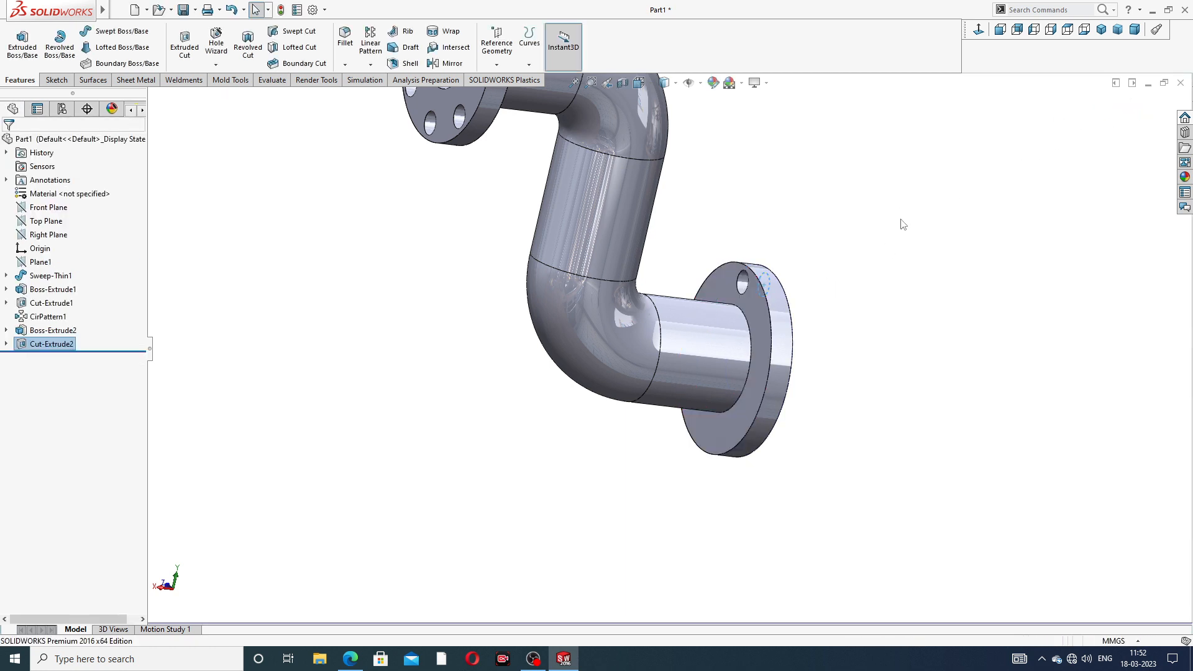
# - Start a circular pattern with the lower flange's outer circular edge as its rotation reference
pyautogui.scroll(2, 904, 358)
pyautogui.moveTo(905, 358); pyautogui.dragTo(636, 331, button='middle')
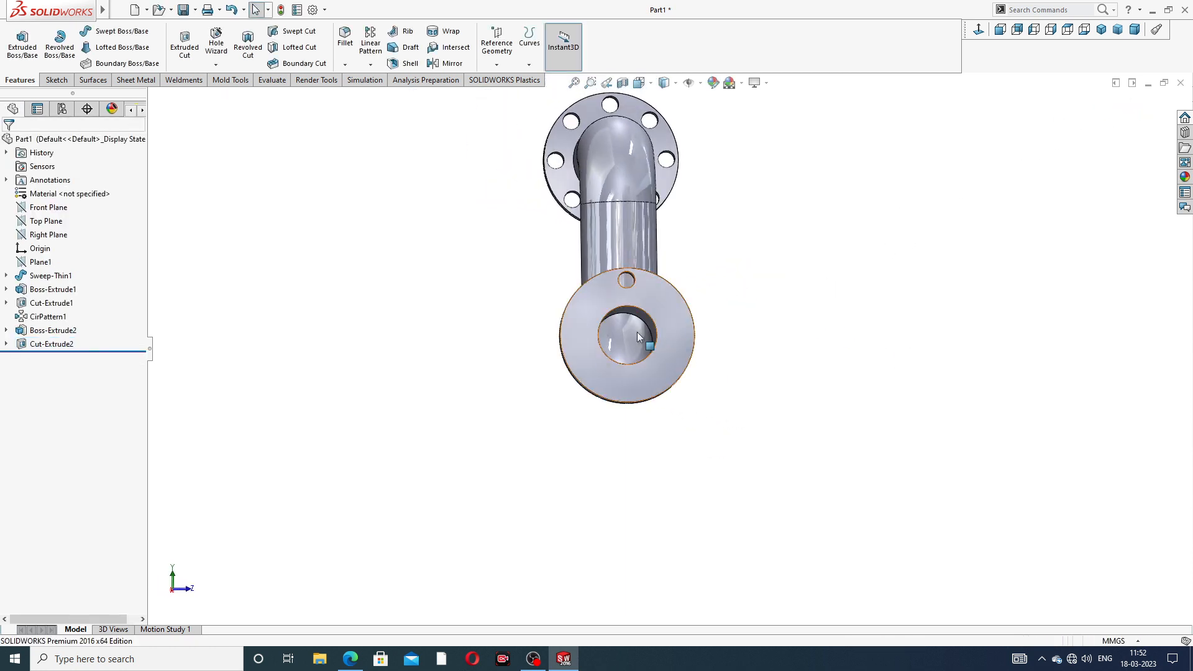
pyautogui.scroll(-3, 589, 345)
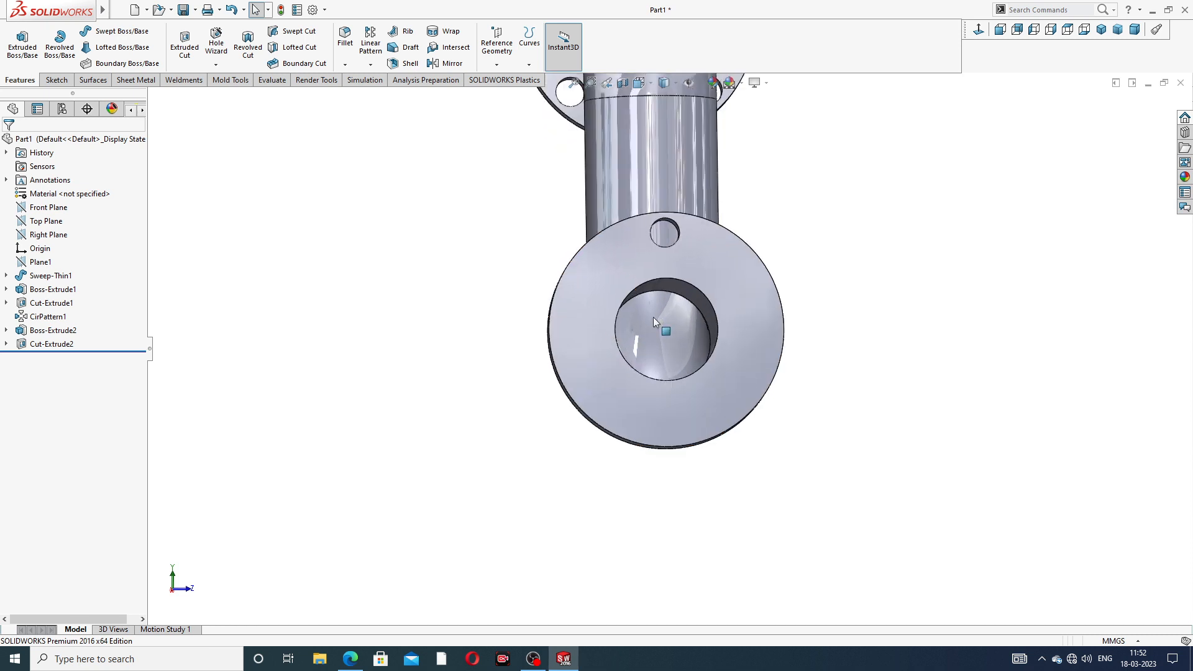
pyautogui.click(370, 64)
pyautogui.click(394, 98)
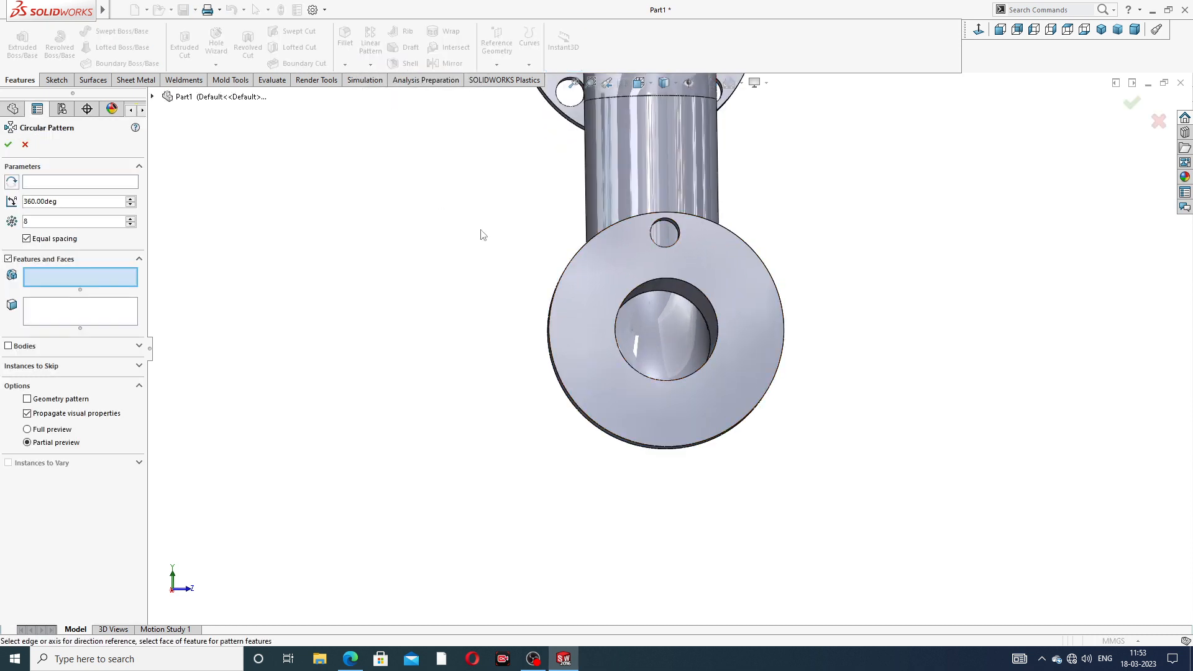
pyautogui.scroll(-1, 482, 235)
pyautogui.click(103, 183)
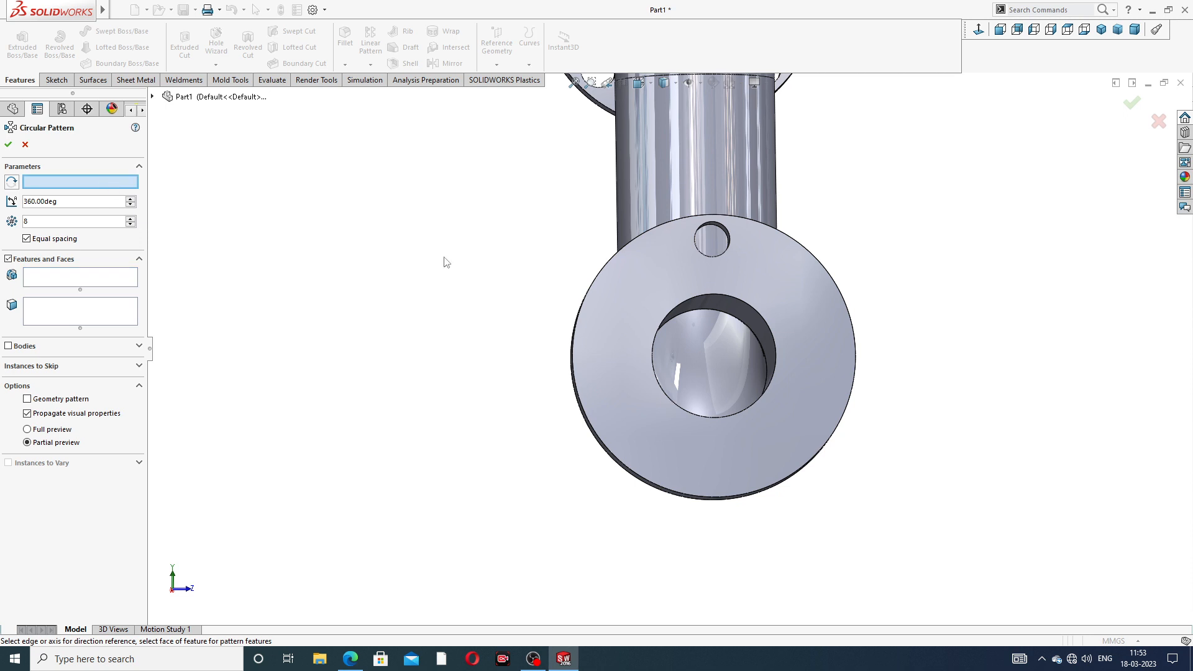
pyautogui.click(810, 251)
pyautogui.scroll(-3, 739, 264)
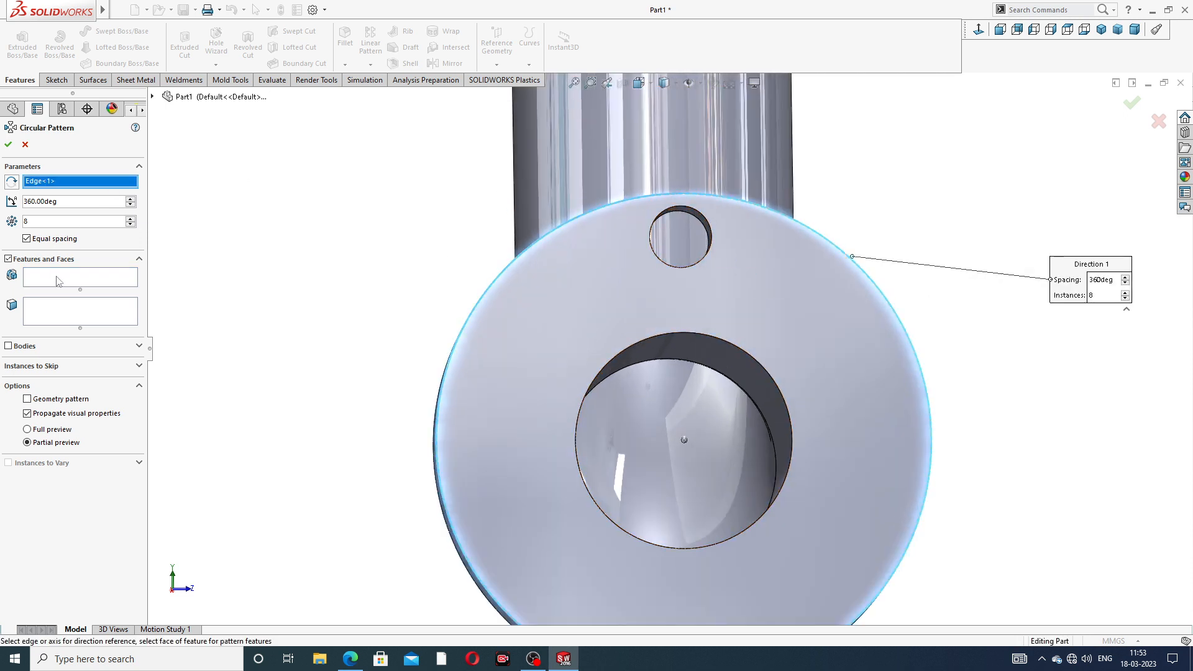
# - Pattern the lower flange's bolt-hole cut as 8 equally spaced instances over 360 degrees
pyautogui.click(59, 281)
pyautogui.scroll(-2, 509, 295)
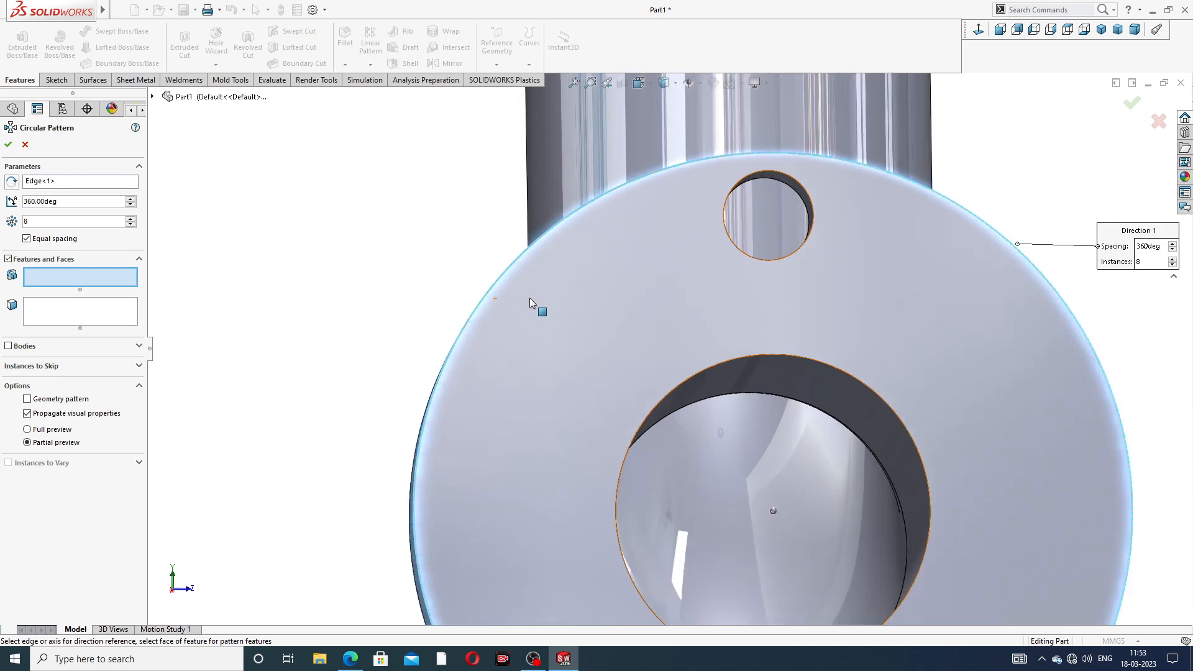
pyautogui.click(800, 199)
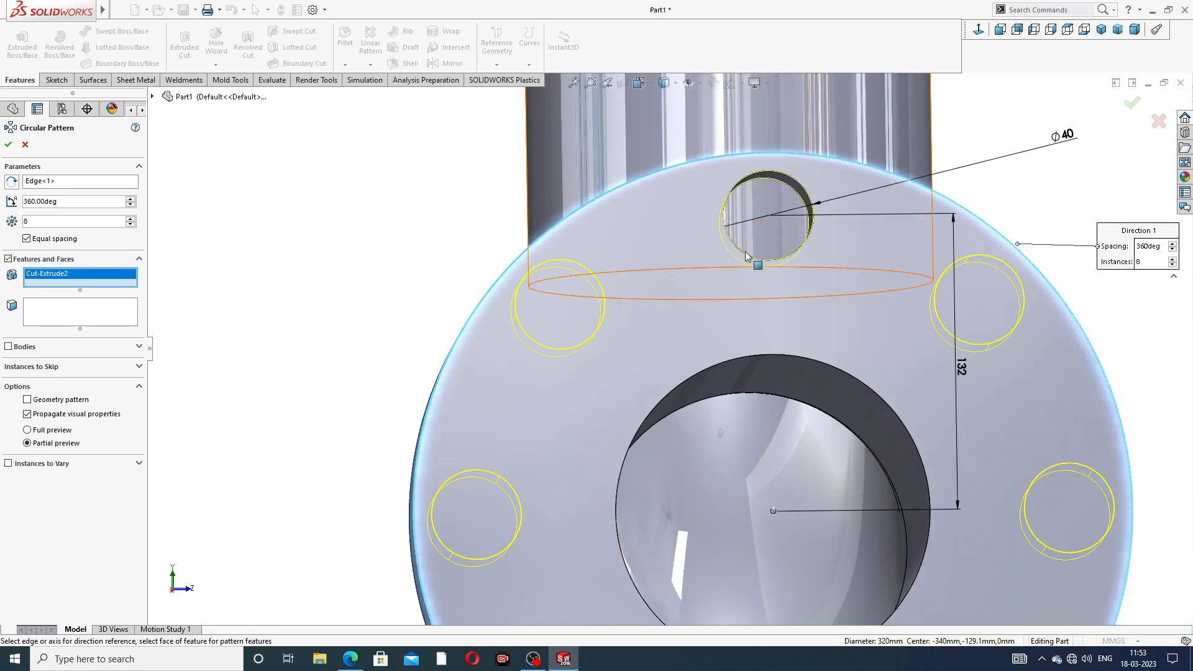
pyautogui.scroll(4, 746, 254)
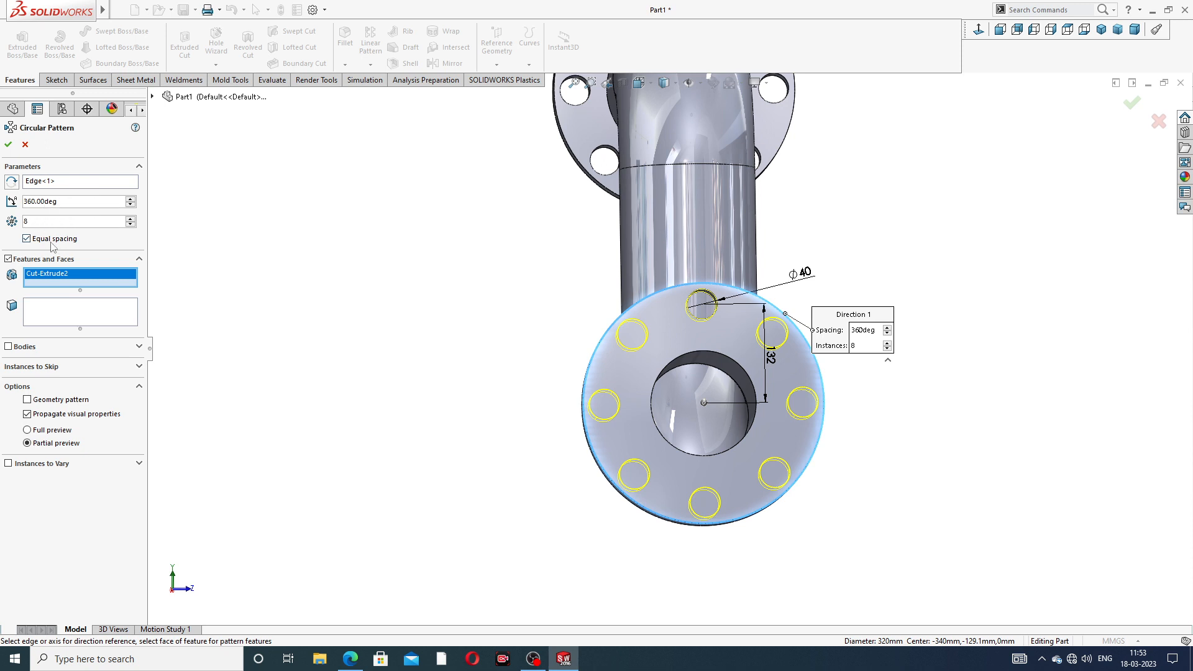
pyautogui.click(7, 148)
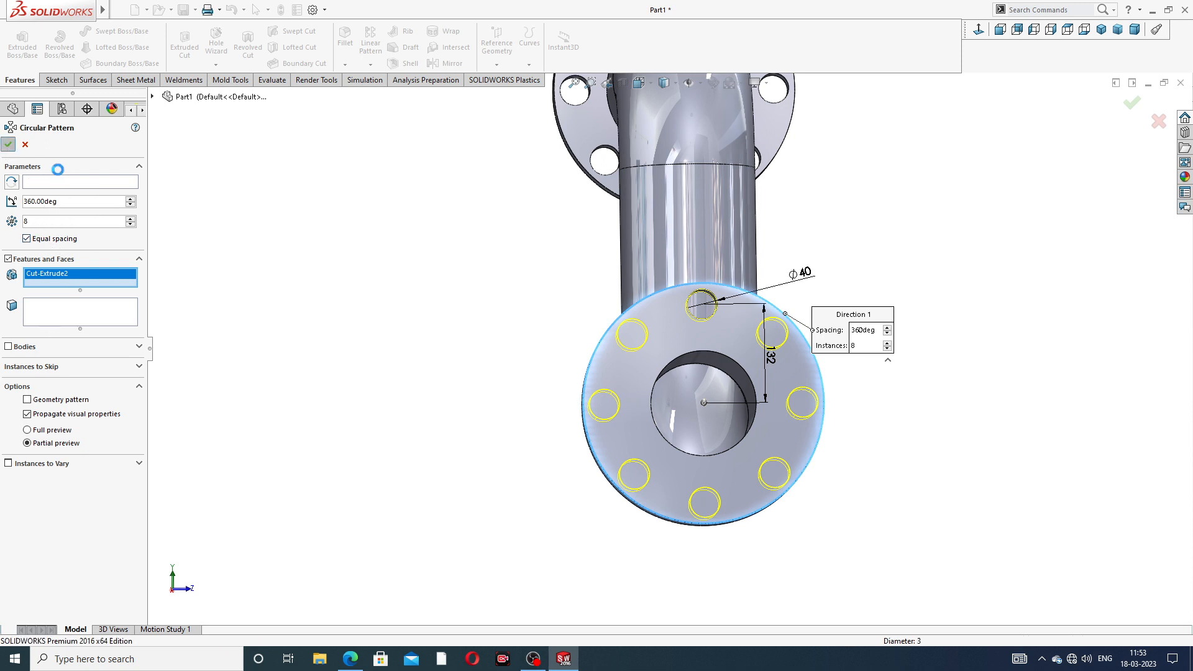
# - Apply the polished nickel metal appearance to the whole part and inspect both flanged ends
pyautogui.scroll(4, 721, 277)
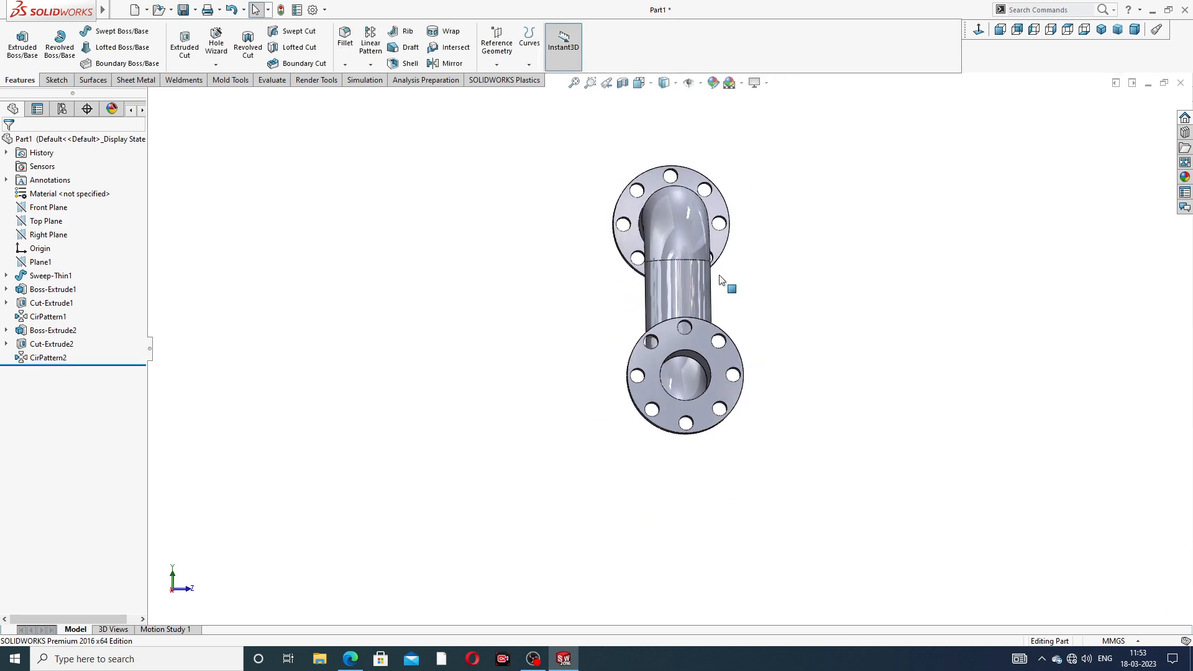
pyautogui.moveTo(721, 277); pyautogui.dragTo(866, 300, button='middle')
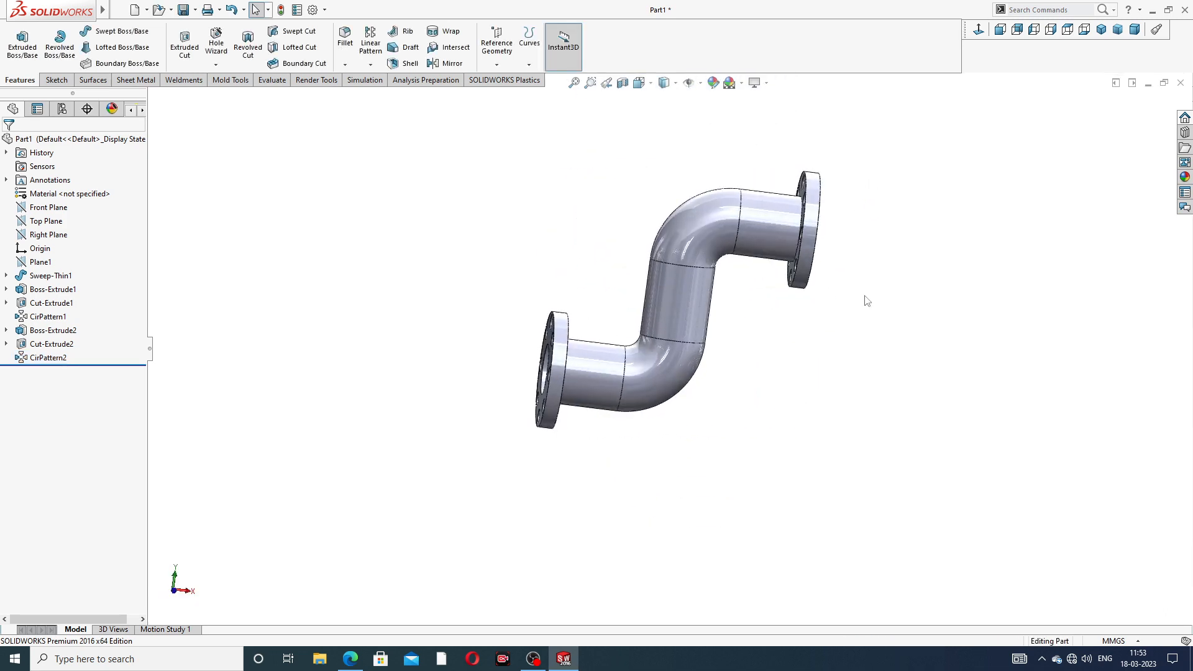
pyautogui.click(1185, 177)
pyautogui.click(1118, 118)
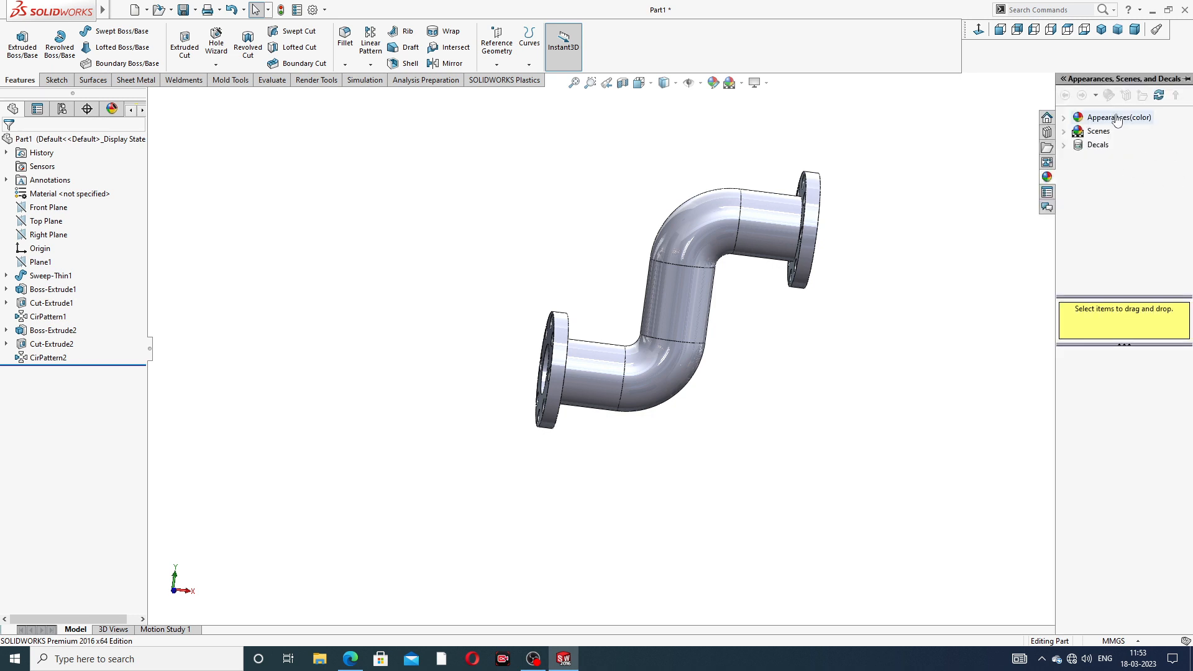
pyautogui.click(1113, 147)
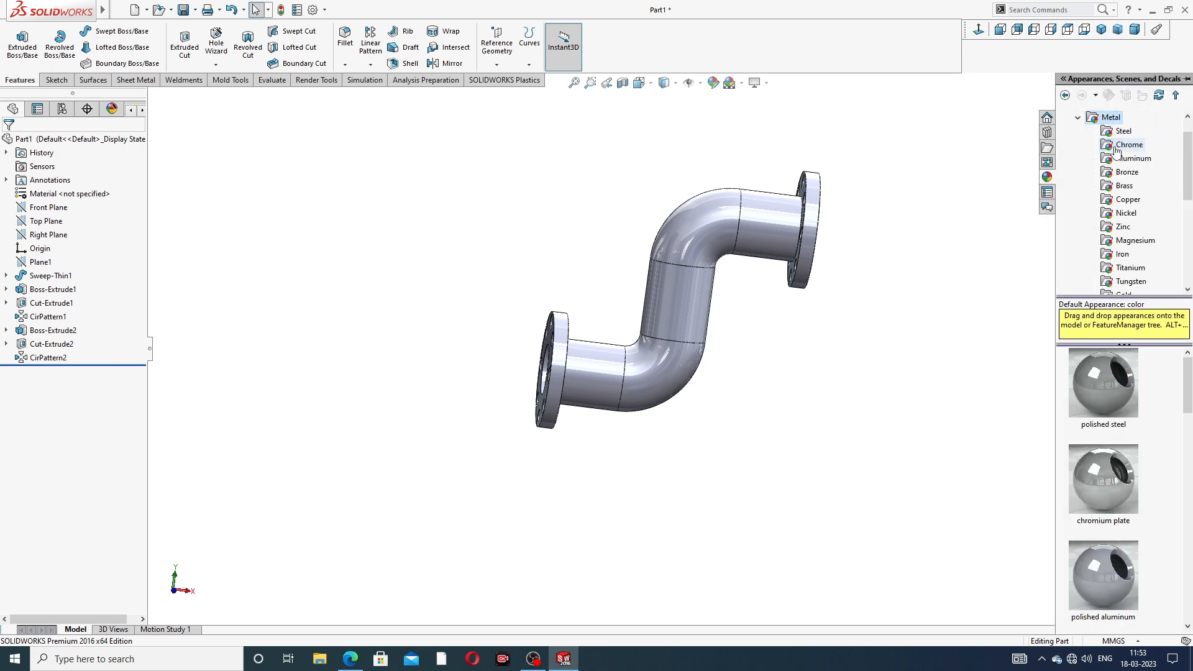
pyautogui.click(1127, 213)
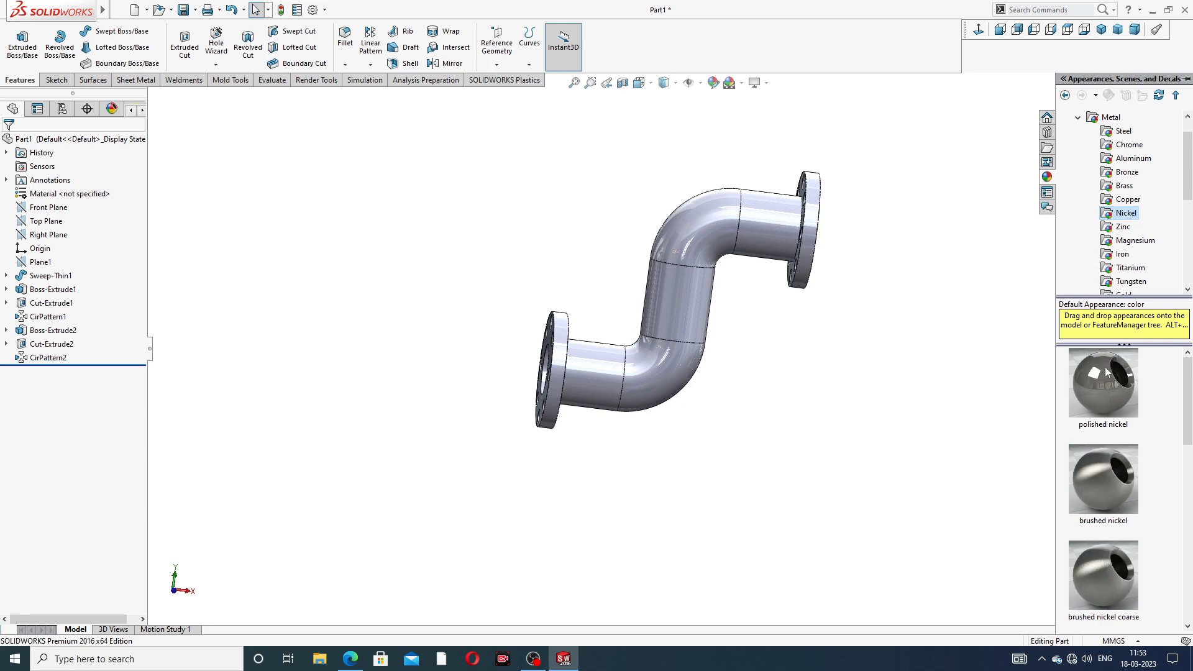
pyautogui.doubleClick(1104, 379)
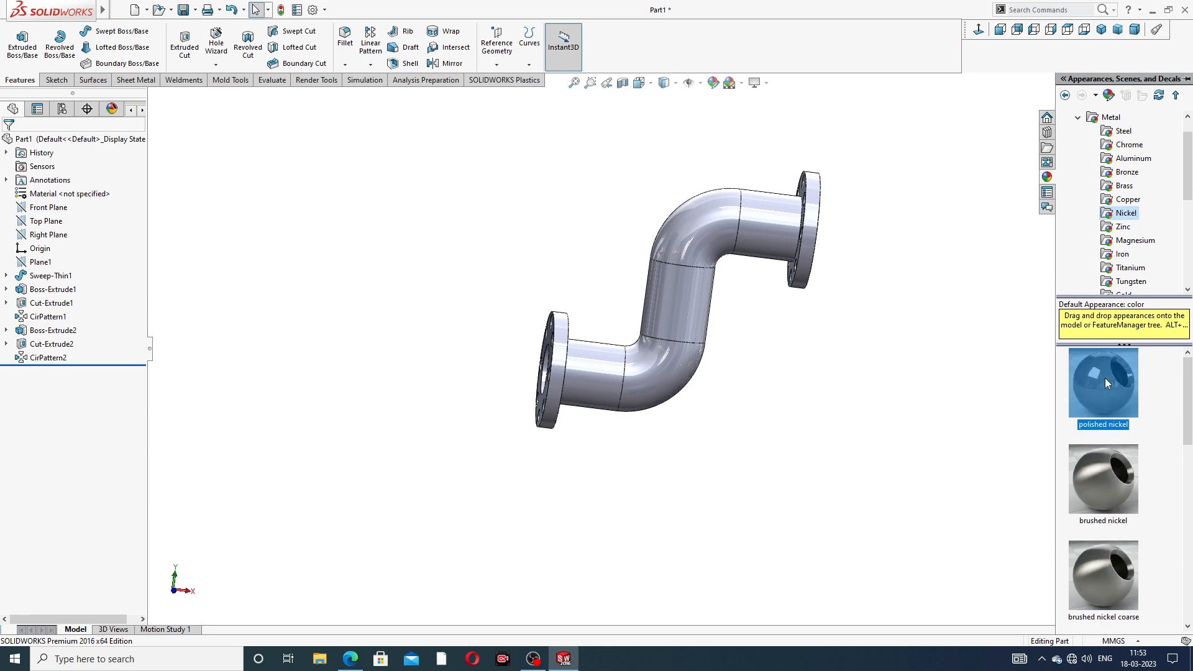
pyautogui.click(845, 363)
pyautogui.scroll(-3, 742, 301)
pyautogui.moveTo(747, 302); pyautogui.dragTo(810, 304, button='middle')
pyautogui.scroll(-2, 689, 289)
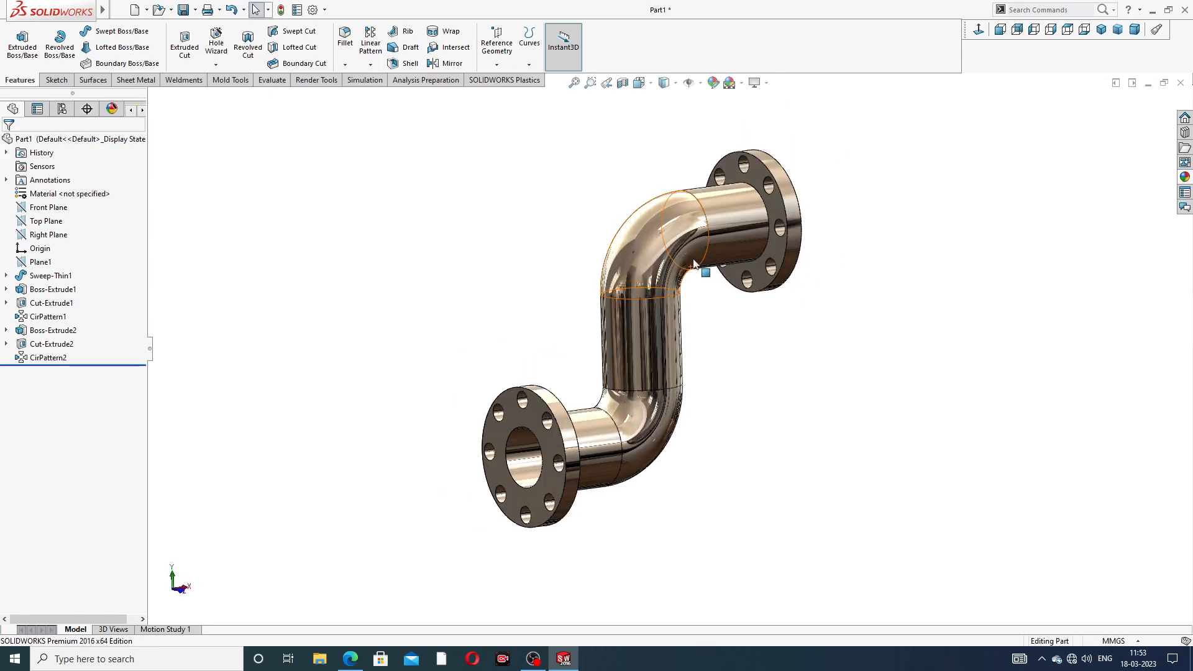
# - Check the drawing in Edge, and fillet the two edges where the pipe meets the flanges with a 15 mm radius
pyautogui.click(352, 660)
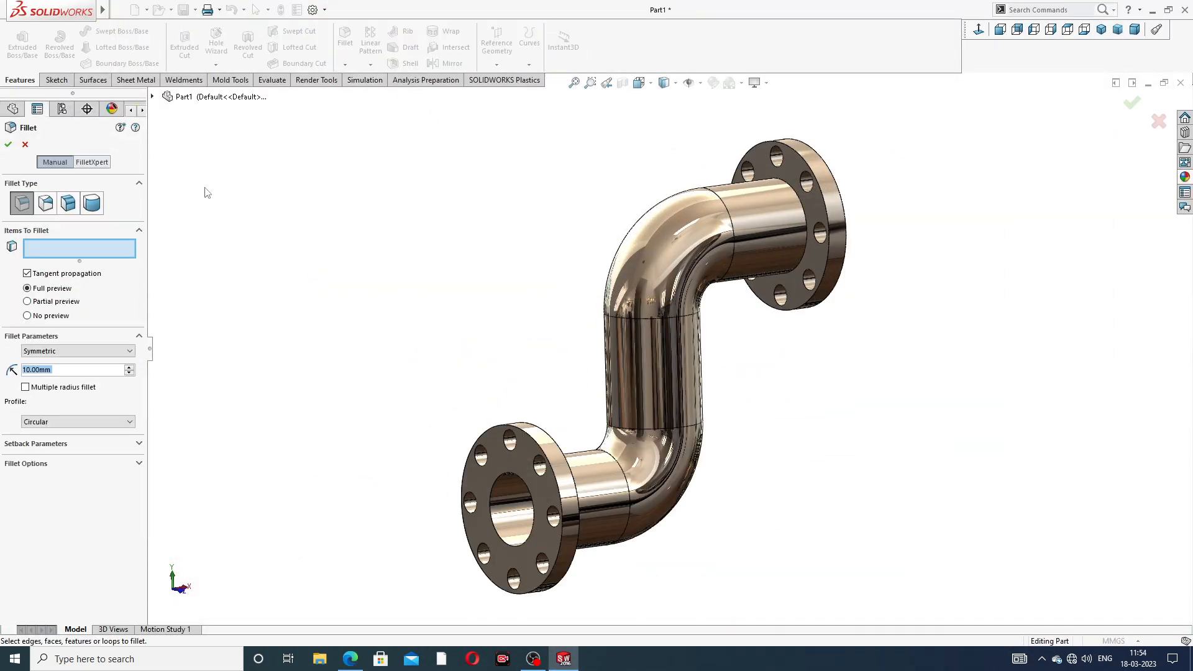
pyautogui.write('15')
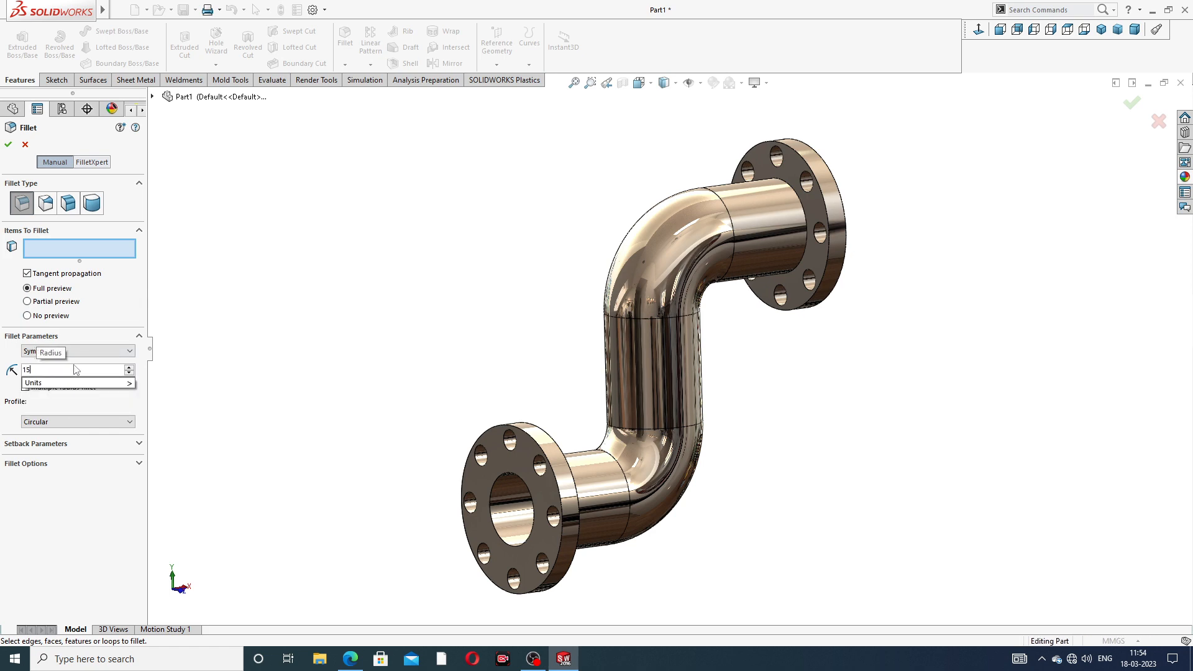
pyautogui.press('Return')
pyautogui.scroll(-3, 721, 225)
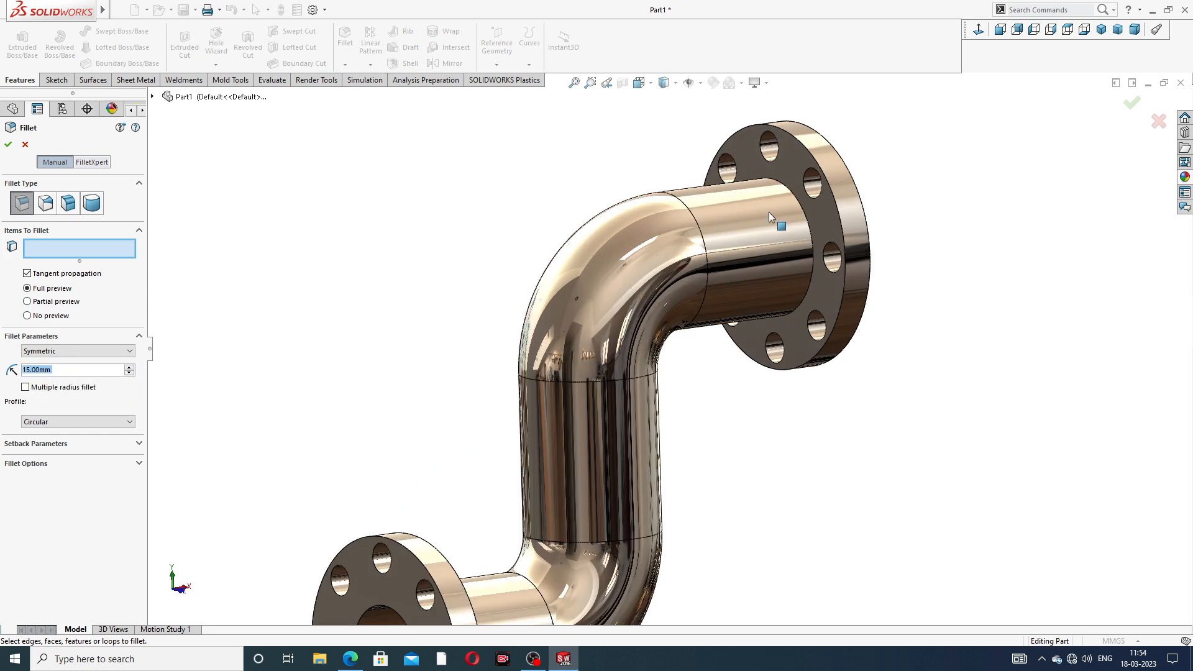
pyautogui.click(768, 264)
pyautogui.scroll(3, 671, 346)
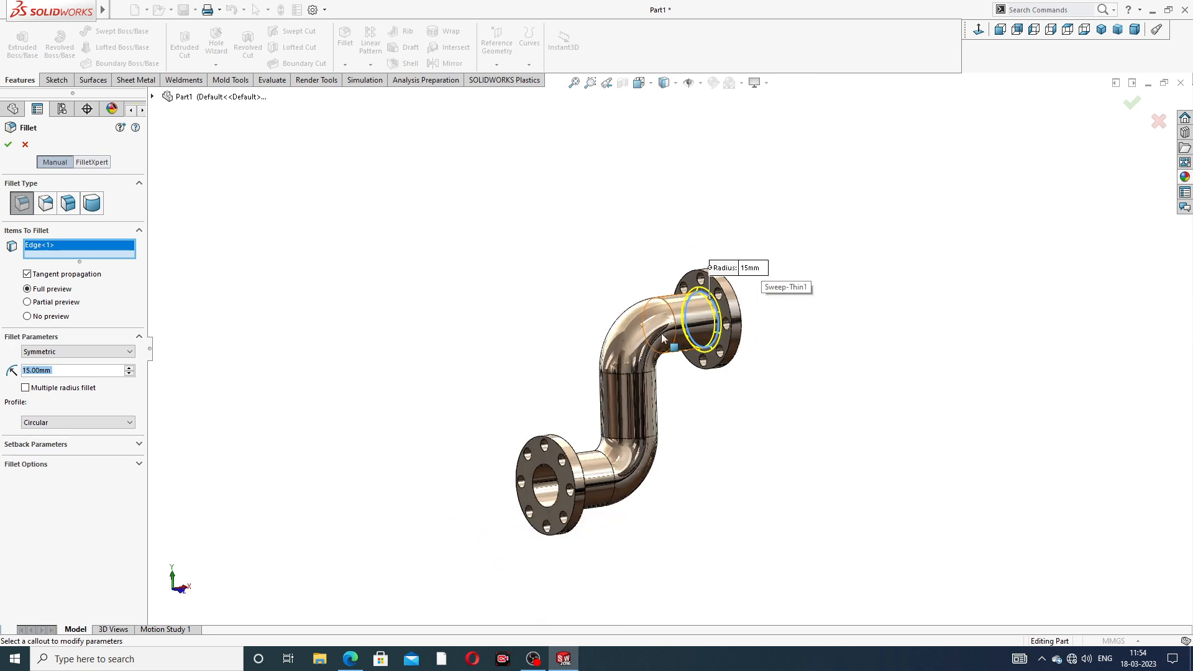
pyautogui.moveTo(597, 481); pyautogui.dragTo(558, 489, button='middle')
pyautogui.scroll(-3, 519, 511)
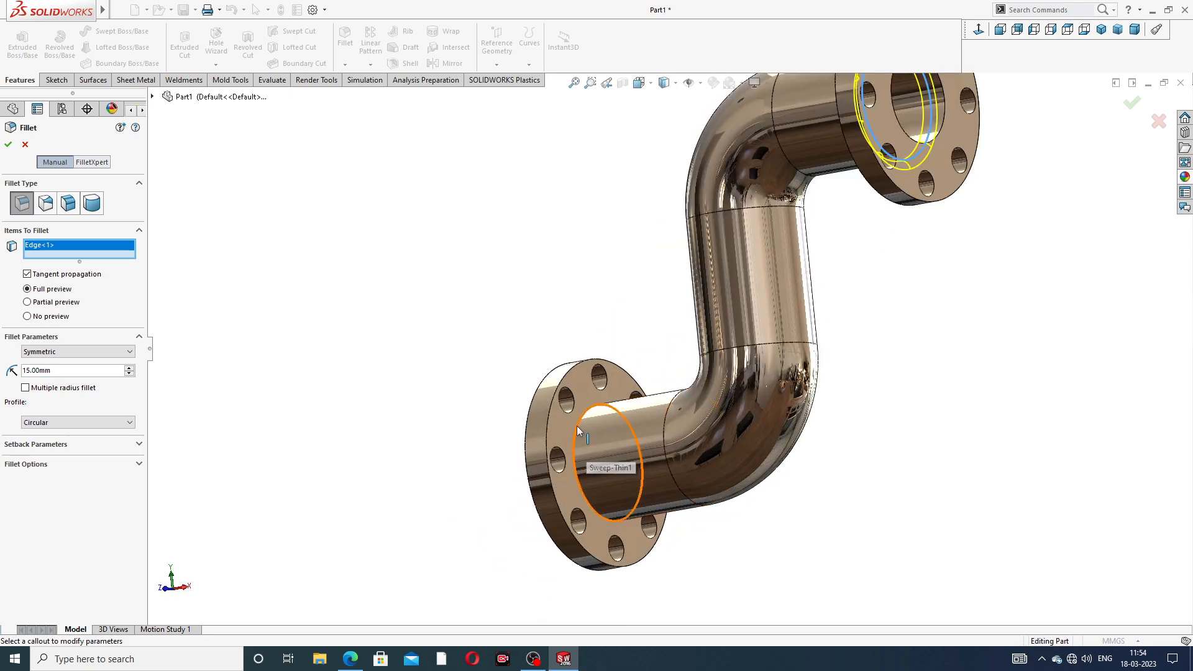
pyautogui.click(570, 475)
pyautogui.click(1130, 107)
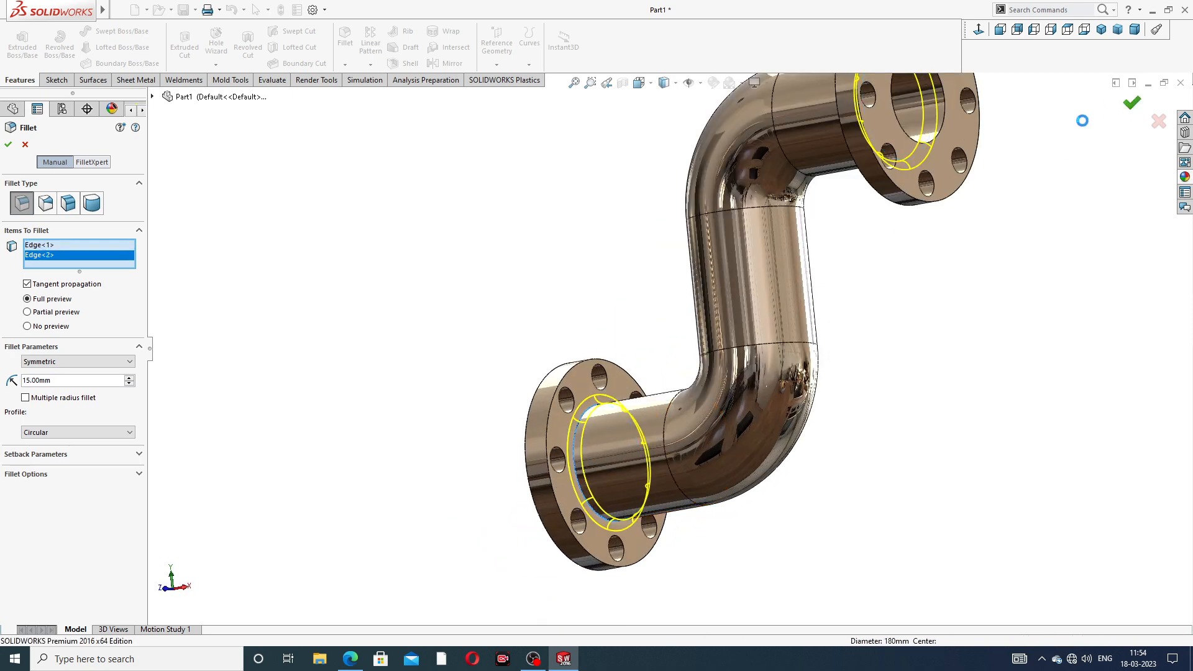
pyautogui.scroll(5, 913, 314)
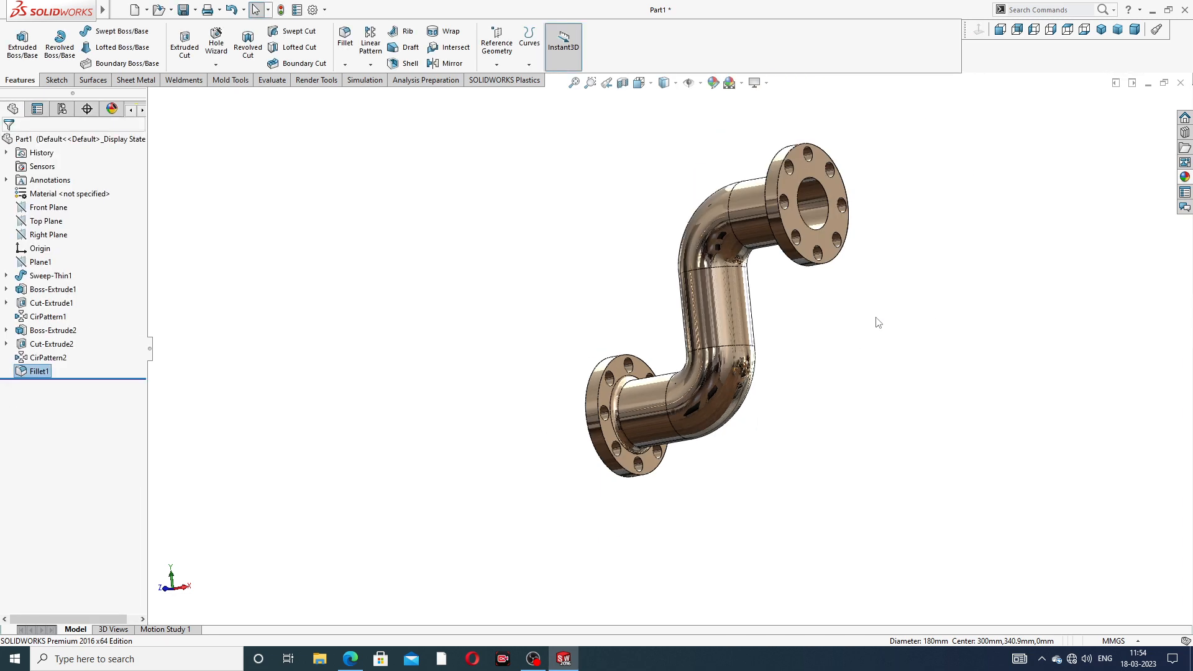
pyautogui.moveTo(862, 311); pyautogui.dragTo(922, 294, button='middle')
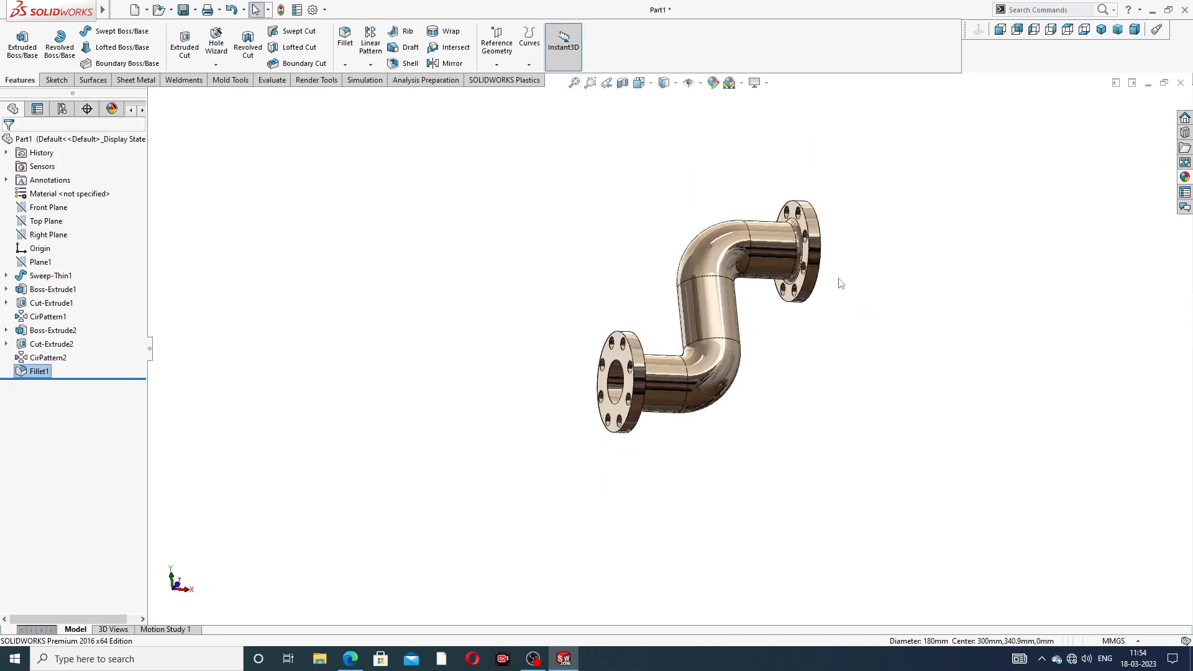
pyautogui.moveTo(758, 292); pyautogui.dragTo(732, 285, button='middle')
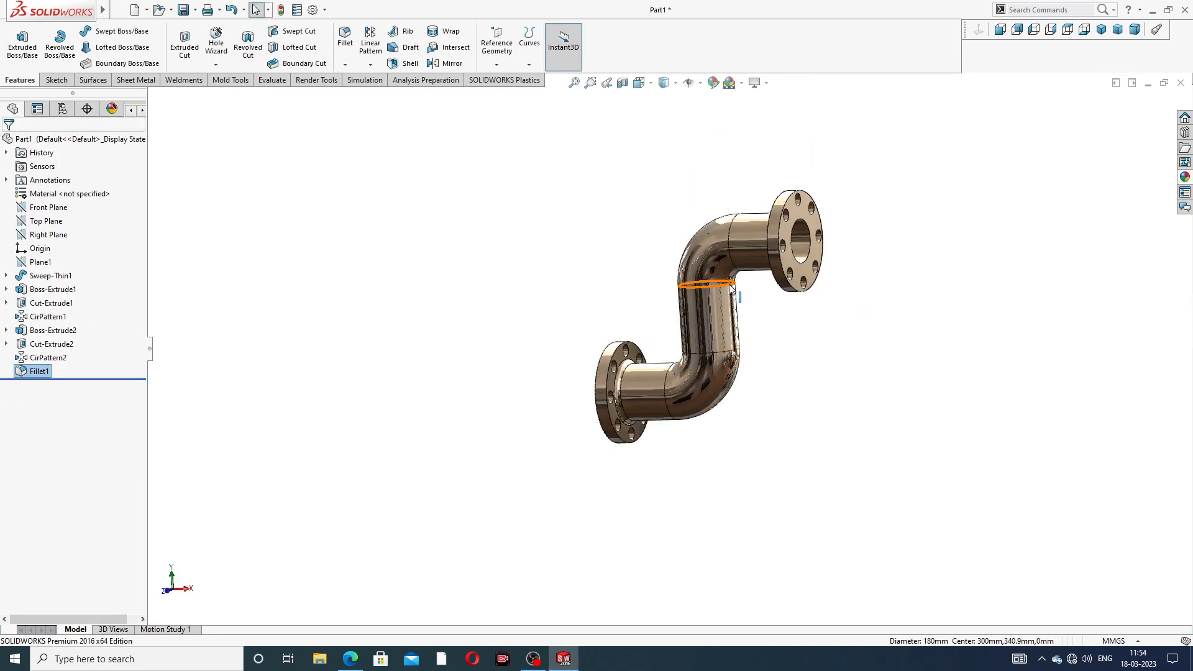
# - Chamfer the inner bore edges on the outer faces of both flanges with a 10 mm distance and 45° angle
pyautogui.scroll(-3, 733, 287)
pyautogui.moveTo(840, 198)
pyautogui.mouseDown(button='middle')
pyautogui.moveTo(792, 170)
pyautogui.moveTo(890, 184)
pyautogui.moveTo(848, 182)
pyautogui.mouseUp(button='middle')
pyautogui.scroll(-2, 848, 181)
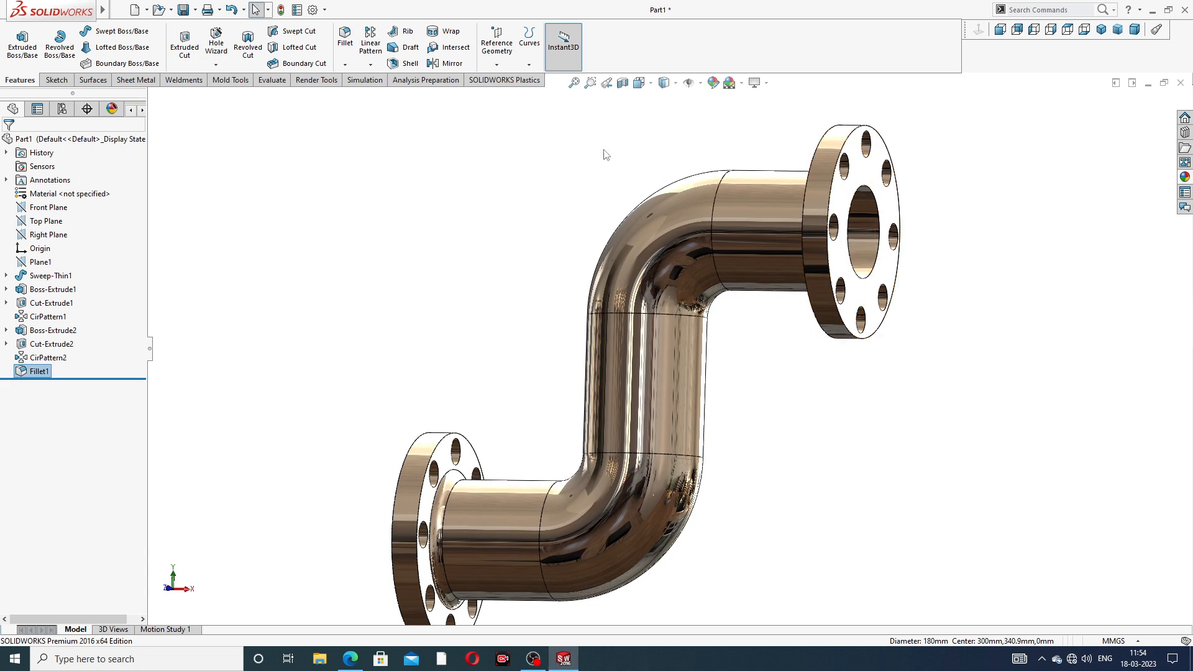
pyautogui.scroll(1, 619, 227)
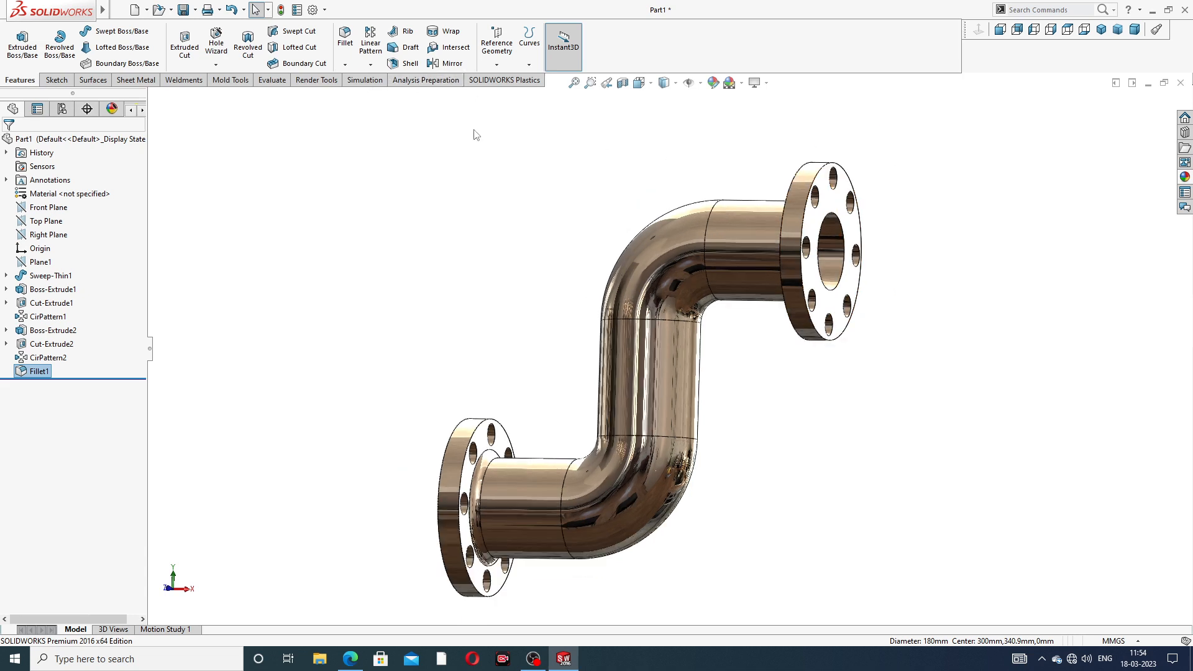
pyautogui.click(344, 65)
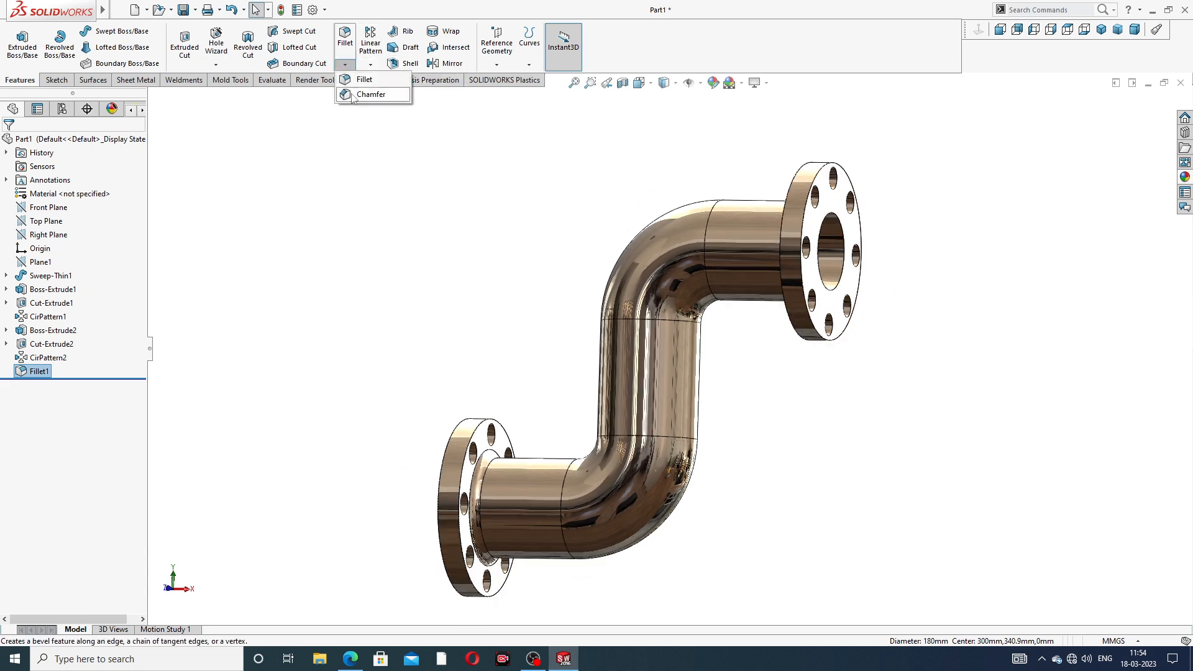
pyautogui.click(366, 95)
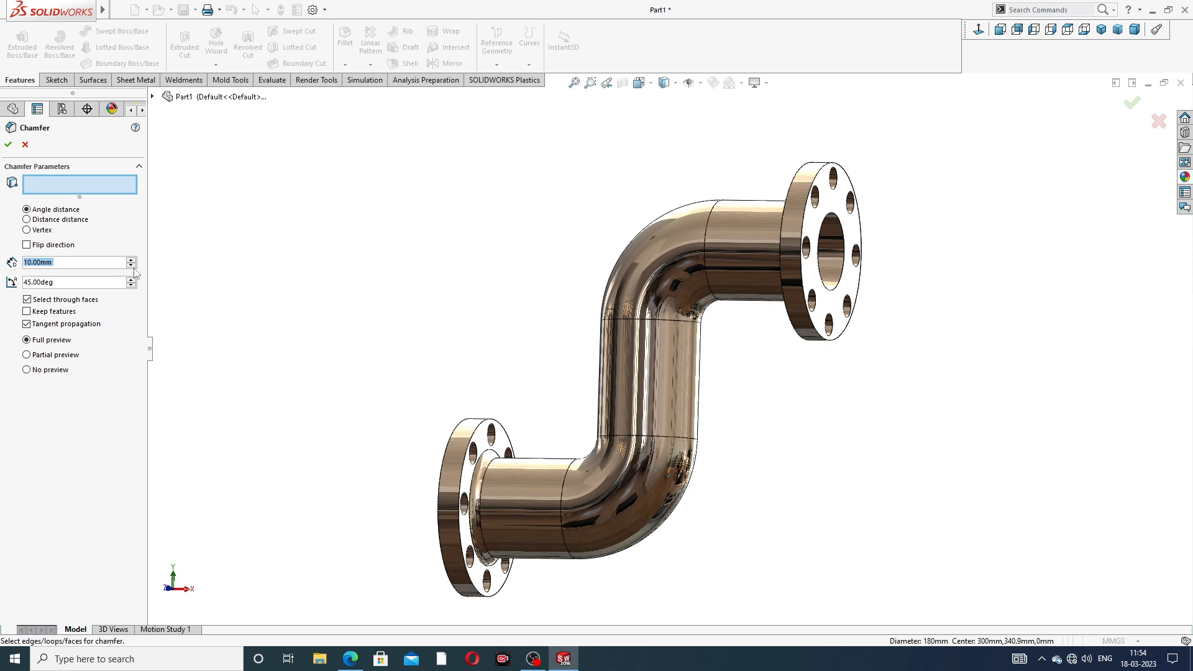
pyautogui.scroll(-3, 832, 198)
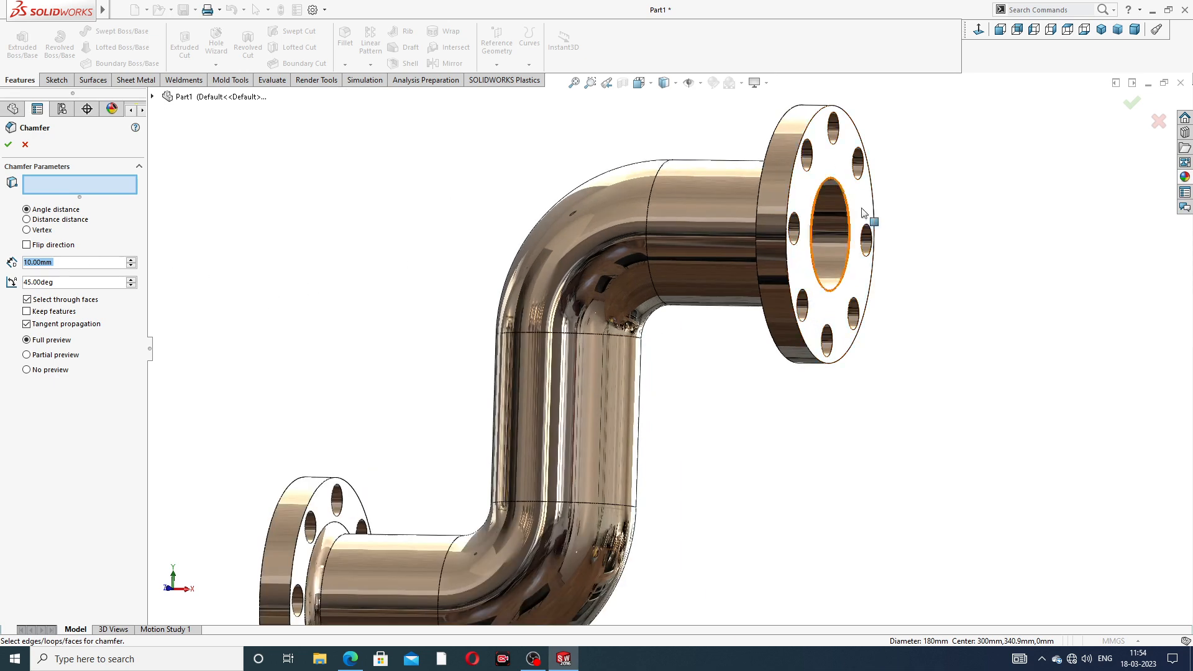
pyautogui.click(829, 179)
pyautogui.scroll(3, 672, 351)
pyautogui.moveTo(612, 425); pyautogui.dragTo(693, 430, button='middle')
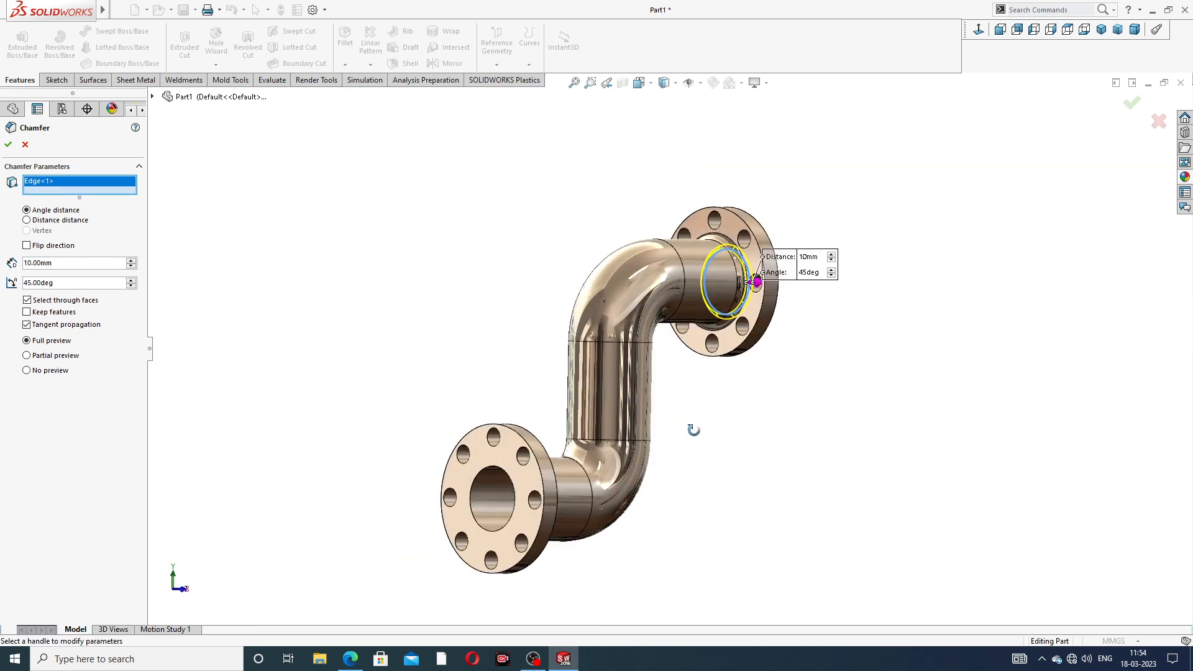
pyautogui.scroll(-3, 482, 419)
pyautogui.click(482, 420)
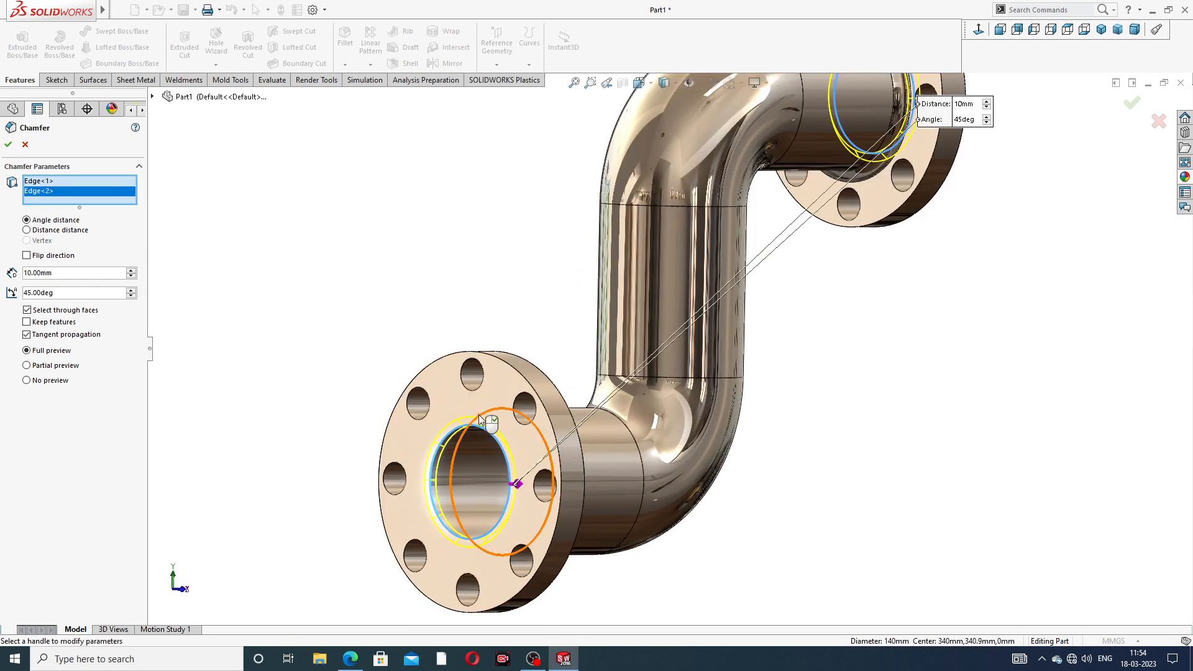
pyautogui.click(8, 144)
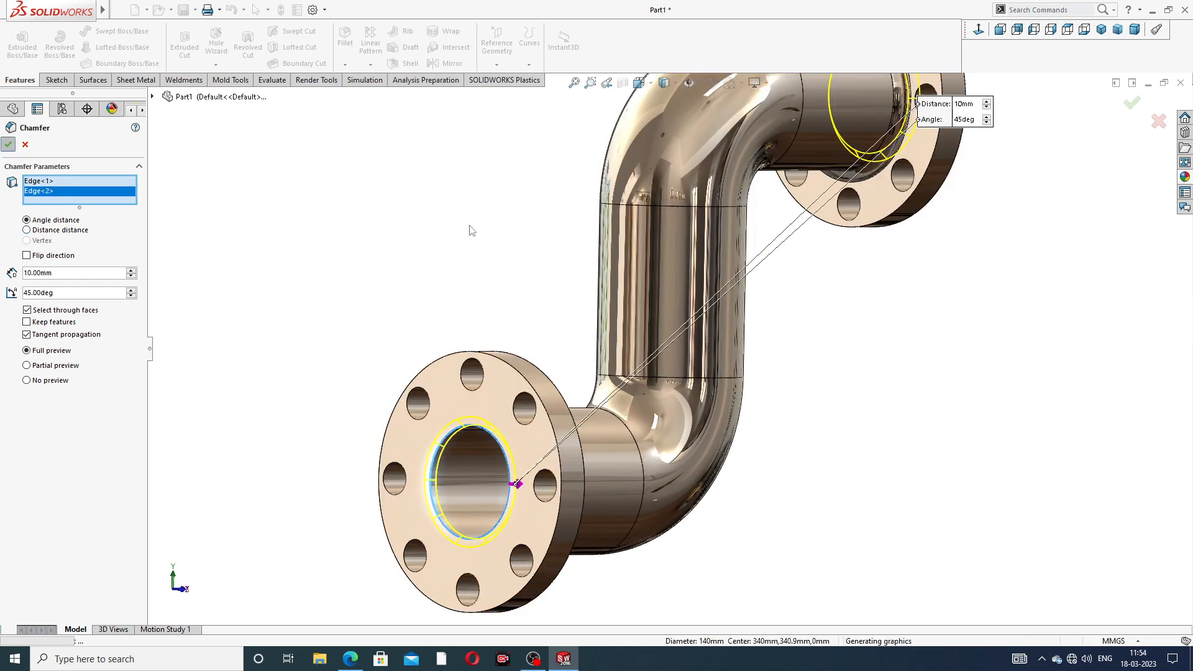
# - Examine the finished pipe from several angles, including isometric, checking the chamfered bores, bolt holes and flange fillets
pyautogui.press('f')
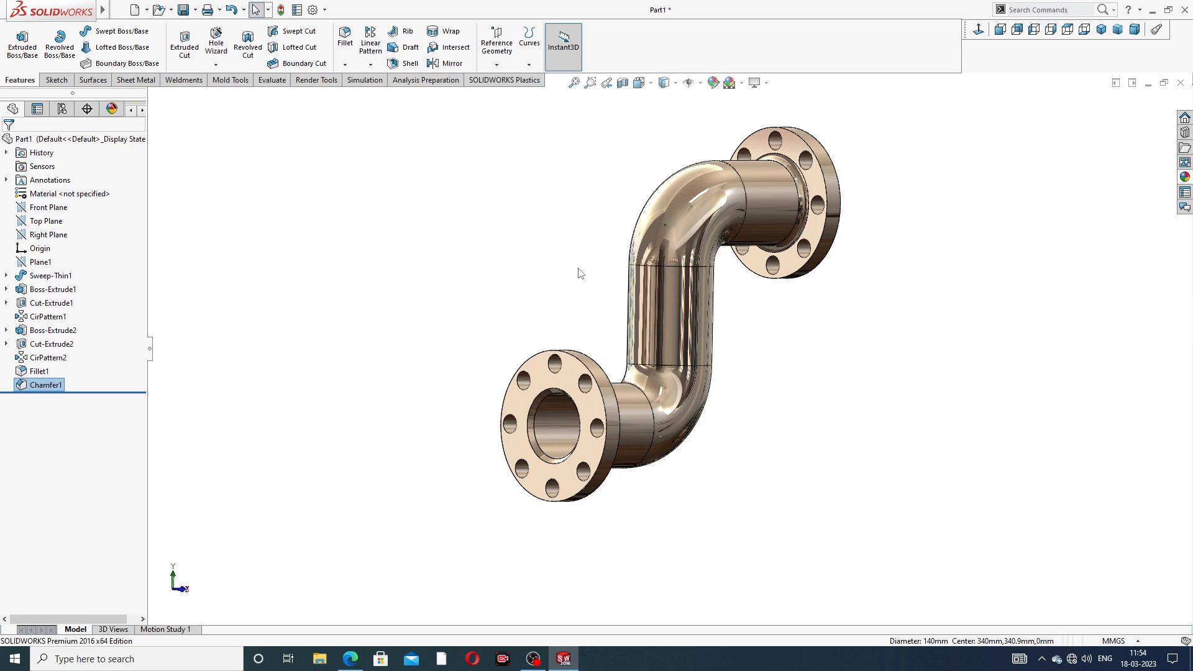
pyautogui.moveTo(580, 274); pyautogui.dragTo(466, 252, button='middle')
pyautogui.scroll(-1, 610, 238)
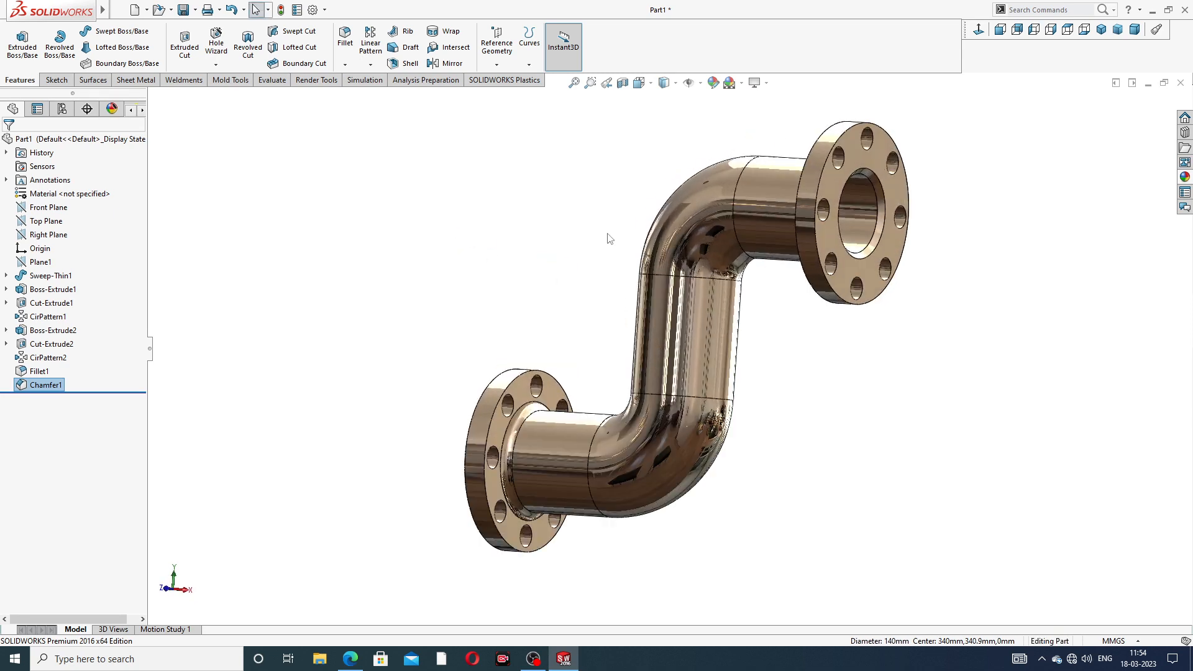
pyautogui.moveTo(706, 255); pyautogui.dragTo(799, 213, button='middle')
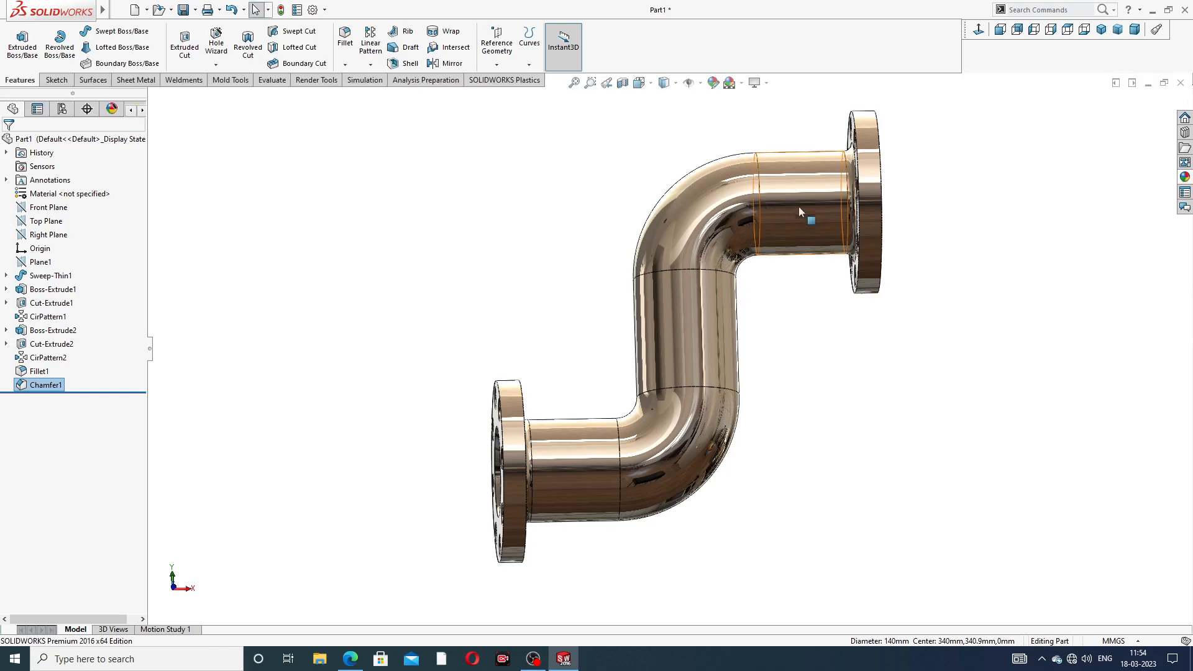
pyautogui.click(1109, 31)
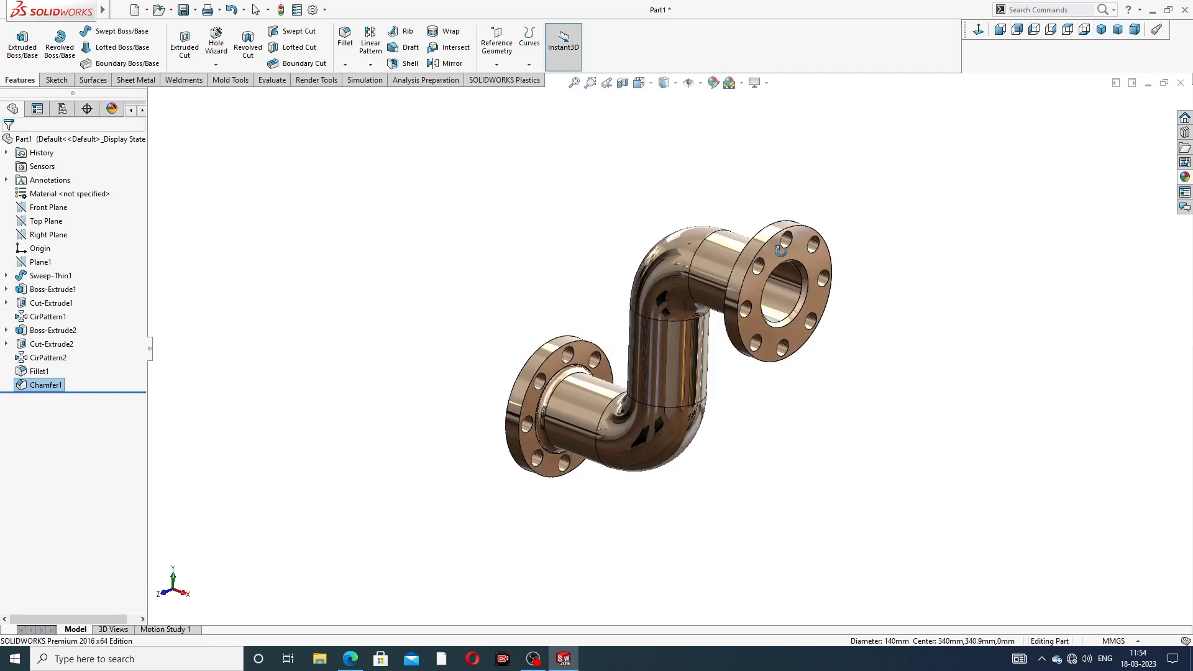
pyautogui.moveTo(780, 250); pyautogui.dragTo(739, 313, button='middle')
pyautogui.scroll(-3, 736, 322)
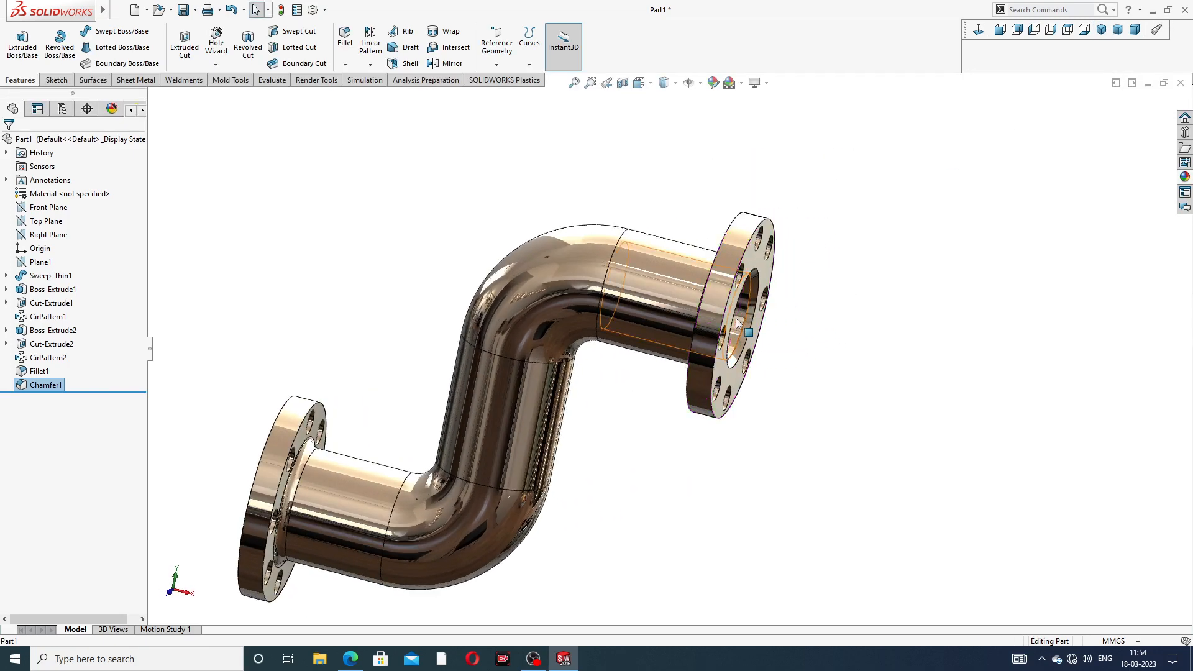
pyautogui.scroll(3, 646, 370)
pyautogui.moveTo(652, 366); pyautogui.dragTo(575, 370, button='middle')
pyautogui.scroll(-3, 575, 370)
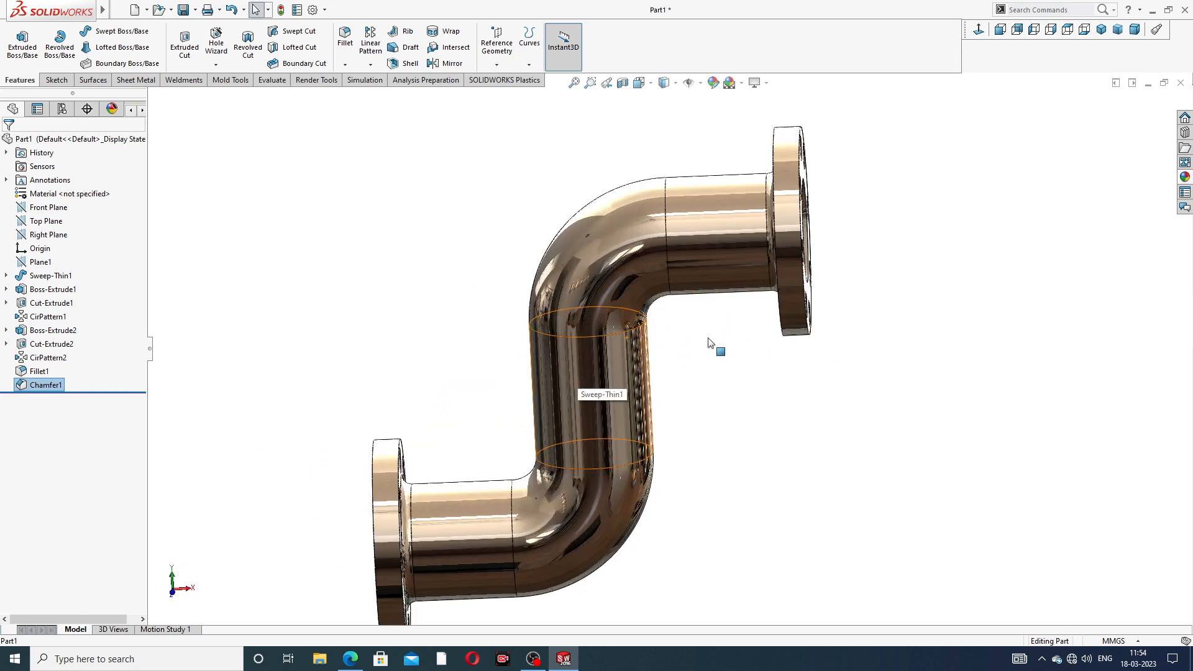
pyautogui.scroll(2, 707, 339)
pyautogui.moveTo(708, 340); pyautogui.dragTo(671, 331, button='middle')
pyautogui.scroll(-1, 721, 340)
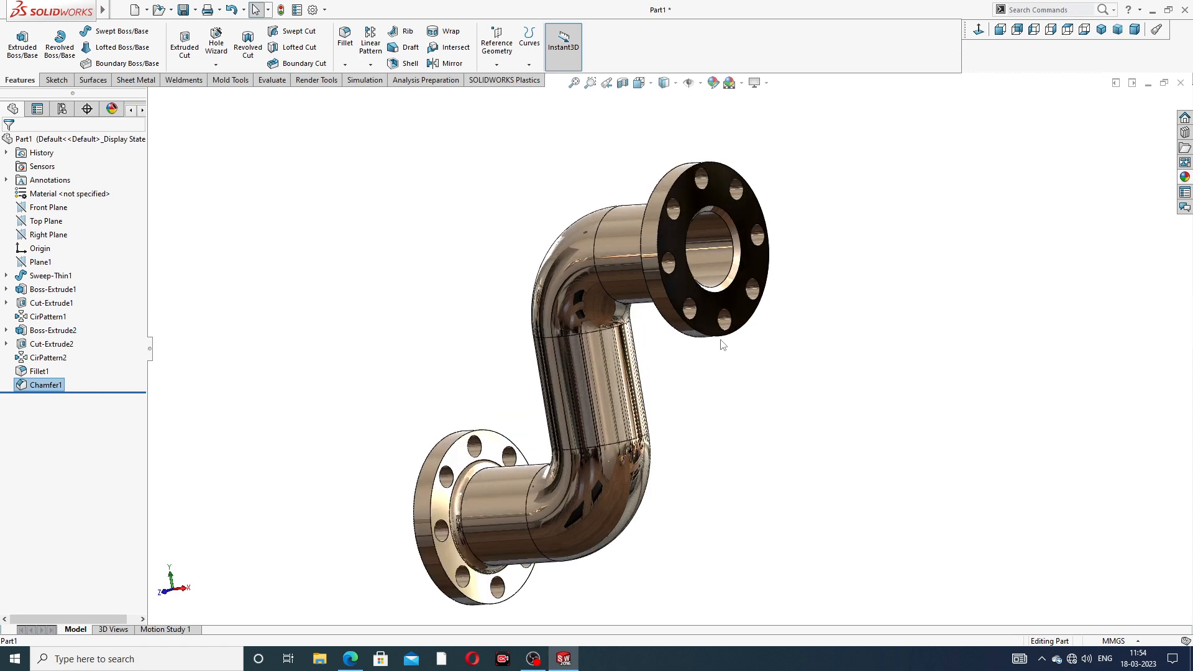
pyautogui.moveTo(819, 348); pyautogui.dragTo(852, 344, button='middle')
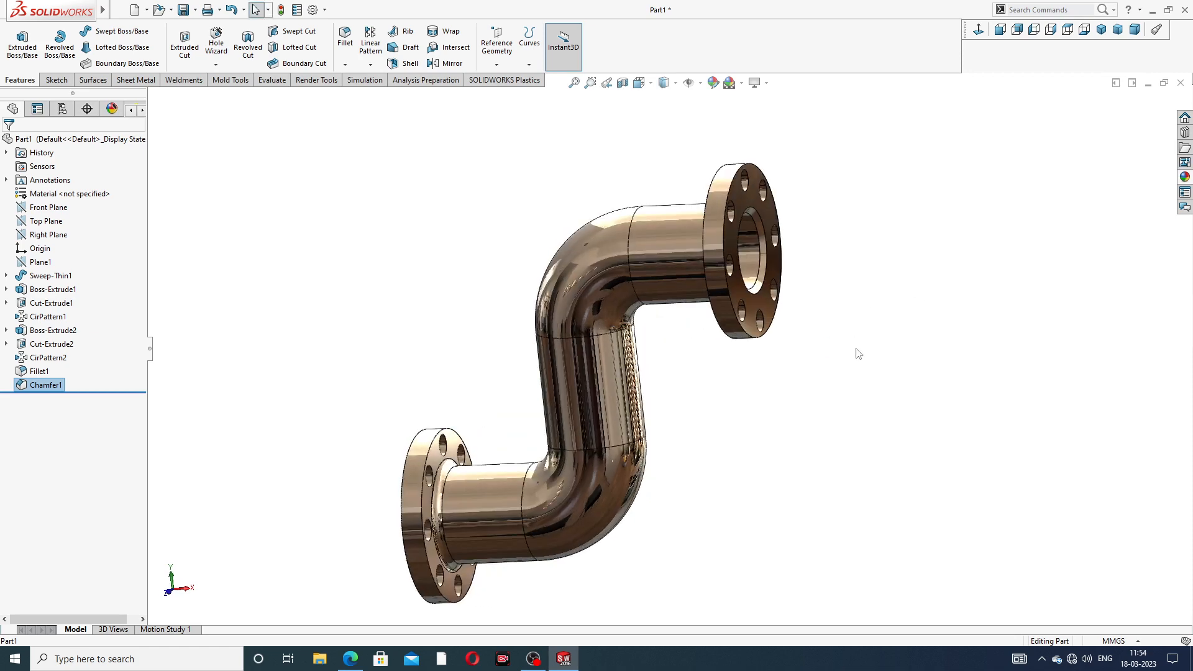
pyautogui.scroll(-1, 516, 467)
pyautogui.moveTo(688, 359)
pyautogui.mouseDown(button='middle')
pyautogui.moveTo(703, 360)
pyautogui.moveTo(714, 330)
pyautogui.moveTo(698, 363)
pyautogui.mouseUp(button='middle')
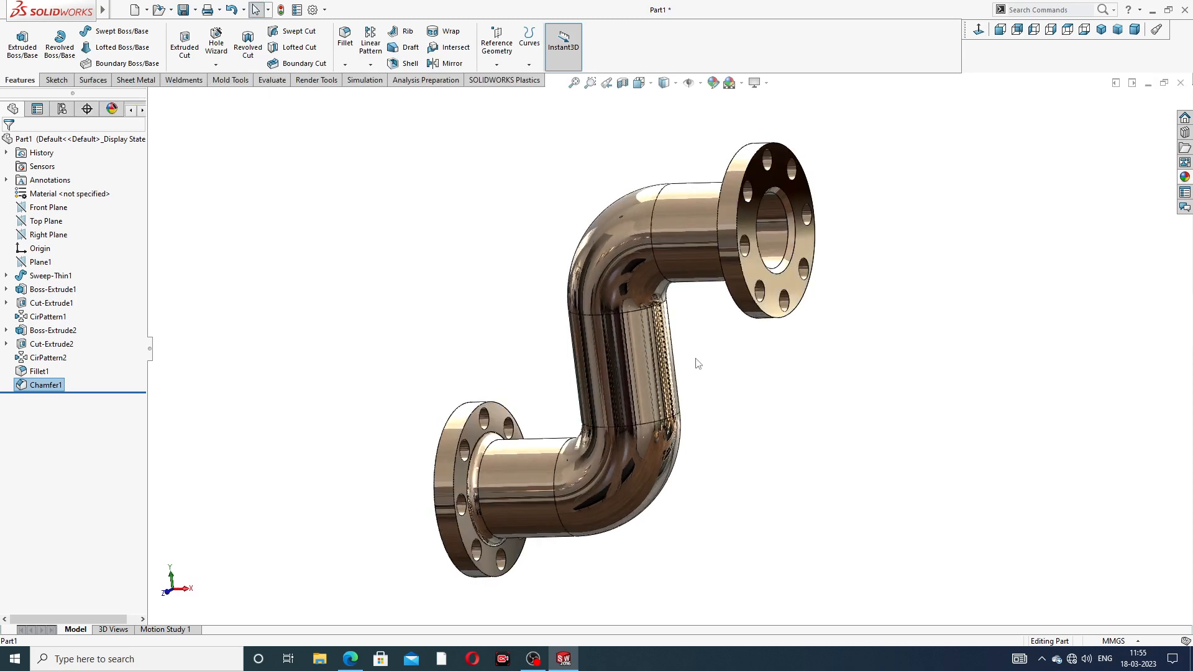